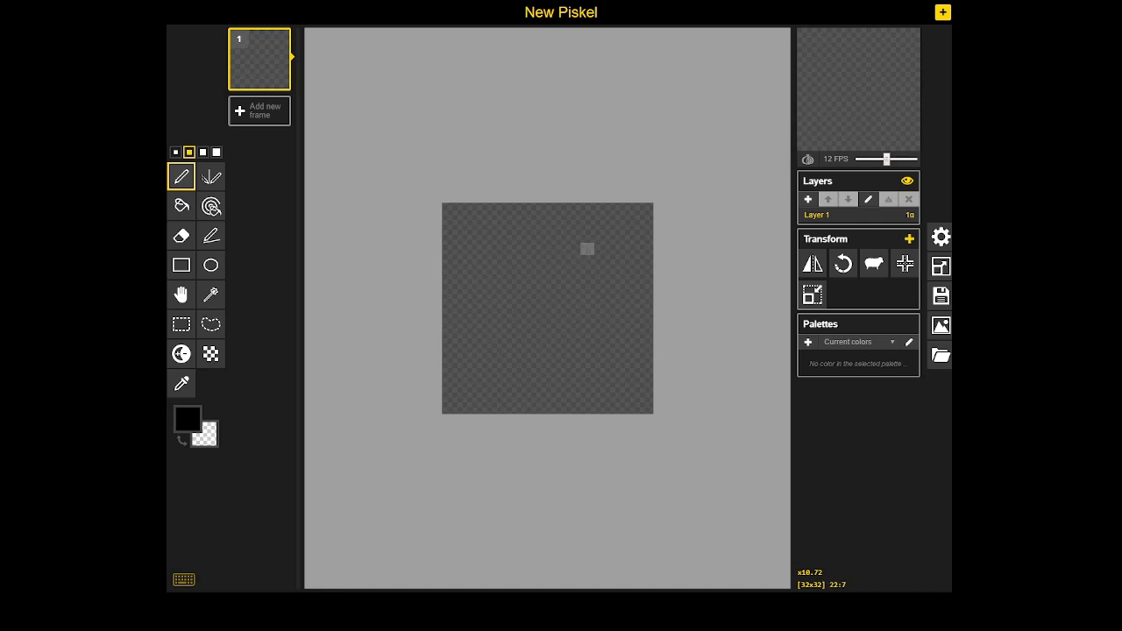
scroll(548, 309, down, 2)
scroll(548, 308, up, 6)
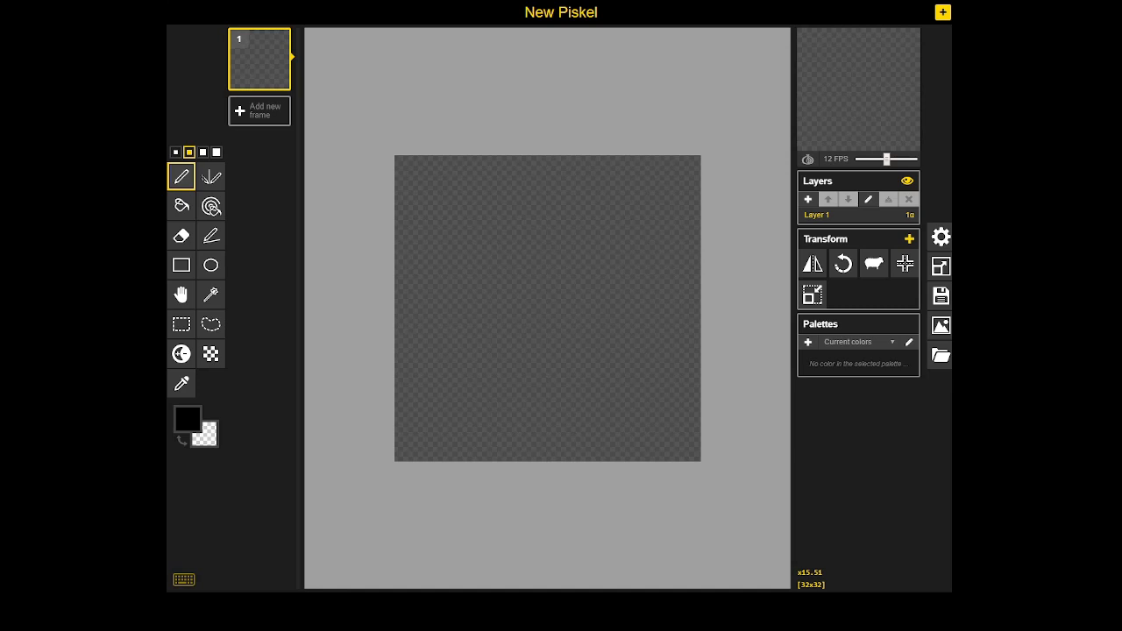
scroll(548, 309, down, 2)
scroll(548, 308, up, 5)
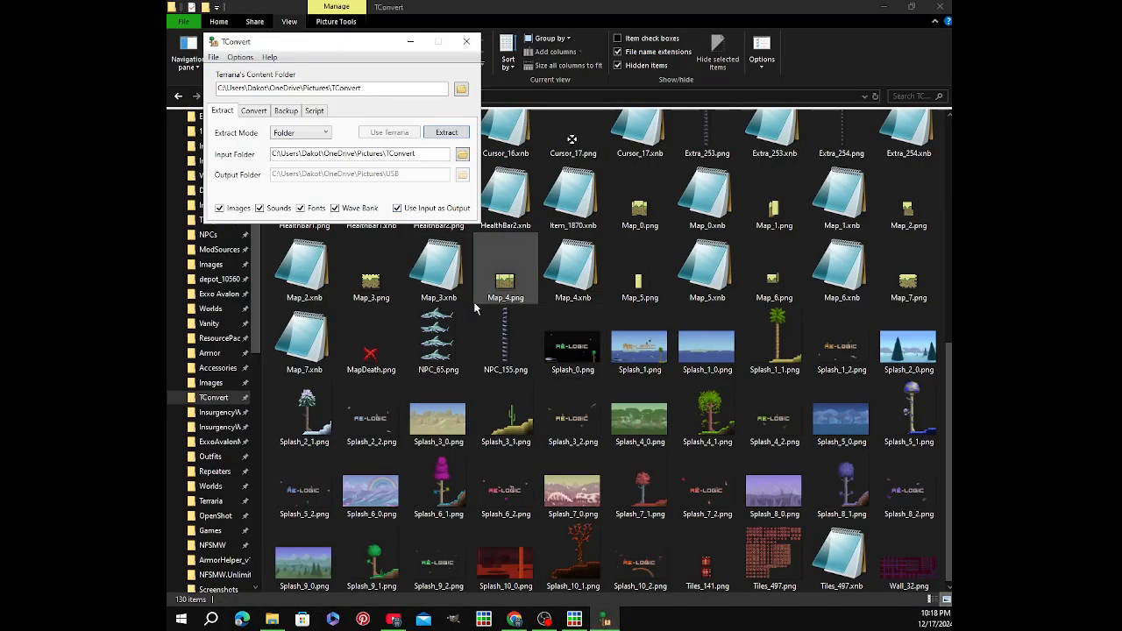
Look through the .xnb and .png texture files in the TConvert folder
scroll(567, 324, up, 5)
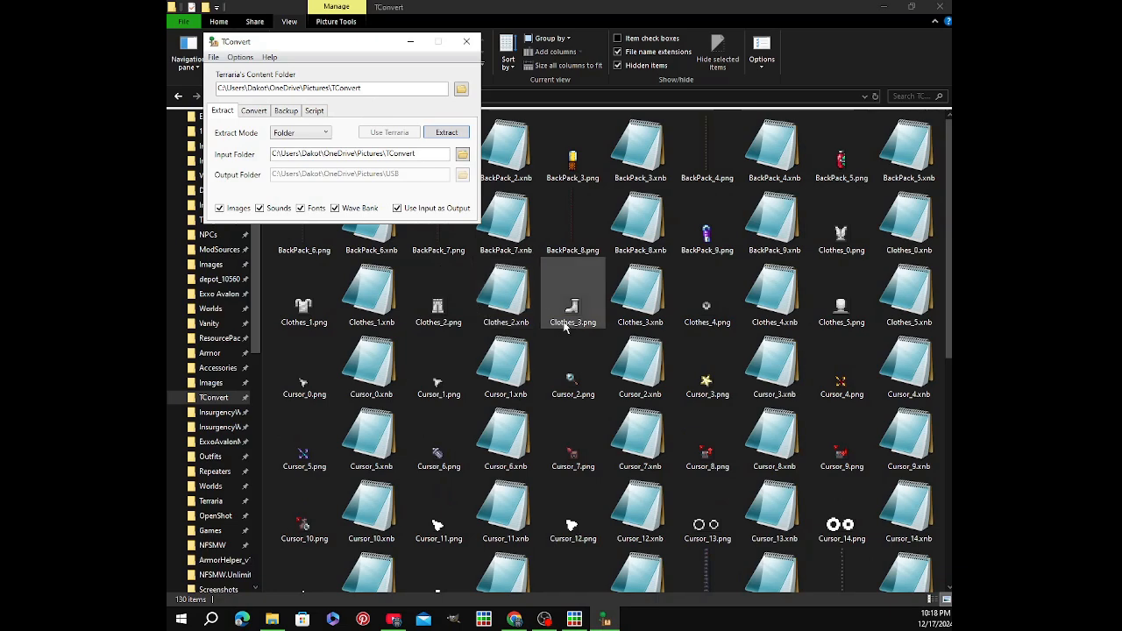
scroll(565, 333, down, 5)
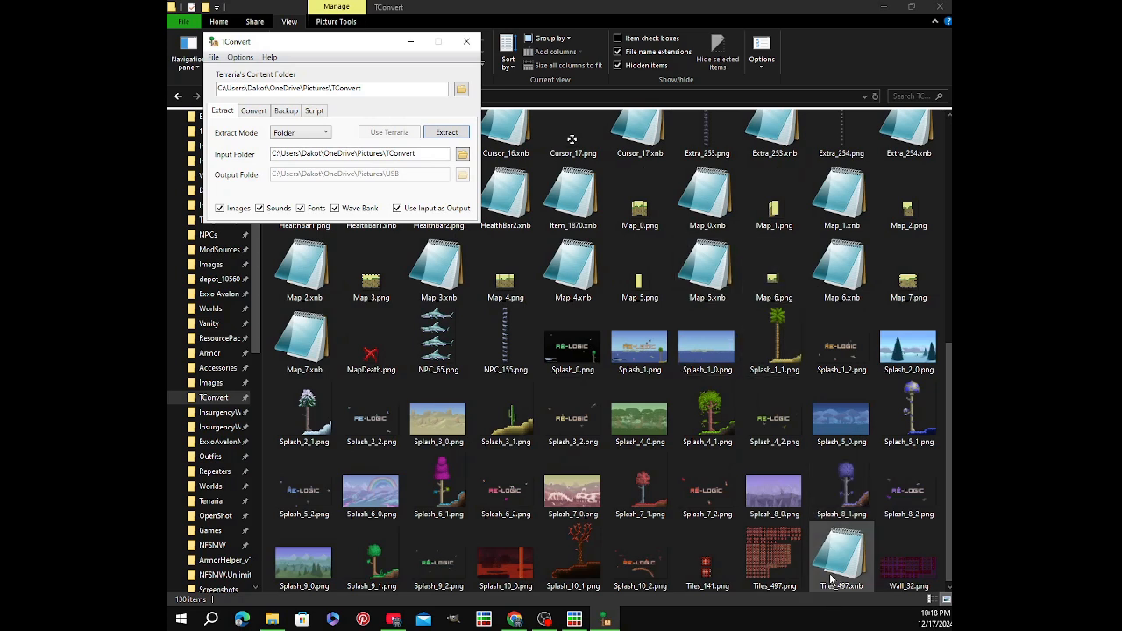
scroll(175, 294, up, 1)
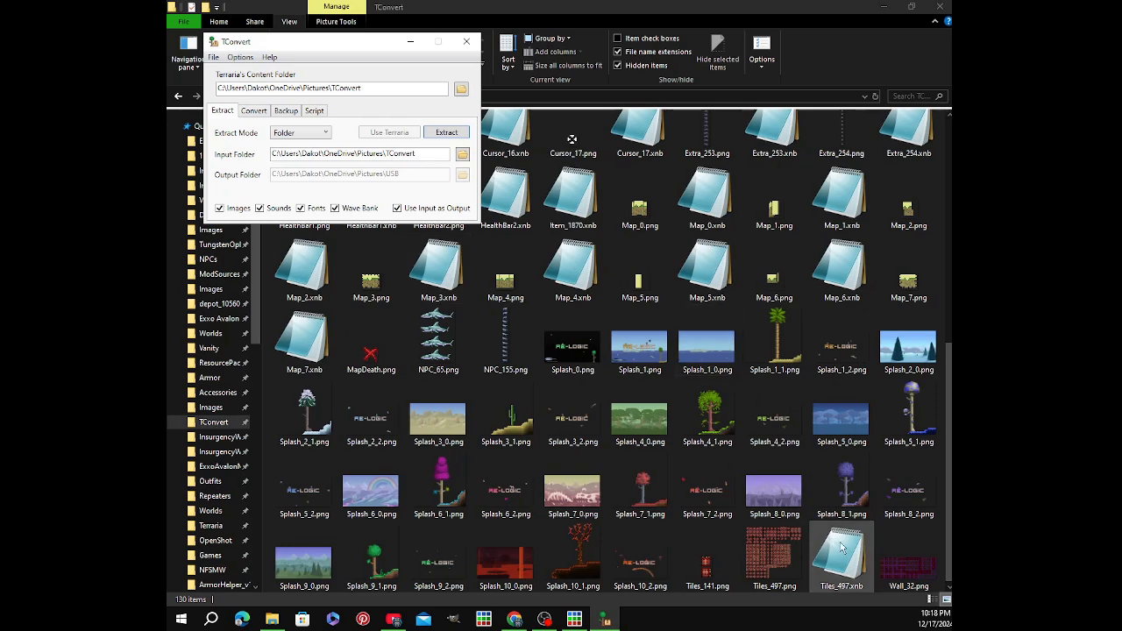
scroll(839, 546, up, 5)
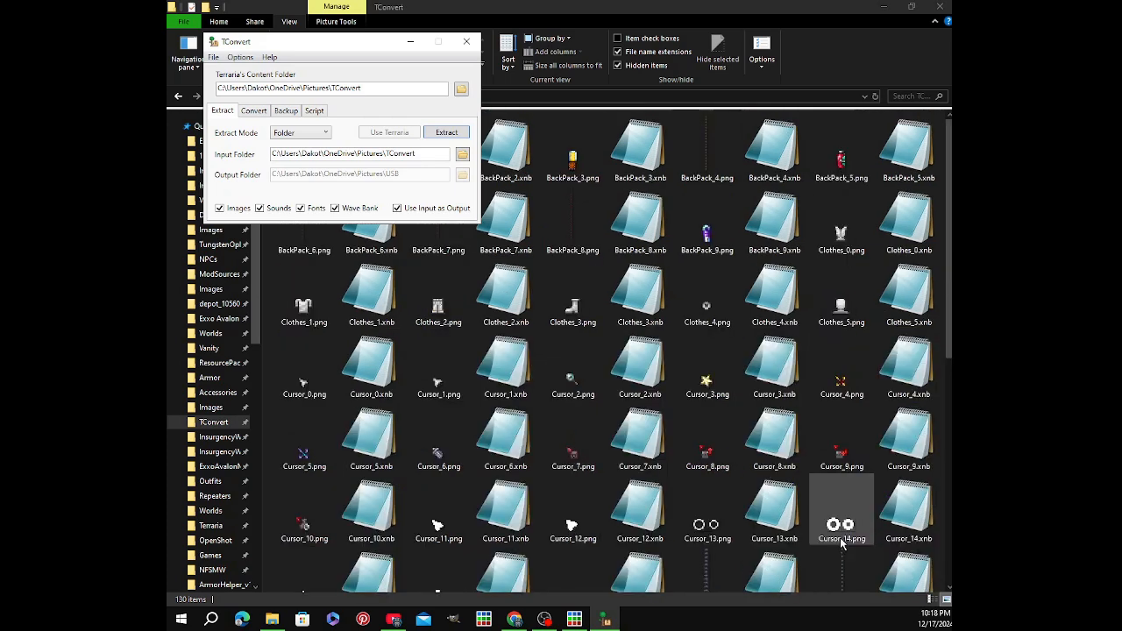
scroll(840, 543, down, 5)
scroll(841, 546, up, 5)
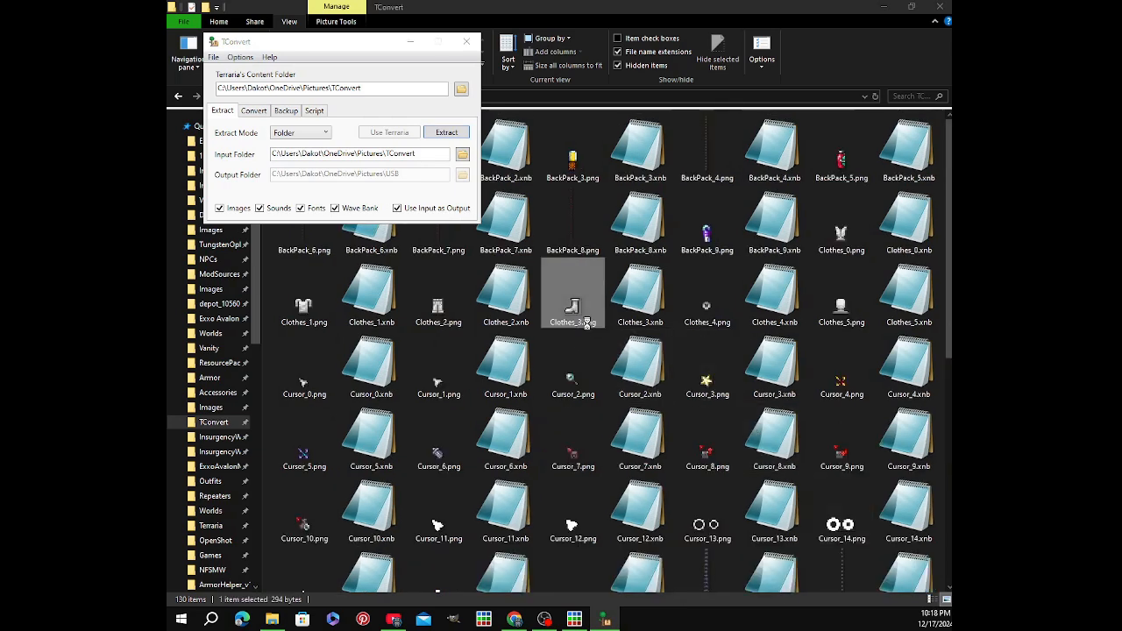
click(574, 354)
scroll(524, 318, down, 3)
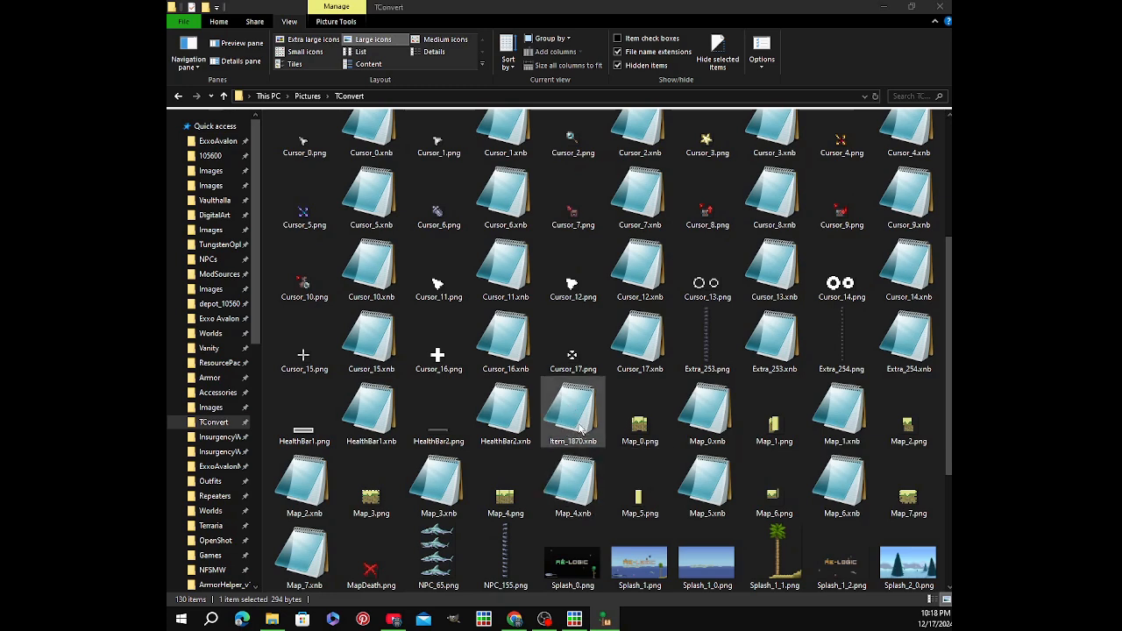
mouse_move(544, 620)
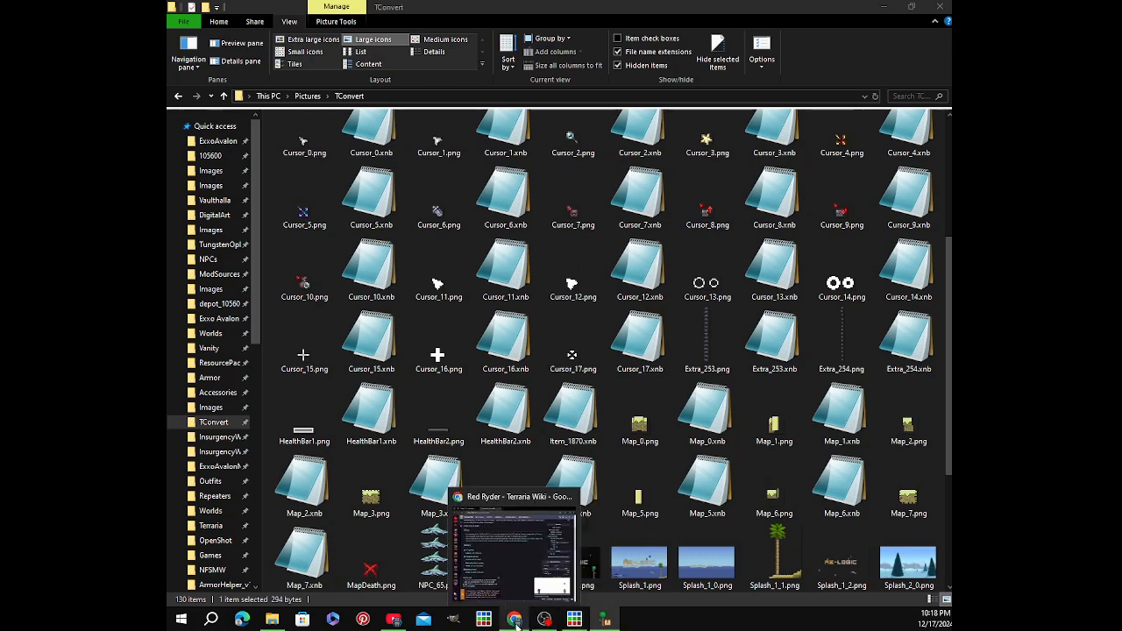
mouse_move(611, 622)
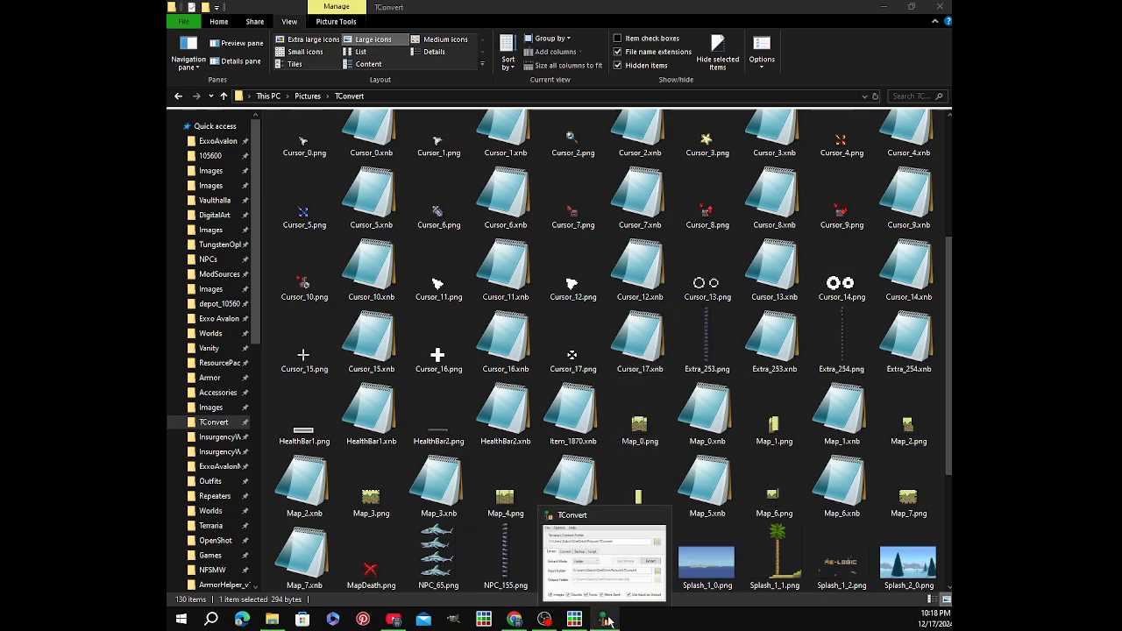
click(665, 465)
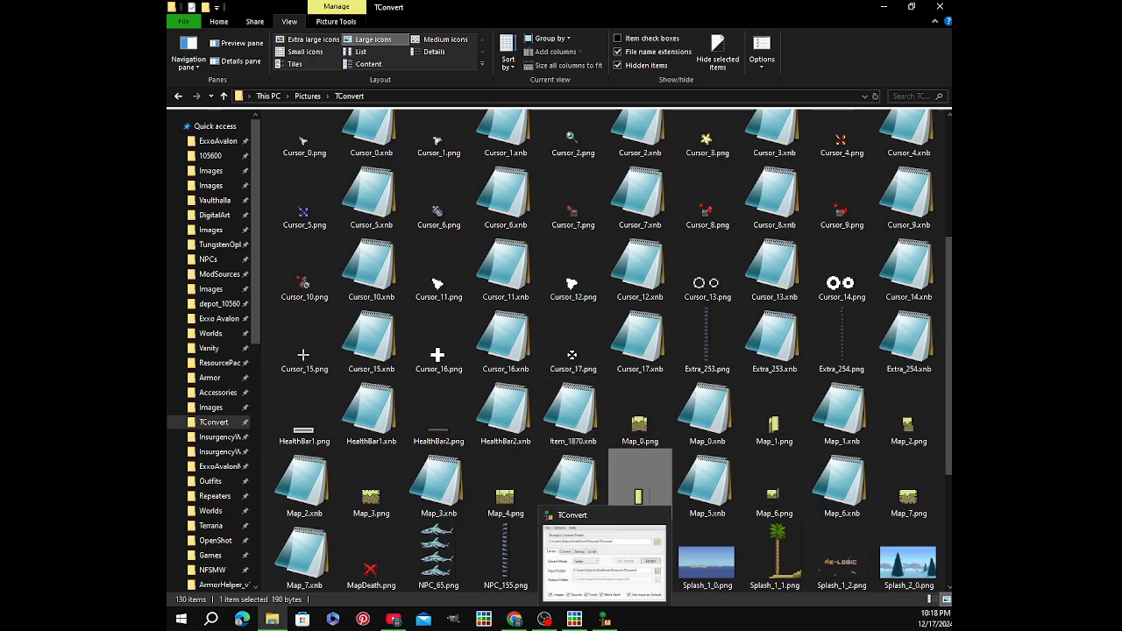
Extract the .xnb files in the TConvert folder with TConvert and select the resulting Item_1870.png
click(605, 620)
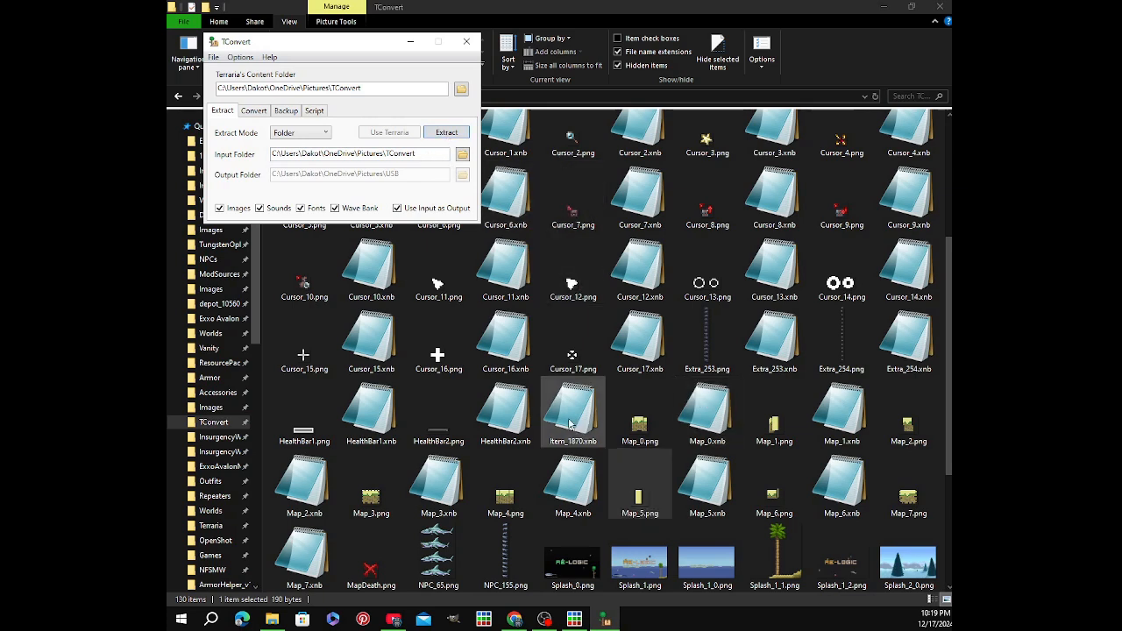
click(596, 419)
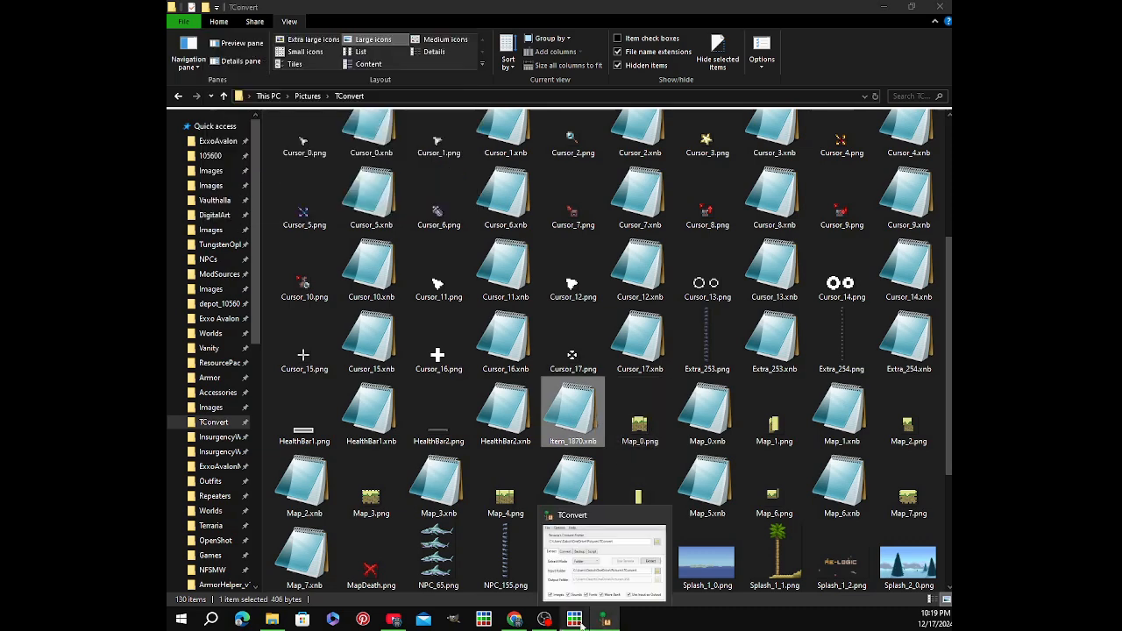
mouse_move(577, 626)
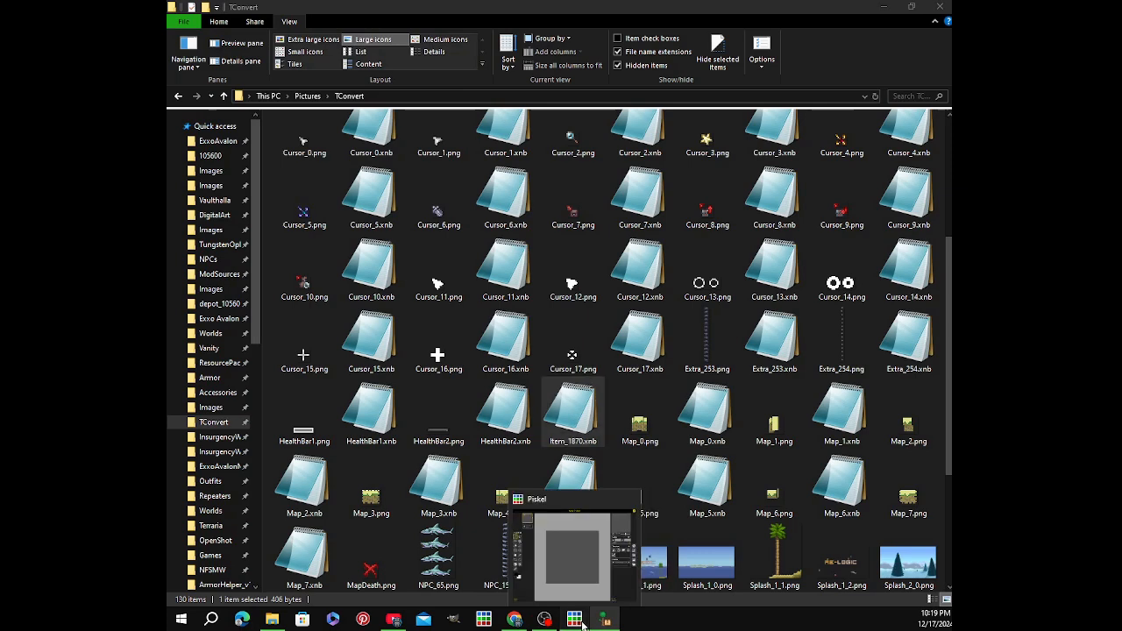
click(605, 621)
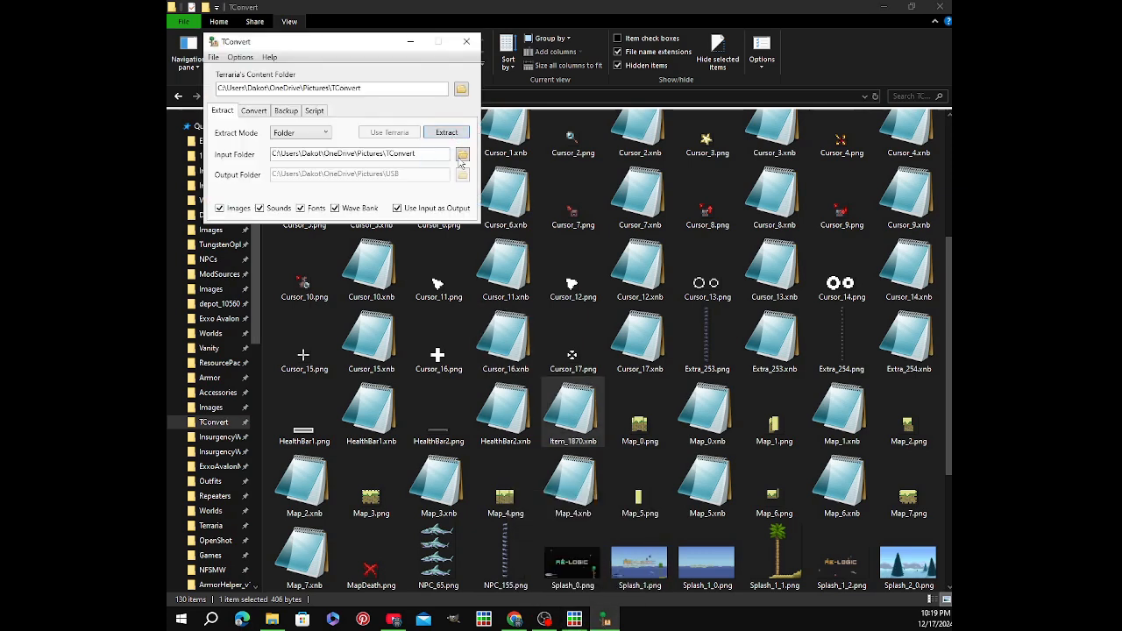
click(447, 131)
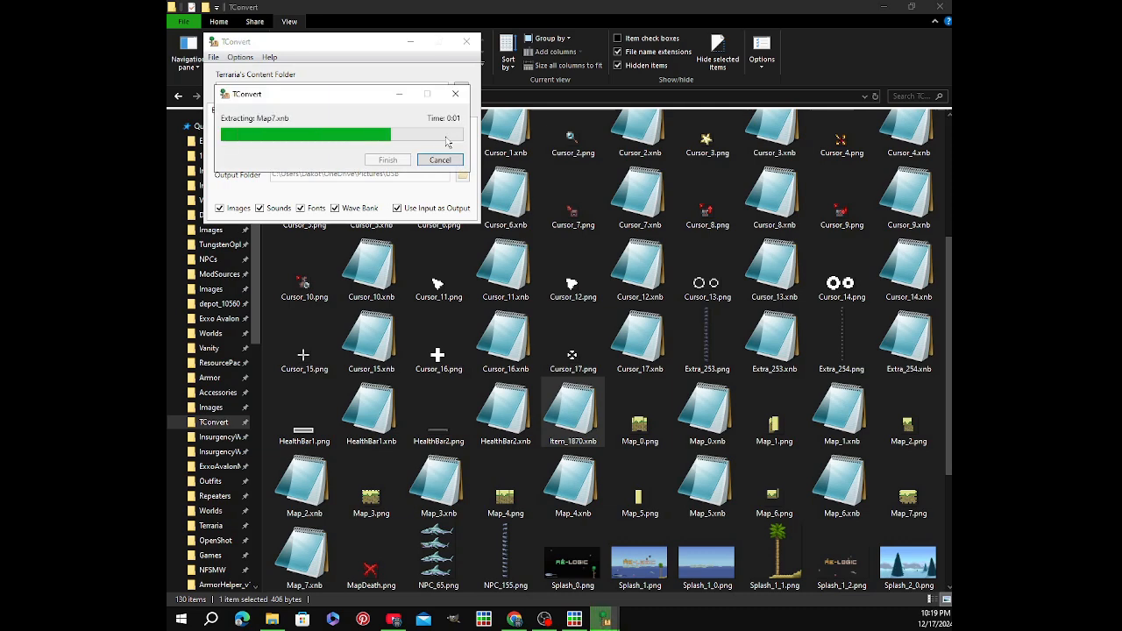
click(583, 429)
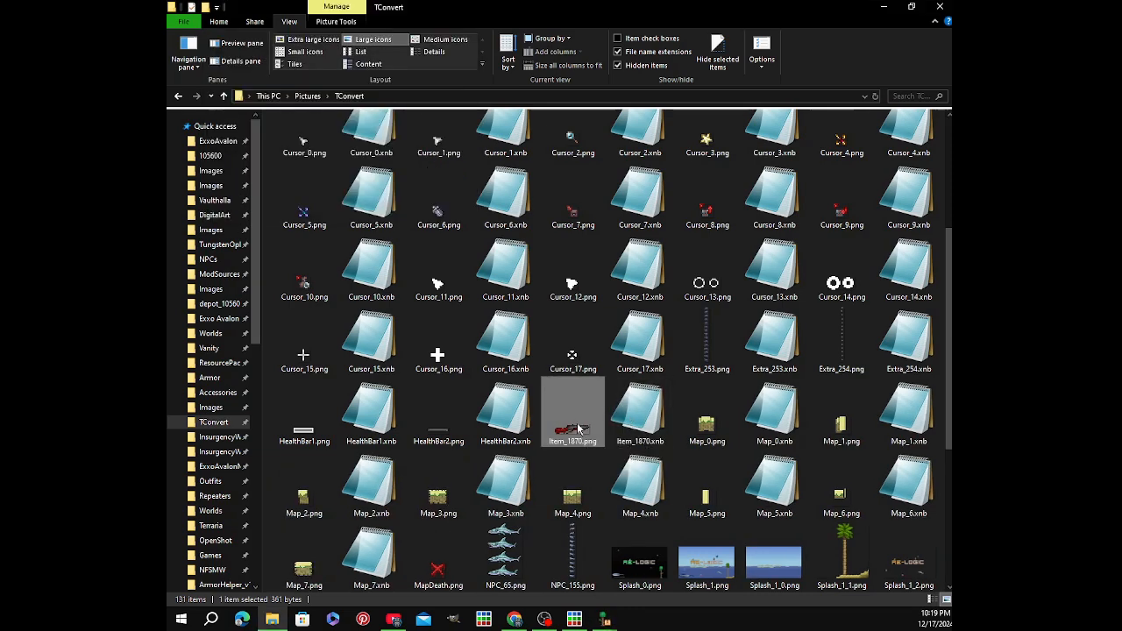
Switch to Piskel and inspect the Item_1870 gun sprite
click(574, 619)
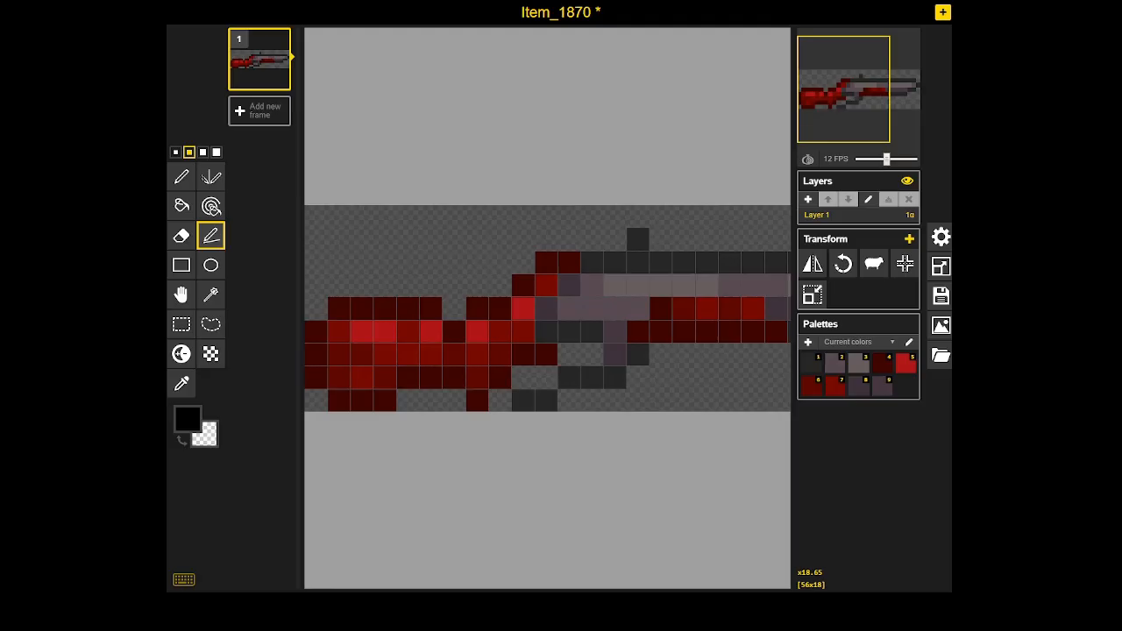
scroll(649, 389, down, 2)
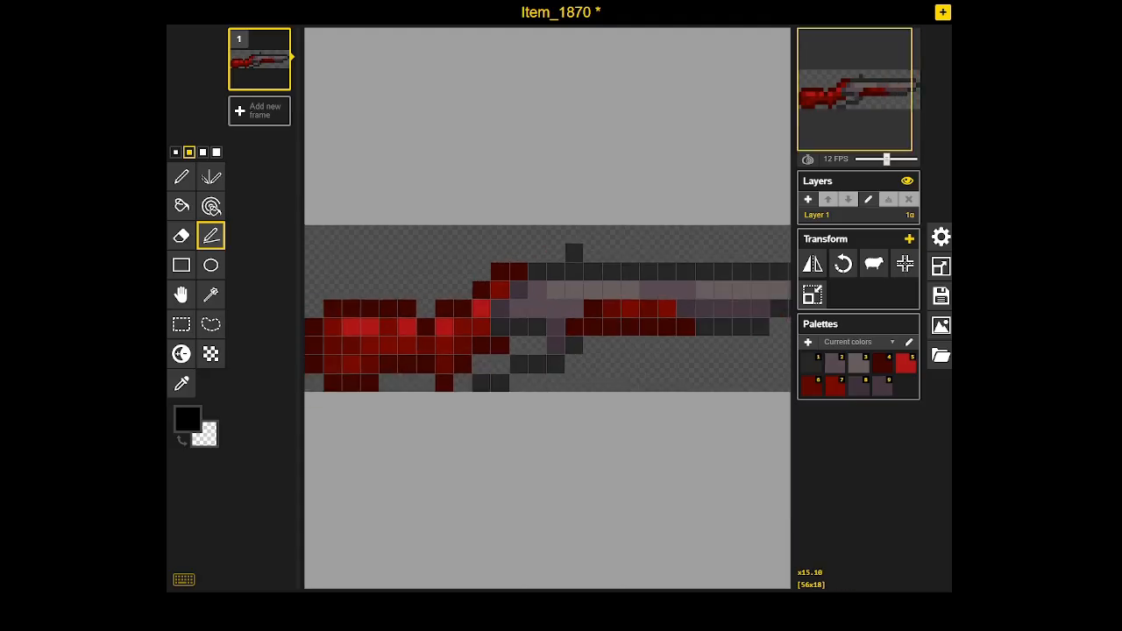
drag(628, 446, 594, 446)
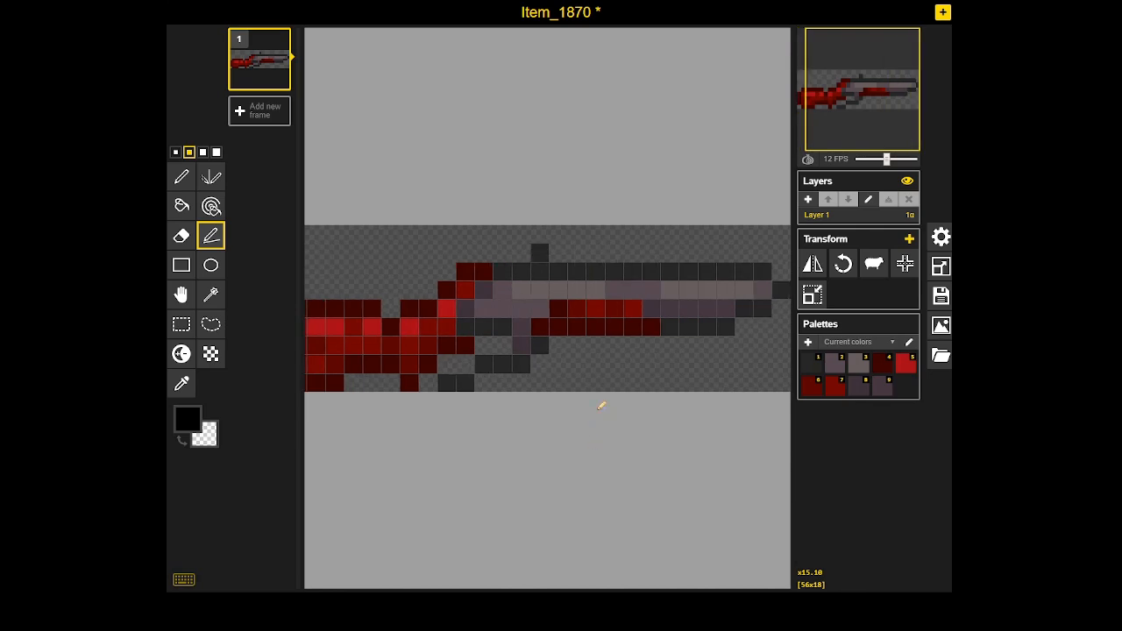
scroll(570, 381, up, 4)
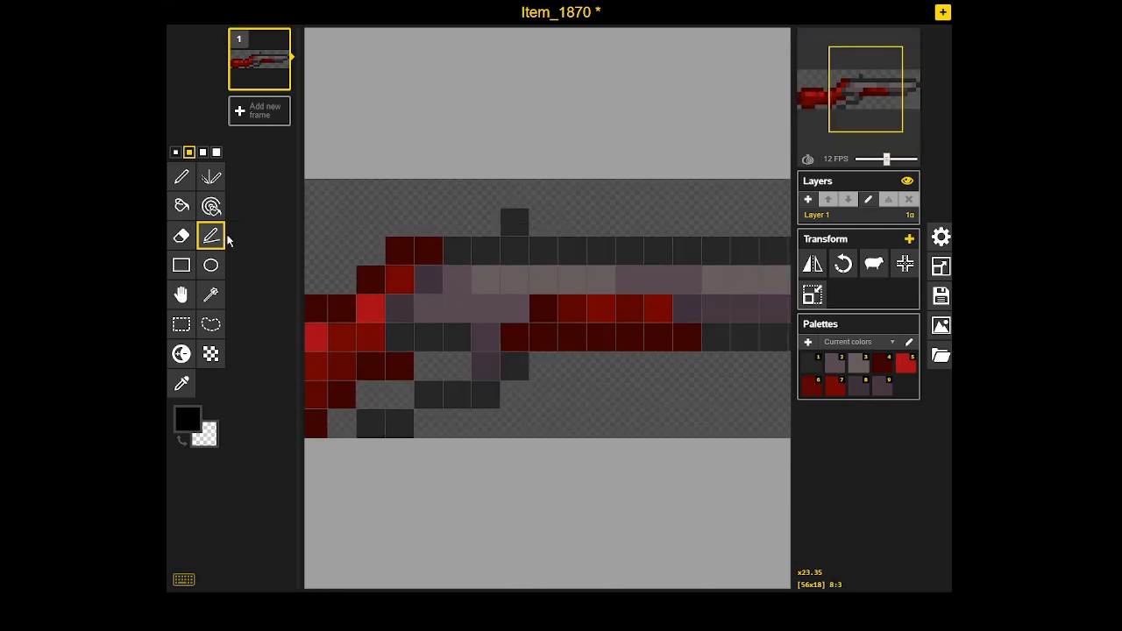
scroll(551, 318, down, 3)
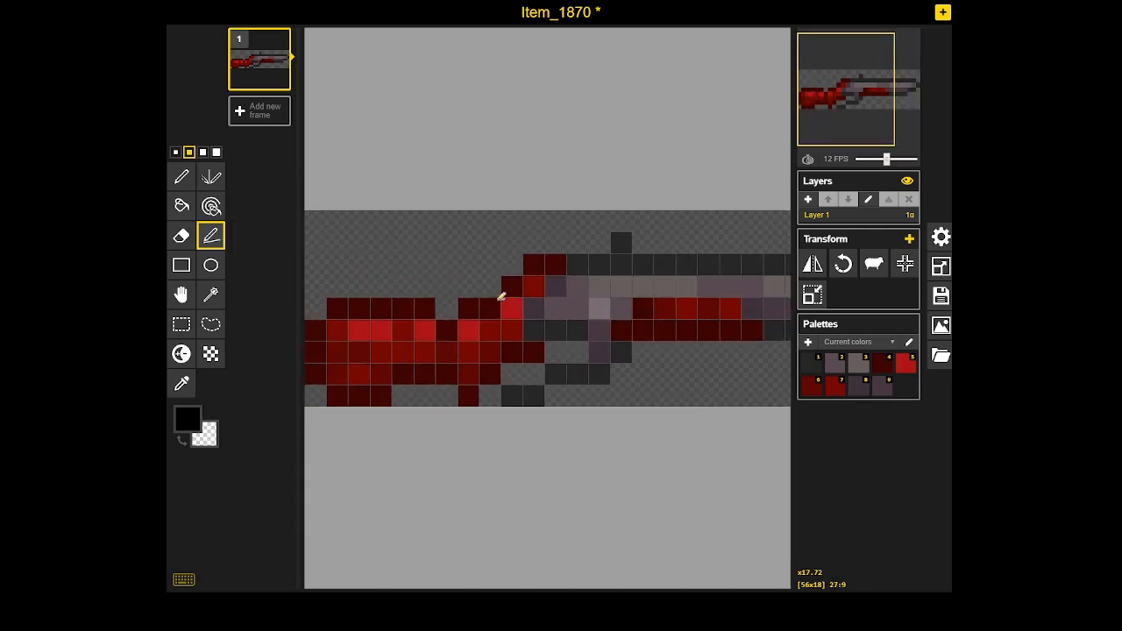
click(210, 206)
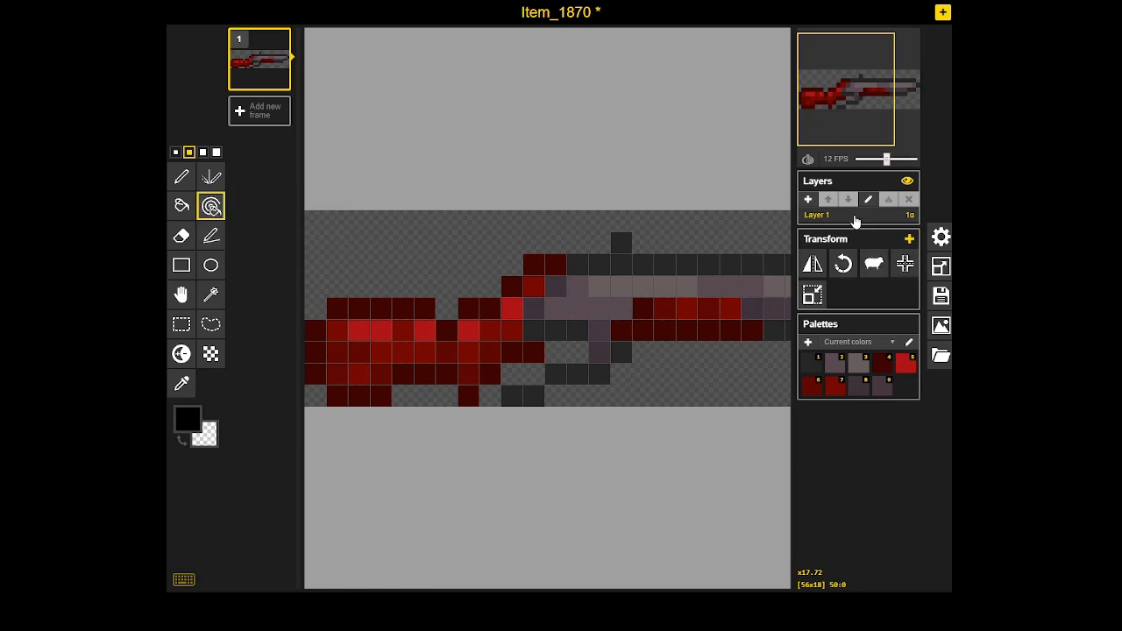
click(808, 201)
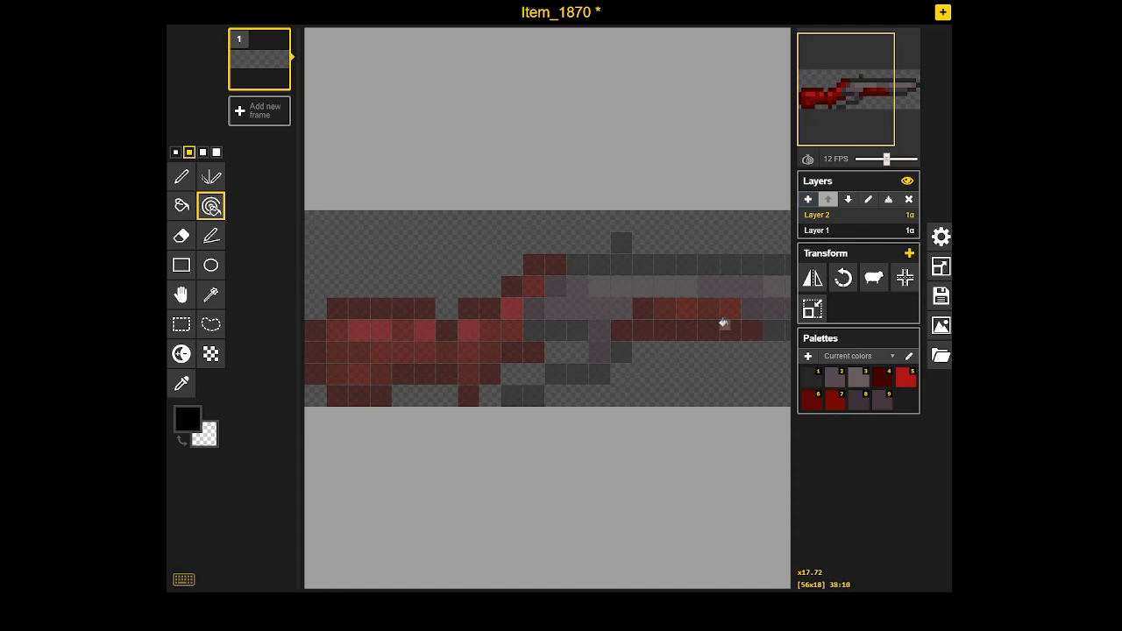
click(183, 442)
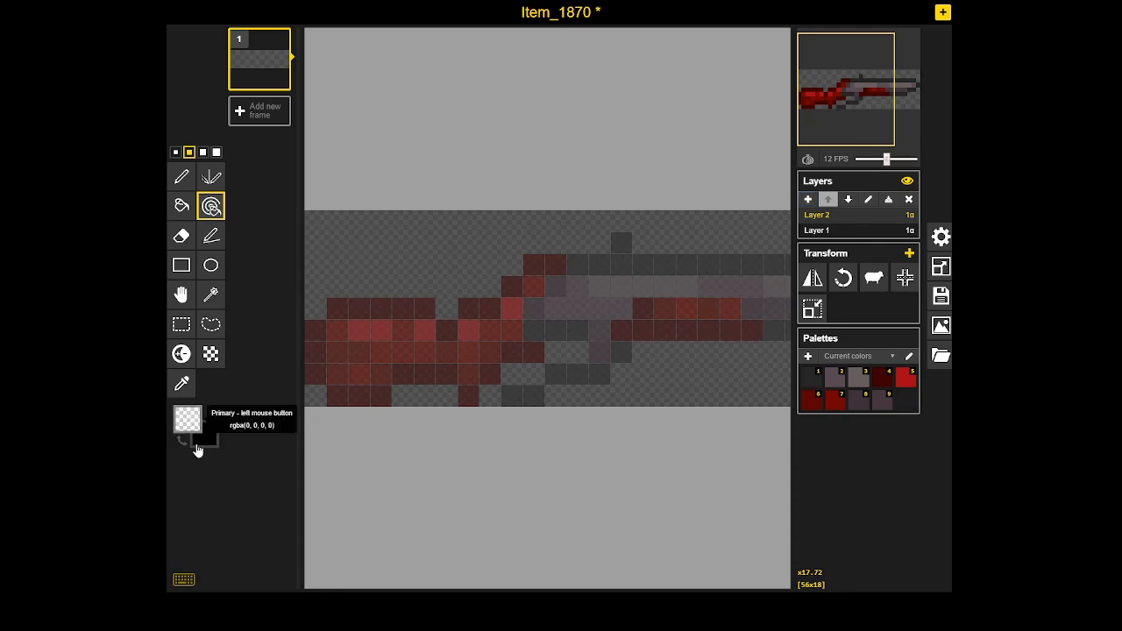
click(182, 445)
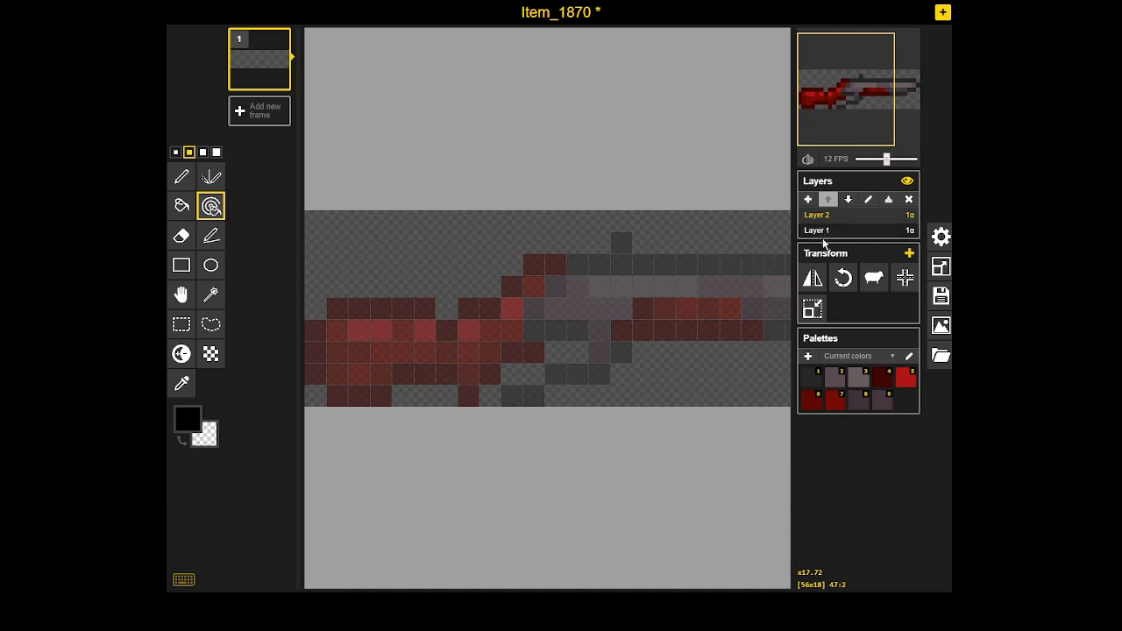
click(909, 201)
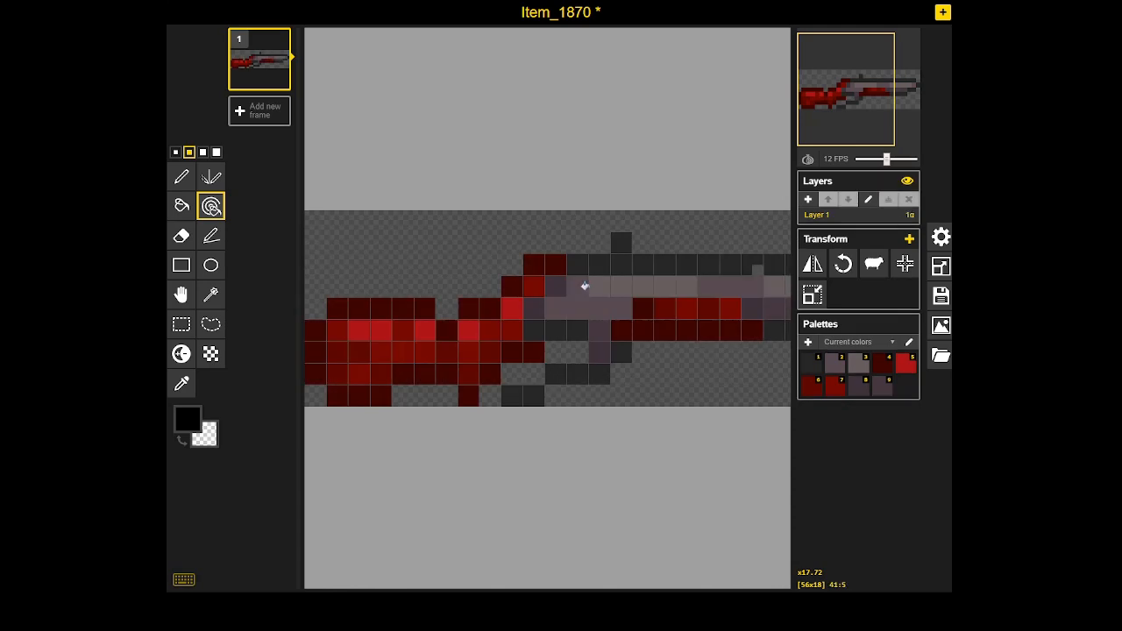
Examine the gun sprite's pixels and shading around the receiver, trigger and barrel
scroll(582, 287, down, 1)
scroll(580, 288, up, 1)
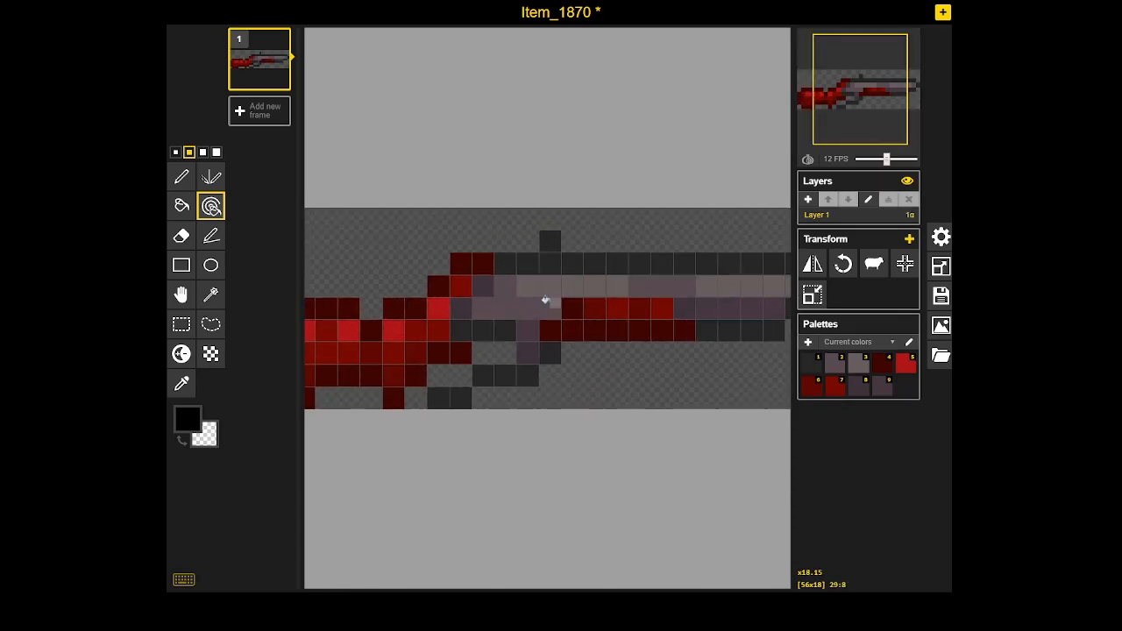
drag(552, 301, 591, 279)
scroll(545, 333, down, 1)
scroll(545, 335, down, 4)
scroll(549, 335, up, 7)
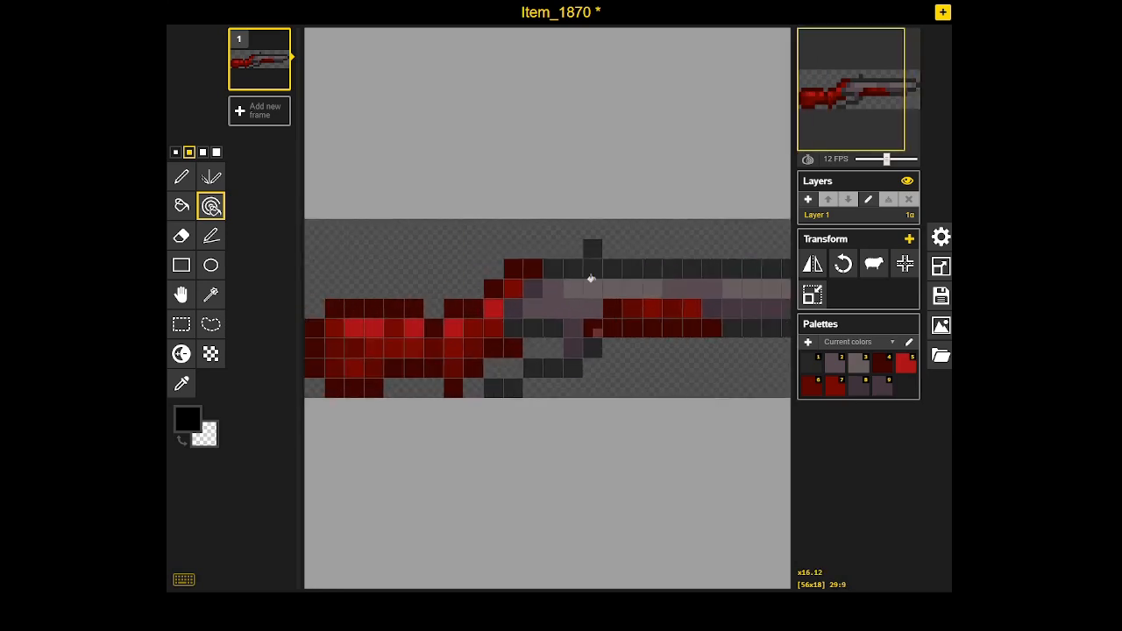
scroll(590, 307, down, 1)
scroll(590, 308, down, 3)
scroll(583, 318, up, 5)
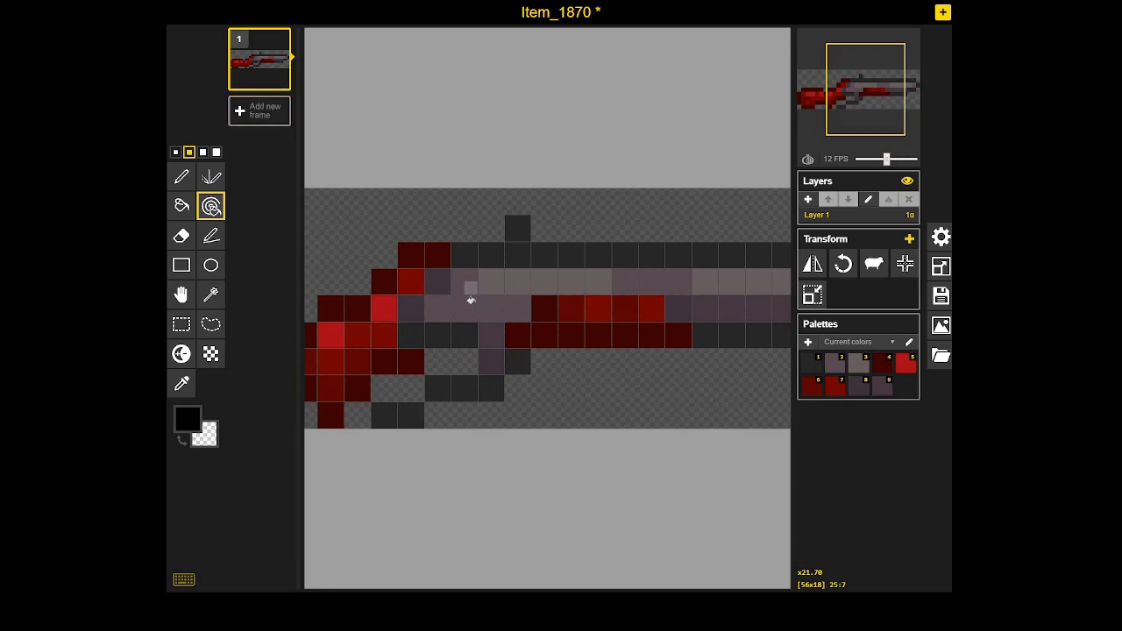
scroll(476, 301, down, 2)
scroll(507, 308, down, 1)
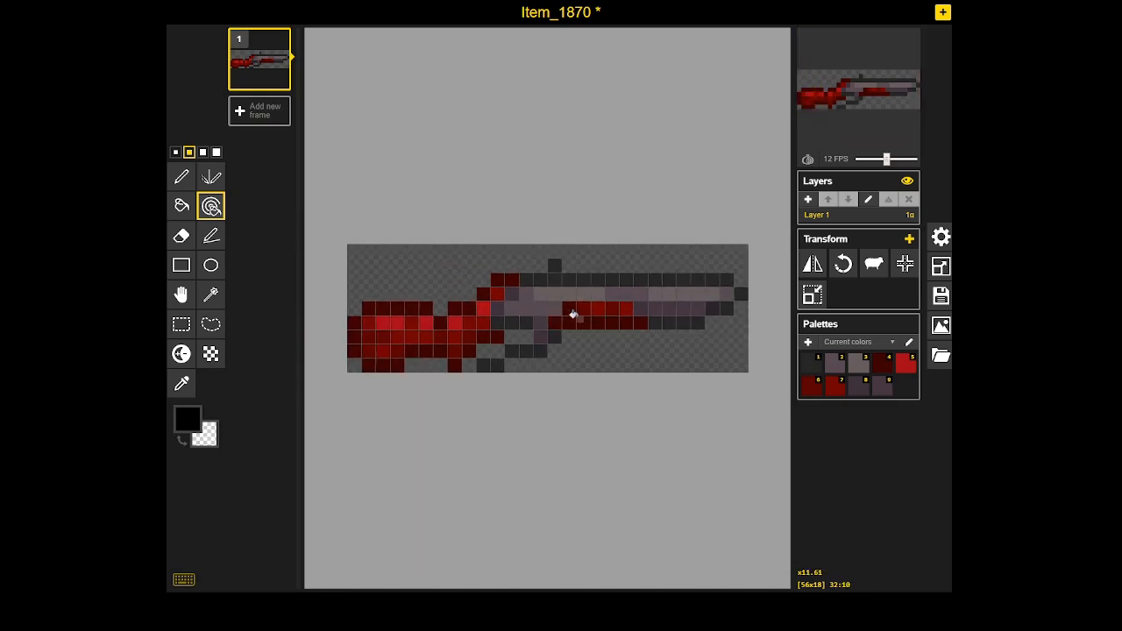
scroll(587, 408, up, 3)
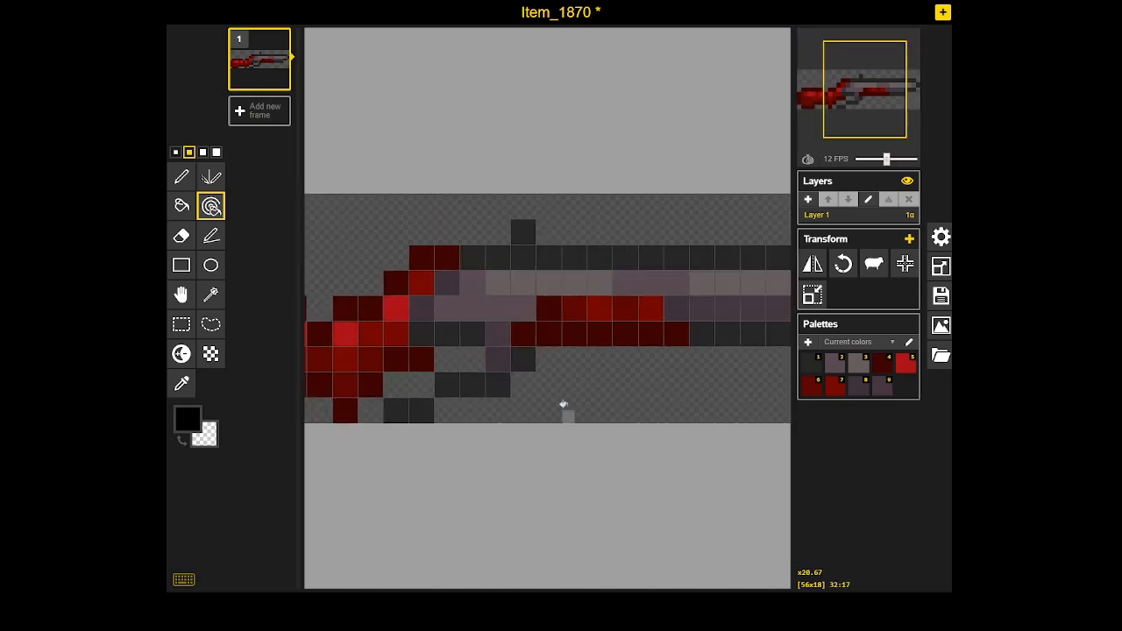
scroll(595, 410, down, 2)
drag(573, 397, 518, 397)
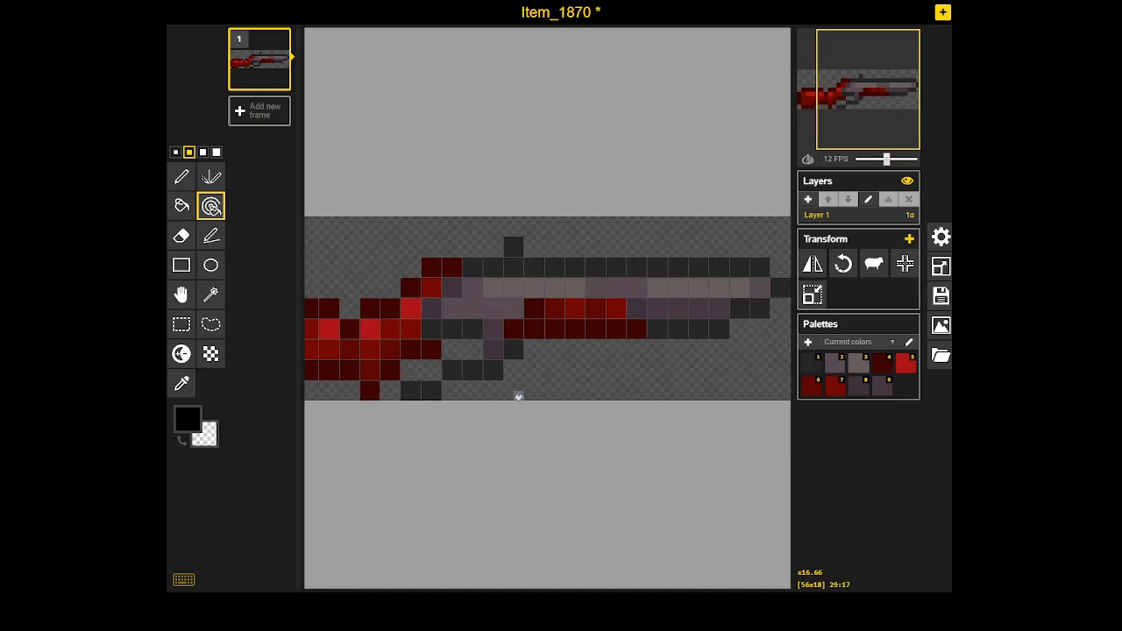
Paint the outline pixels under the receiver, under the front barrel and at the muzzle tip black, and add a dark gray pixel above the tip
click(211, 234)
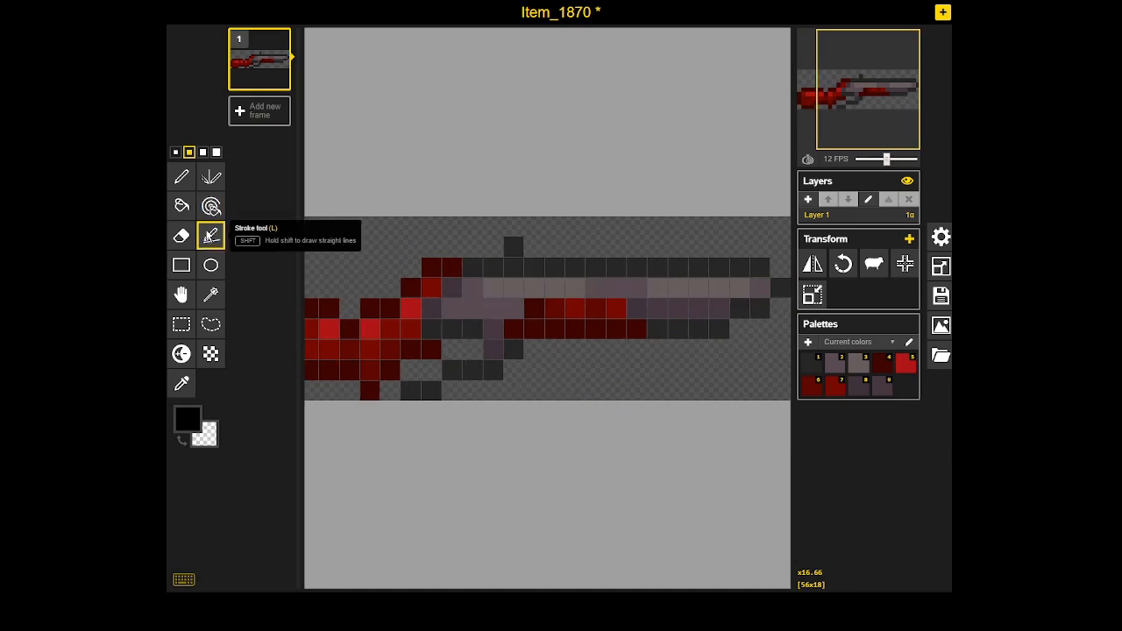
drag(437, 331, 480, 329)
mouse_move(669, 331)
mouse_down()
mouse_move(722, 332)
mouse_move(766, 313)
mouse_up()
click(726, 331)
click(782, 290)
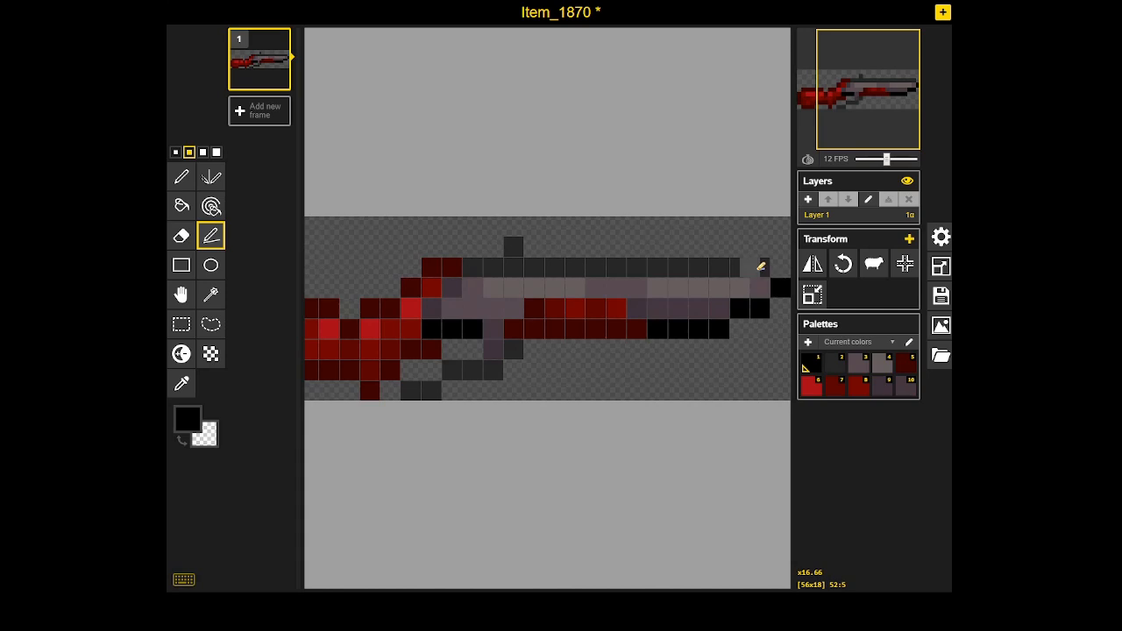
alt+click(762, 268)
click(783, 269)
Paint the trigger guard's two front corner pixels and the front pixel of the small piece beneath it black
drag(680, 329, 763, 327)
key(1)
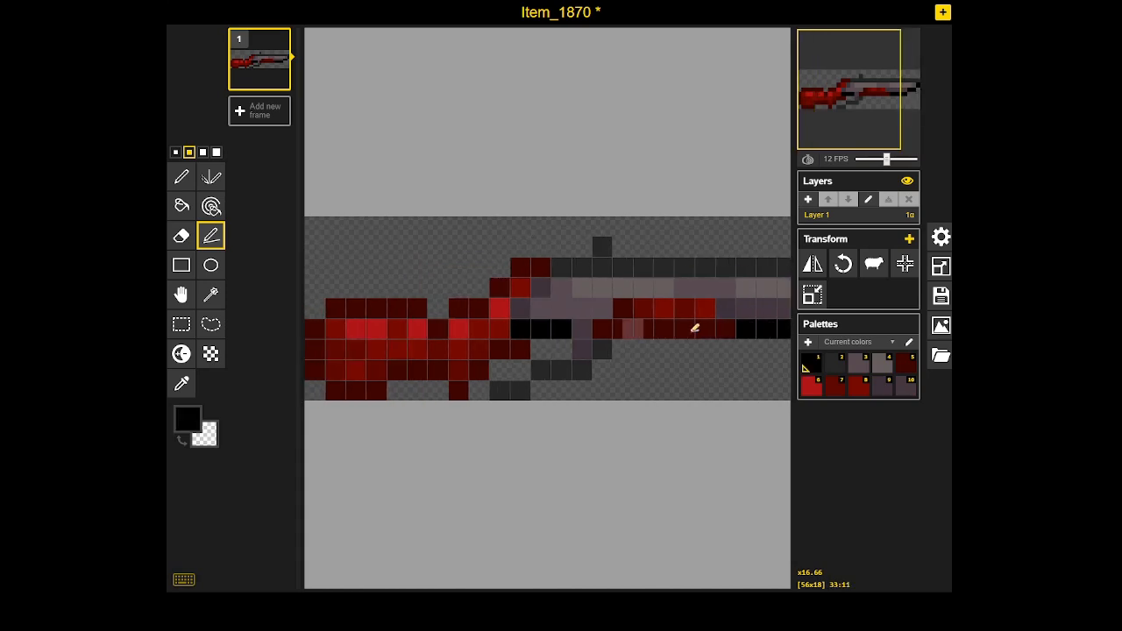
drag(548, 369, 594, 372)
key(ctrl+z)
click(602, 352)
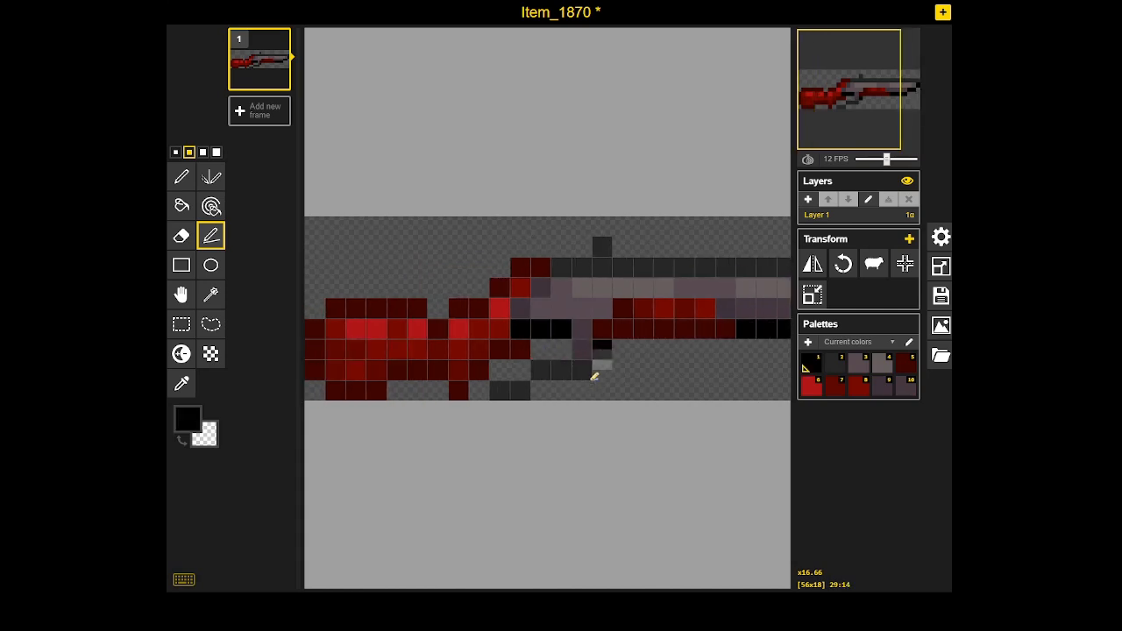
click(585, 371)
click(522, 391)
Darken the dark gray to #151414 and recolor all matching outline pixels of the gun with it
scroll(617, 370, up, 1)
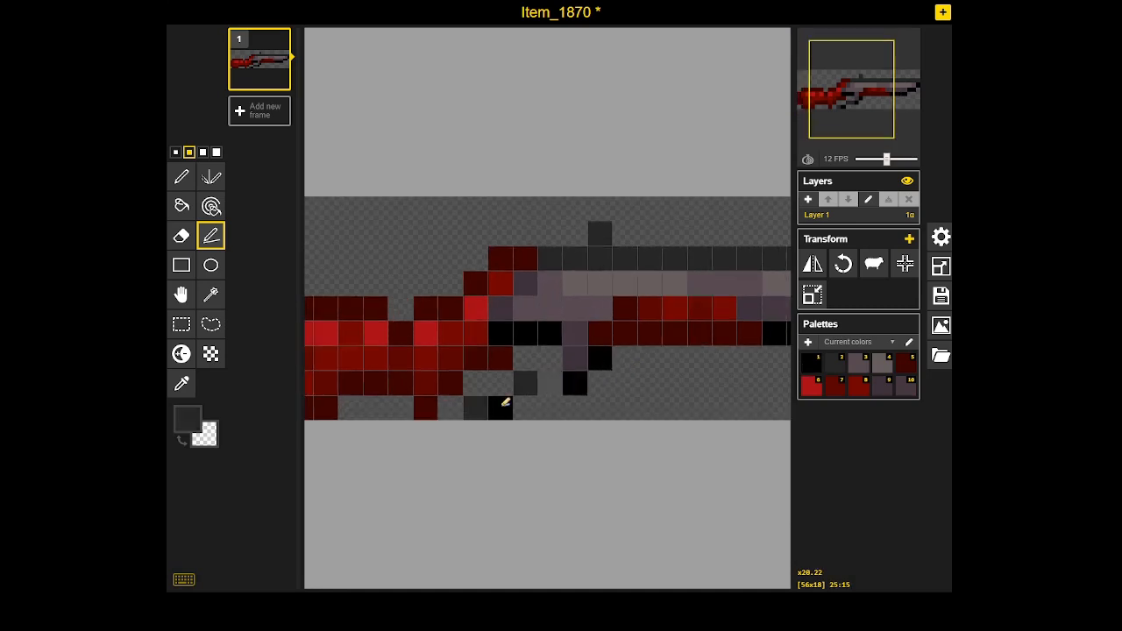
click(187, 419)
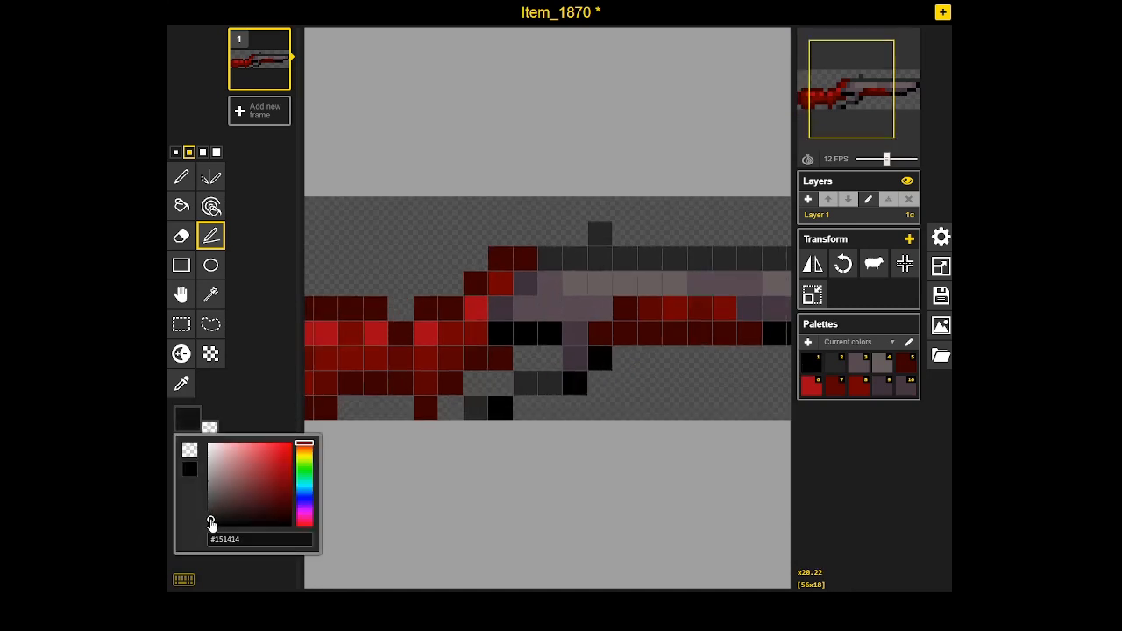
click(210, 205)
click(211, 235)
scroll(484, 311, up, 4)
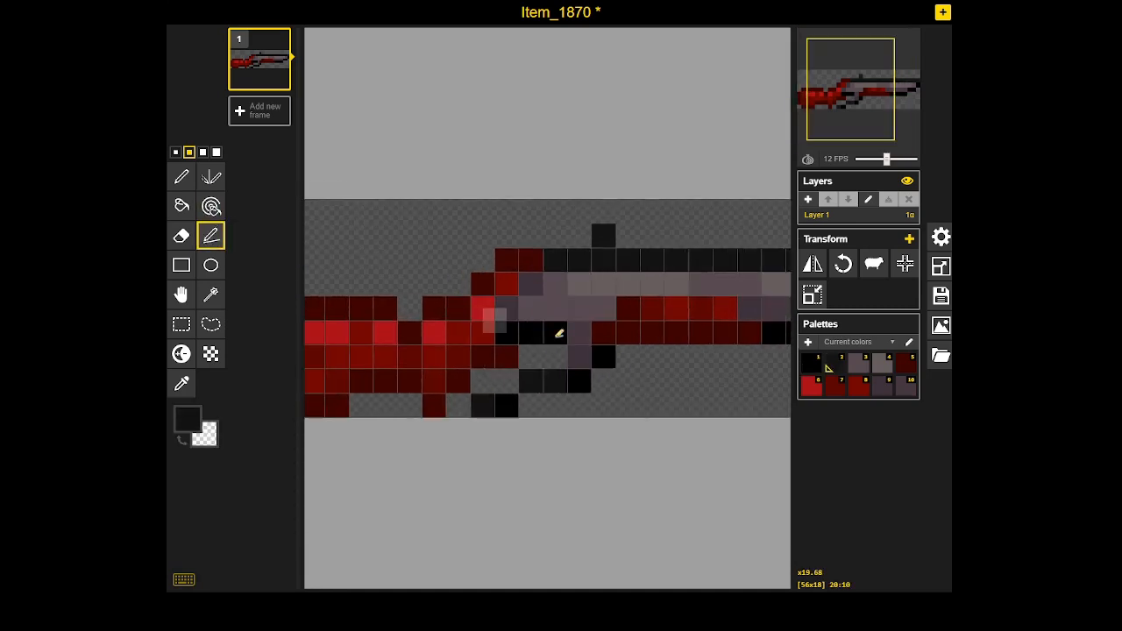
Darken the trigger's purple to #31292d and paint the trigger, the receiver's rear shadow pixels and the pixel in front of the red forend
alt+click(578, 334)
click(187, 419)
click(243, 508)
drag(242, 510, 241, 514)
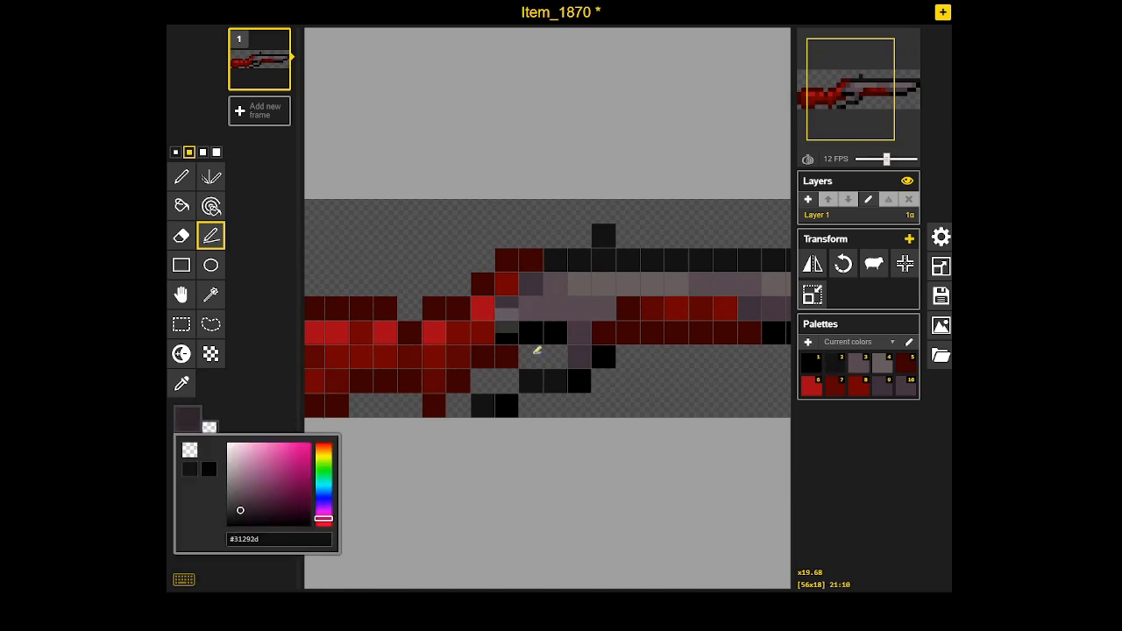
drag(582, 357, 580, 335)
click(507, 310)
click(539, 283)
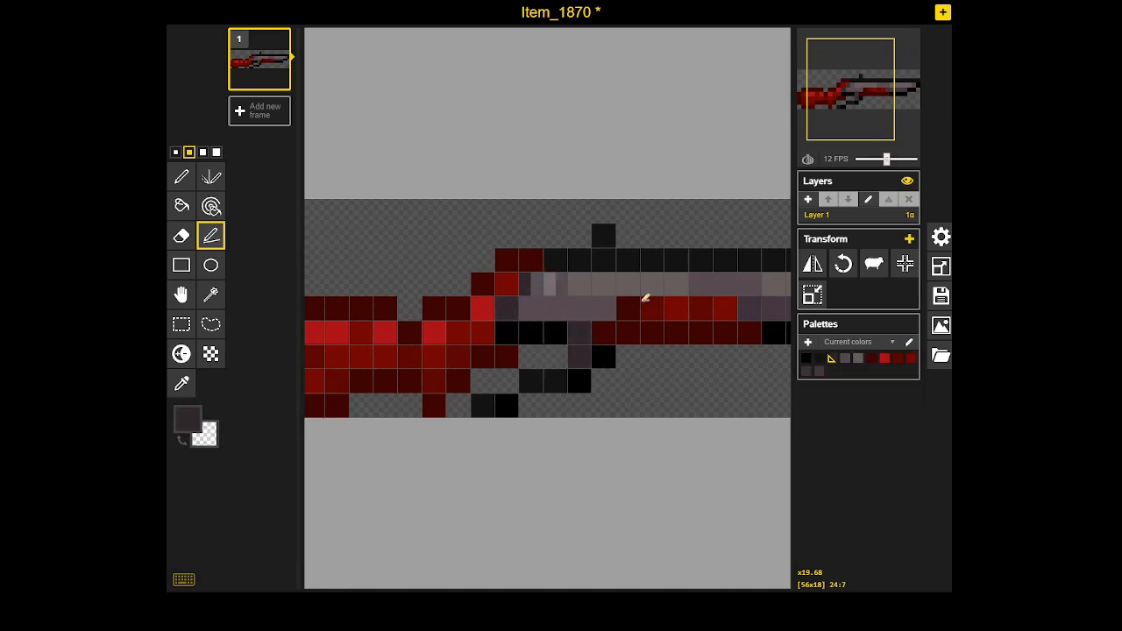
click(211, 206)
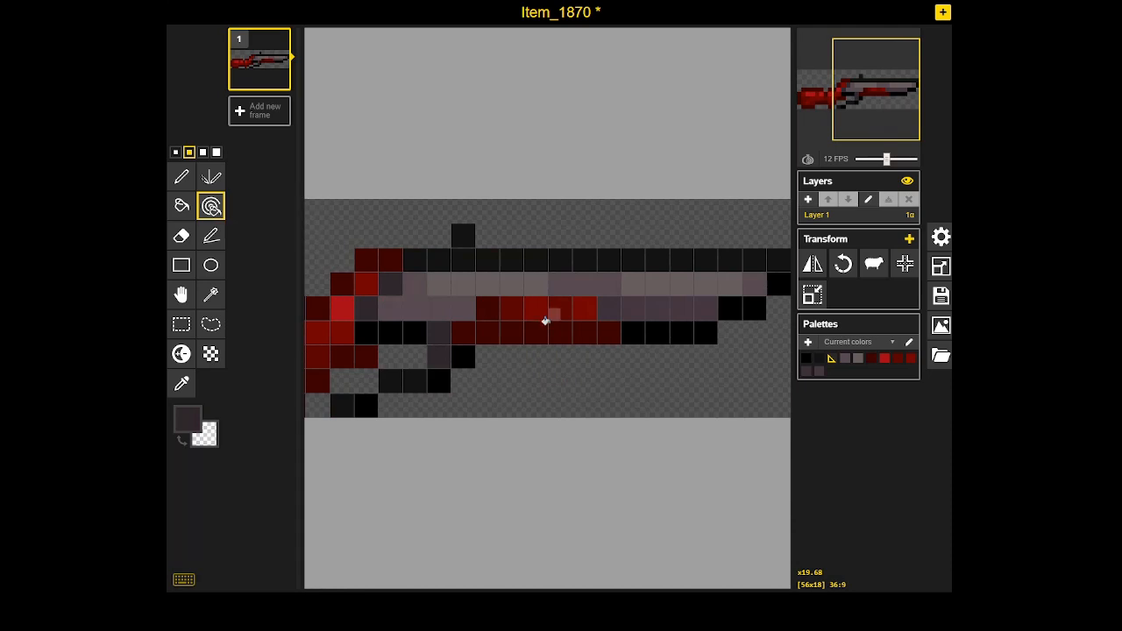
click(611, 312)
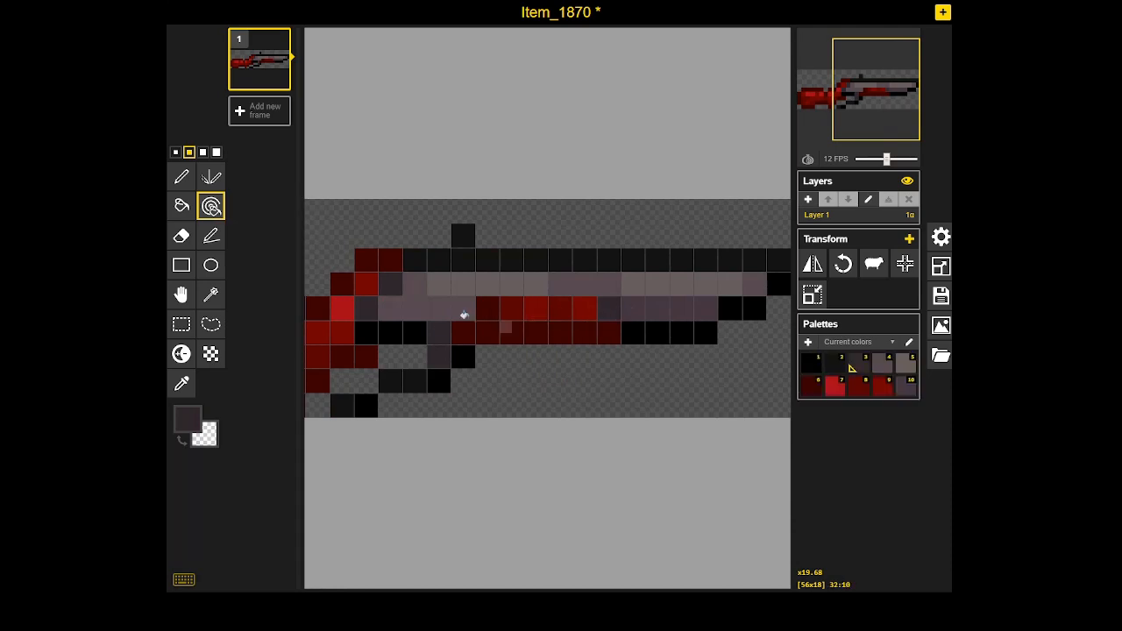
Try recoloring the purple pixels under the barrel to #31282d and undo the recolor
alt+click(647, 312)
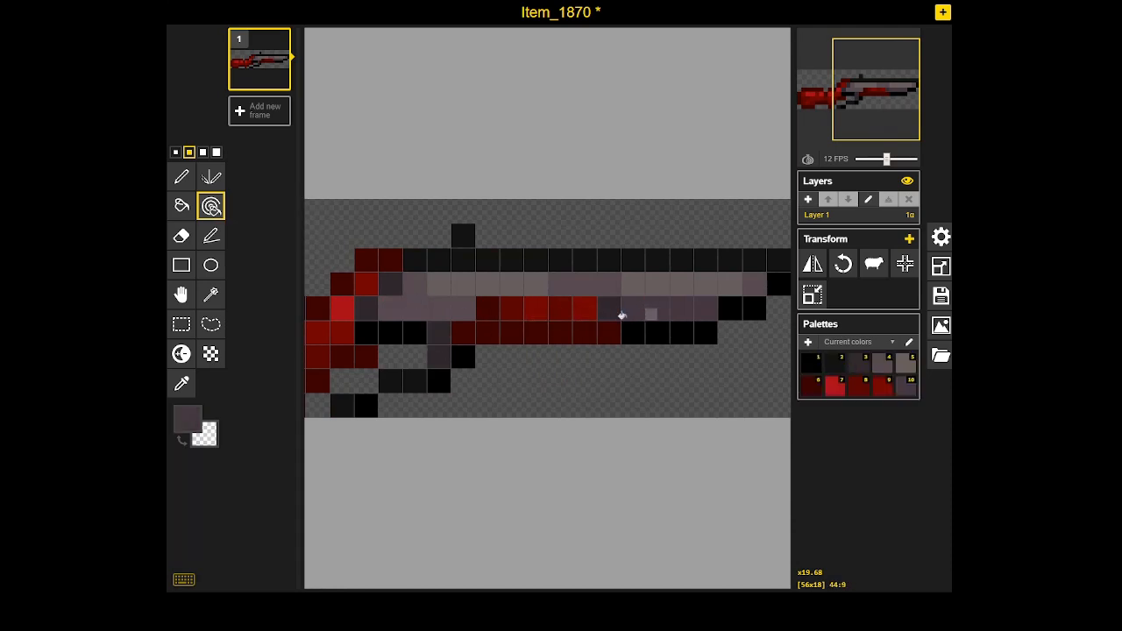
click(185, 425)
drag(243, 506, 242, 515)
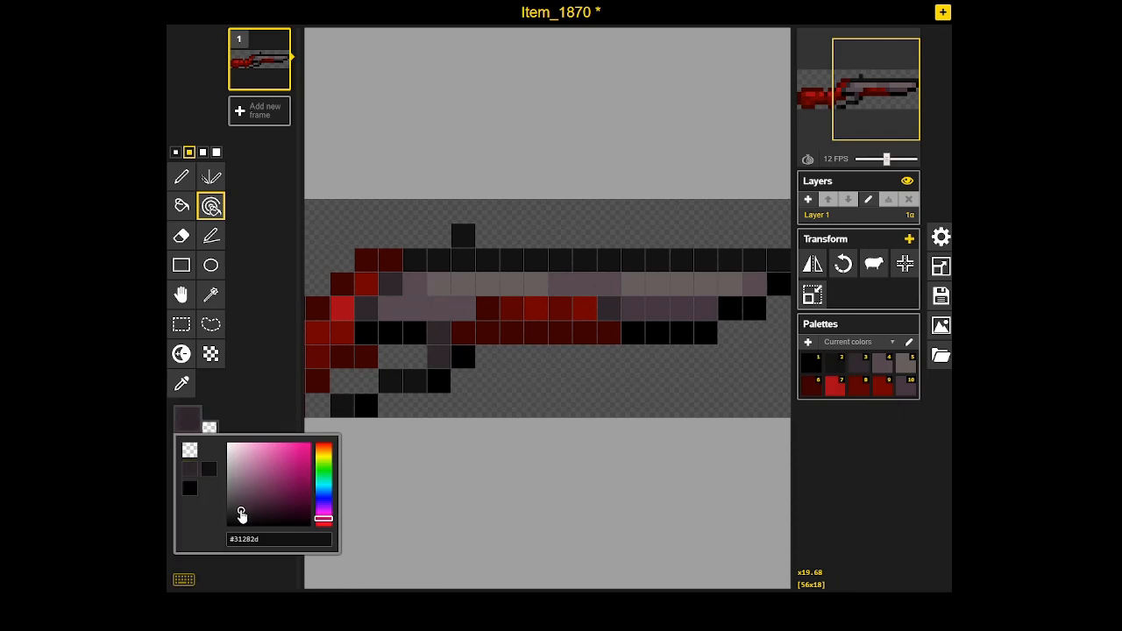
click(642, 309)
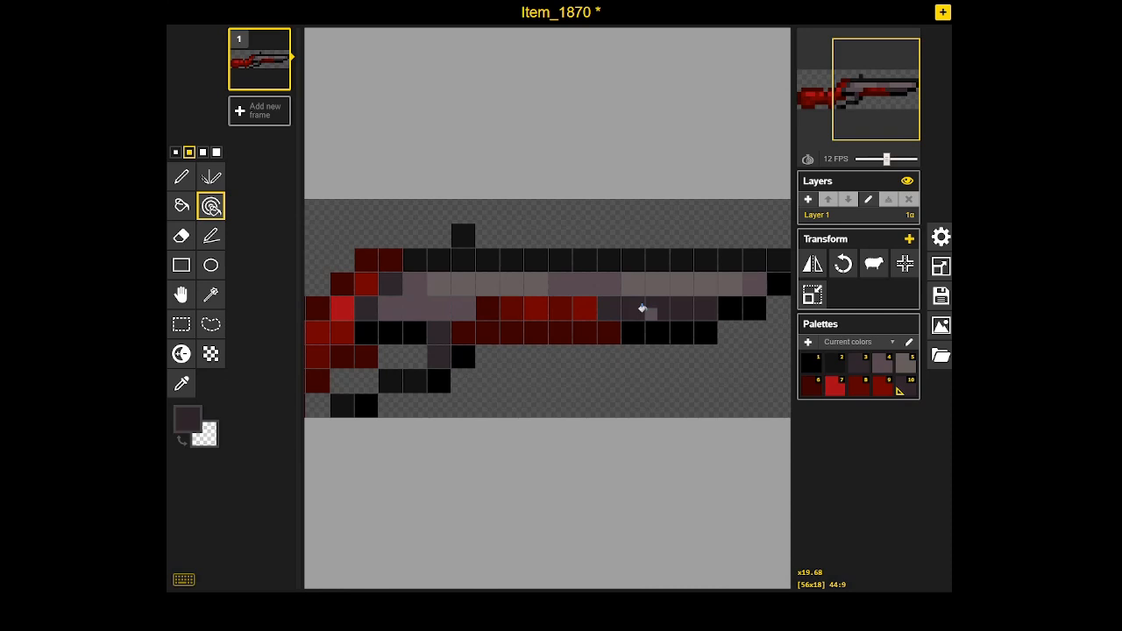
key(ctrl+z)
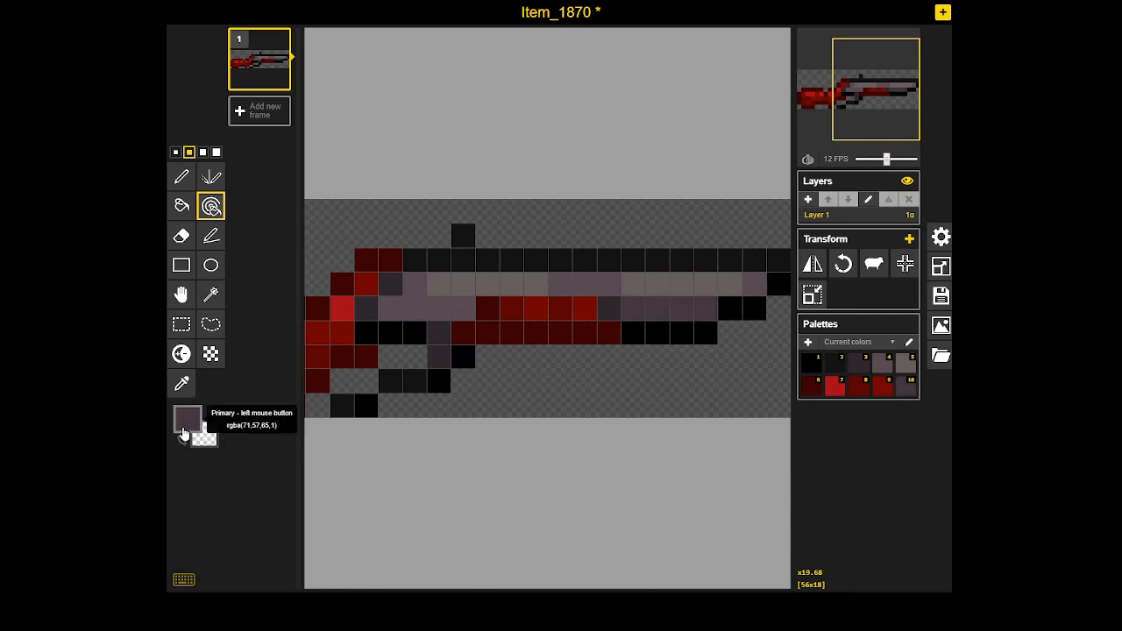
Try #2d2429 and #362b32 on the purple pixels under the barrel, undoing each recolor
click(195, 424)
click(245, 517)
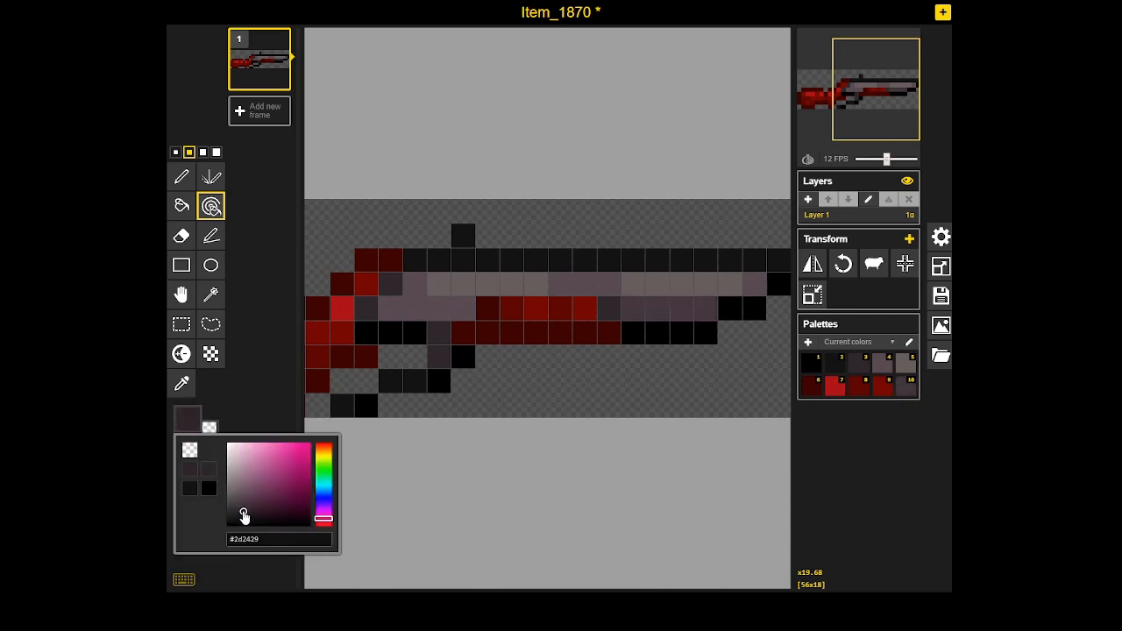
click(679, 302)
key(ctrl+z)
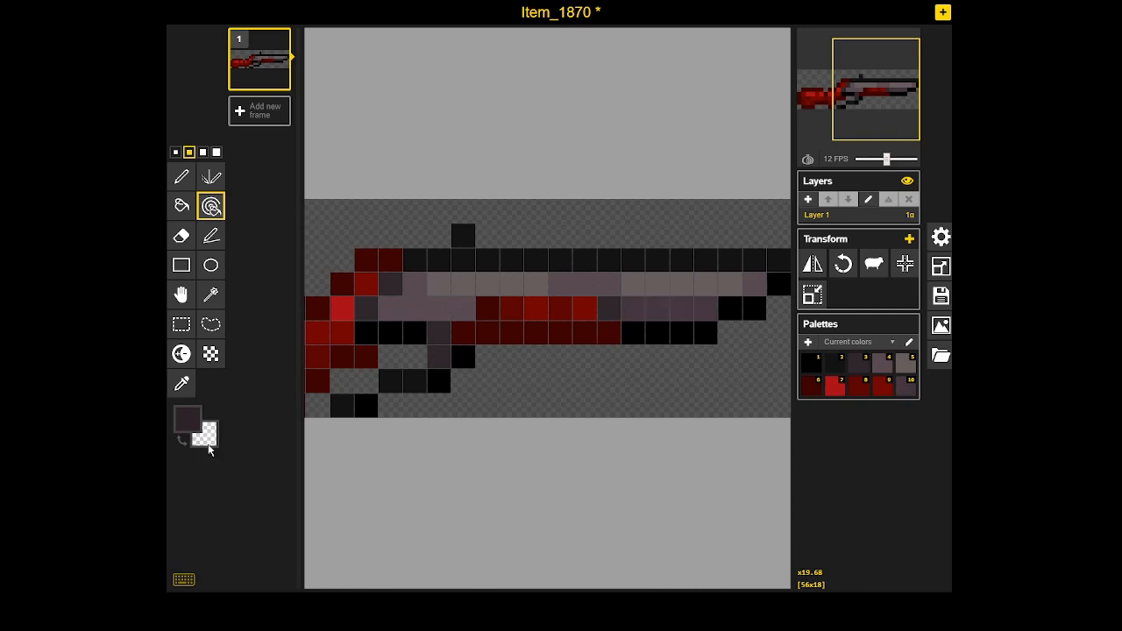
click(193, 423)
click(243, 517)
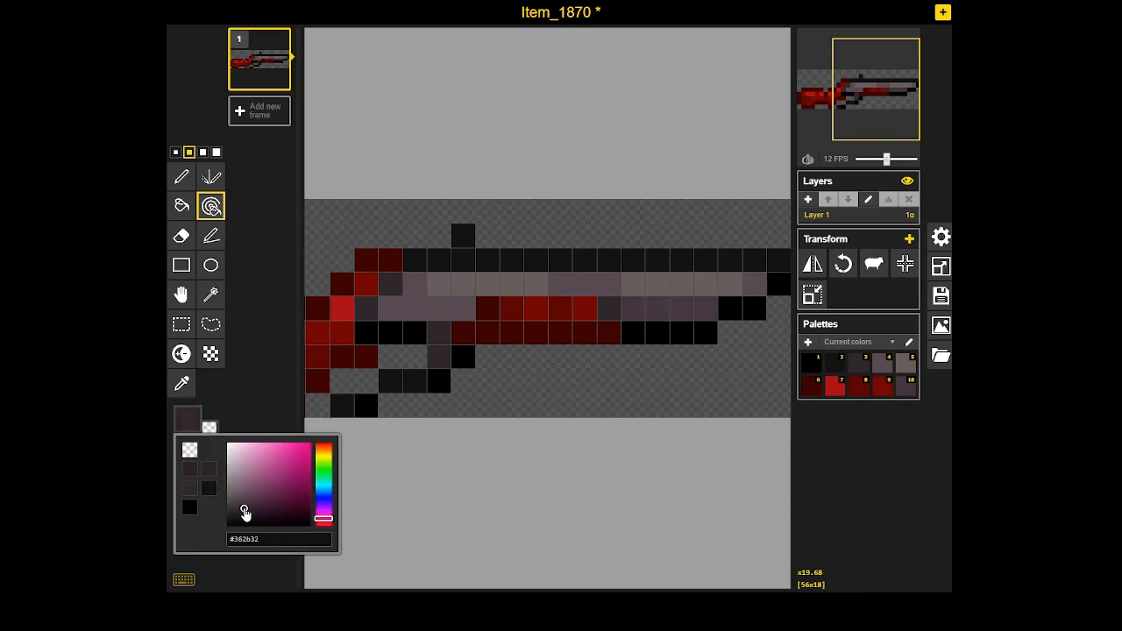
click(645, 309)
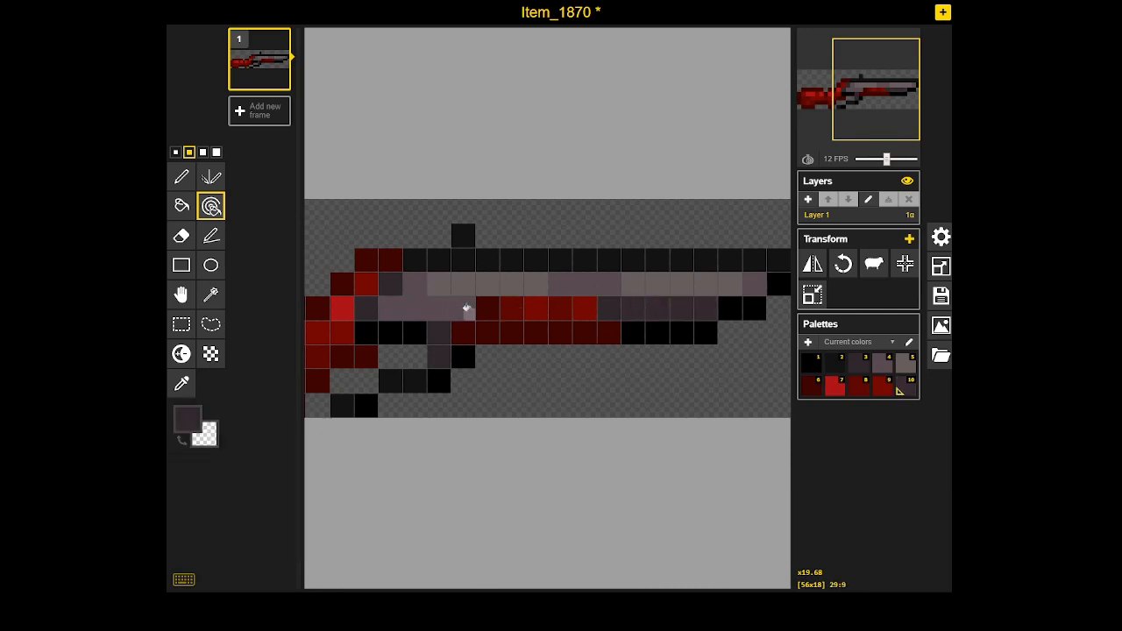
key(ctrl+z)
Look over the whole gun sprite and review its PNG export options
scroll(676, 274, down, 3)
scroll(678, 277, up, 2)
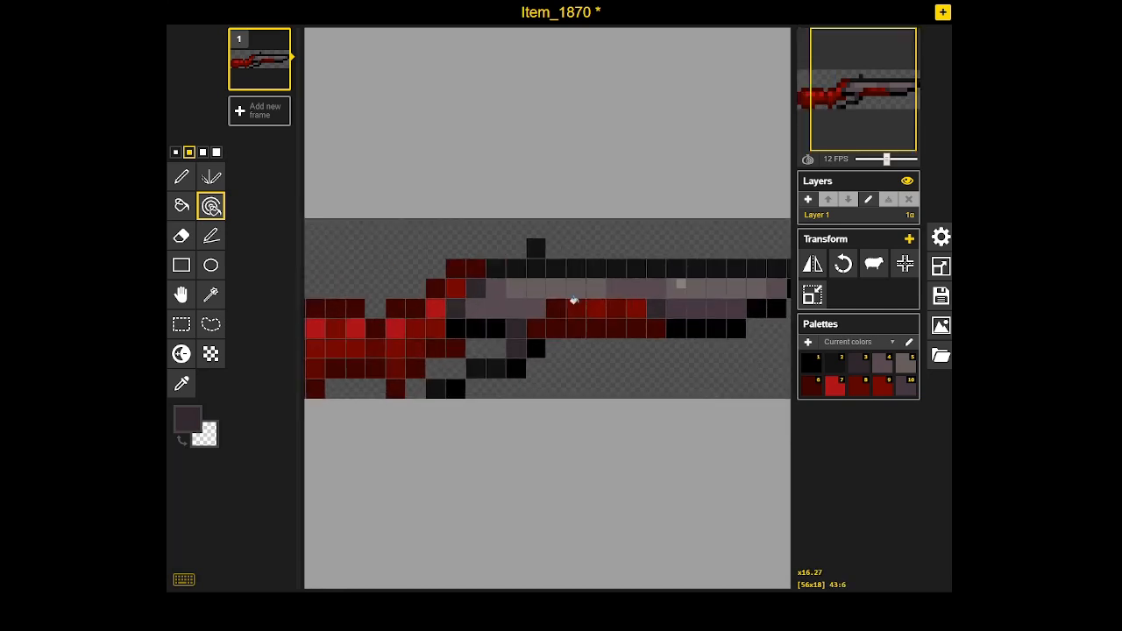
click(211, 235)
scroll(602, 358, down, 2)
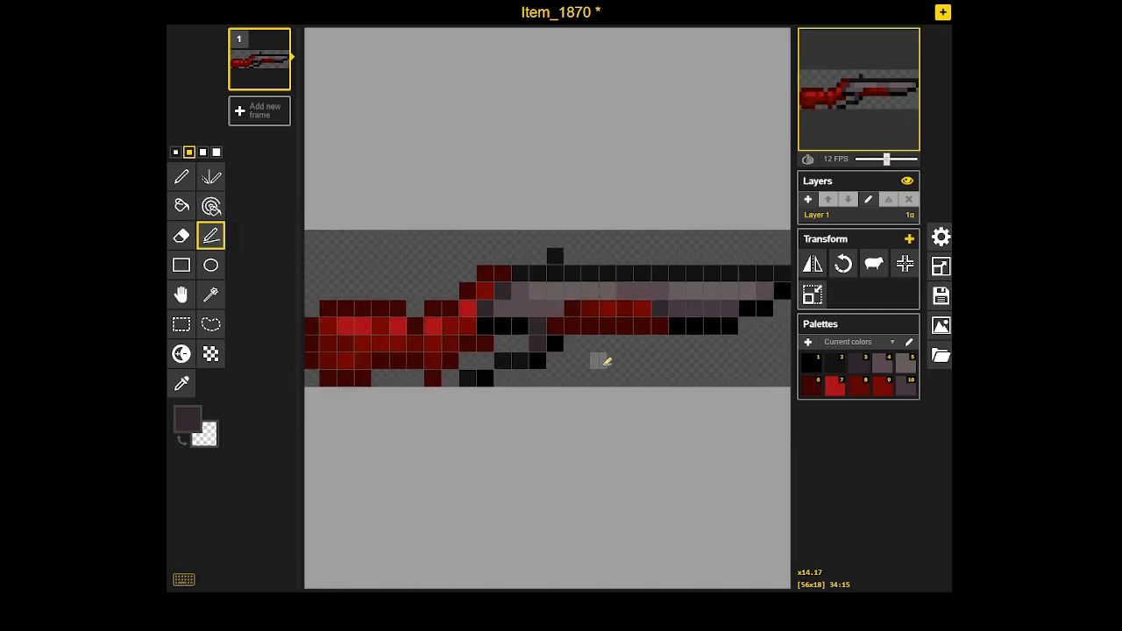
click(939, 329)
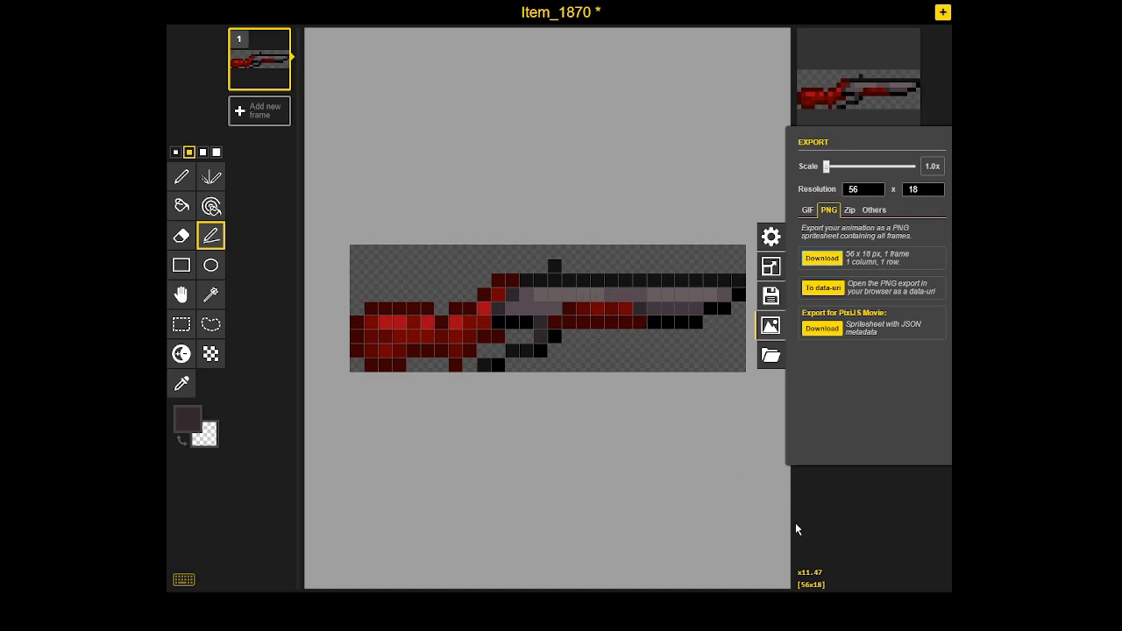
click(839, 520)
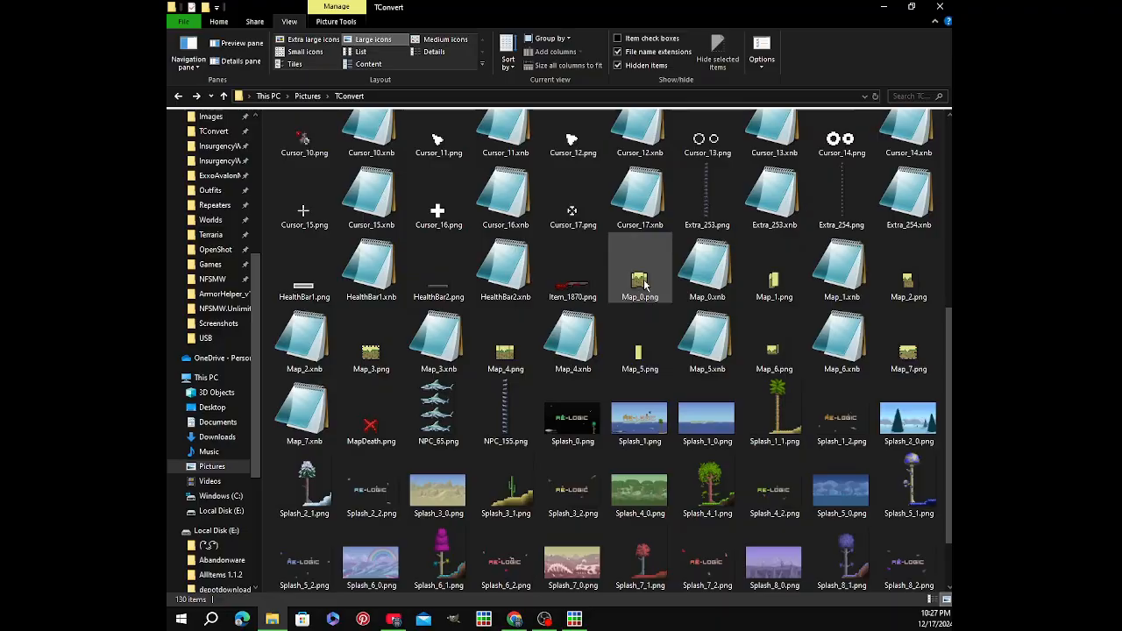
click(644, 282)
click(584, 285)
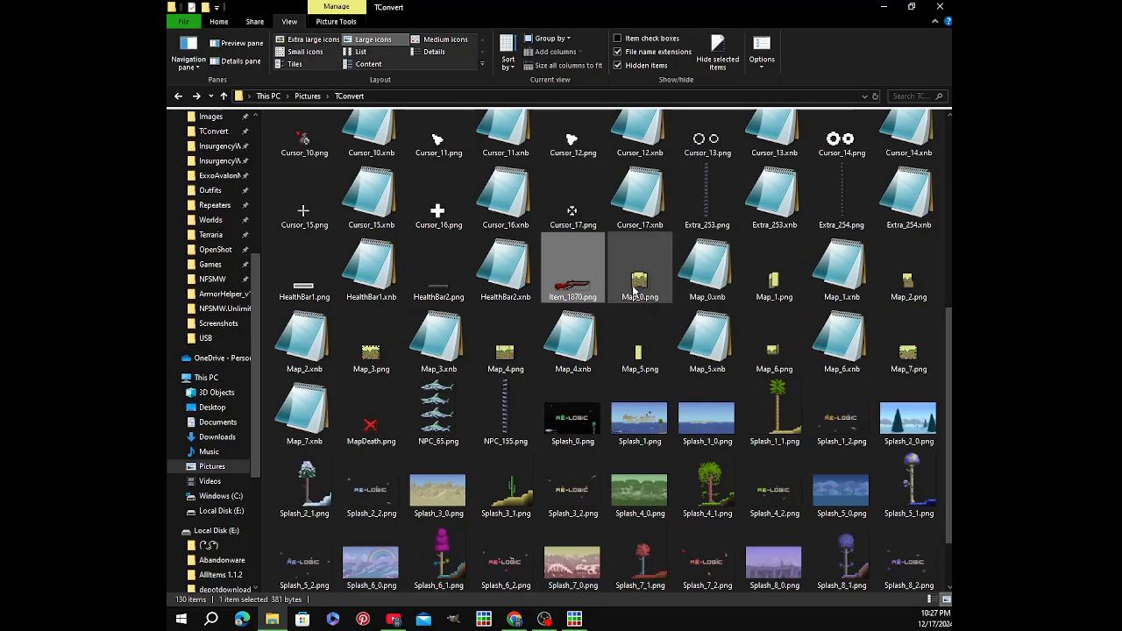
click(638, 282)
click(584, 285)
click(638, 282)
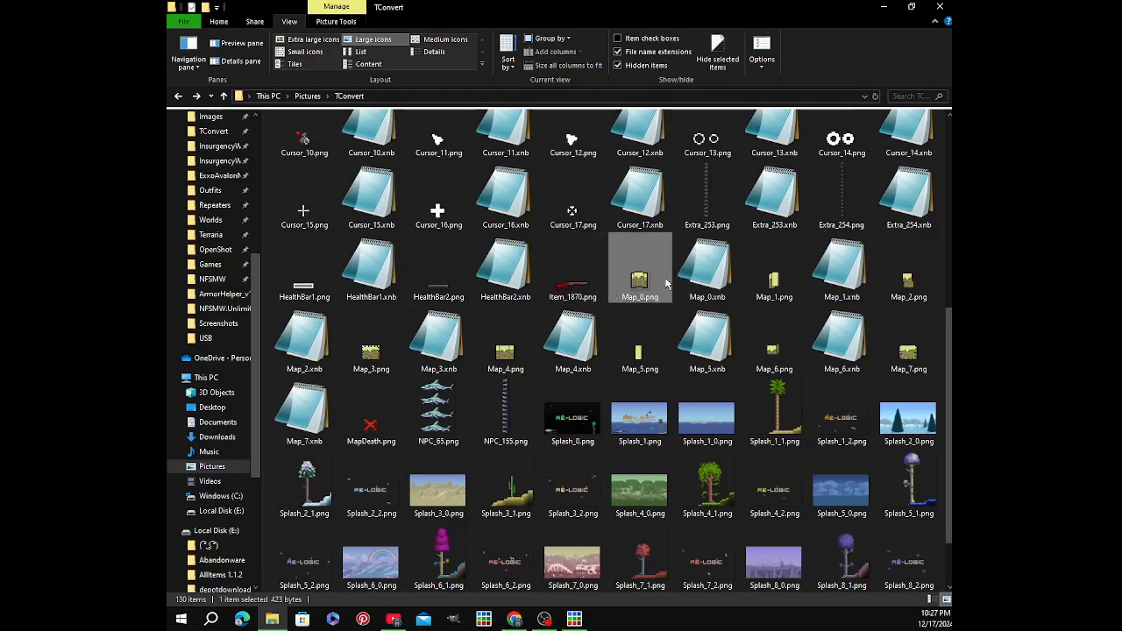
click(697, 276)
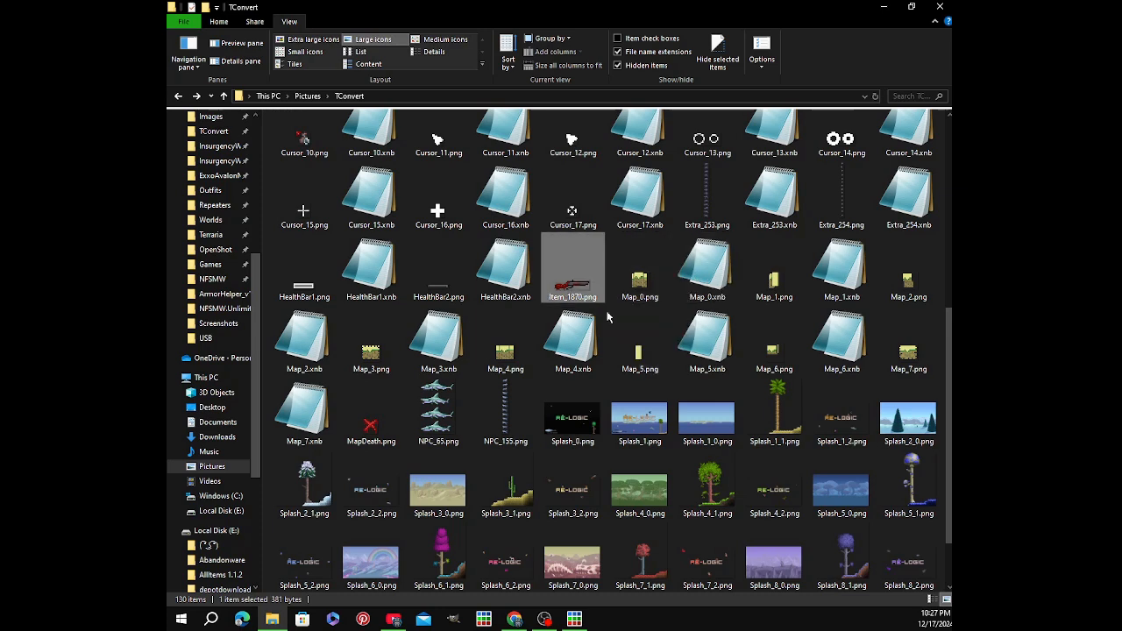
click(583, 287)
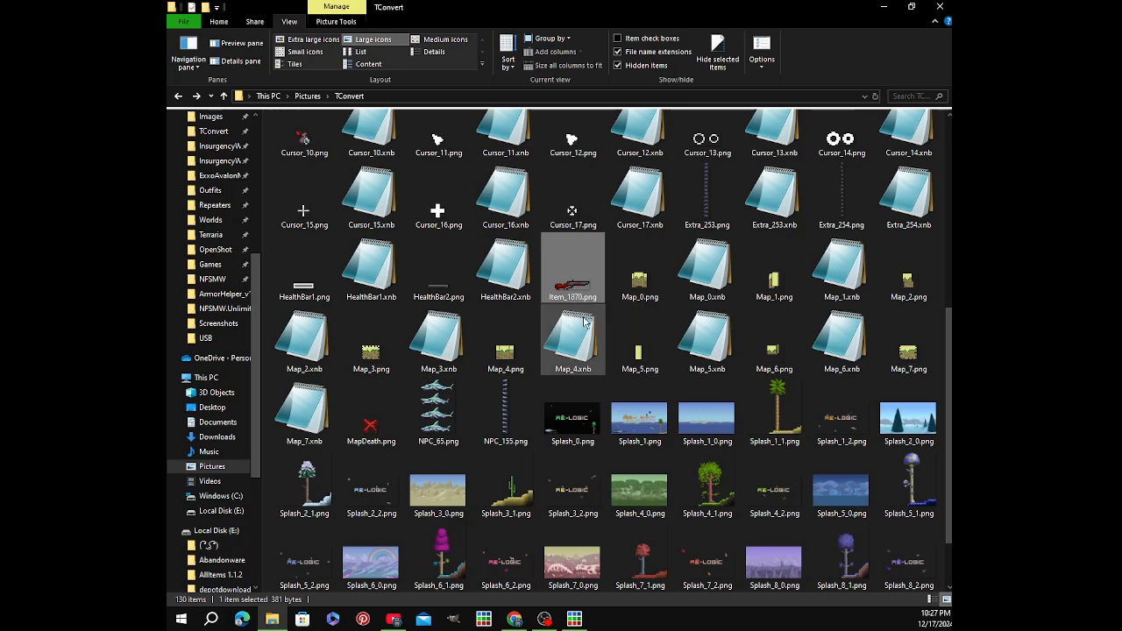
scroll(230, 265, up, 1)
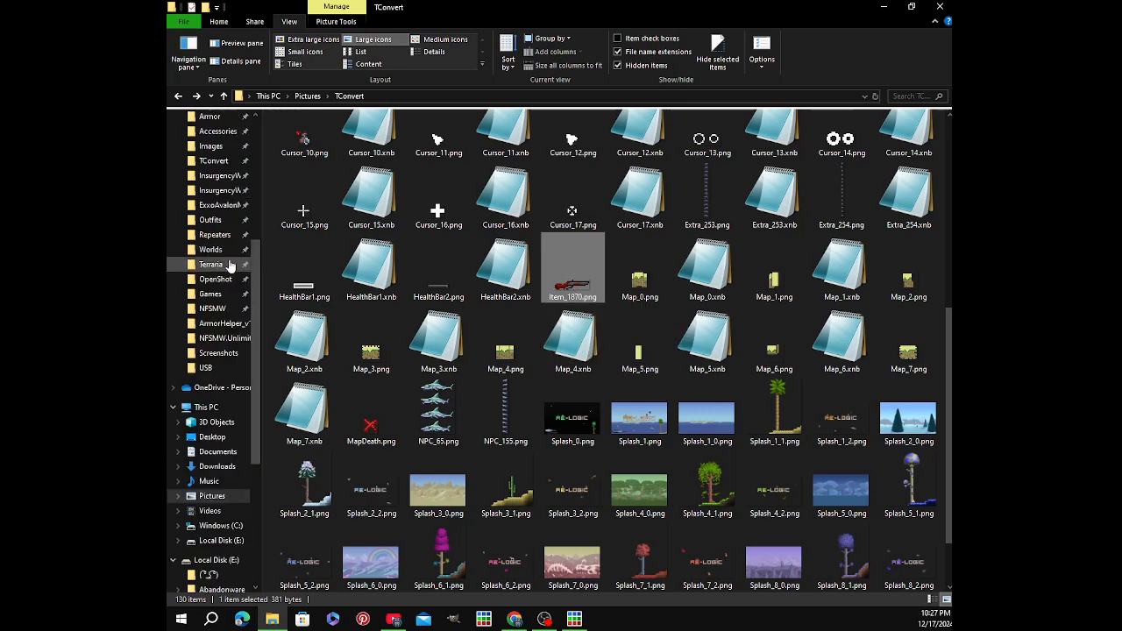
click(638, 281)
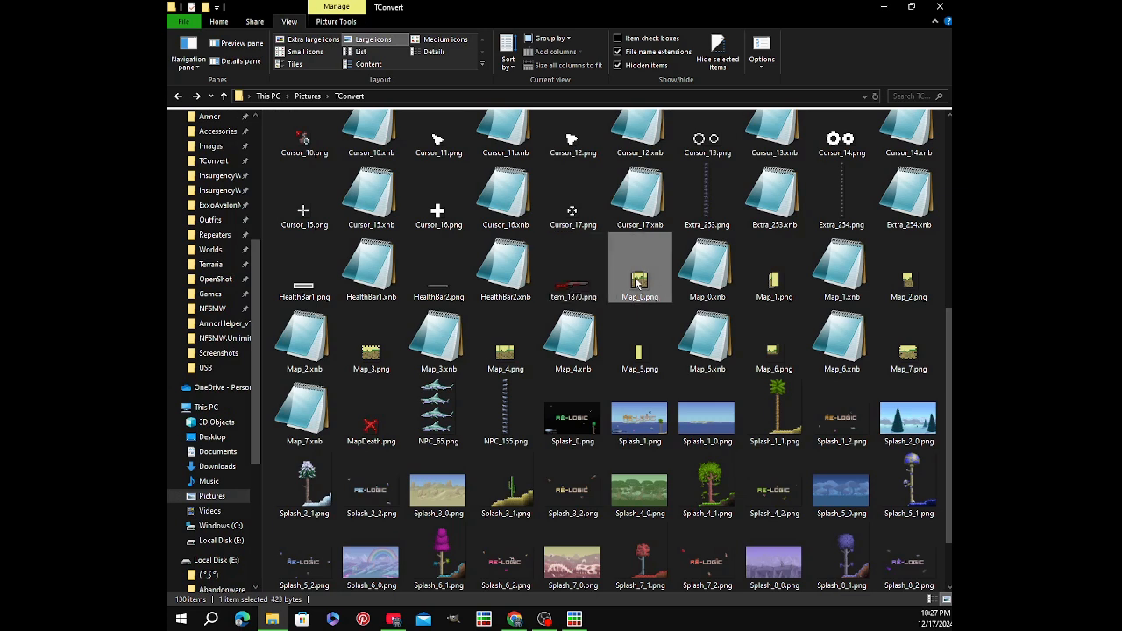
click(575, 277)
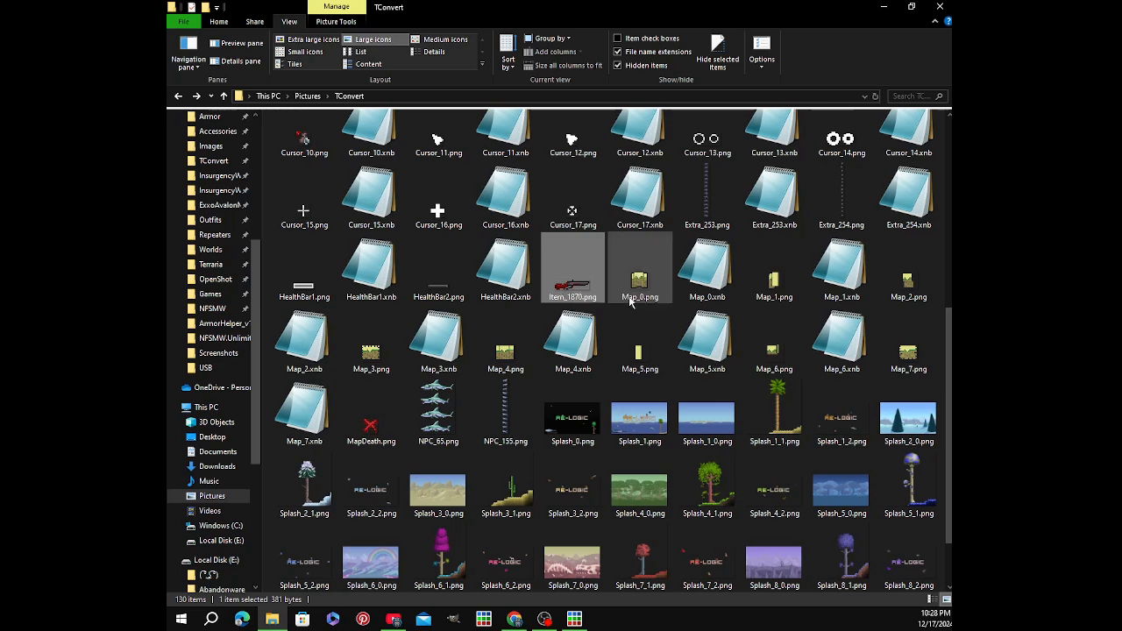
key(Right)
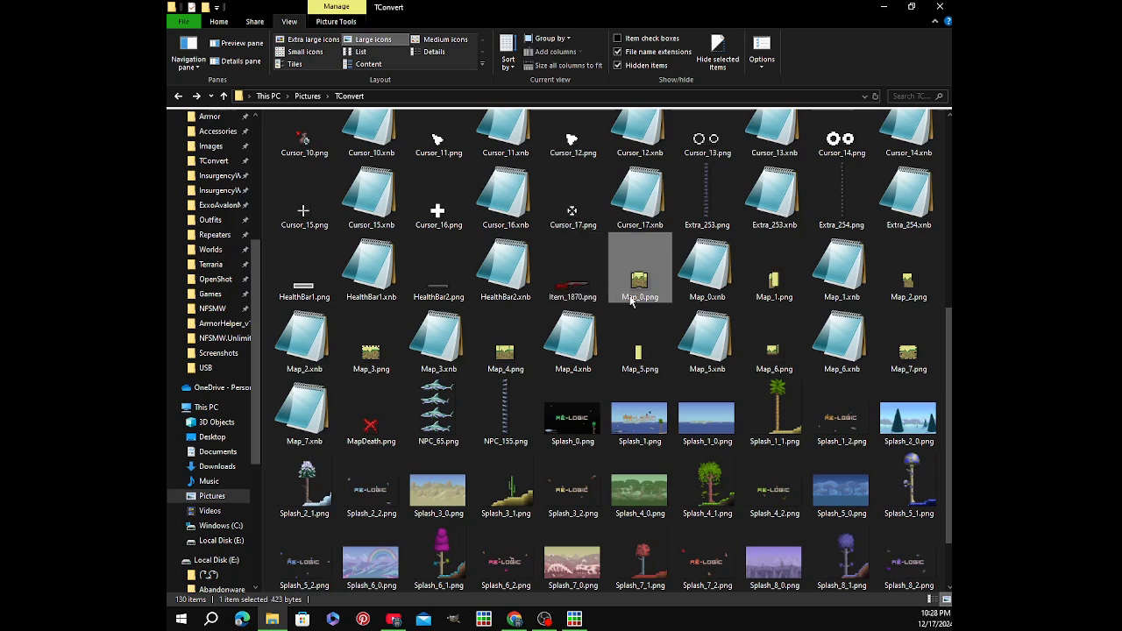
click(579, 296)
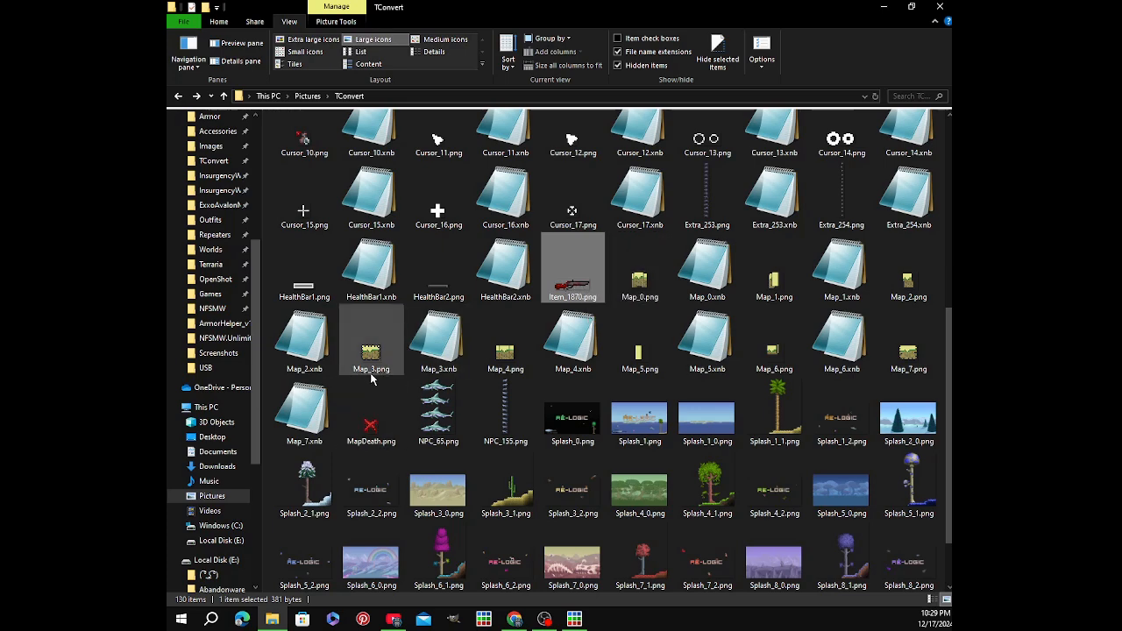
Go to the Documents folder and start TConvert-1.0.2.1.exe
scroll(371, 378, down, 2)
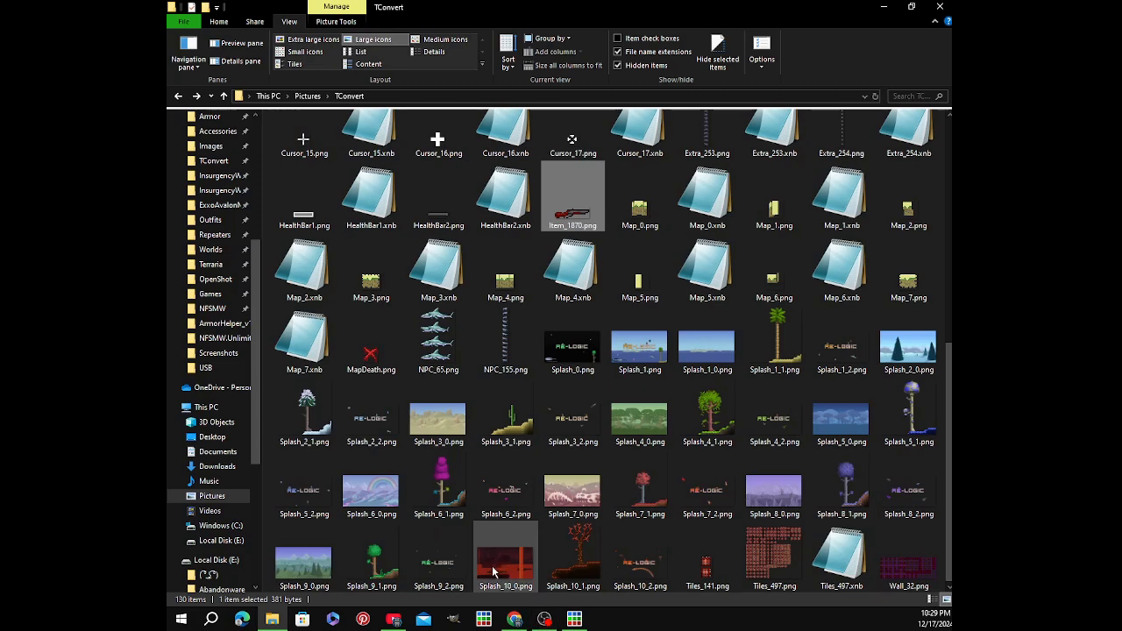
click(226, 466)
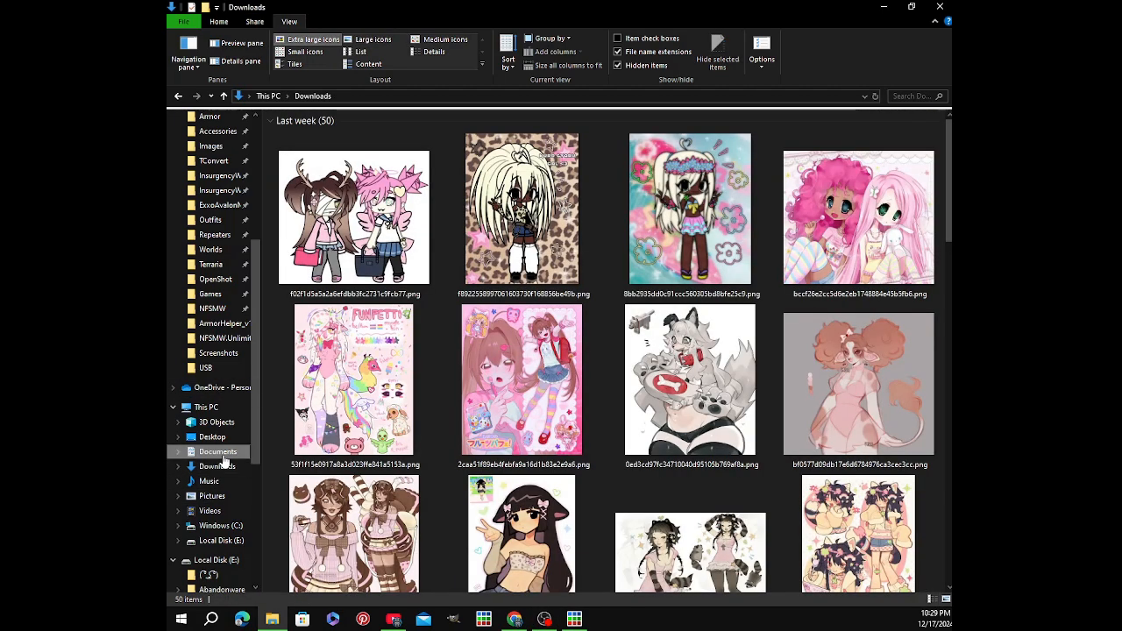
click(224, 456)
click(384, 478)
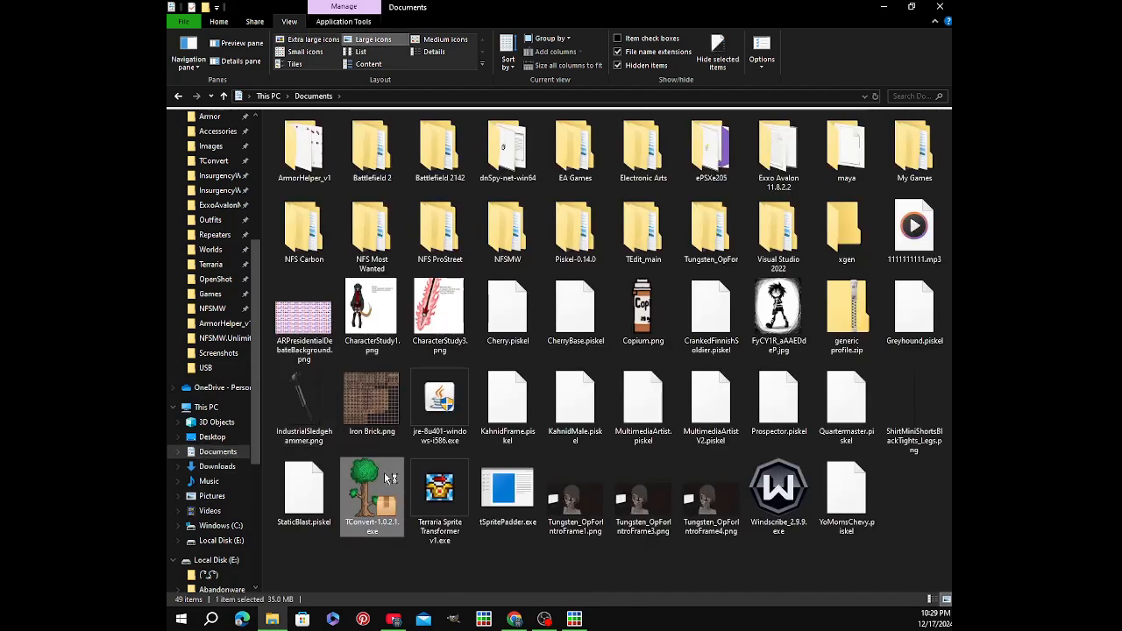
Launch TConvert-1.0.2.1.exe and choose Item_1870.png from the TConvert folder as the input file for a single-file conversion
double_click(384, 471)
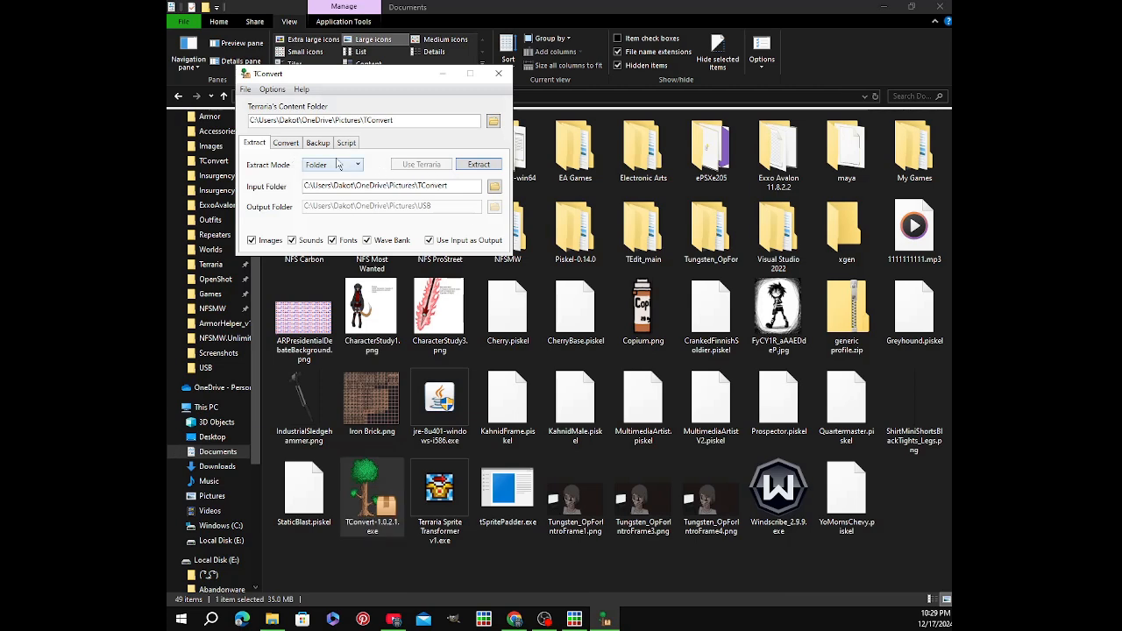
click(291, 145)
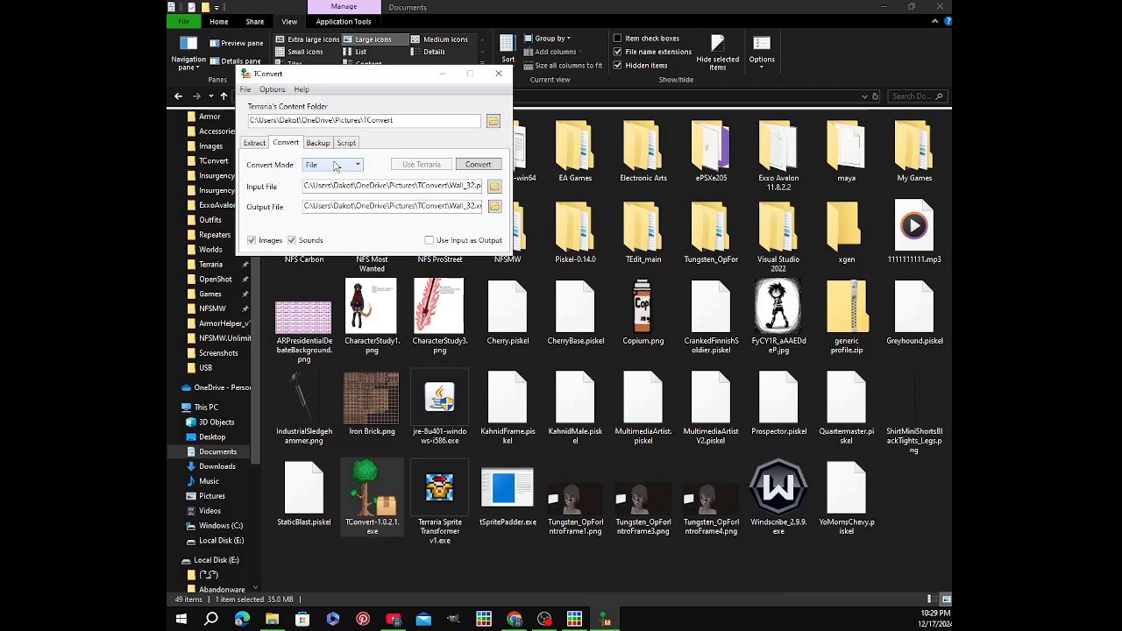
click(493, 186)
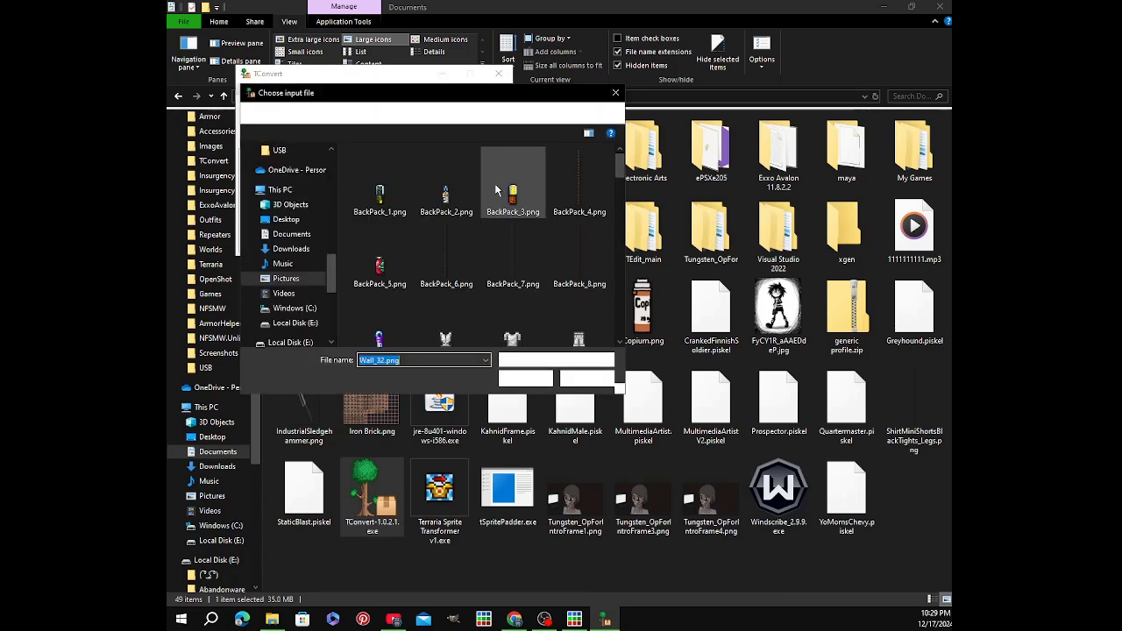
scroll(488, 237, down, 2)
scroll(485, 241, down, 7)
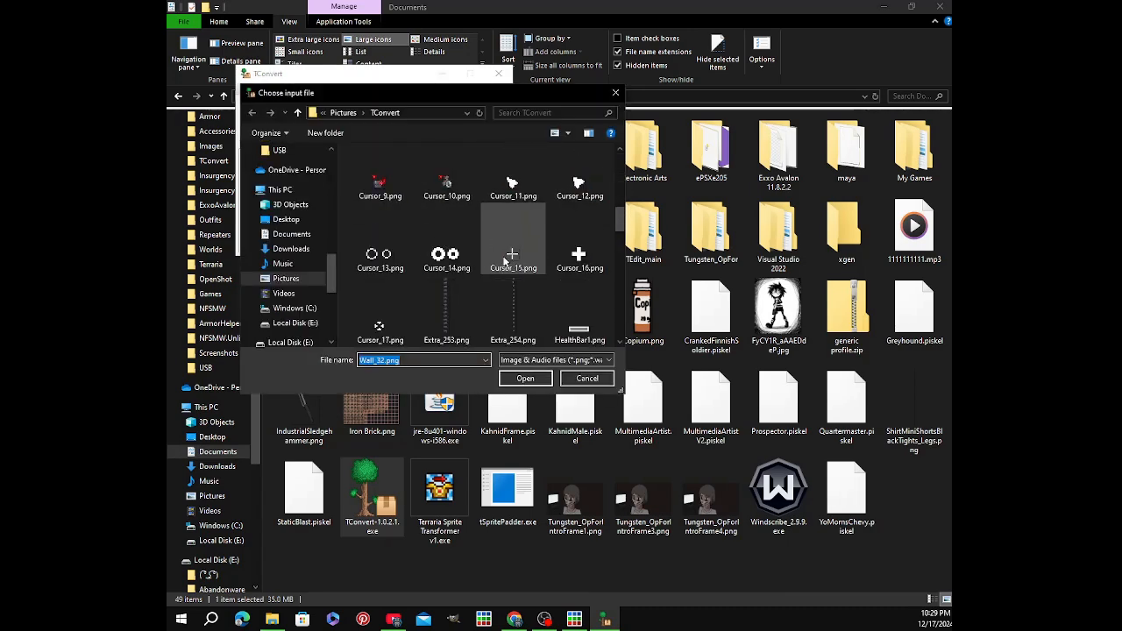
scroll(486, 278, up, 8)
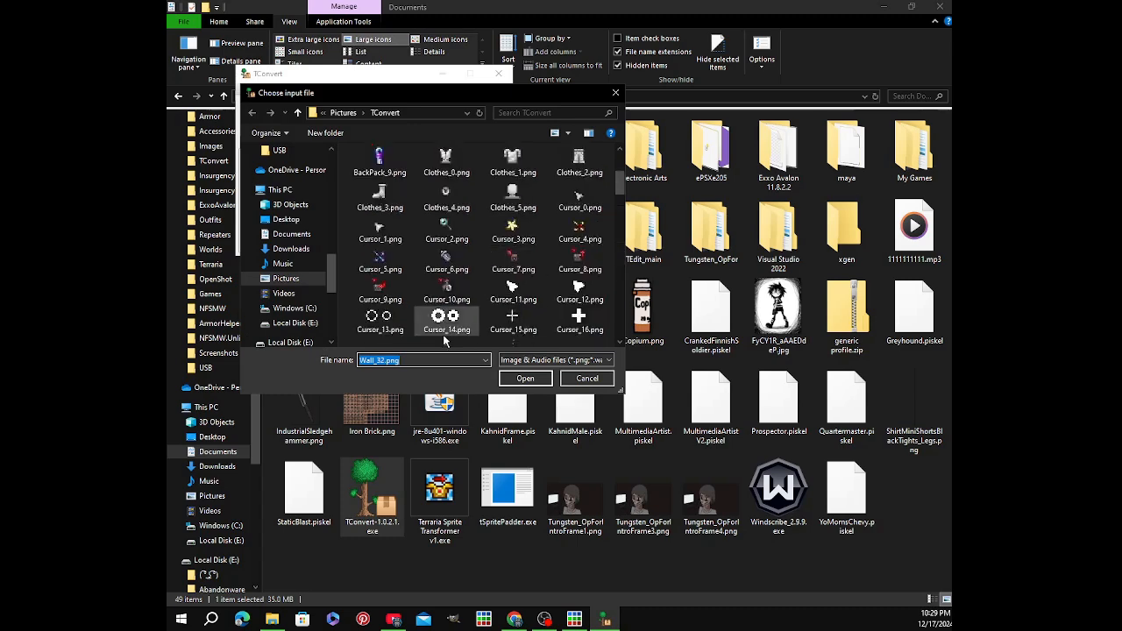
scroll(485, 277, down, 4)
click(447, 289)
click(525, 377)
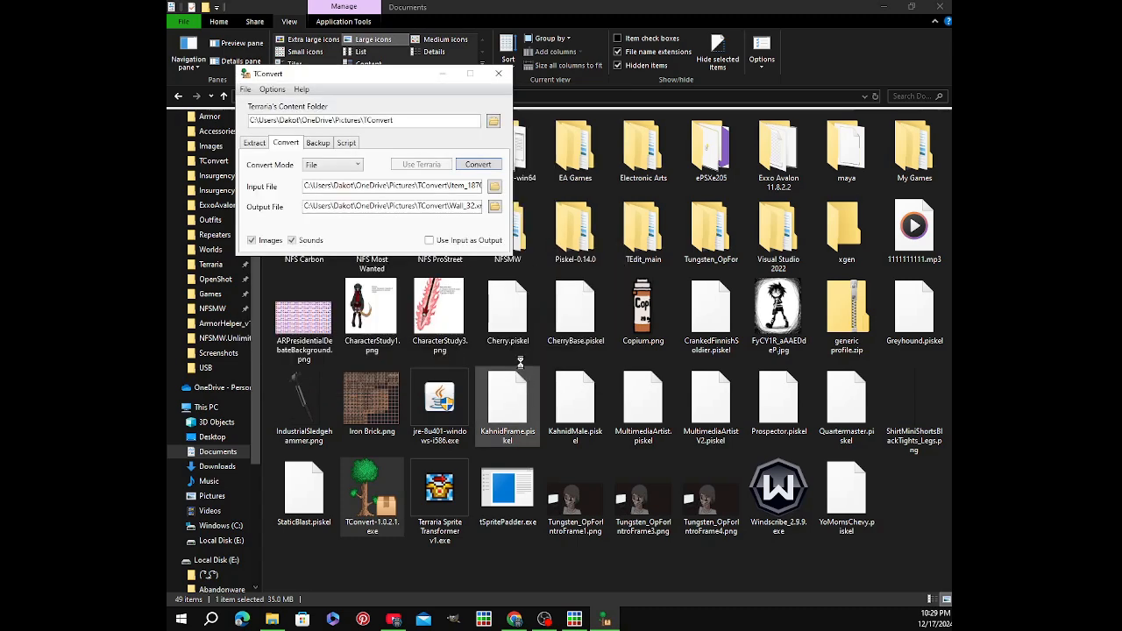
Set the conversion's output file to Item_1870.xnb in the TConvert folder
click(494, 207)
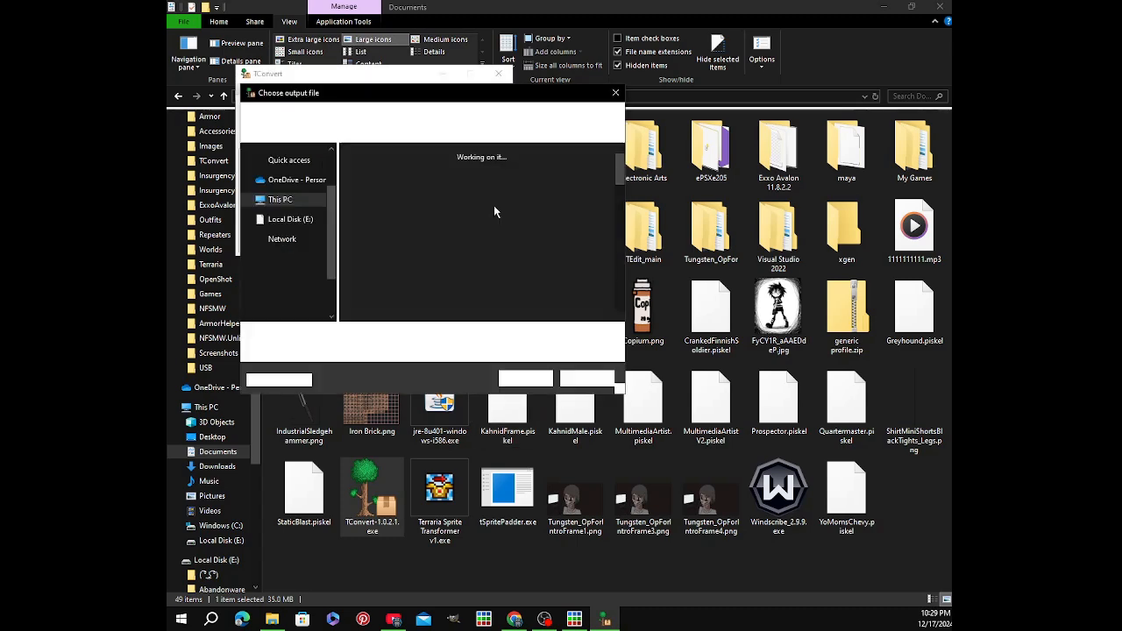
click(346, 335)
drag(347, 335, 287, 340)
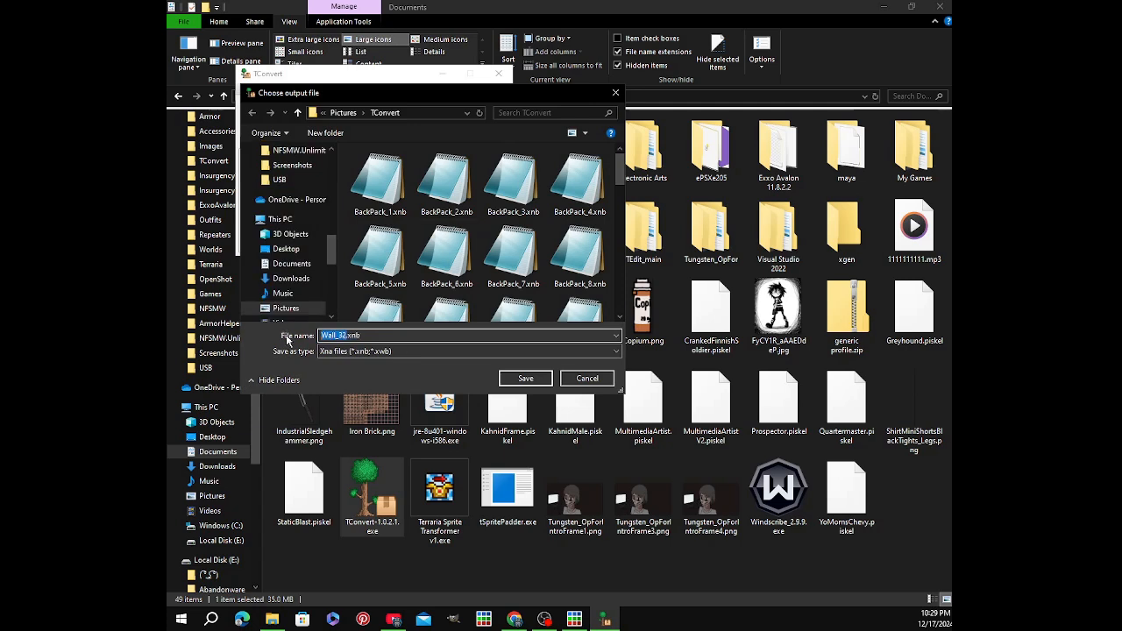
text(Item_1870)
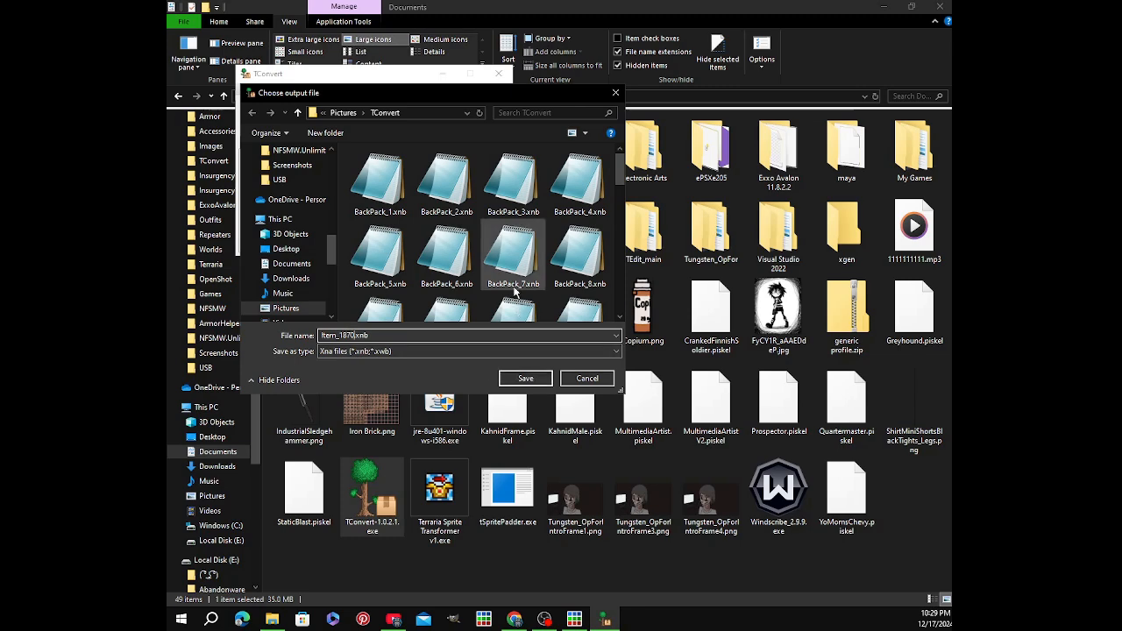
click(544, 379)
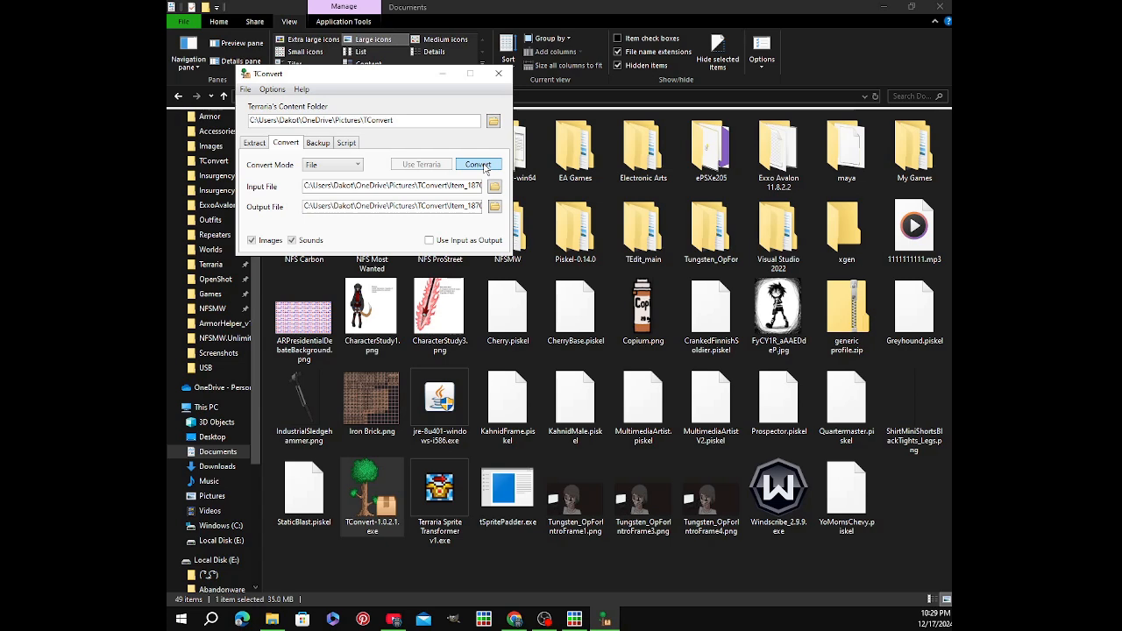
Enable using the input as output, convert the Item_1870 file and close TConvert
click(462, 243)
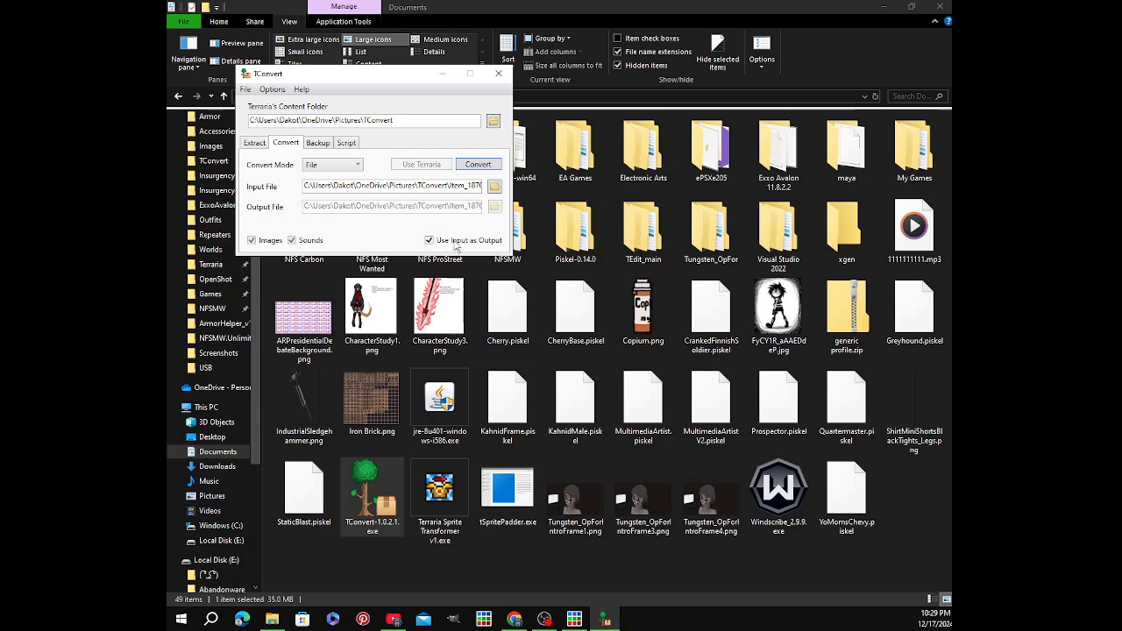
click(478, 165)
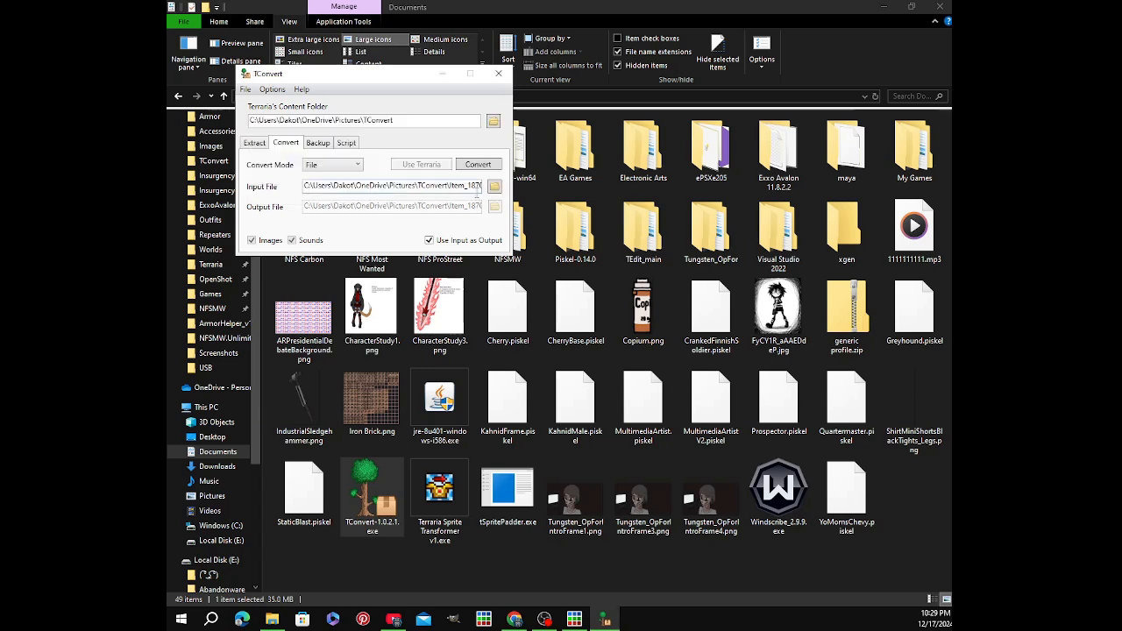
click(499, 75)
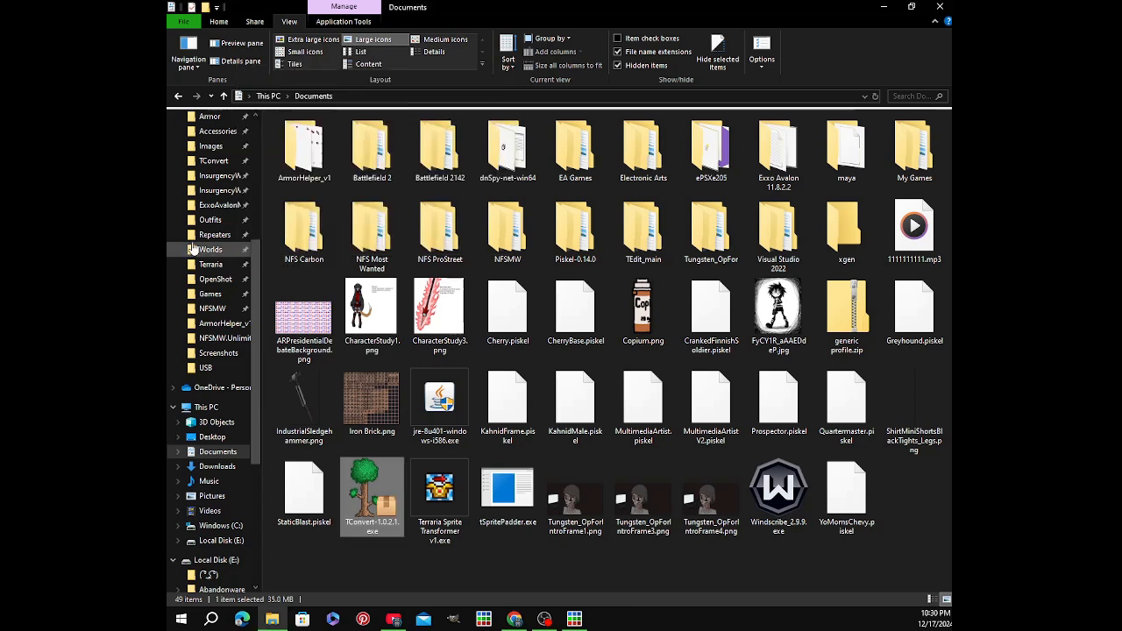
Open the TConvert folder in Pictures and examine the Item_1870.png and Item_1870.xnb files
scroll(221, 289, up, 2)
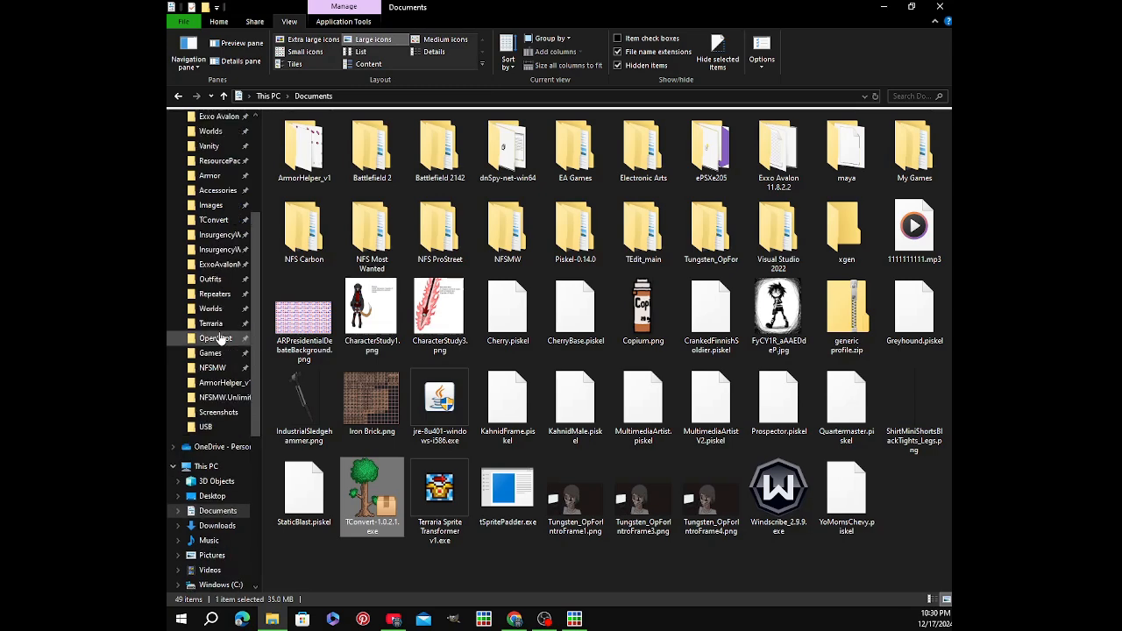
scroll(220, 206, up, 3)
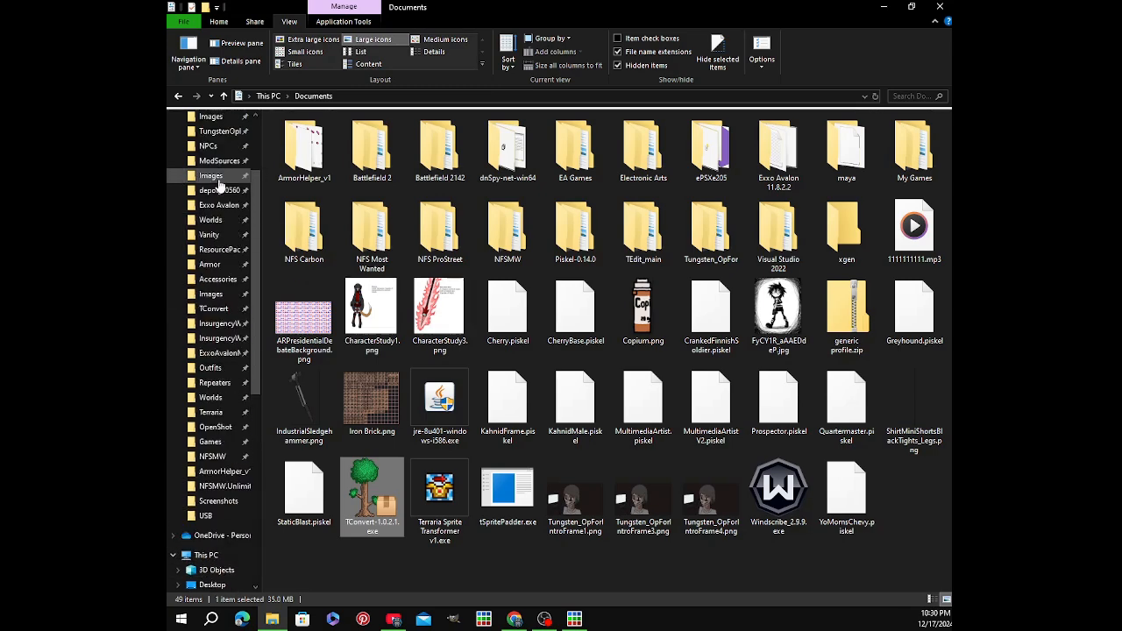
scroll(219, 192, up, 1)
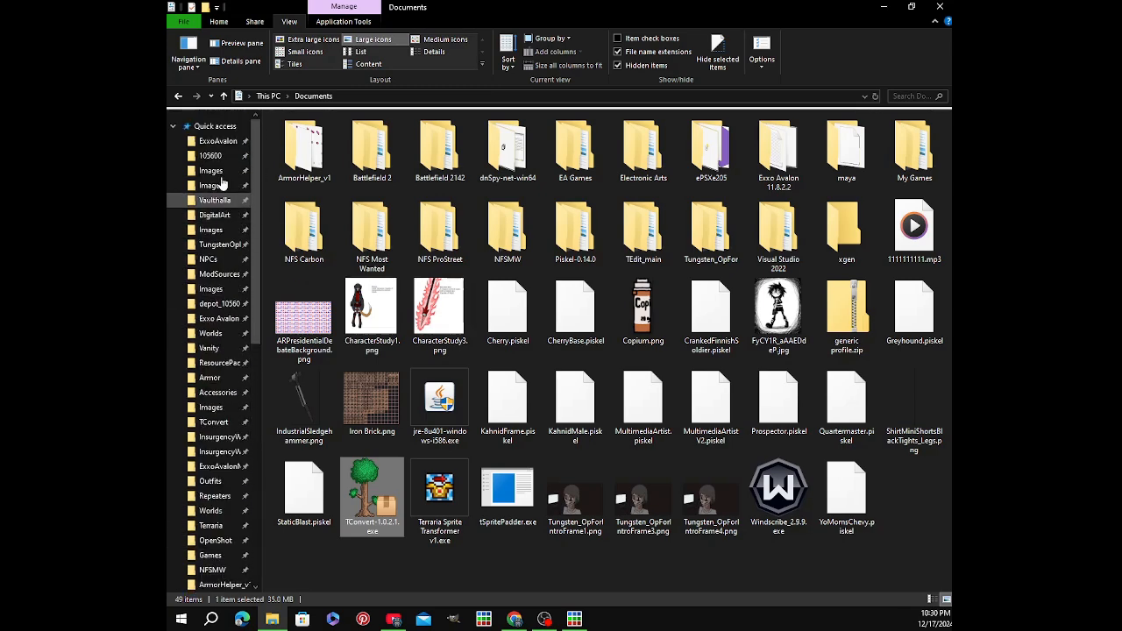
click(220, 424)
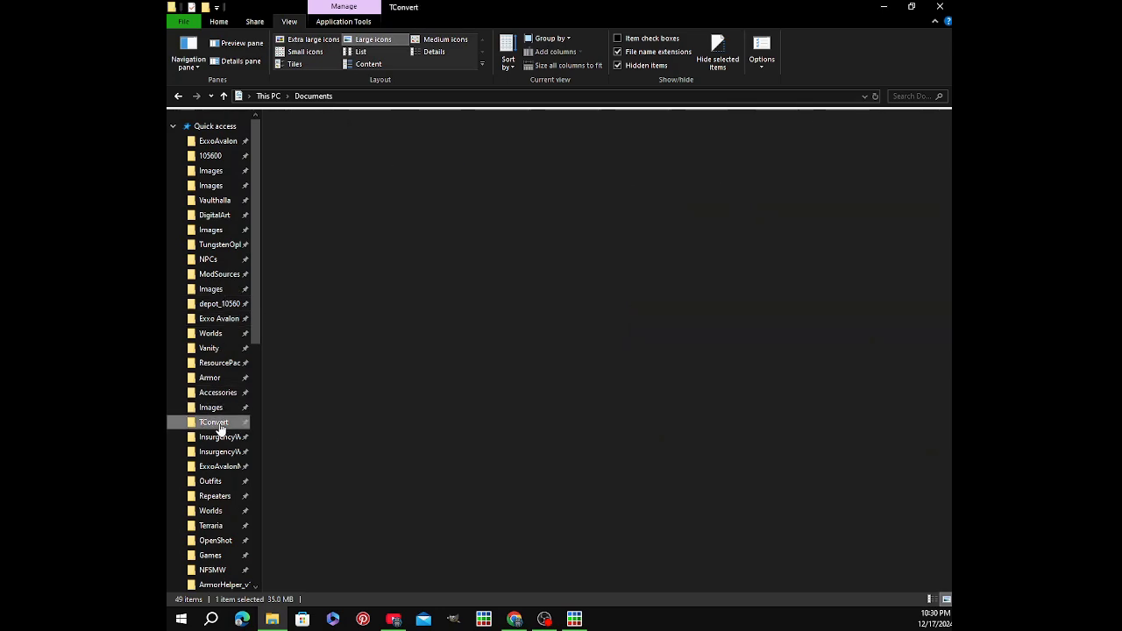
scroll(495, 403, down, 7)
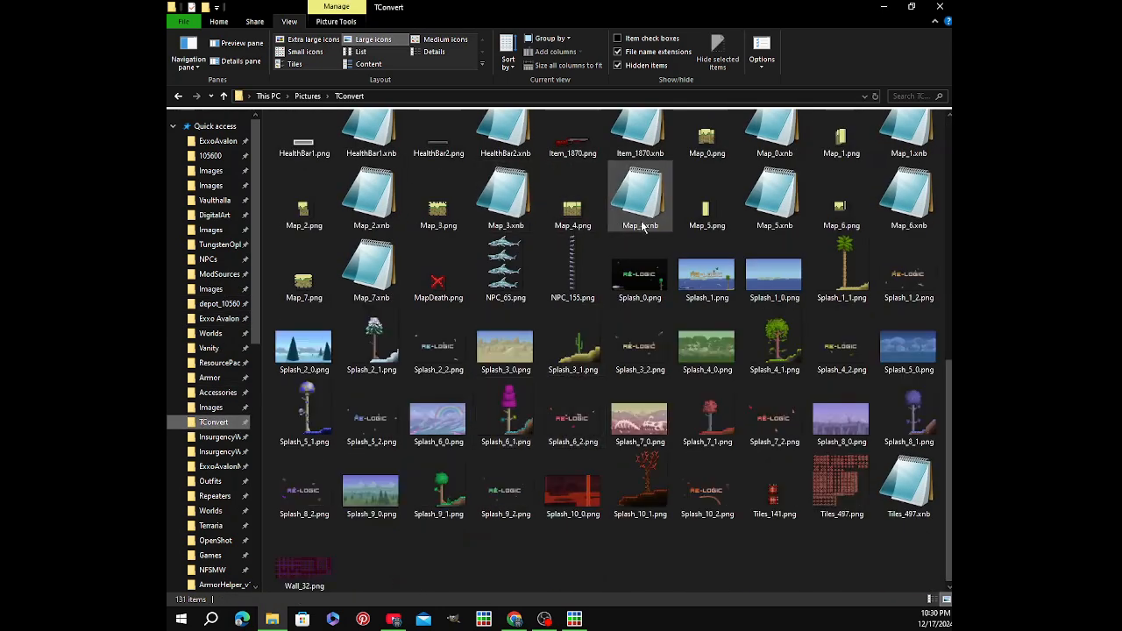
scroll(639, 263, up, 3)
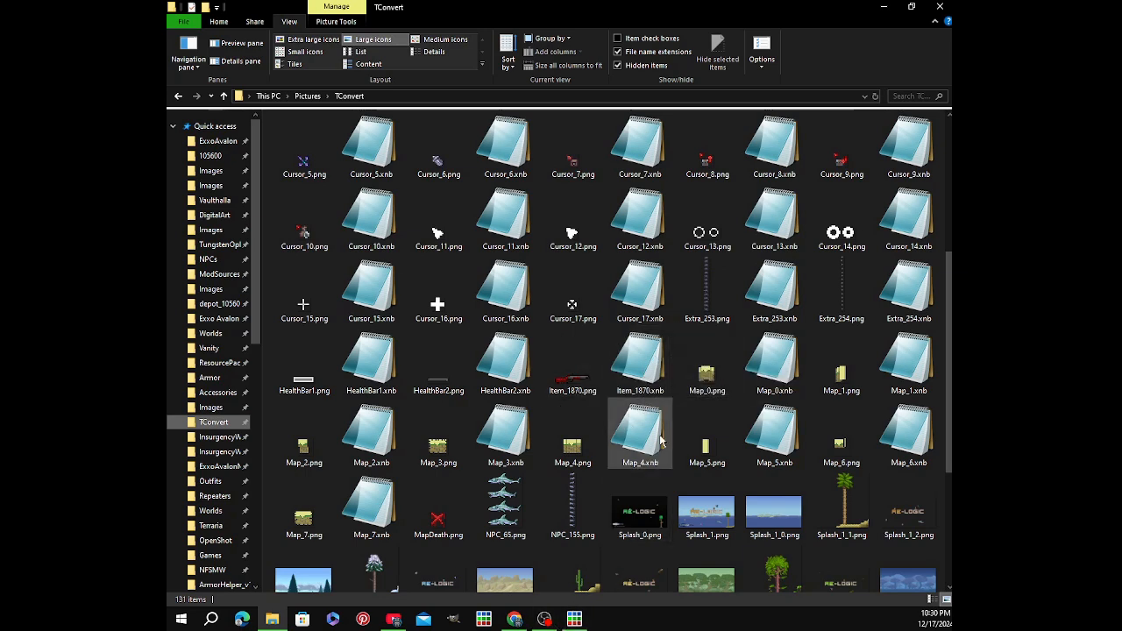
click(585, 381)
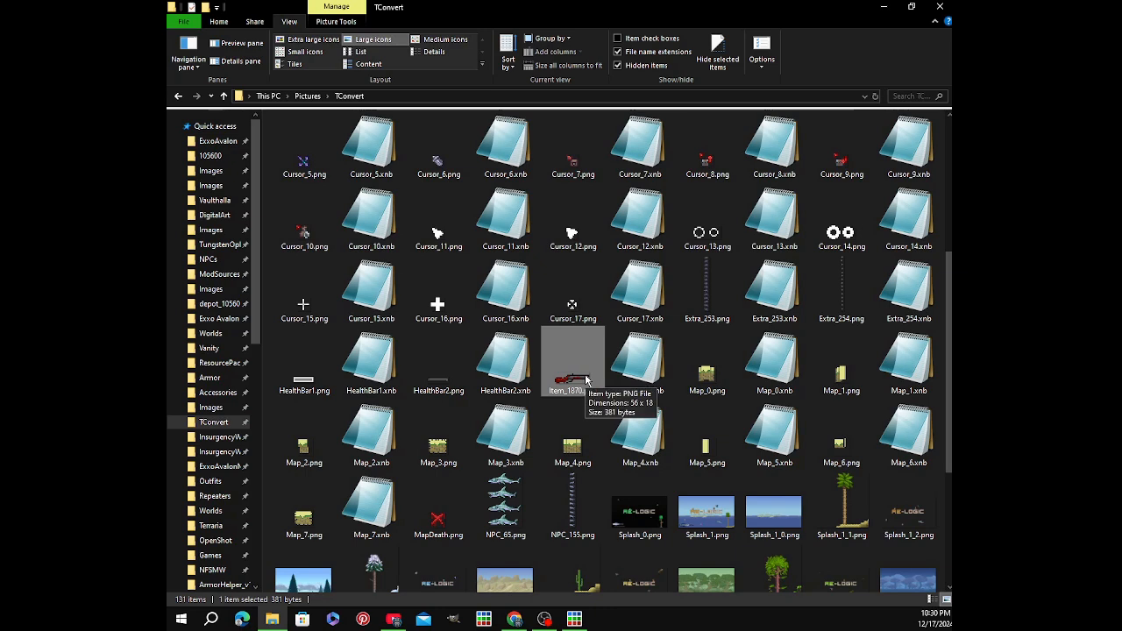
click(611, 382)
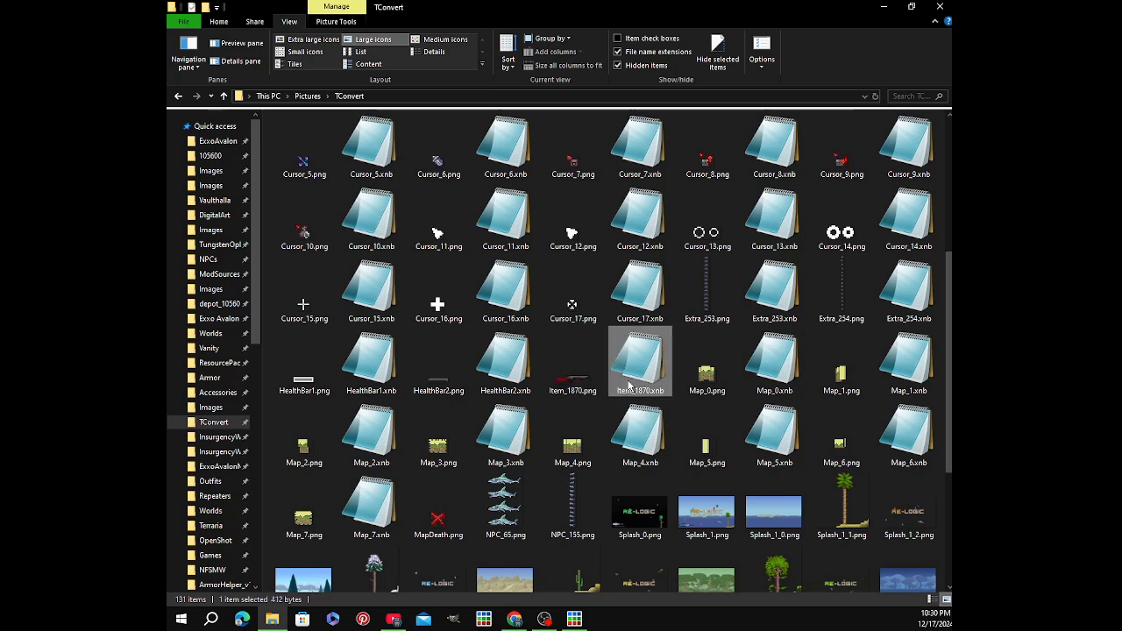
click(583, 371)
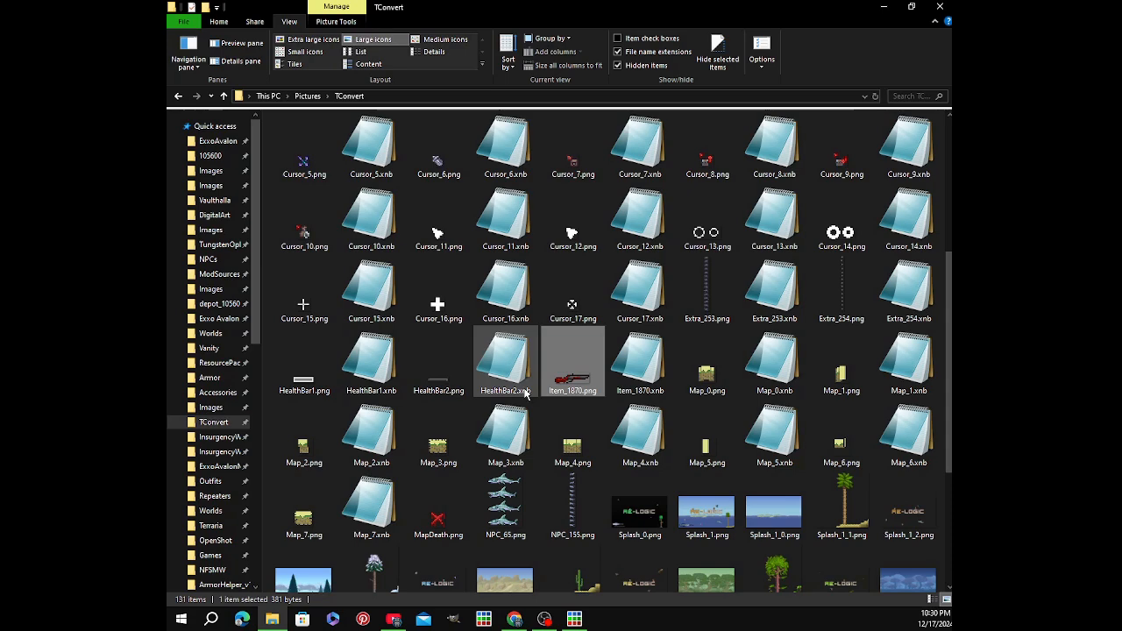
Browse the folder's PNG and XNB file pairs, comparing HealthBar2.png with HealthBar2.xnb, and select Item_1870.png
scroll(523, 388, up, 3)
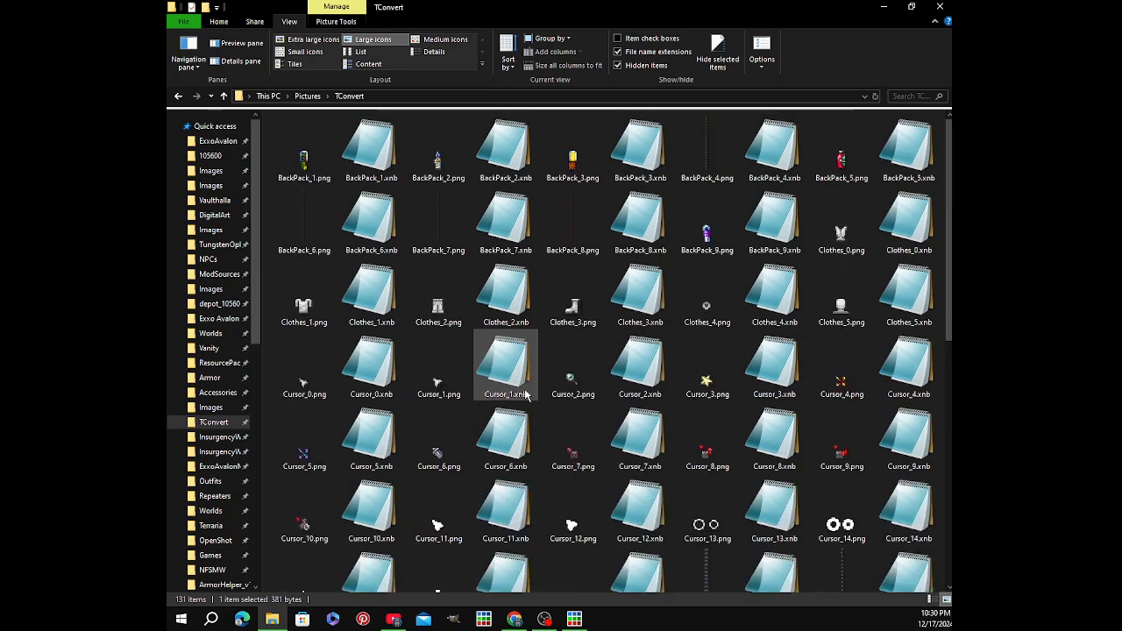
scroll(526, 391, down, 3)
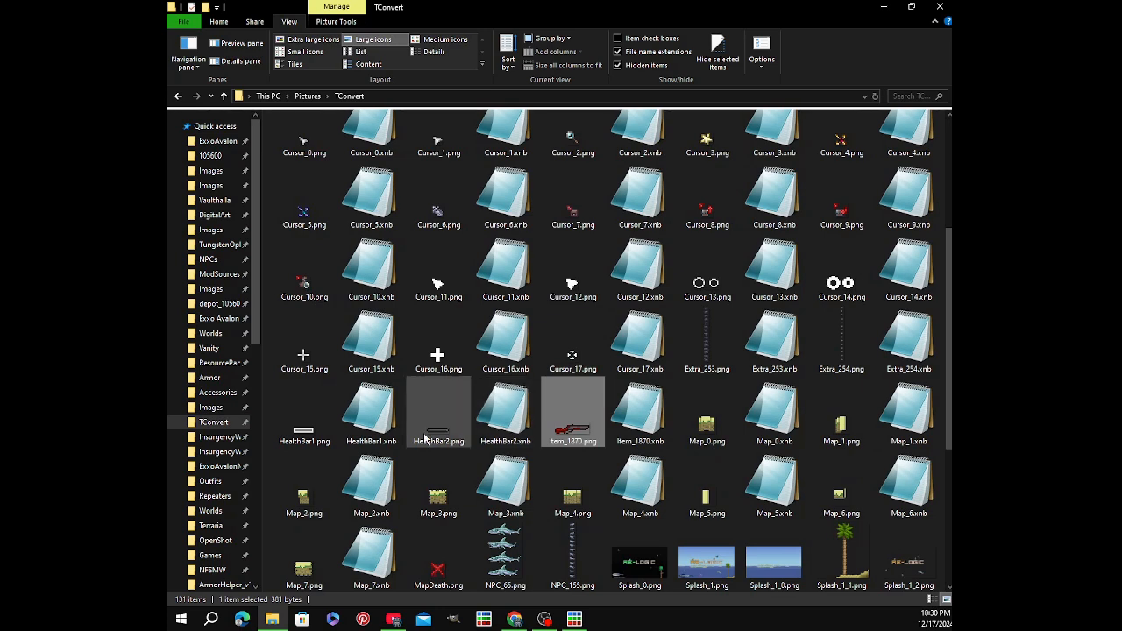
click(504, 410)
scroll(438, 462, down, 3)
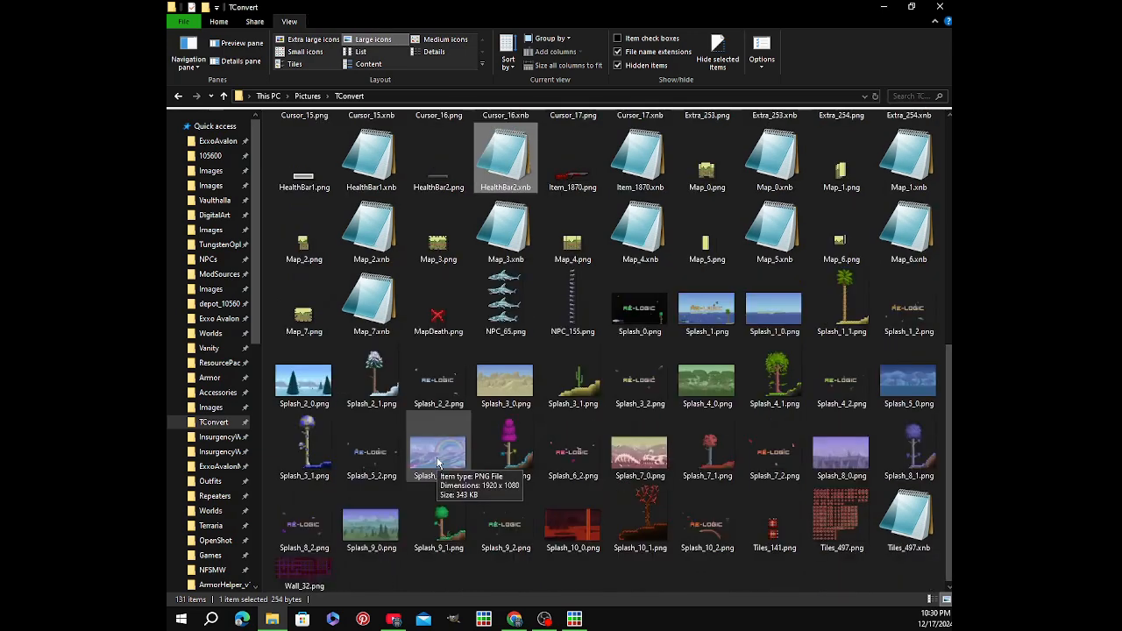
scroll(445, 446, up, 6)
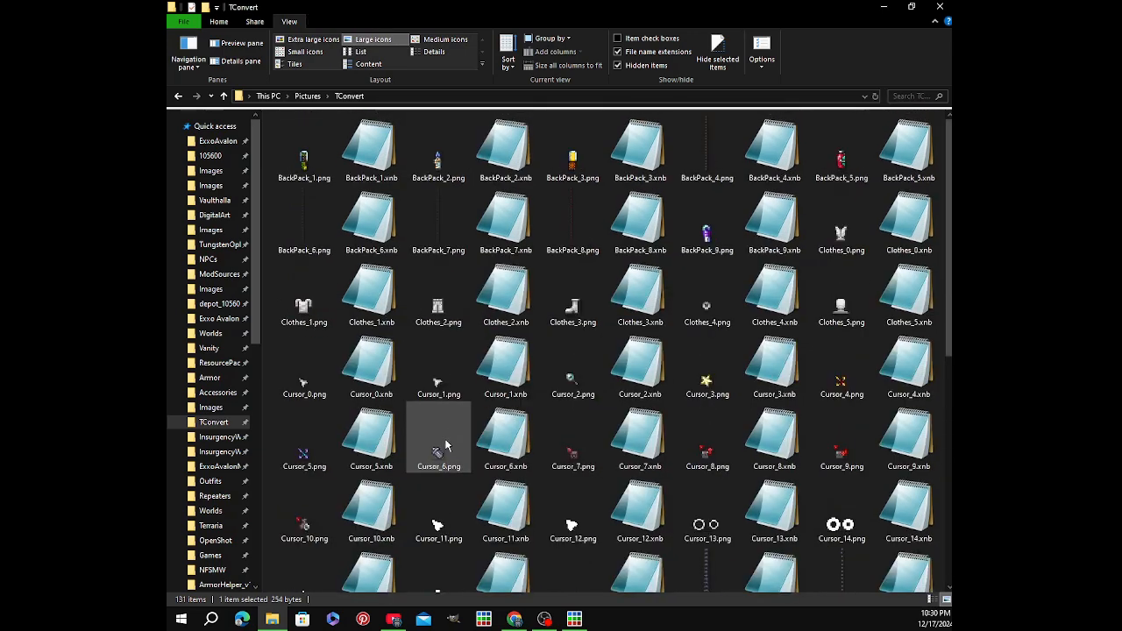
scroll(444, 446, down, 6)
scroll(445, 449, up, 3)
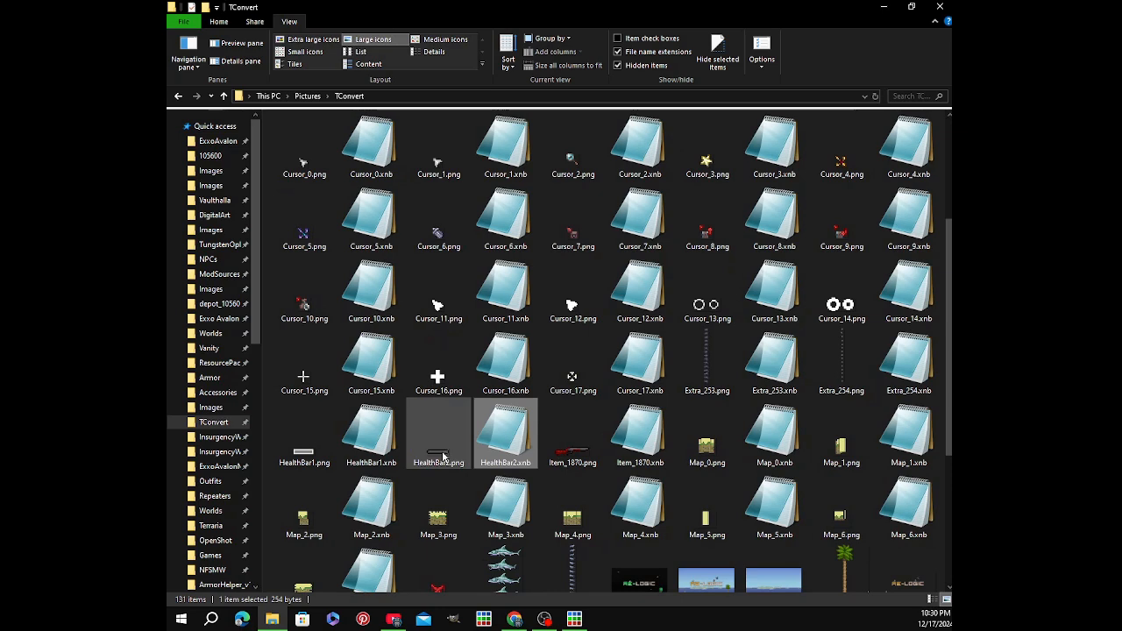
click(443, 456)
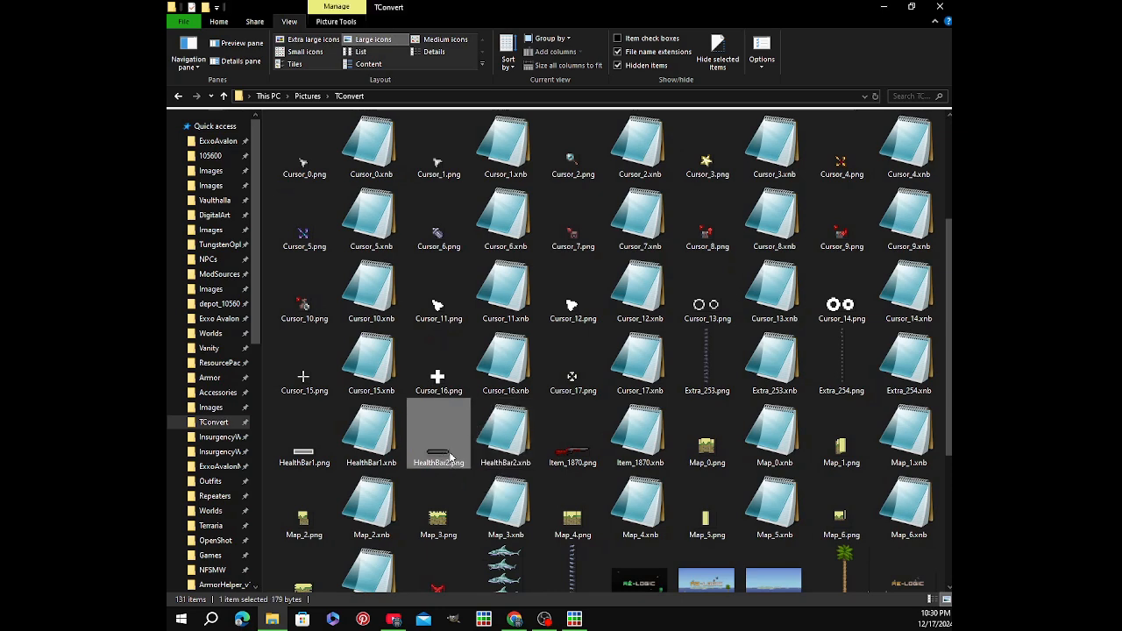
click(487, 449)
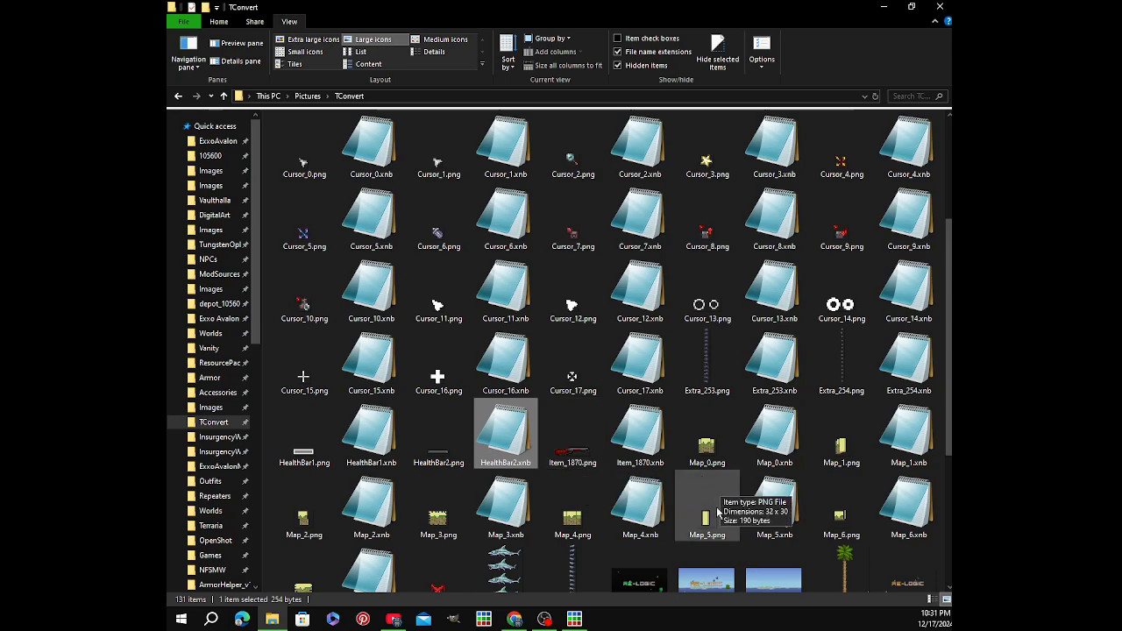
scroll(718, 513, down, 3)
scroll(717, 513, up, 3)
scroll(614, 504, down, 4)
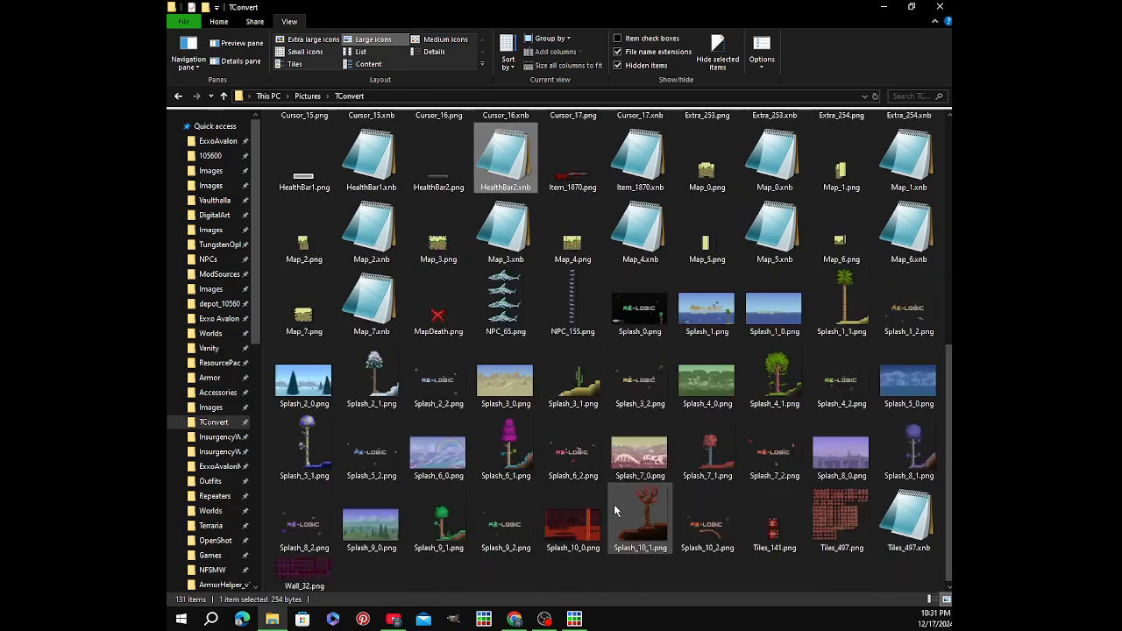
scroll(614, 511, up, 6)
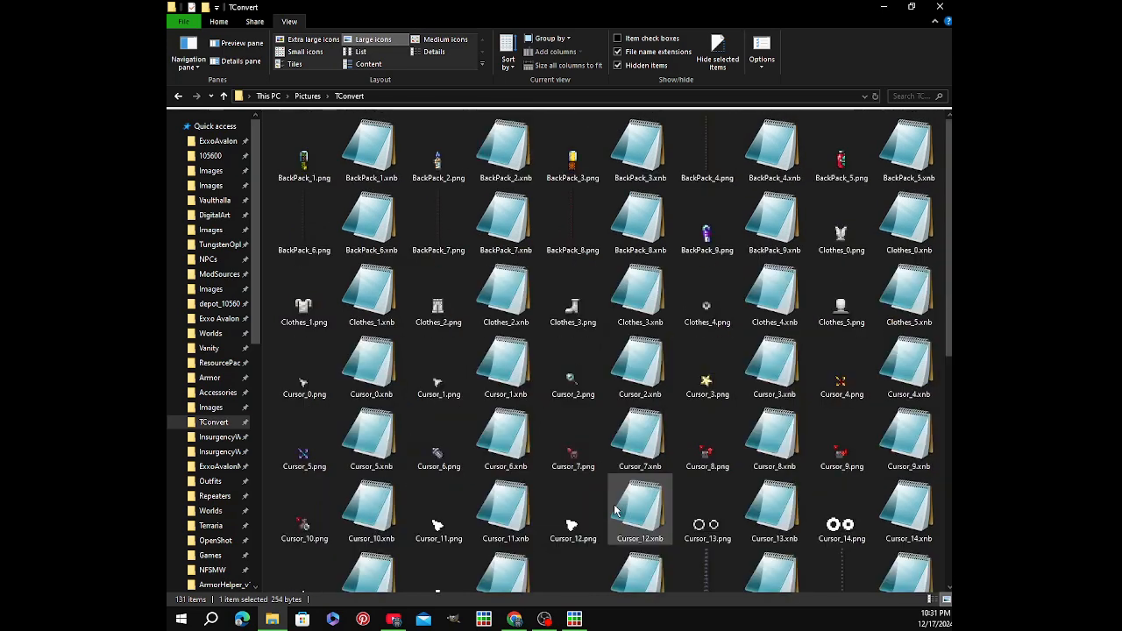
scroll(614, 511, down, 6)
scroll(587, 515, up, 4)
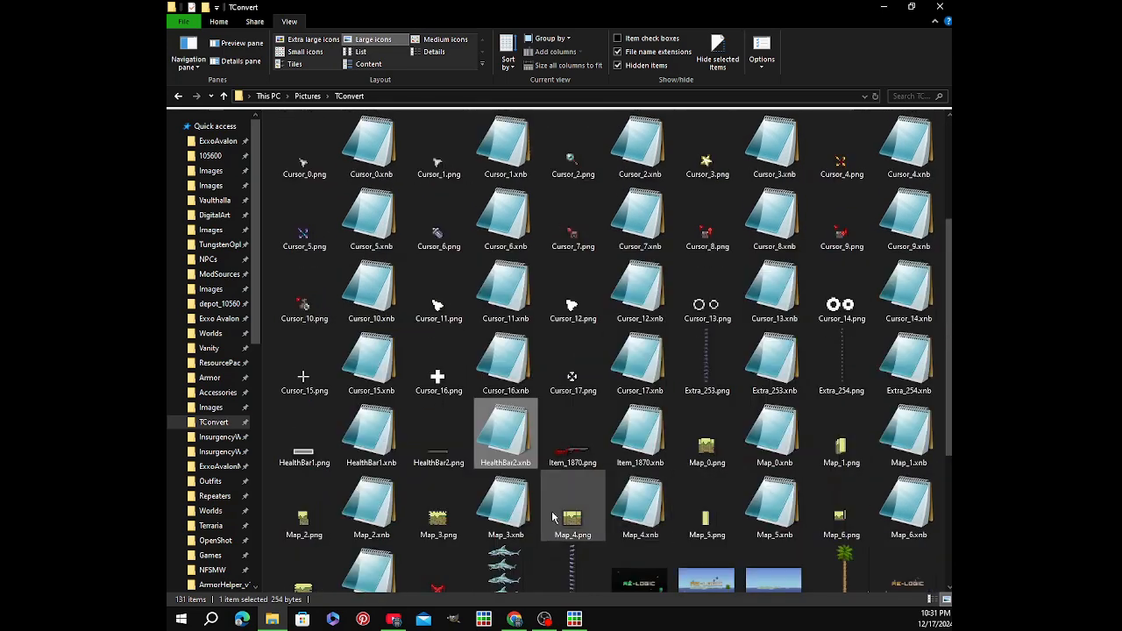
click(578, 444)
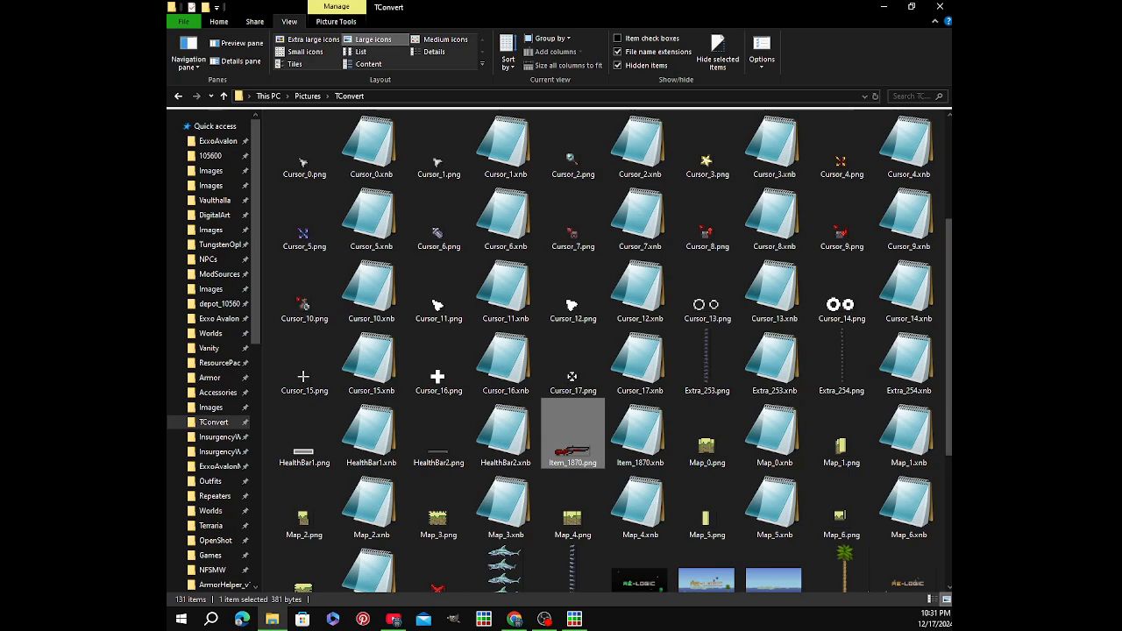
Switch to GIMP and view the L85A2.png rifle image
mouse_move(545, 621)
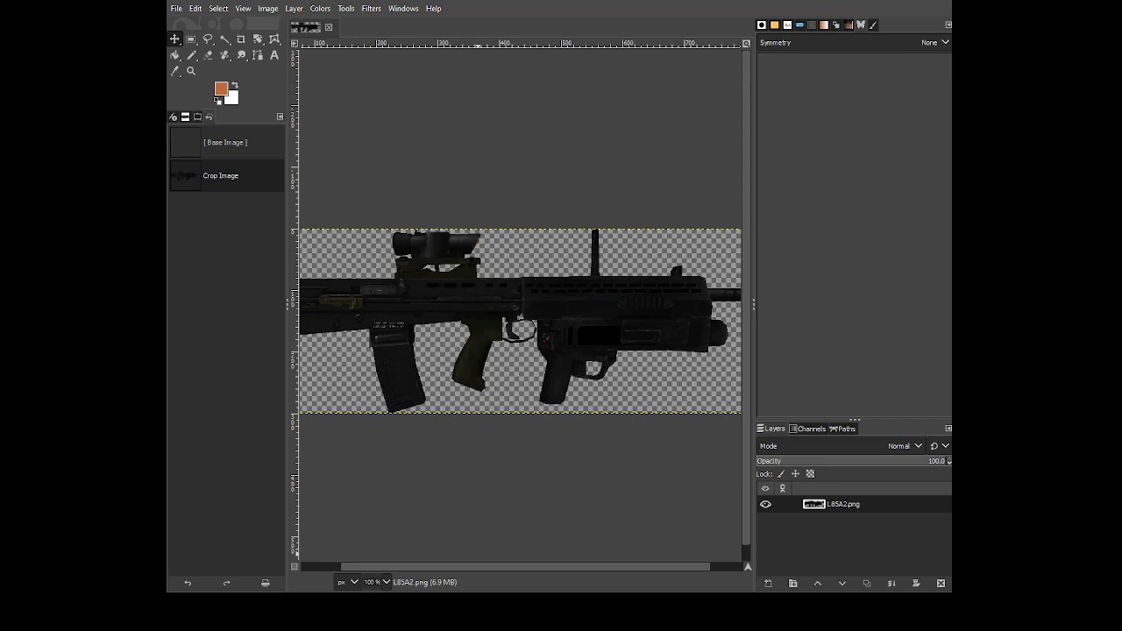
scroll(600, 365, down, 1)
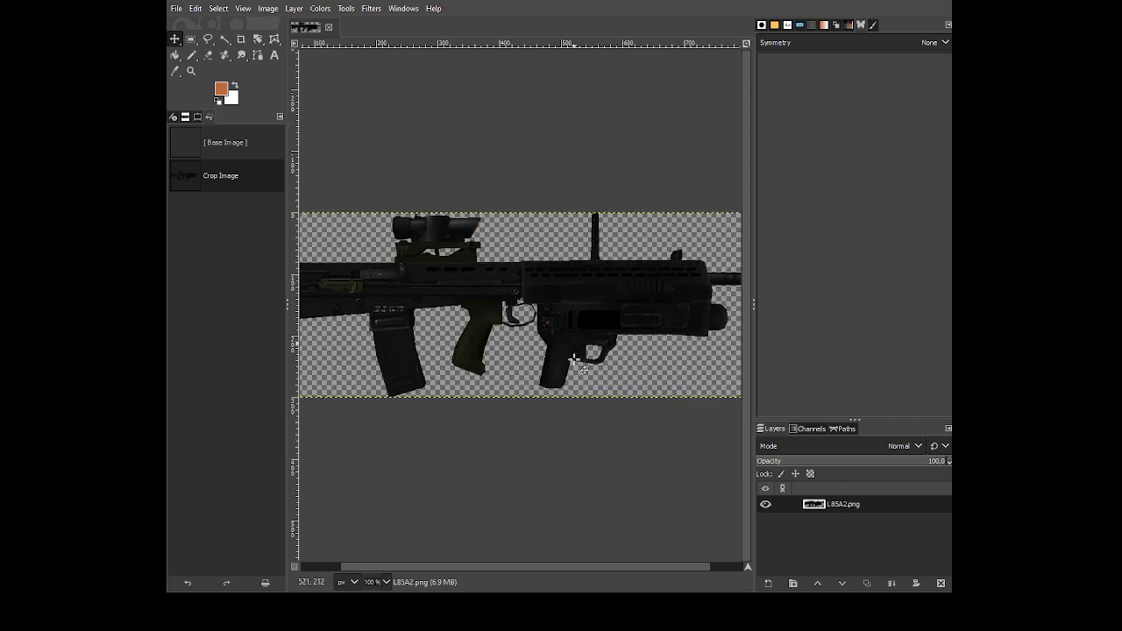
Examine the L85A2.png rifle image along its full length, from the stock to the muzzle
scroll(610, 351, left, 2)
scroll(615, 341, right, 4)
scroll(556, 350, left, 2)
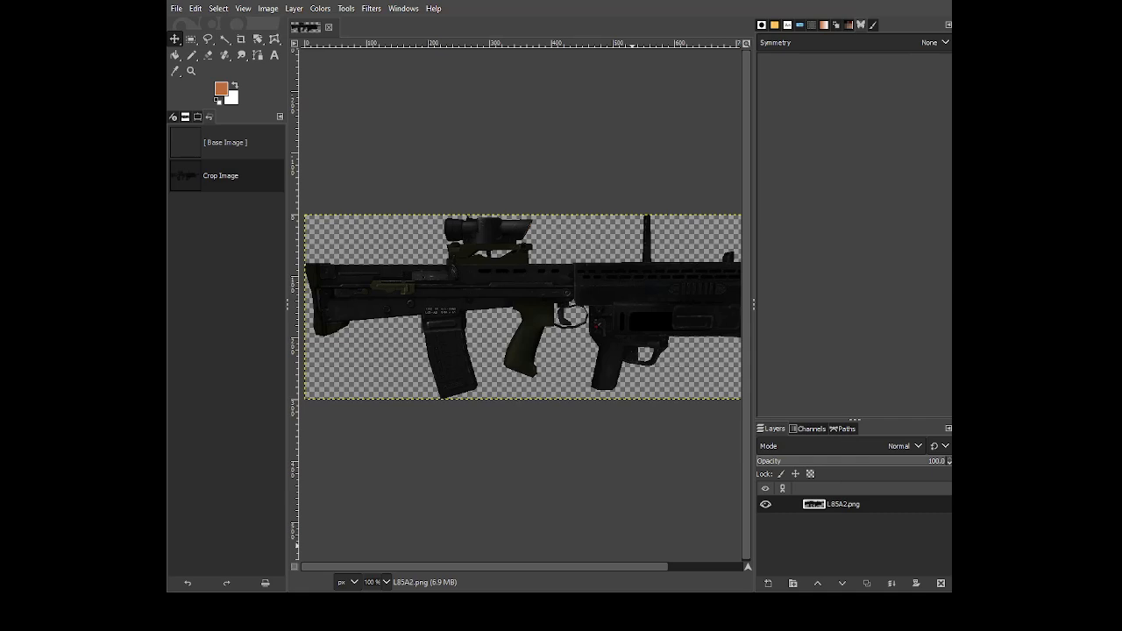
drag(570, 282, 437, 315)
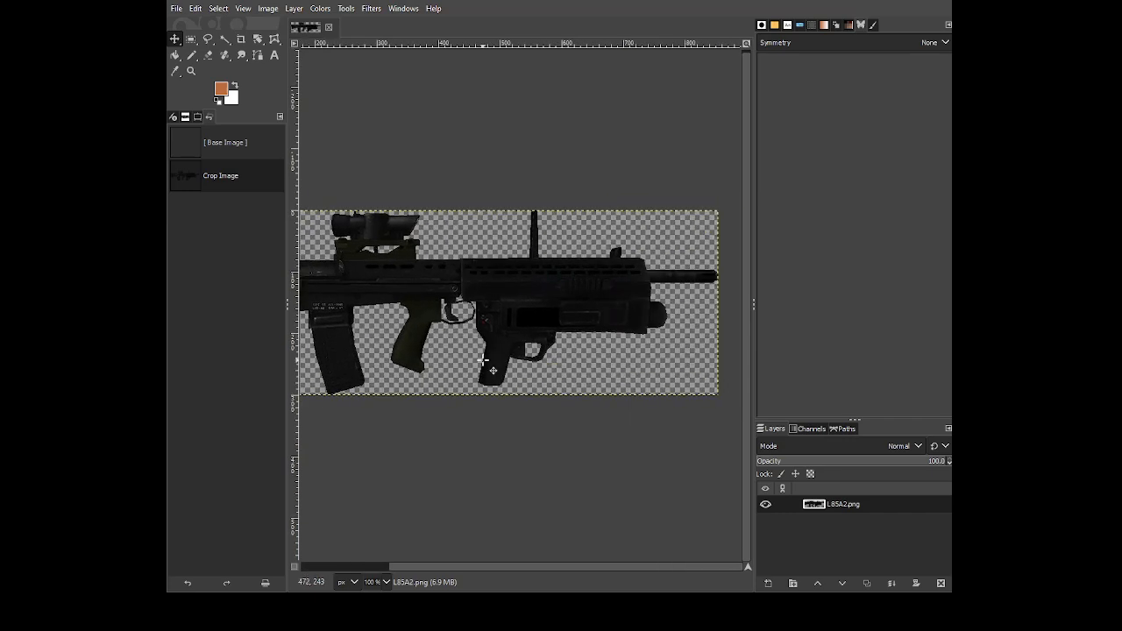
drag(486, 343, 695, 363)
drag(633, 345, 503, 321)
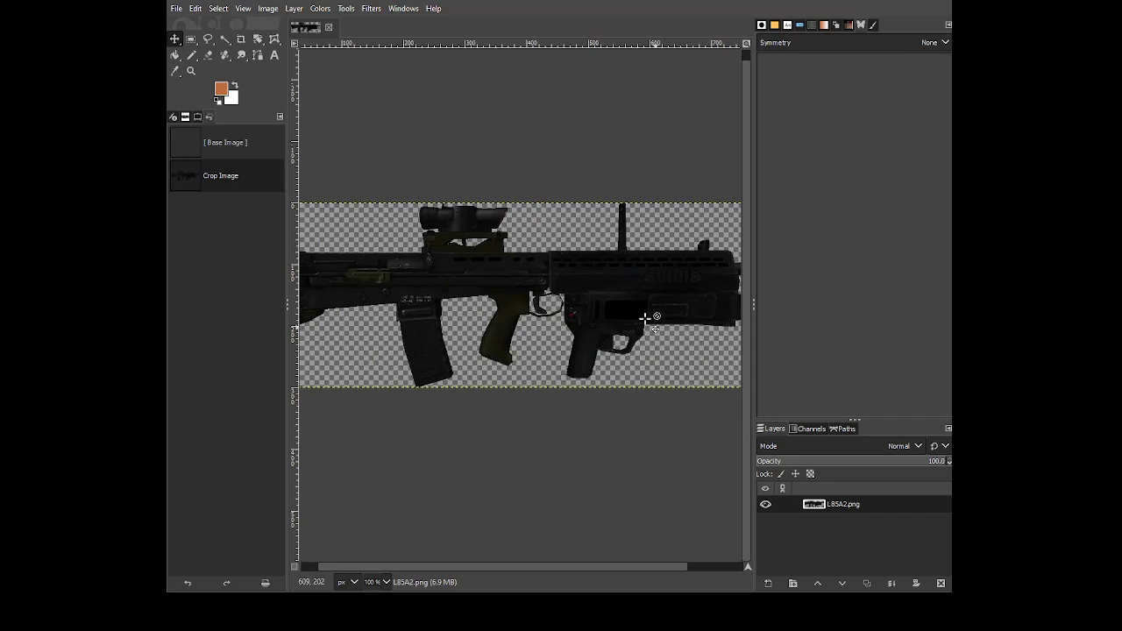
mouse_move(526, 312)
mouse_down()
mouse_move(419, 294)
mouse_move(540, 295)
mouse_up()
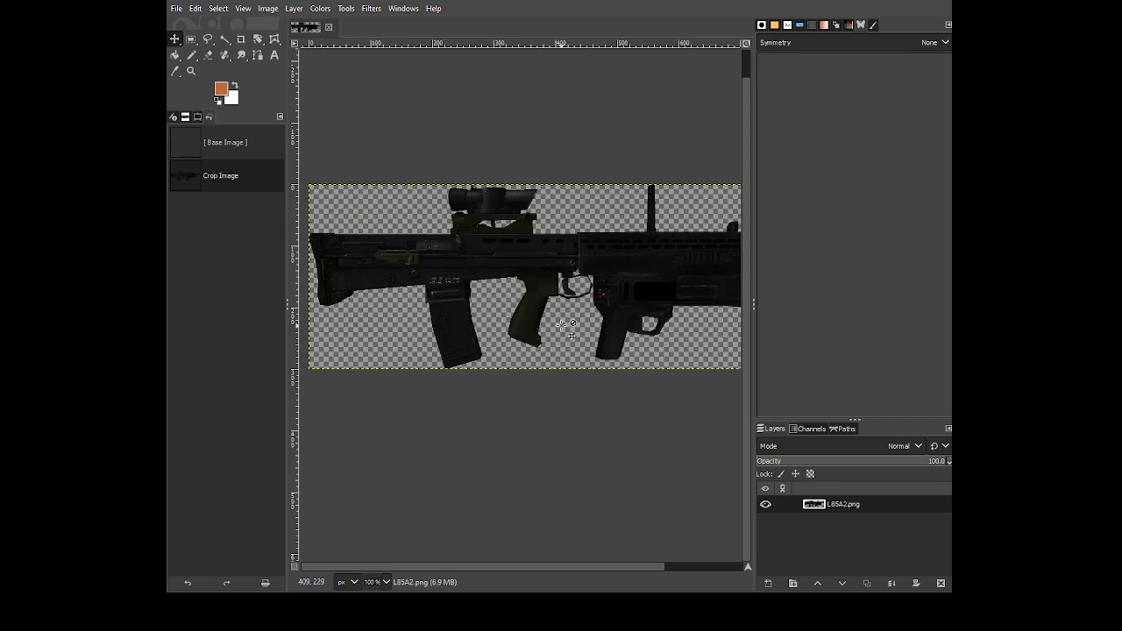
drag(550, 248, 517, 285)
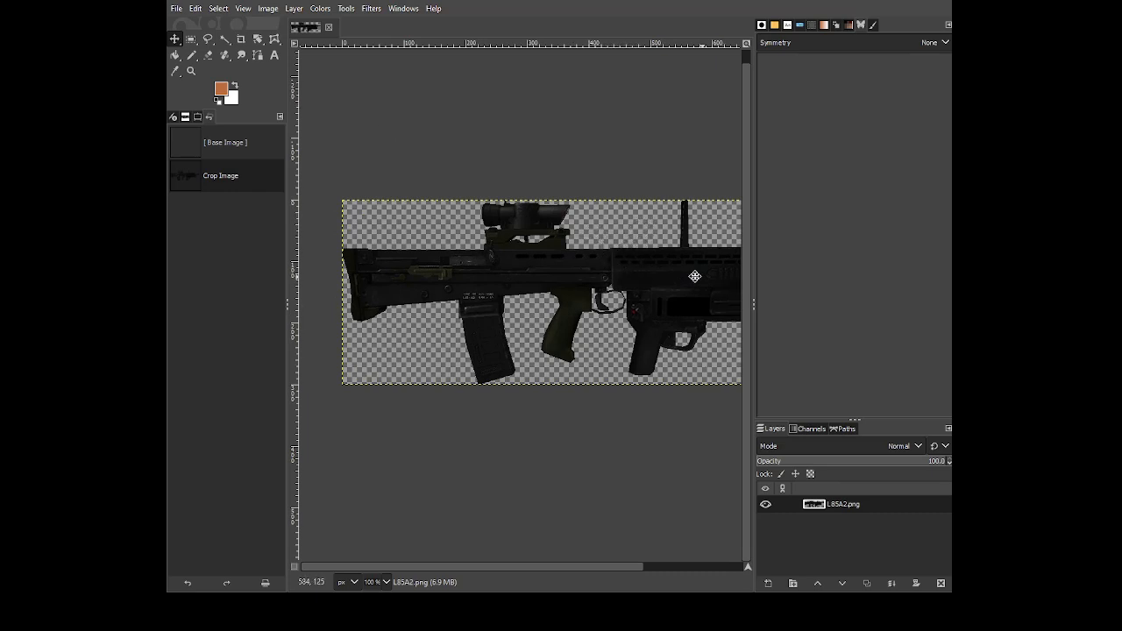
scroll(627, 278, right, 4)
scroll(626, 279, left, 4)
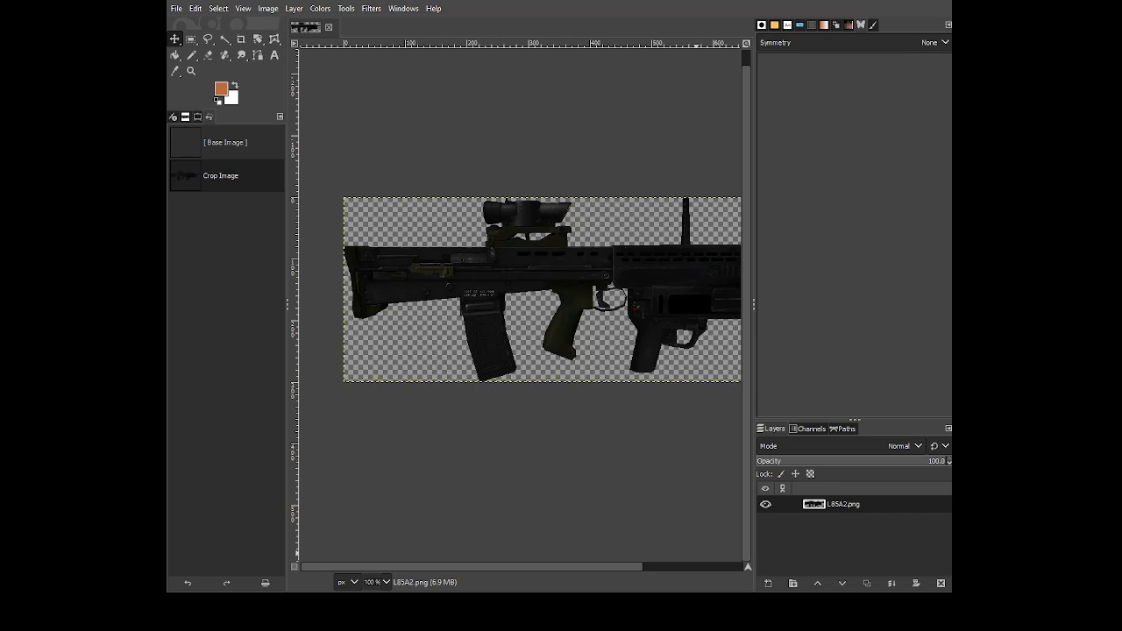
drag(533, 452, 515, 449)
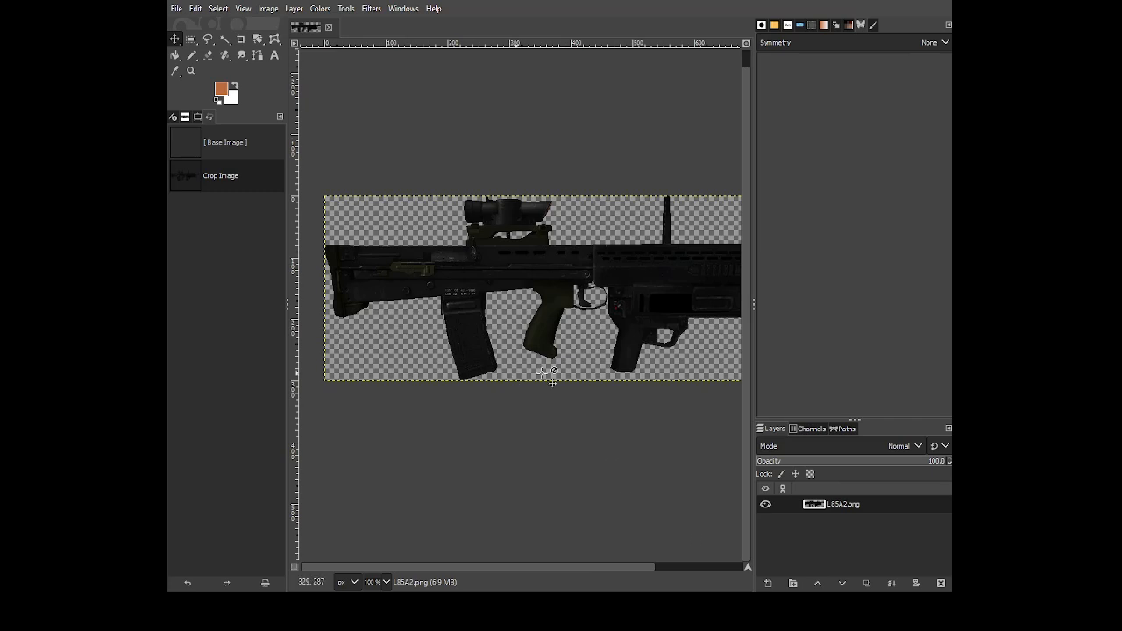
drag(545, 372, 614, 356)
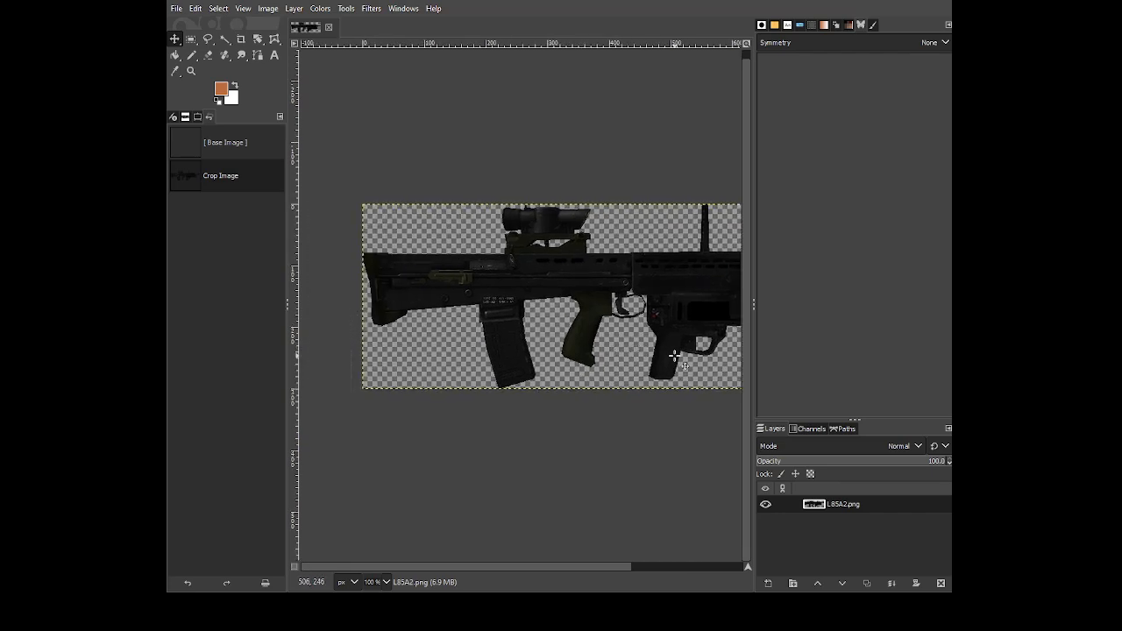
drag(674, 355, 573, 355)
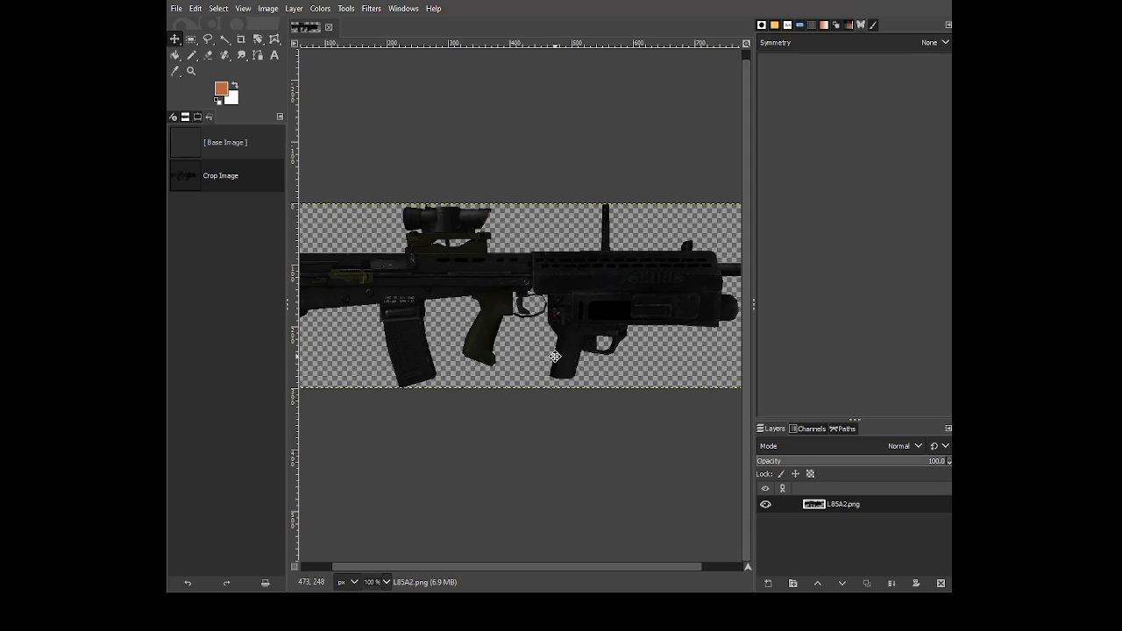
drag(570, 361, 498, 355)
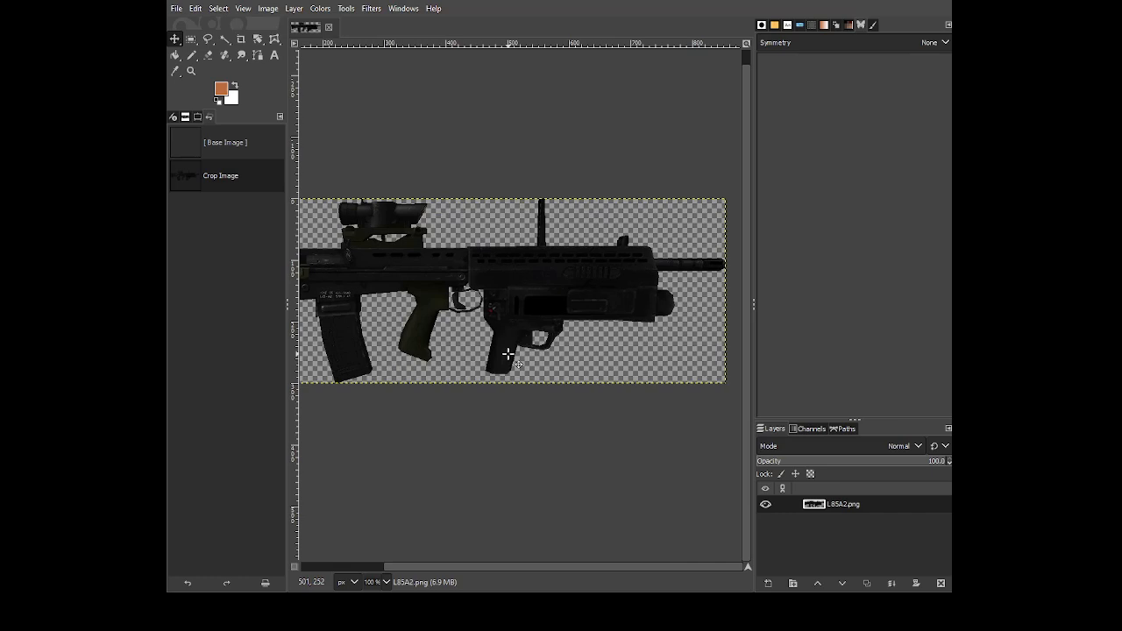
Reset the foreground and background colours to default black and white and activate the freehand paint tool
click(219, 101)
click(190, 58)
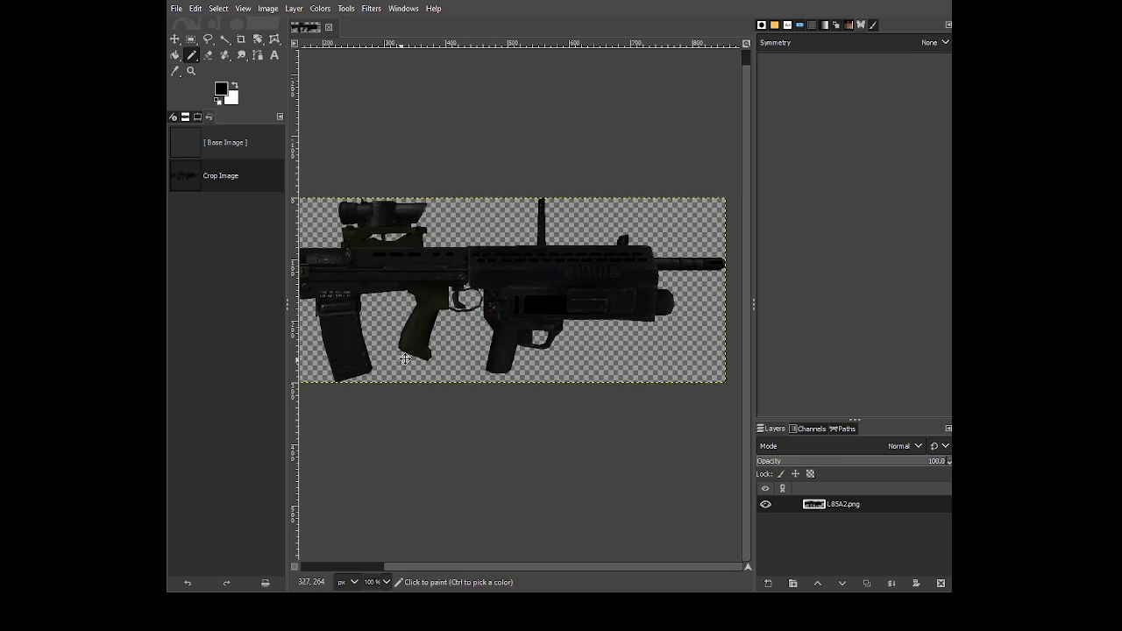
scroll(447, 357, left, 2)
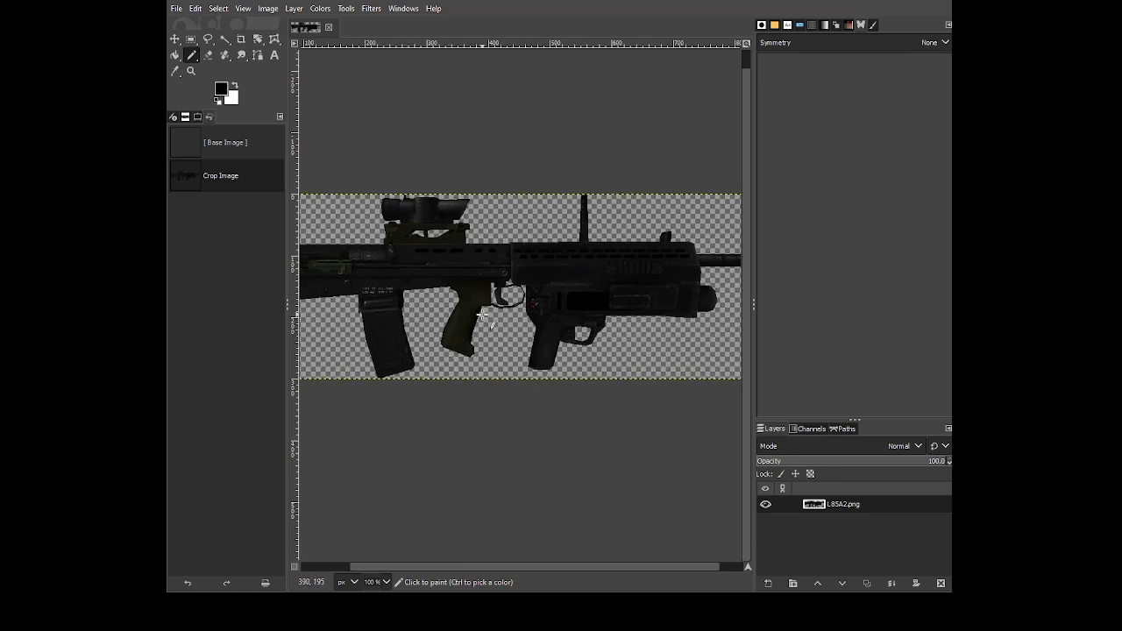
scroll(465, 285, left, 2)
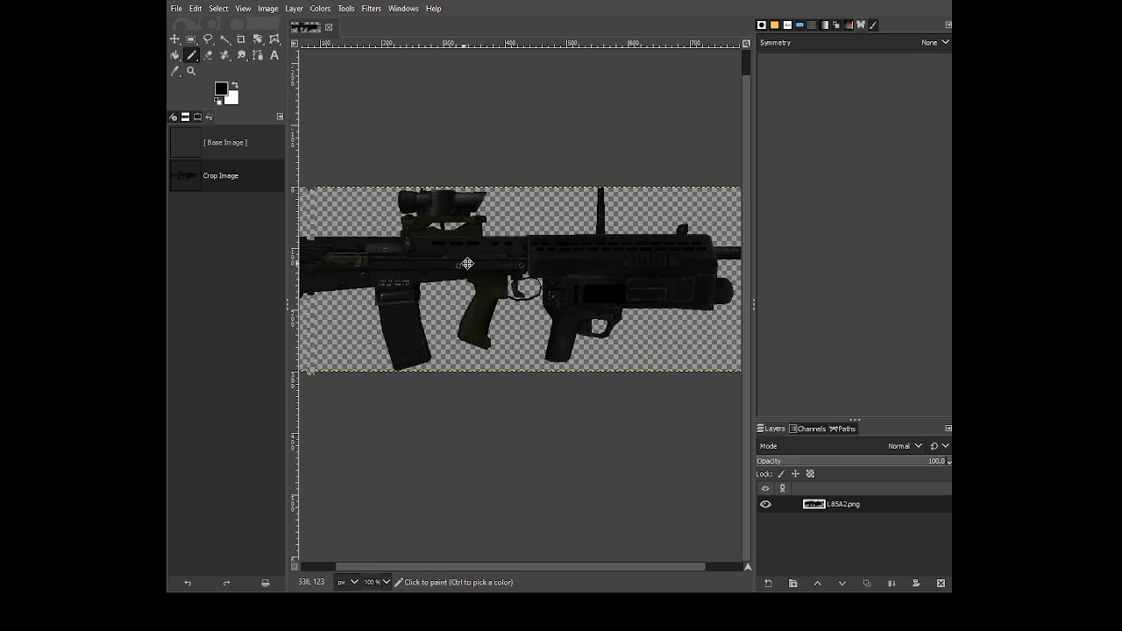
mouse_move(646, 287)
mouse_down()
mouse_move(542, 328)
mouse_move(576, 301)
mouse_up()
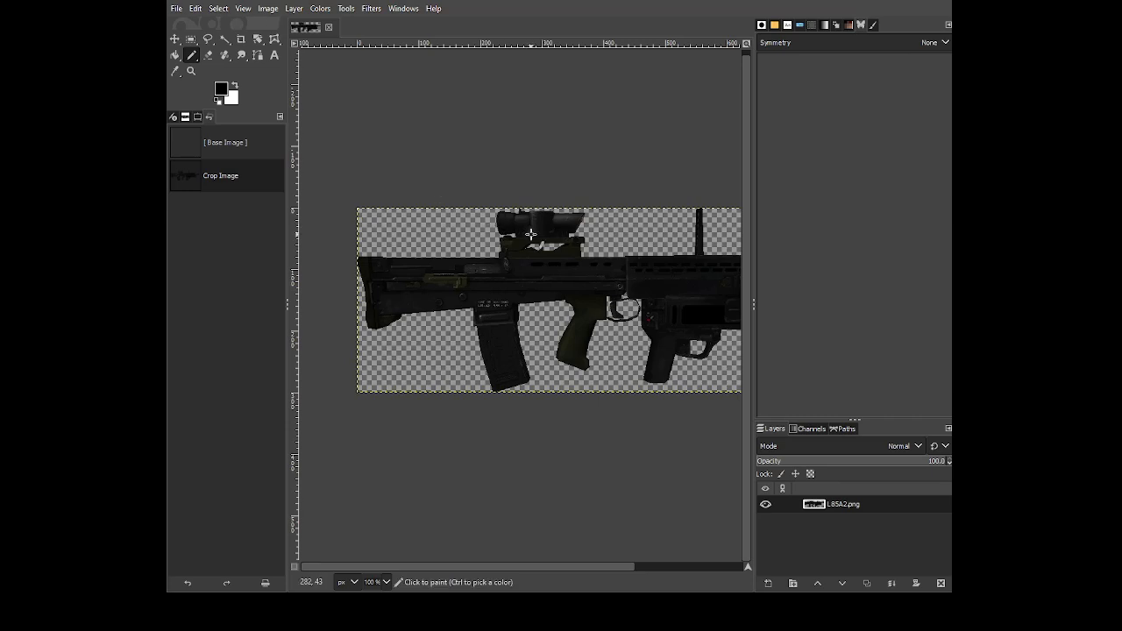
scroll(526, 237, right, 2)
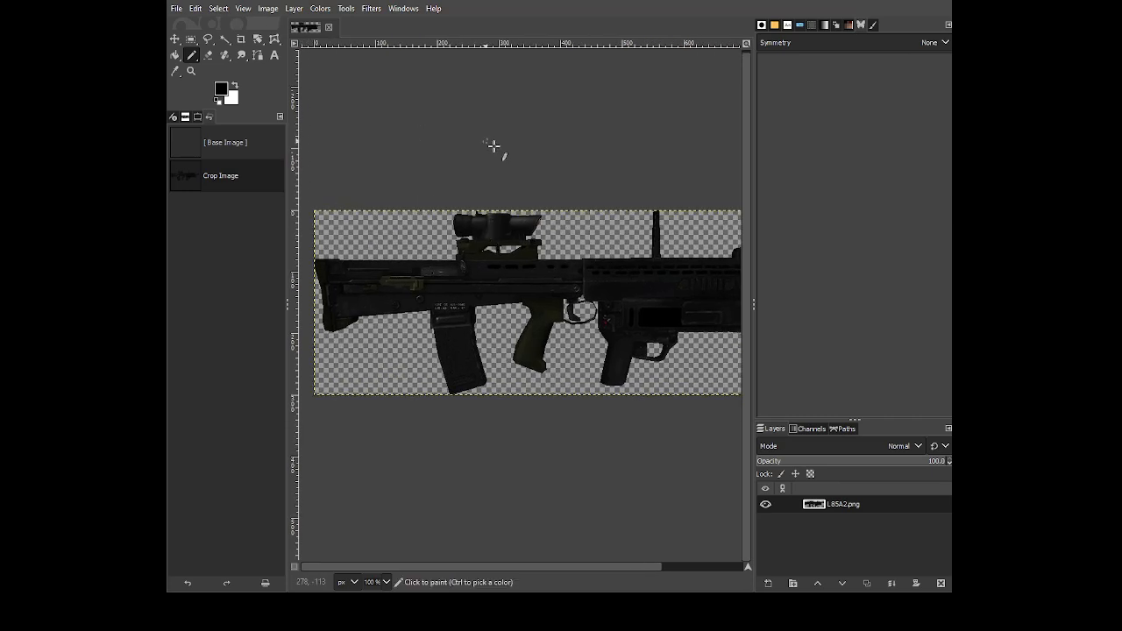
drag(642, 240, 626, 265)
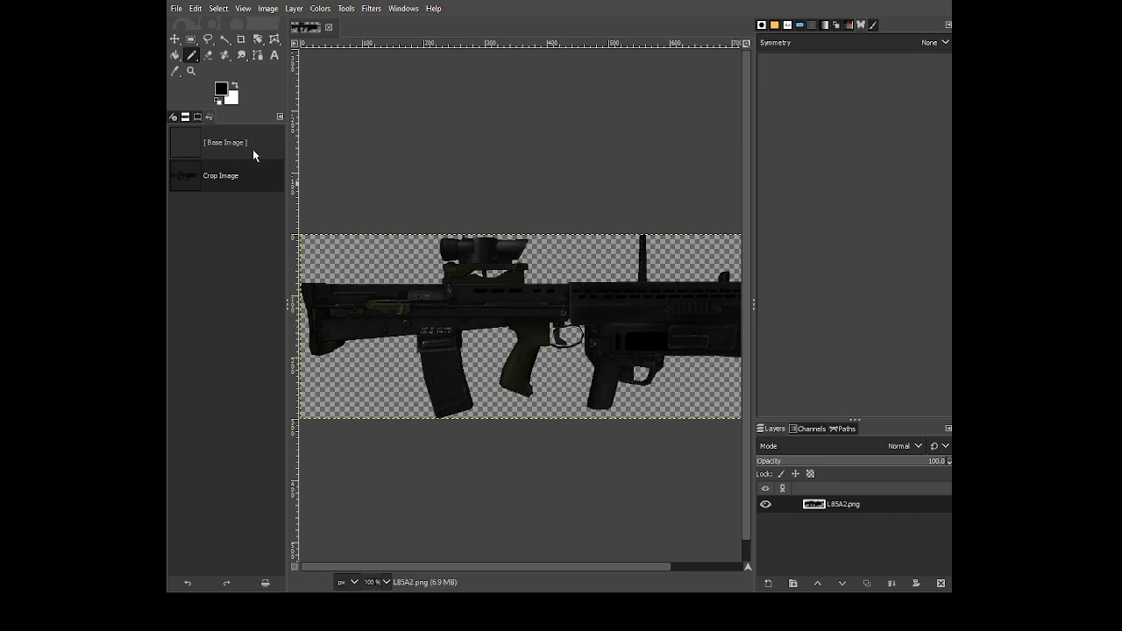
drag(415, 130, 461, 127)
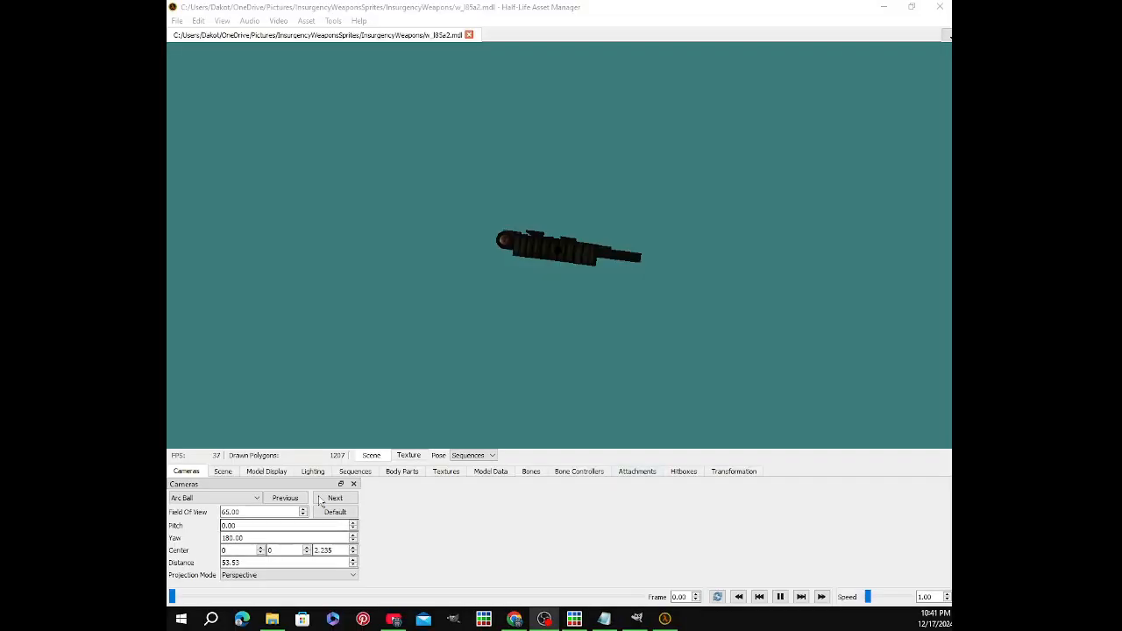
In Half-Life Asset Manager, turn the w_l85a2.mdl rifle model towards a side view and set the camera pitch to 270
drag(564, 284, 670, 342)
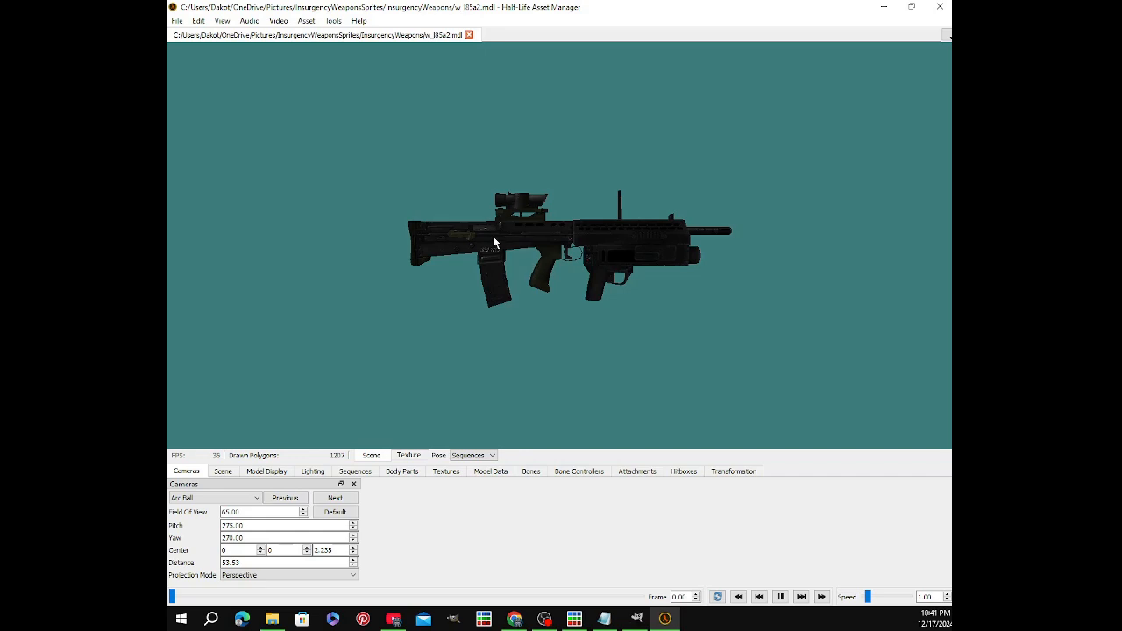
drag(483, 255, 701, 259)
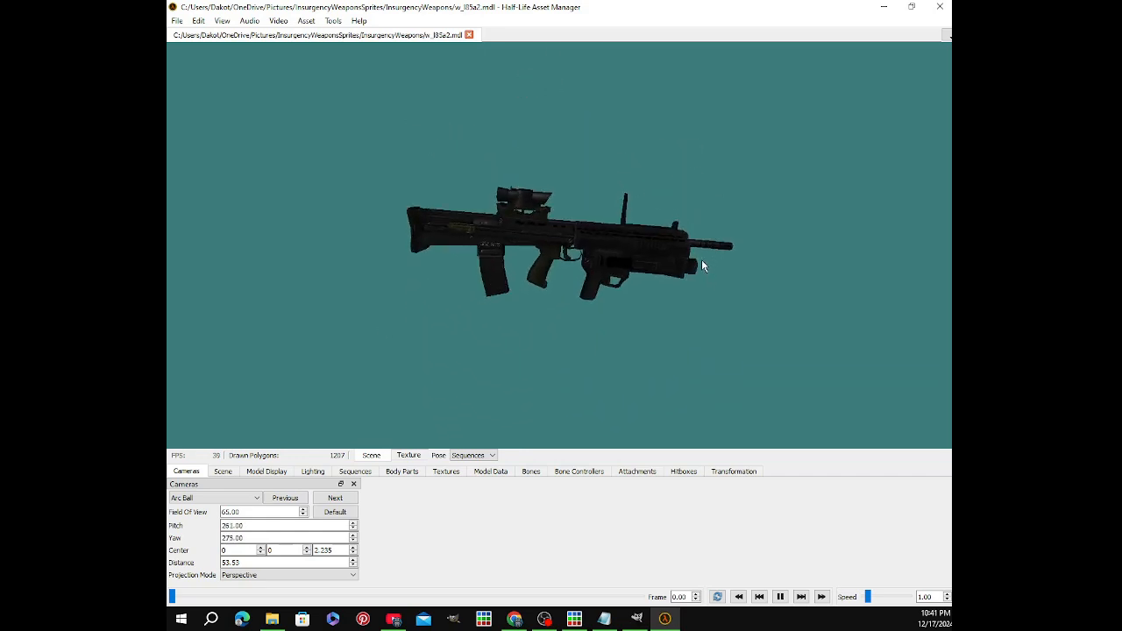
click(293, 524)
key(shift+Home)
text(0)
key(Return)
text(70)
key(Return)
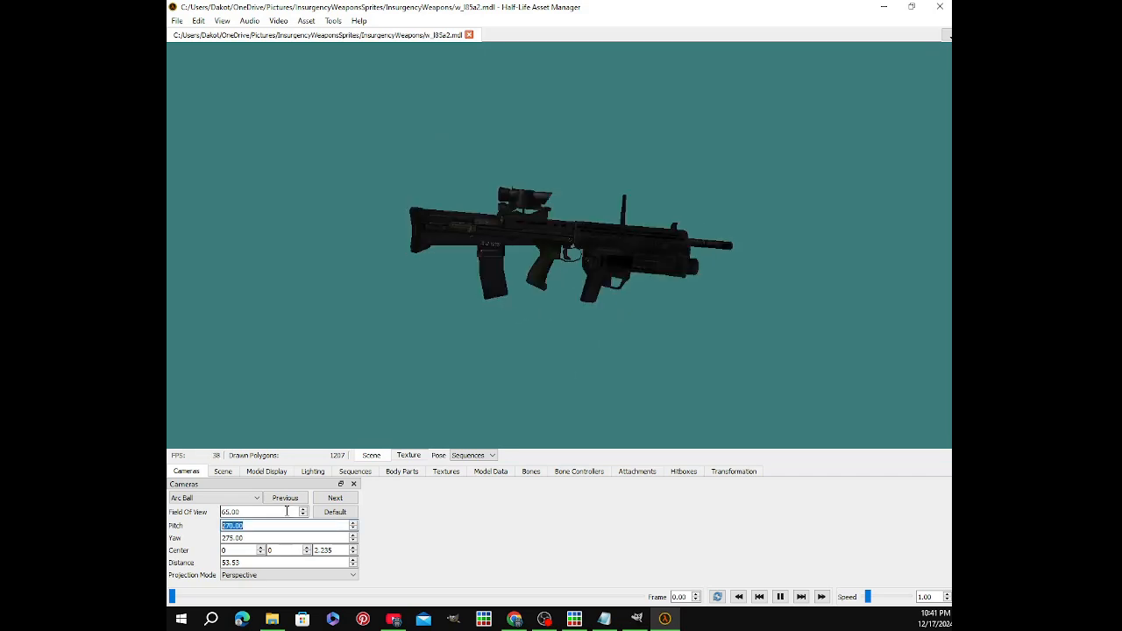
Set the camera yaw to 270 so the rifle is seen straight from the side
triple_click(264, 539)
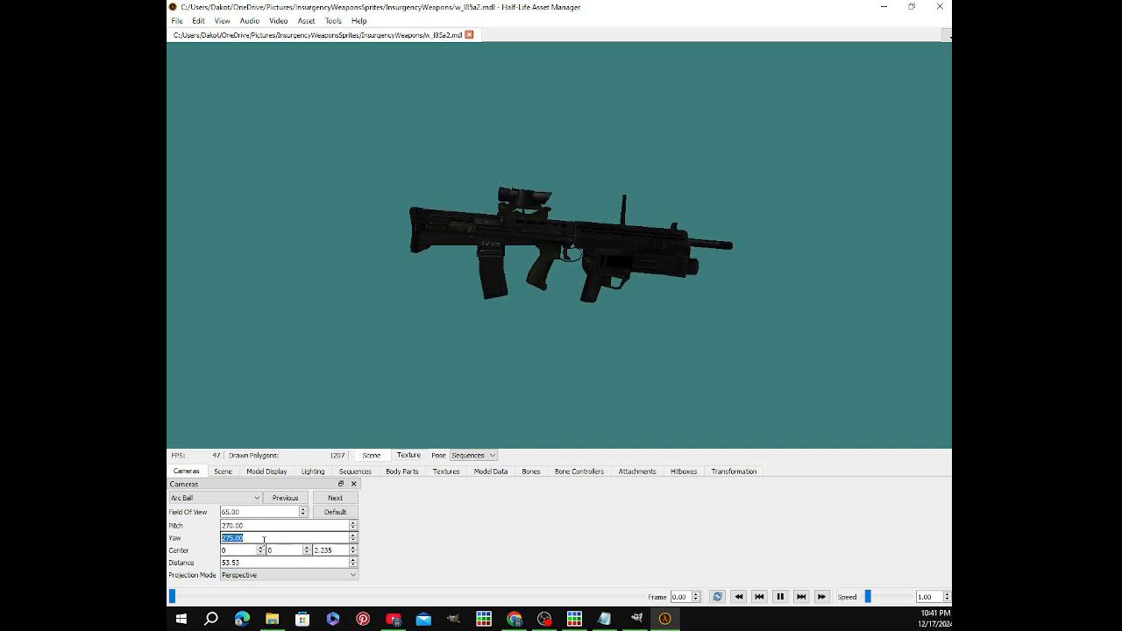
text(27)
key(Return)
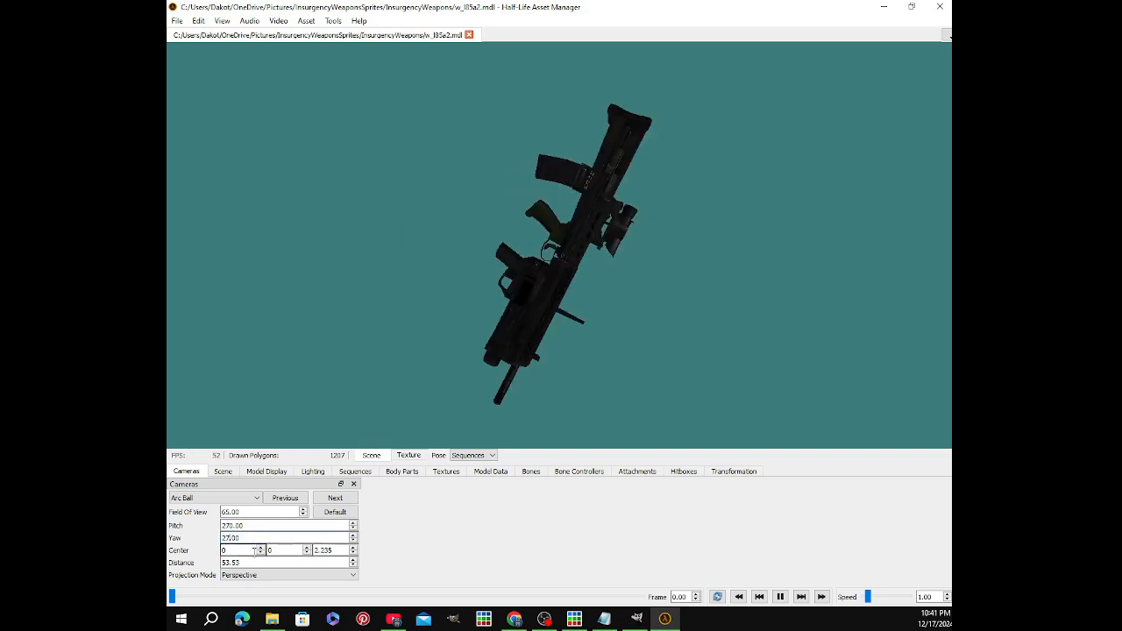
text(0)
key(Return)
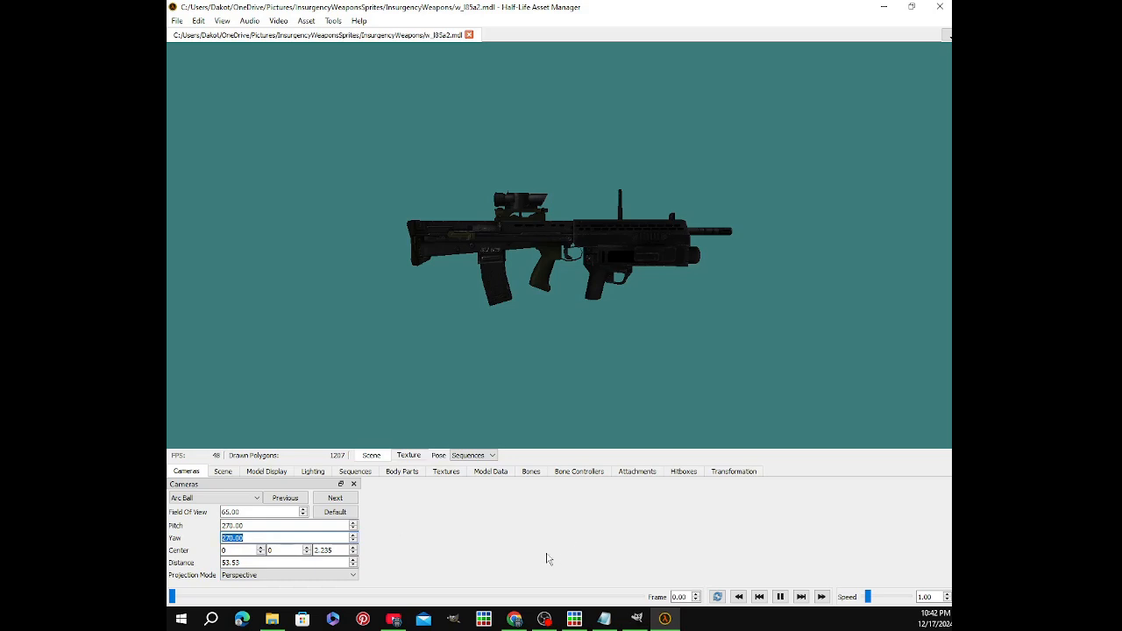
Tilt the enlarged rifle off its side view, and restore it by entering 270 for both camera pitch and yaw
scroll(548, 248, up, 4)
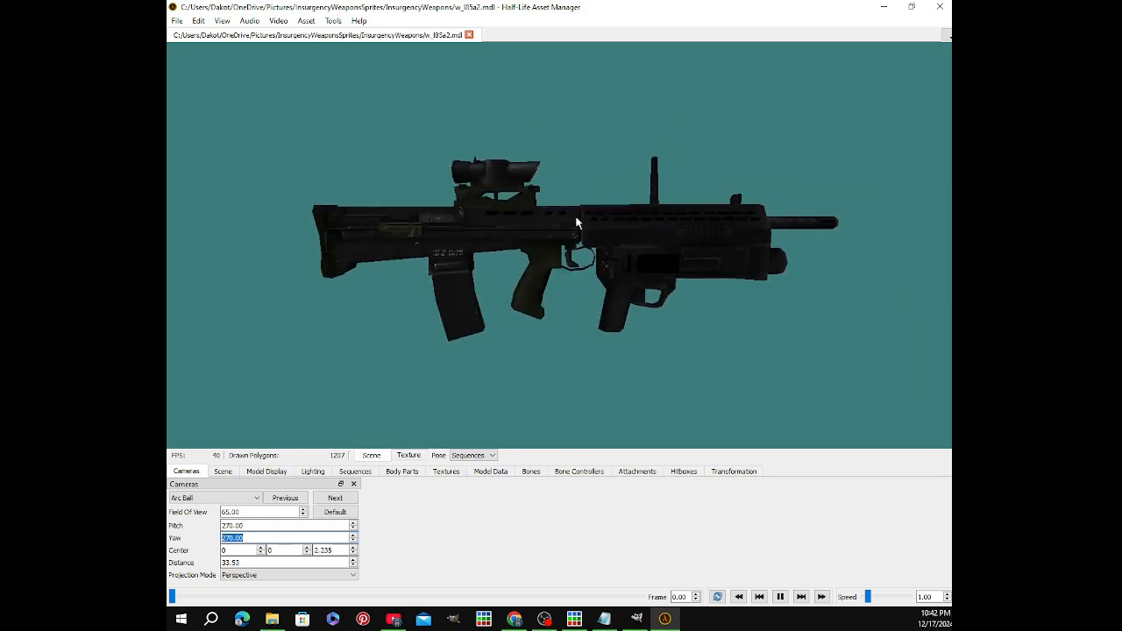
mouse_move(622, 230)
mouse_down()
mouse_move(613, 251)
mouse_move(619, 237)
mouse_up()
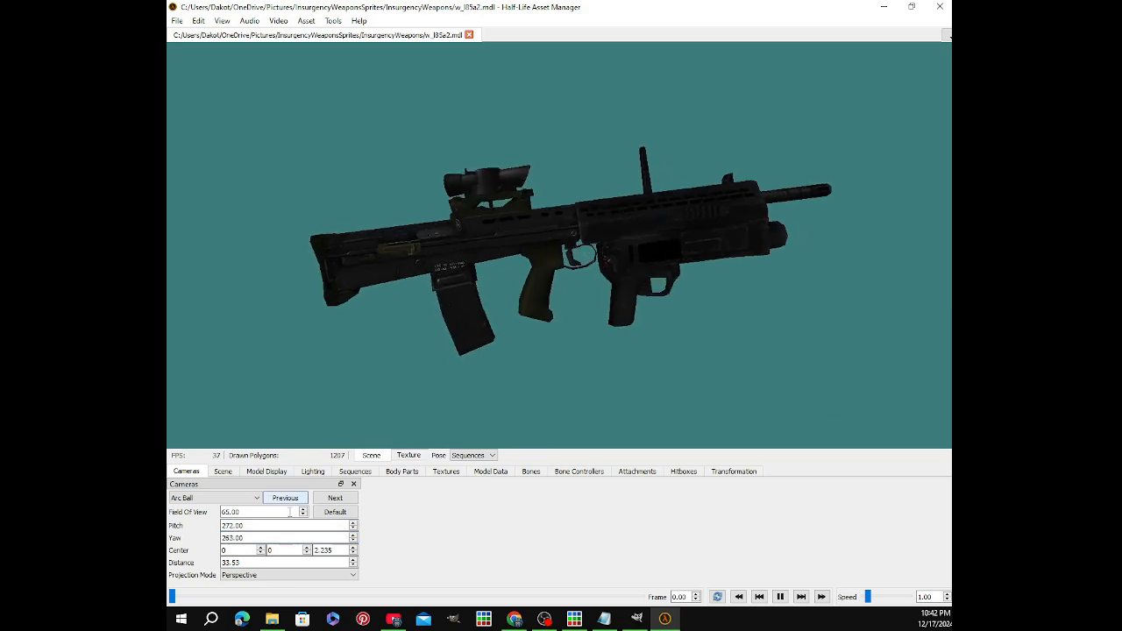
triple_click(258, 530)
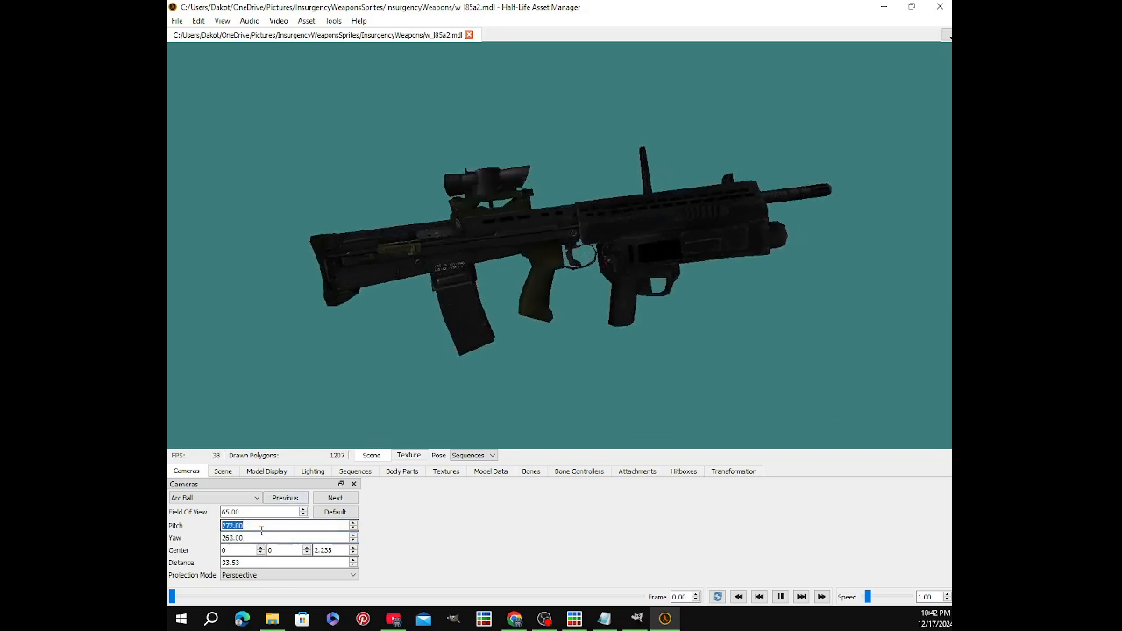
key(BackSpace)
text(270)
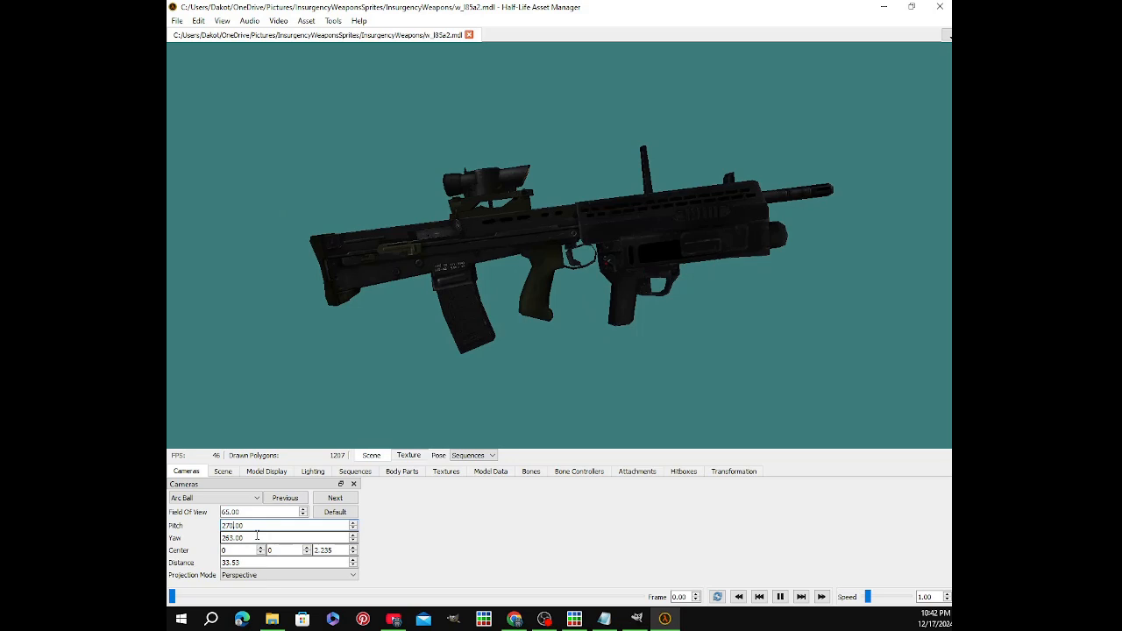
key(Return)
triple_click(242, 538)
text(270)
key(Return)
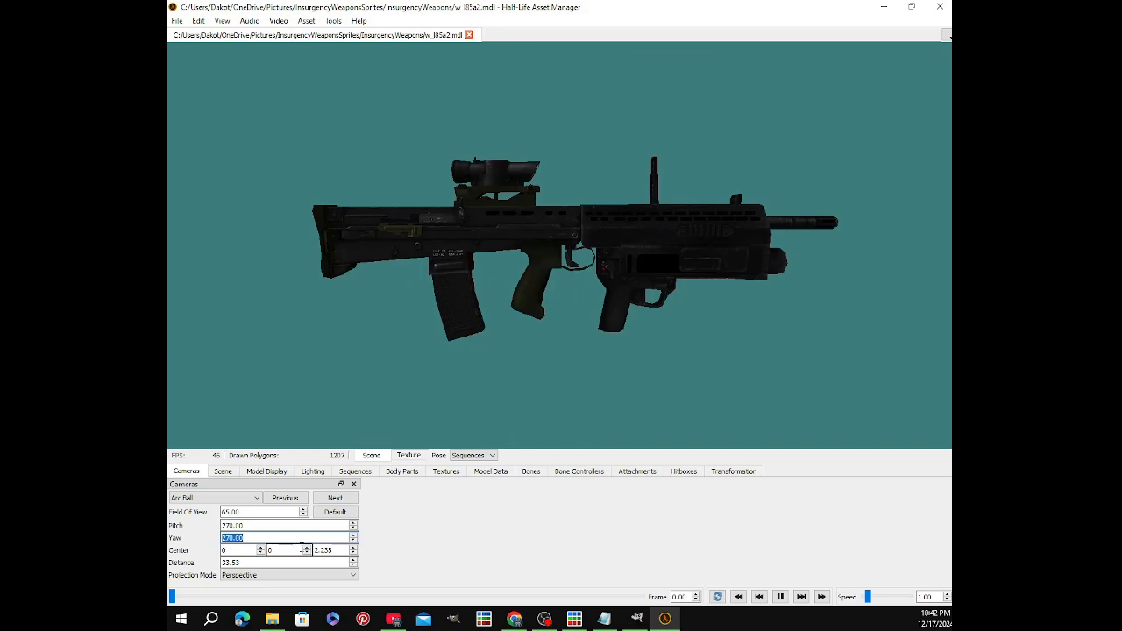
click(177, 23)
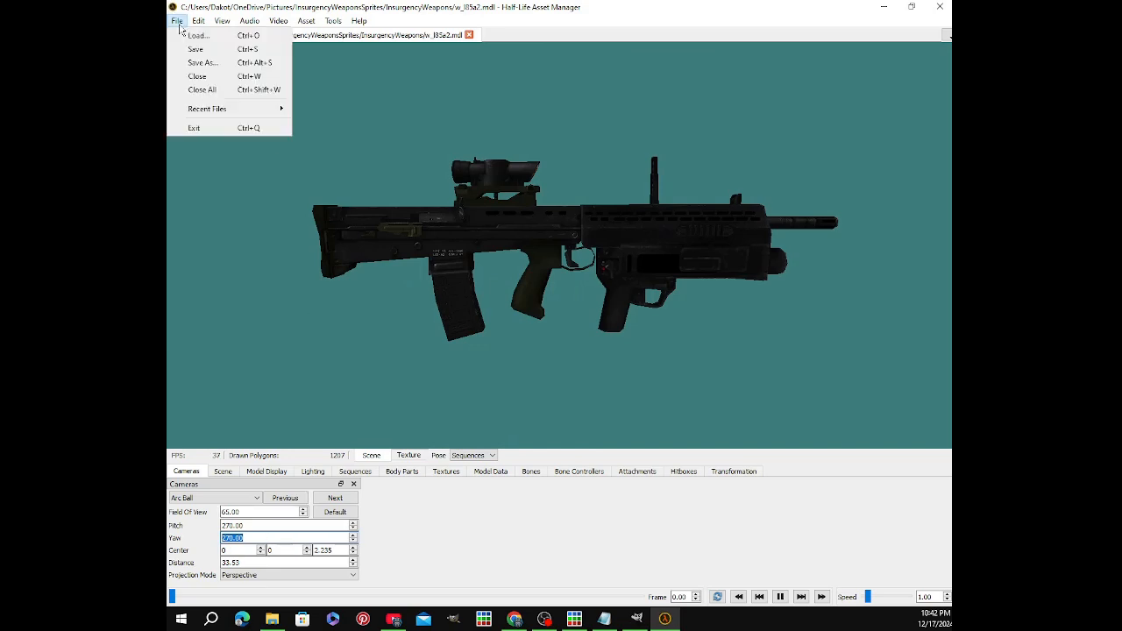
click(178, 24)
click(176, 22)
click(176, 23)
click(174, 23)
click(646, 530)
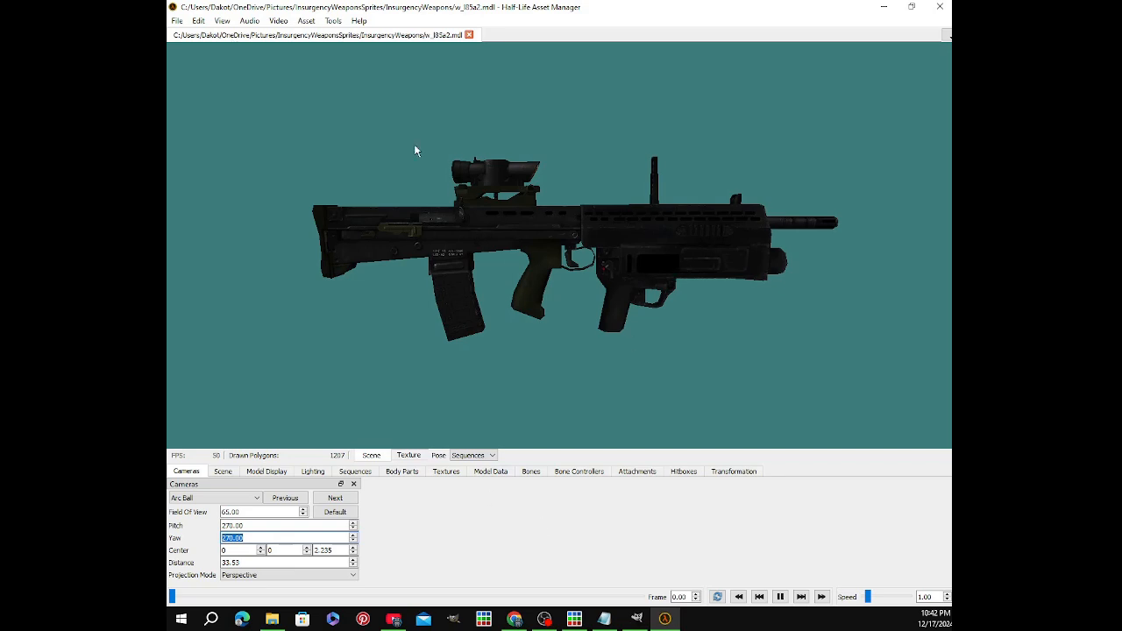
Move the camera back from the rifle to a distance of 43.53 and start a screenshot, choosing the InsurgencyWeapons folder as its location
scroll(477, 188, down, 5)
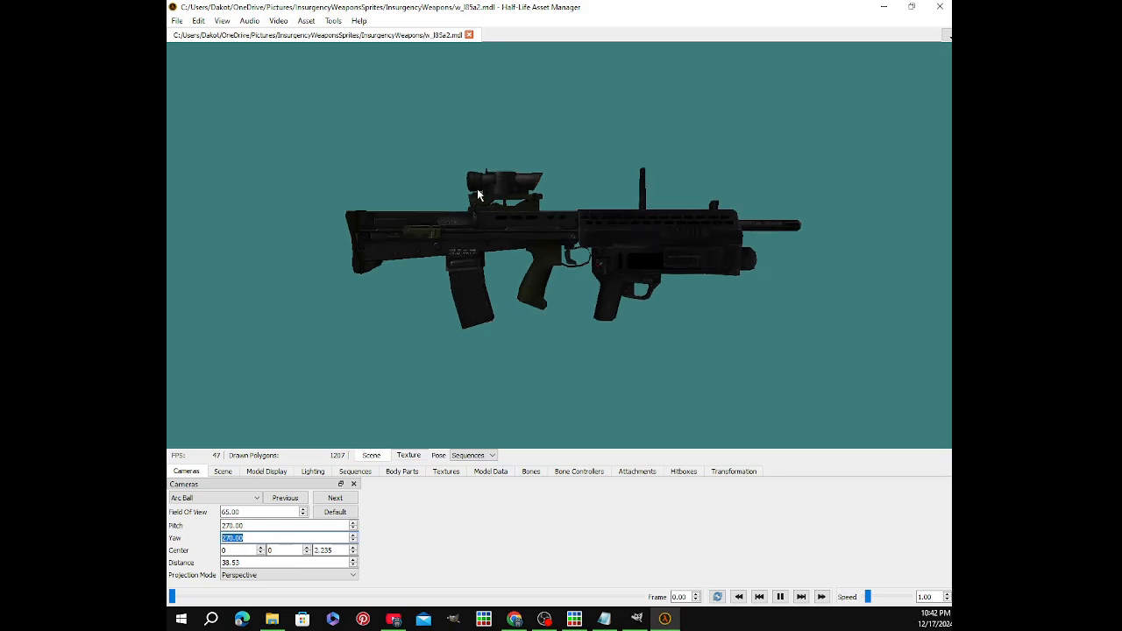
click(278, 21)
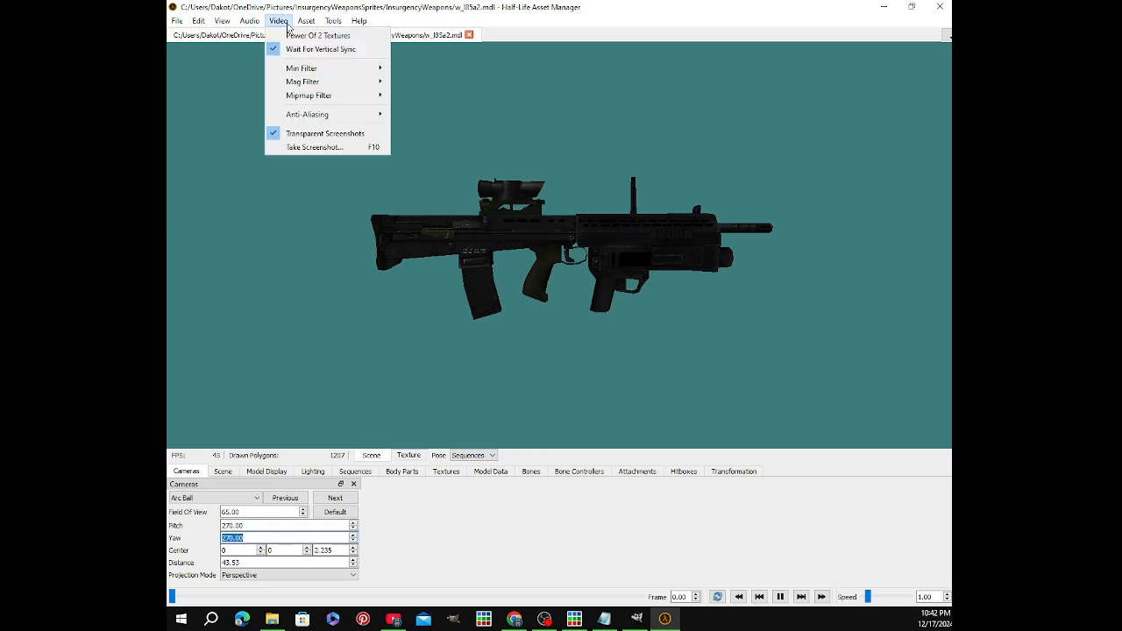
click(336, 151)
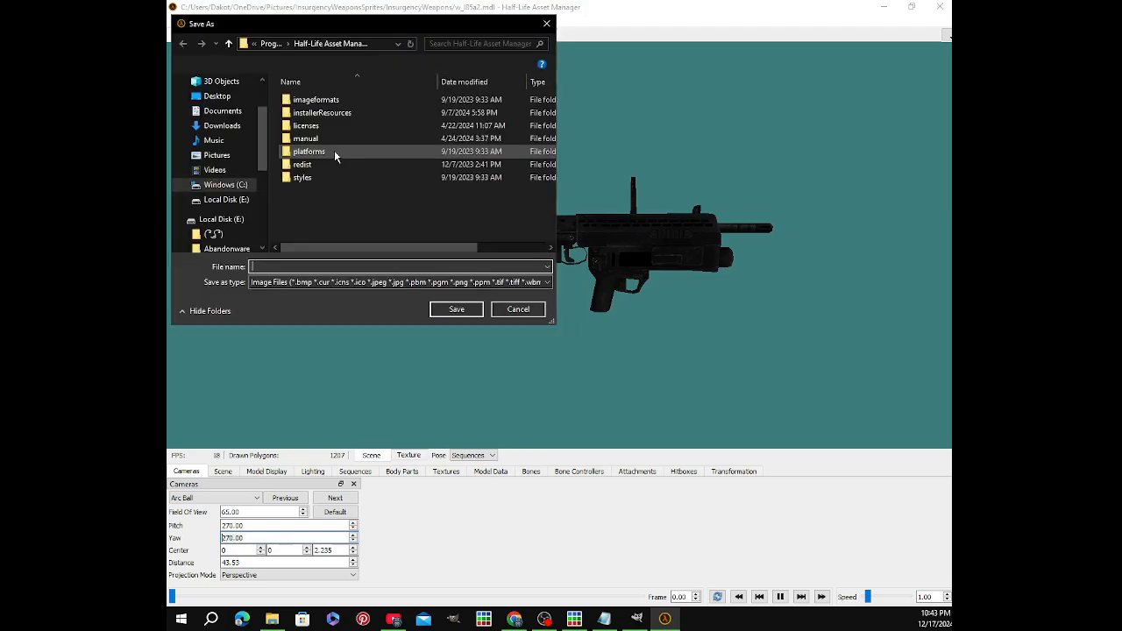
click(219, 181)
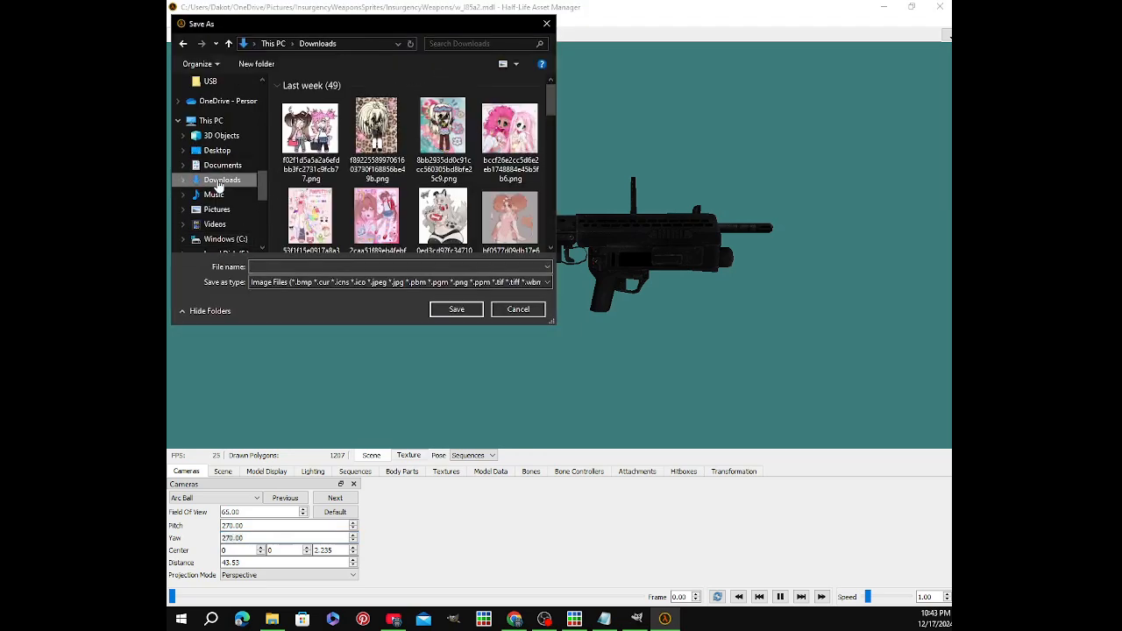
scroll(225, 179, up, 3)
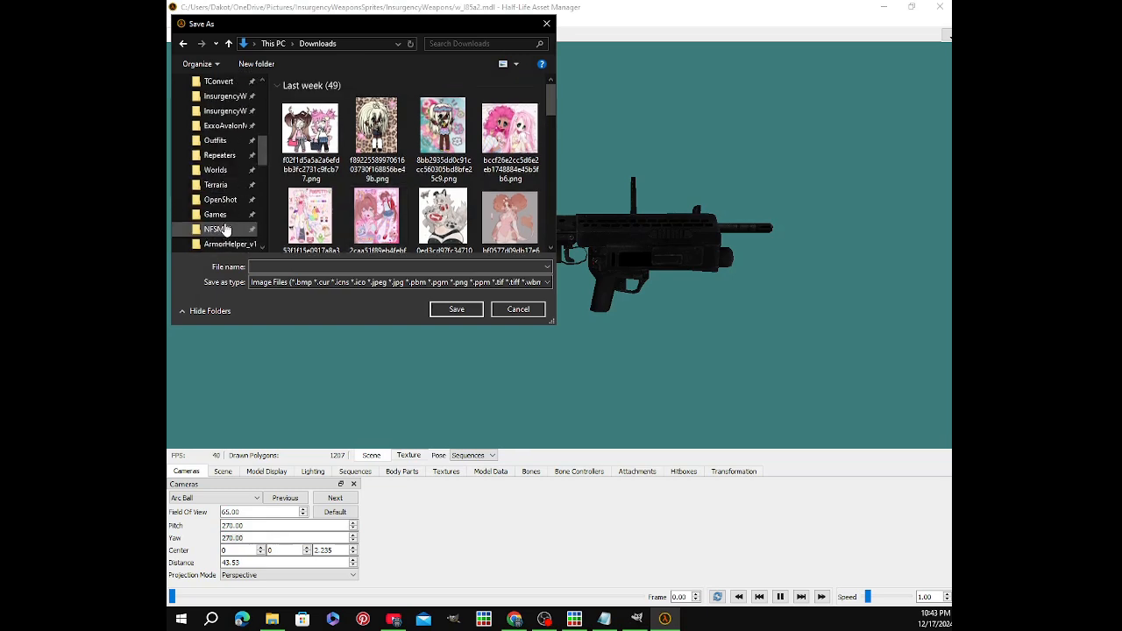
scroll(224, 224, up, 1)
click(233, 143)
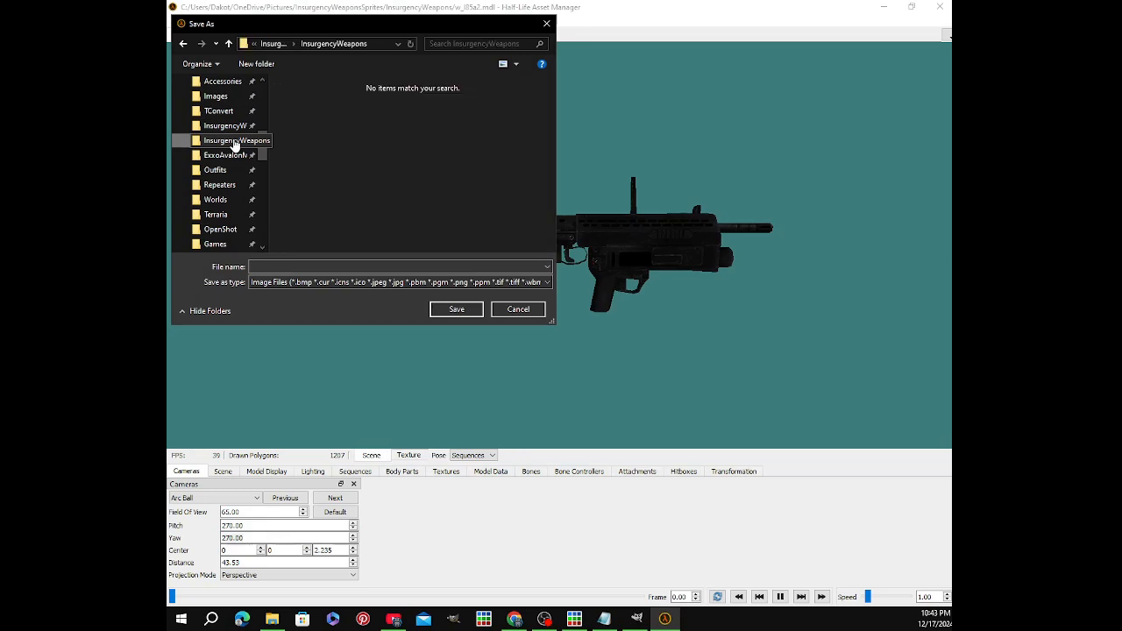
Look through the existing gun sprite images in the InsurgencyWeaponsSprites folder while choosing where to save the screenshot
click(223, 128)
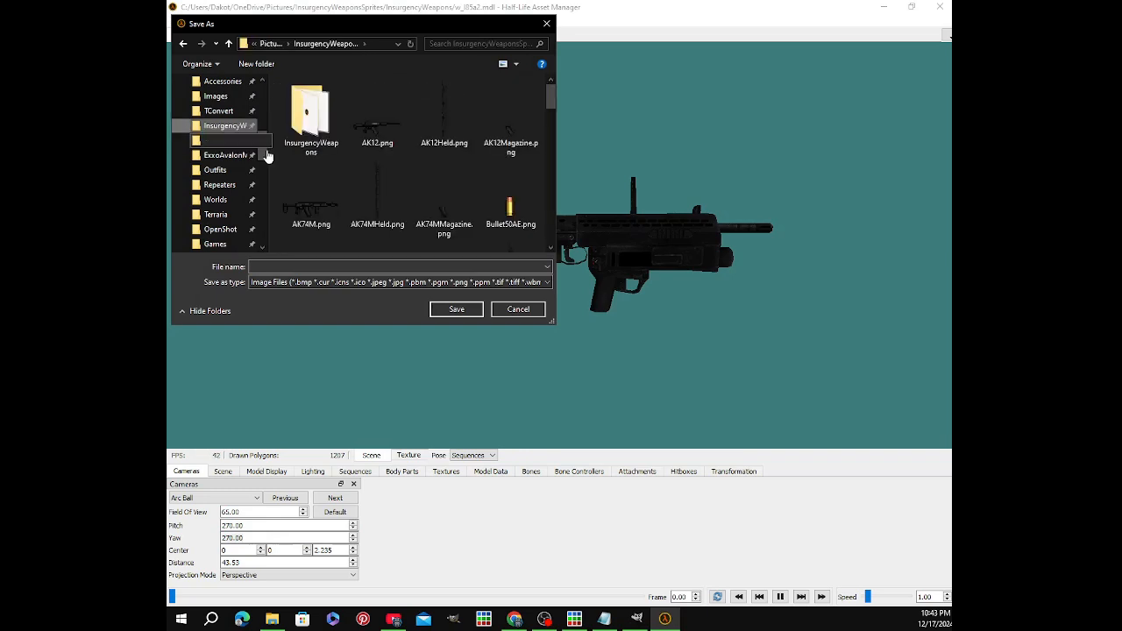
scroll(426, 193, down, 5)
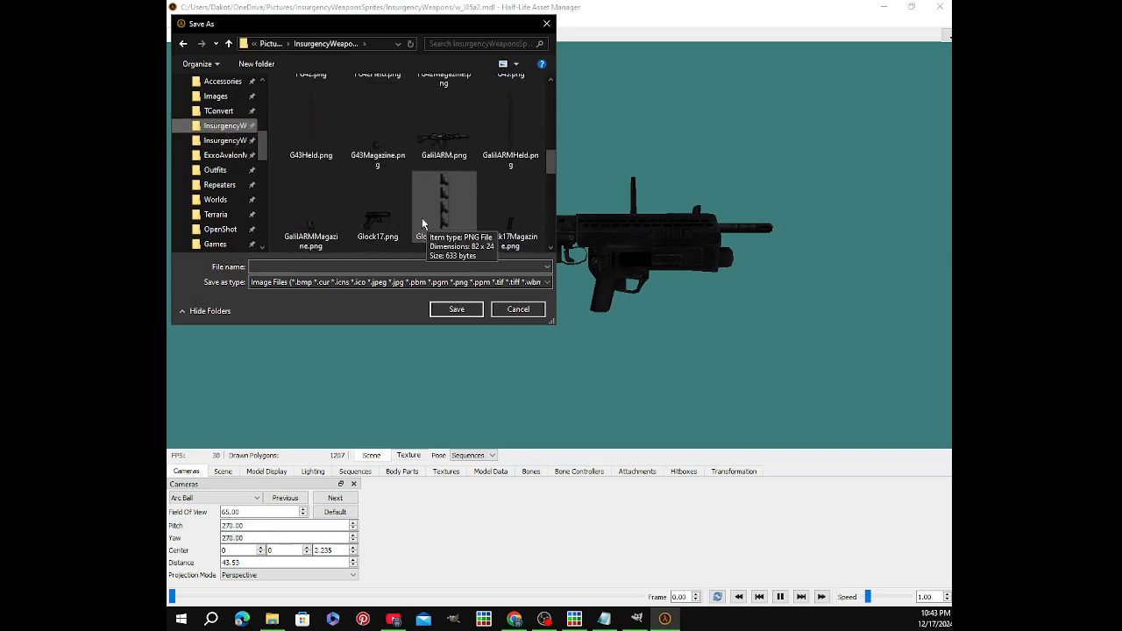
click(226, 144)
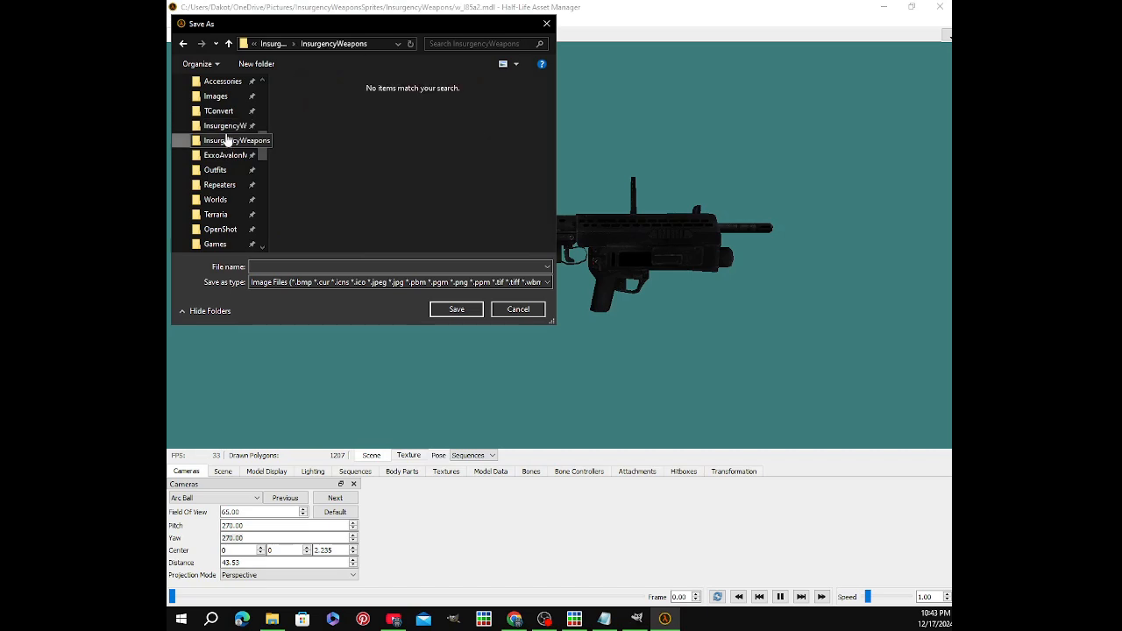
click(224, 127)
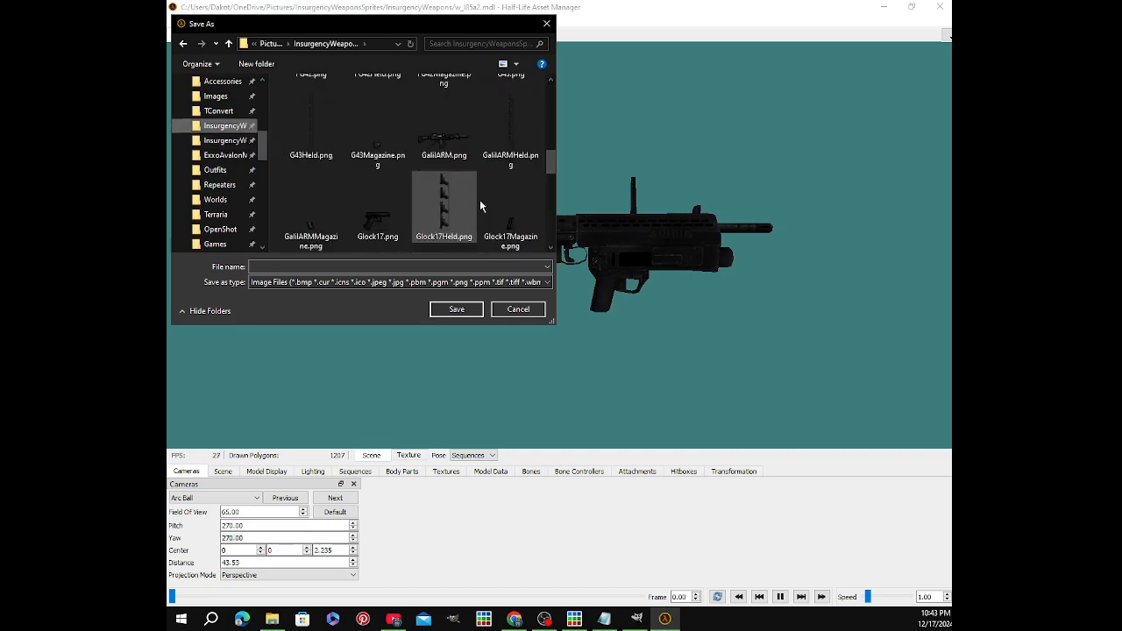
scroll(470, 218, down, 4)
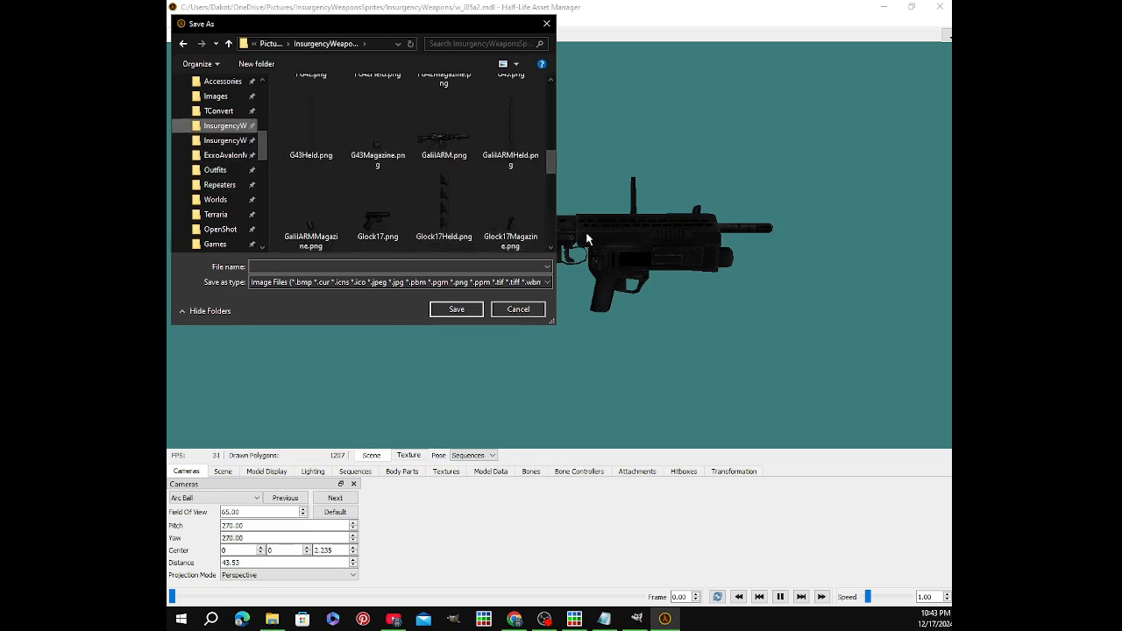
scroll(474, 210, down, 2)
Save the rifle screenshot as L85A2.png in the InsurgencyWeapons folder
click(230, 144)
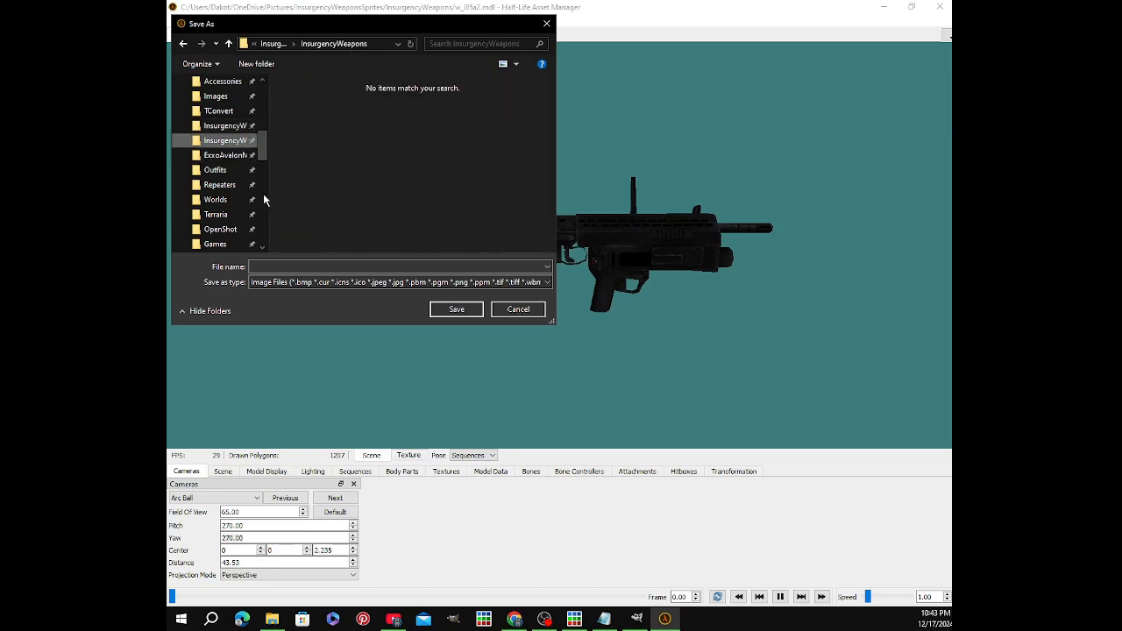
click(295, 266)
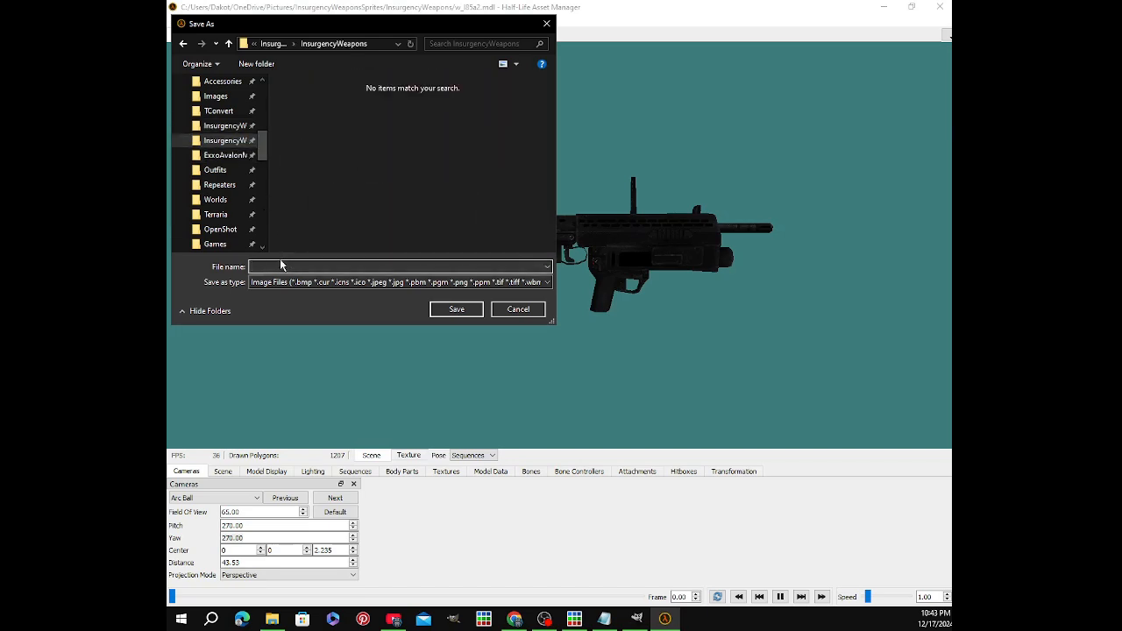
text(L85A2.png)
key(Return)
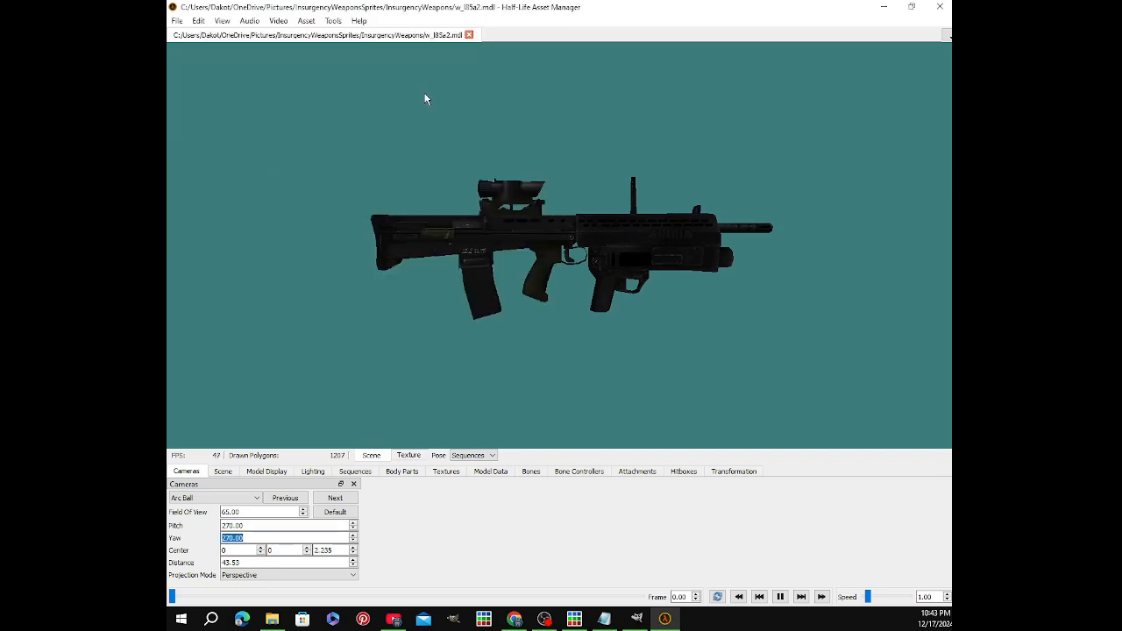
Close the w_l85a2.mdl model and exit Half-Life Asset Manager
click(468, 36)
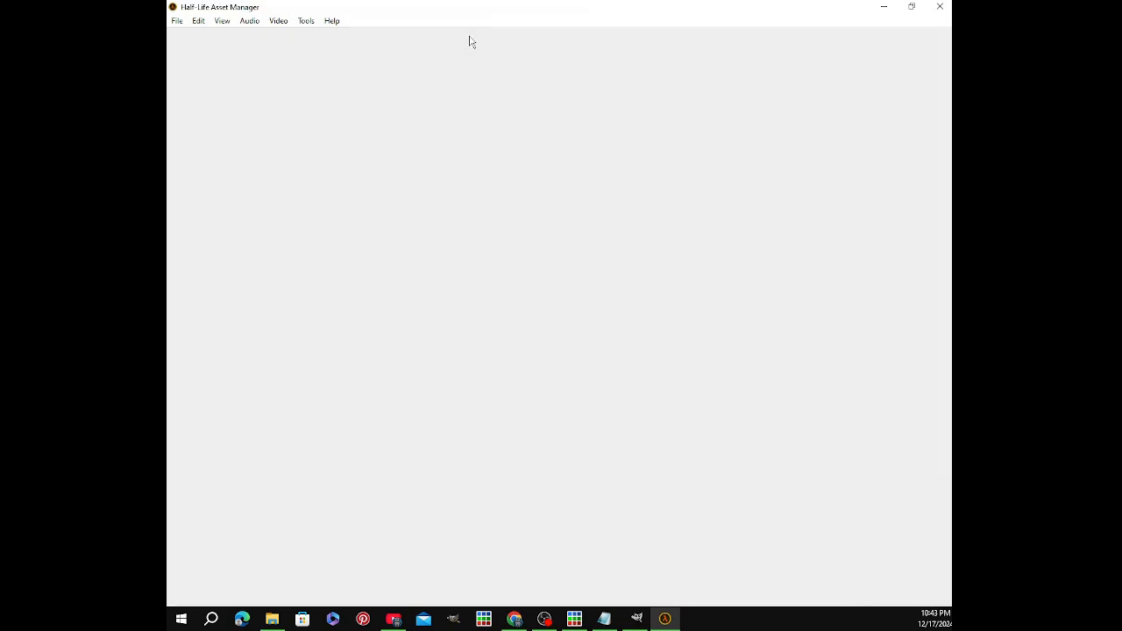
click(947, 12)
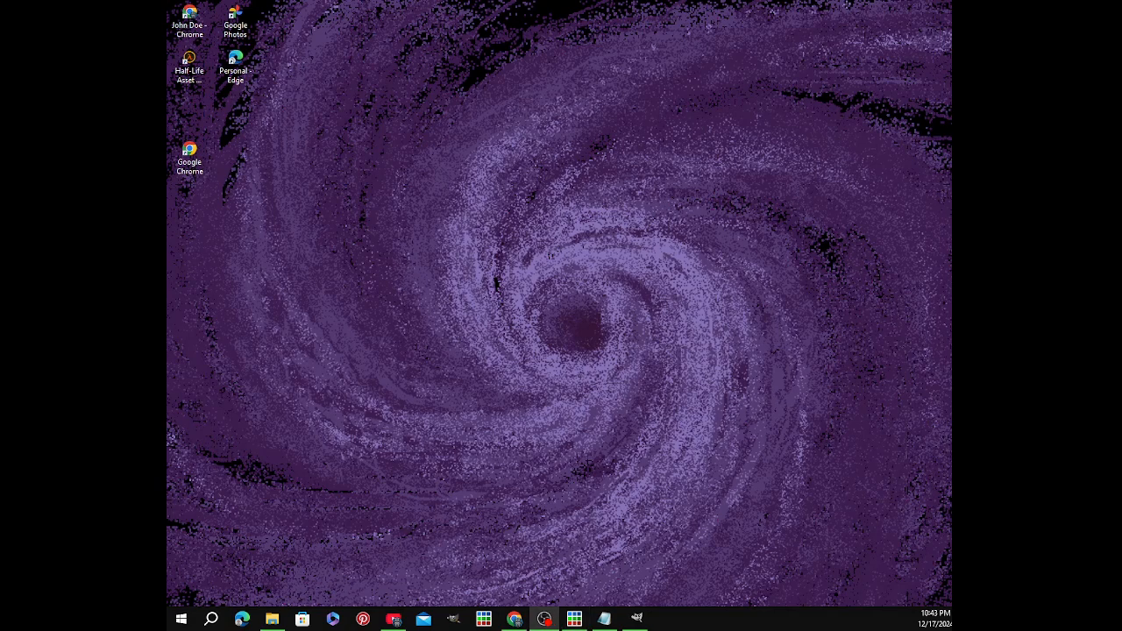
click(544, 619)
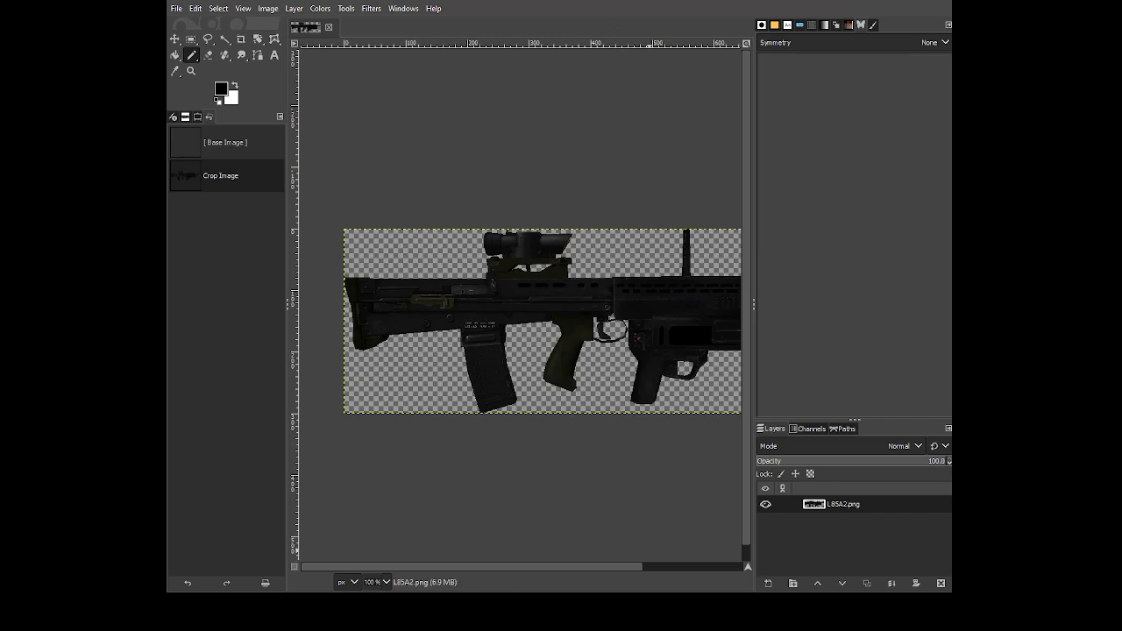
In GIMP, try scaling the cropped L85A2 image down to about 68 pixels wide, and revert to the cropped state
drag(564, 197, 493, 159)
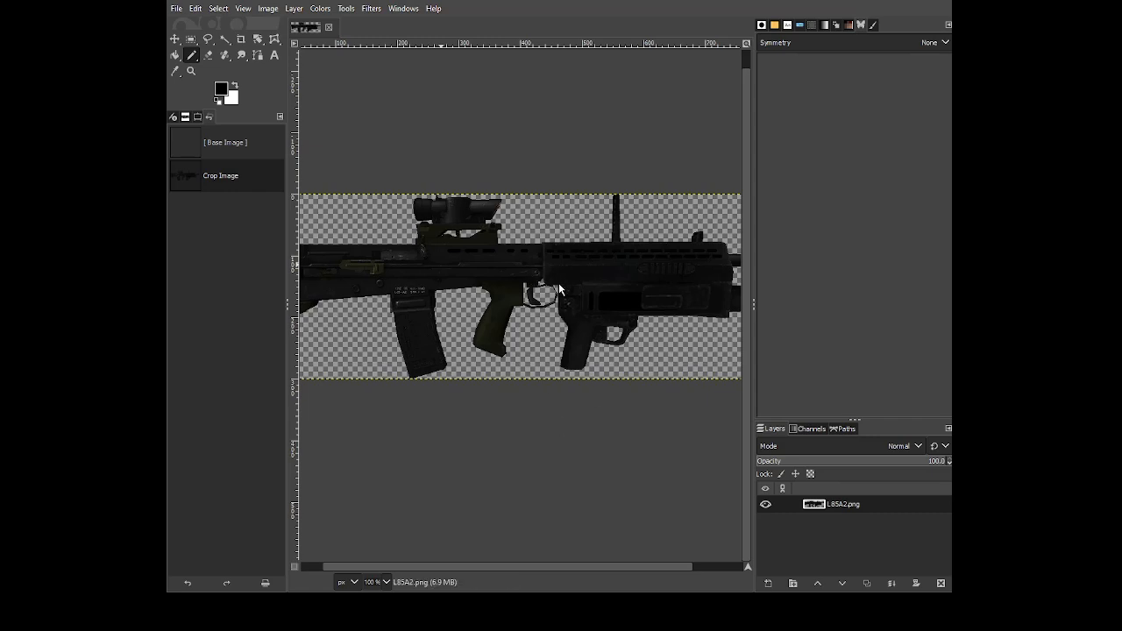
click(577, 400)
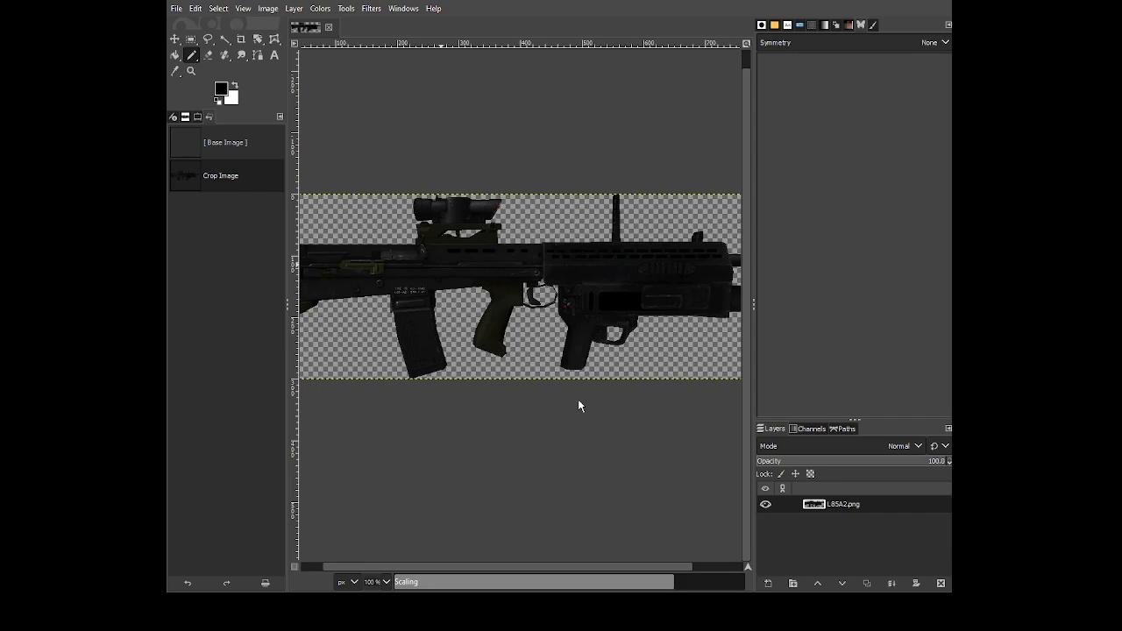
click(225, 178)
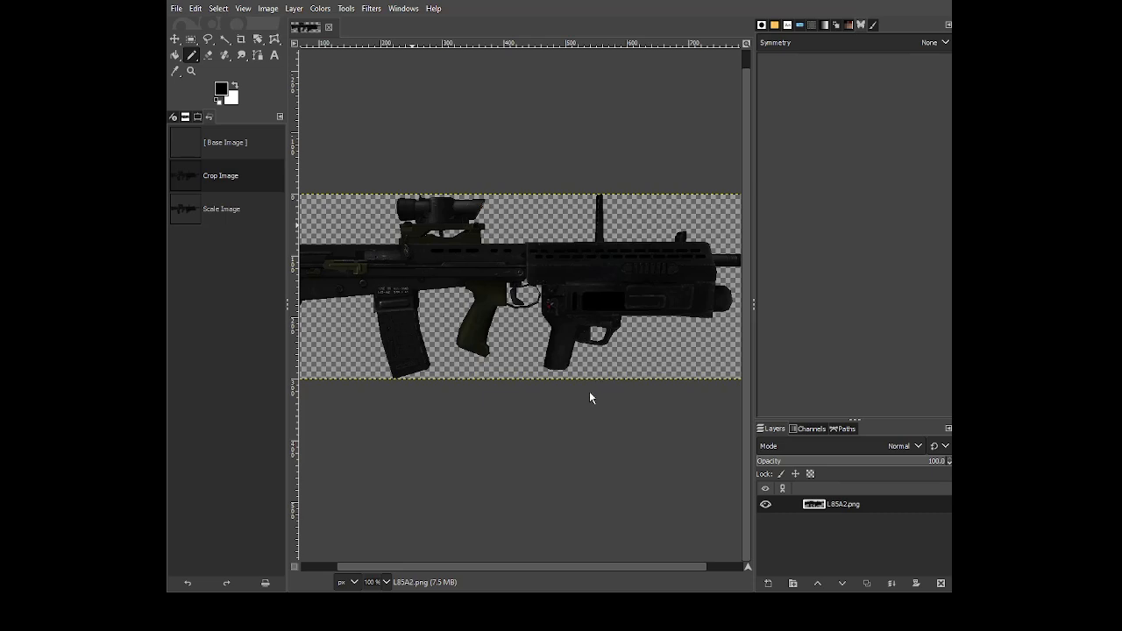
key(ctrl+y)
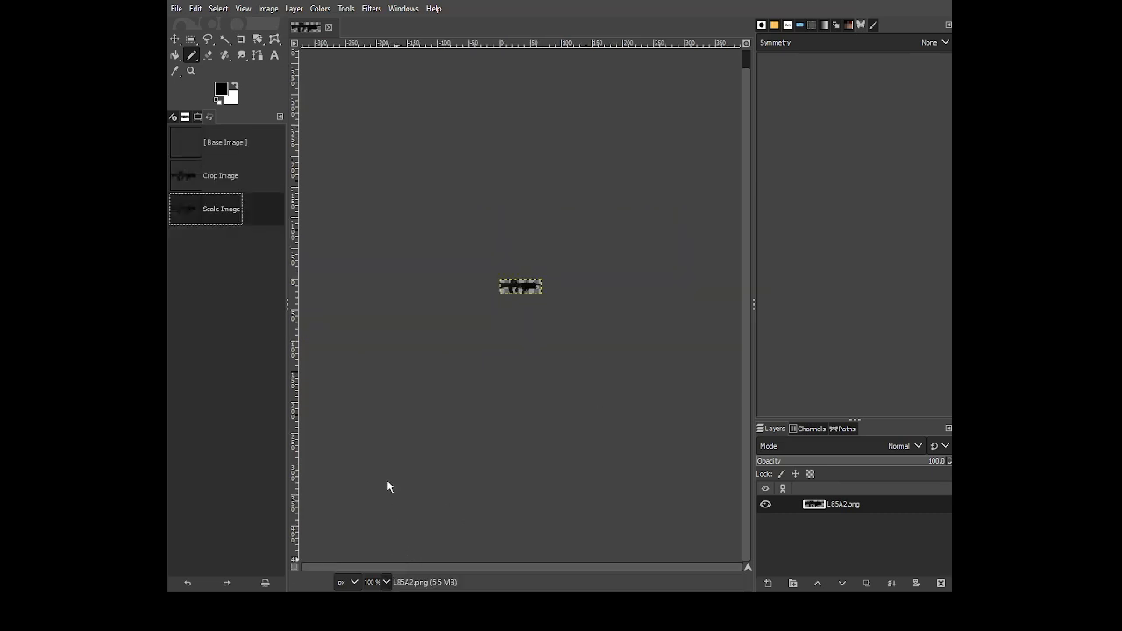
key(4)
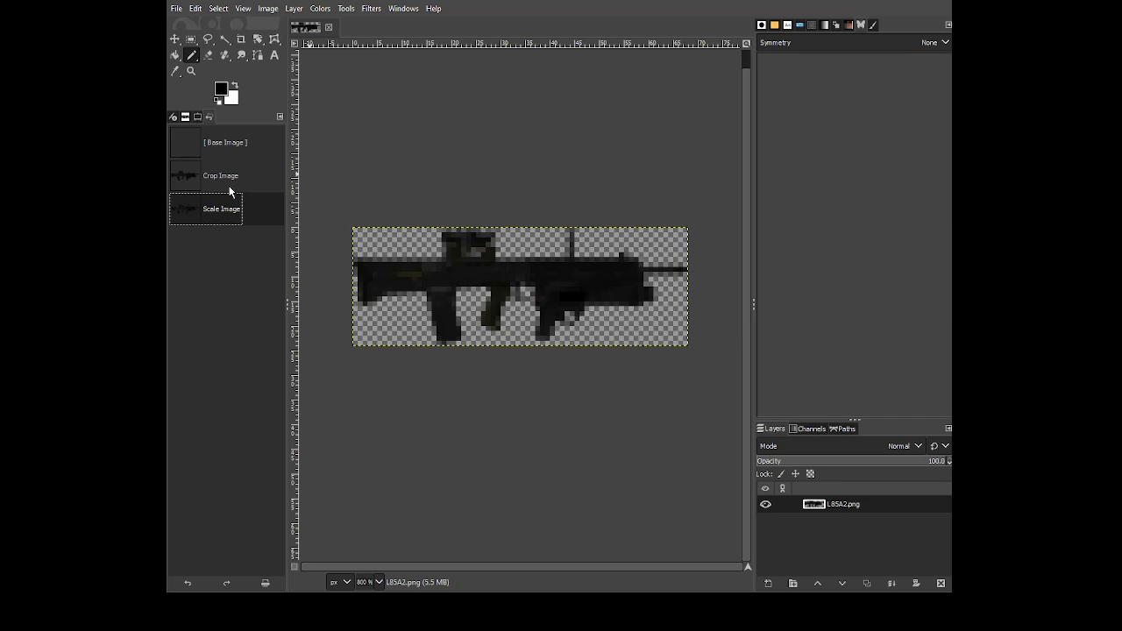
click(225, 143)
click(233, 177)
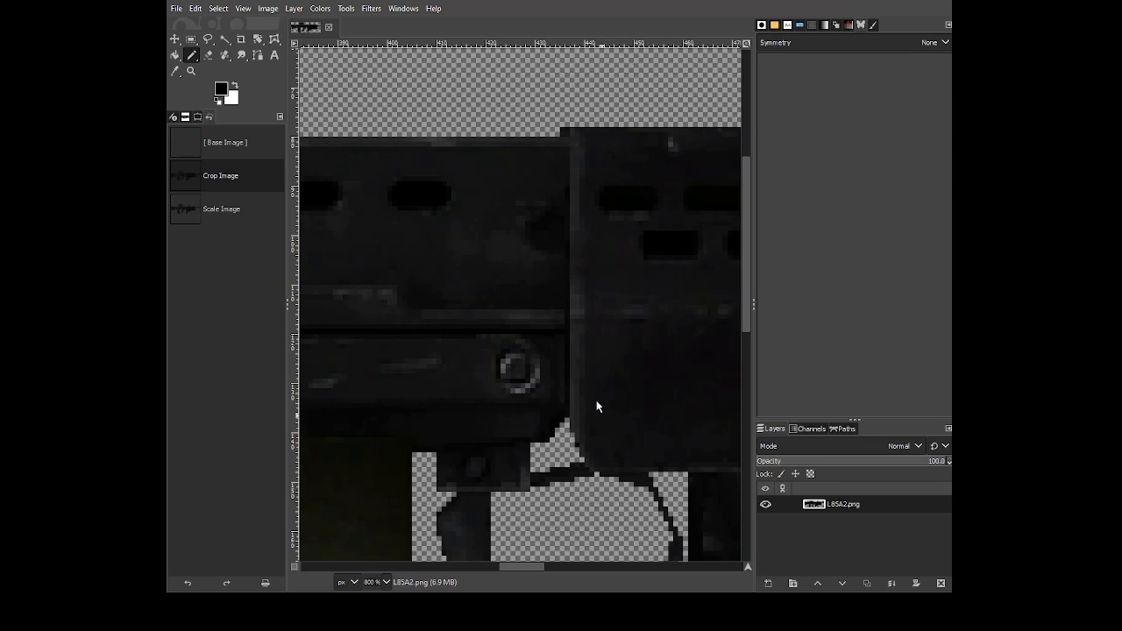
Pixelate the cropped rifle by scaling it down to 68 x 24 pixels, halving it, and doubling it back to 68 x 24
key(ctrl+y)
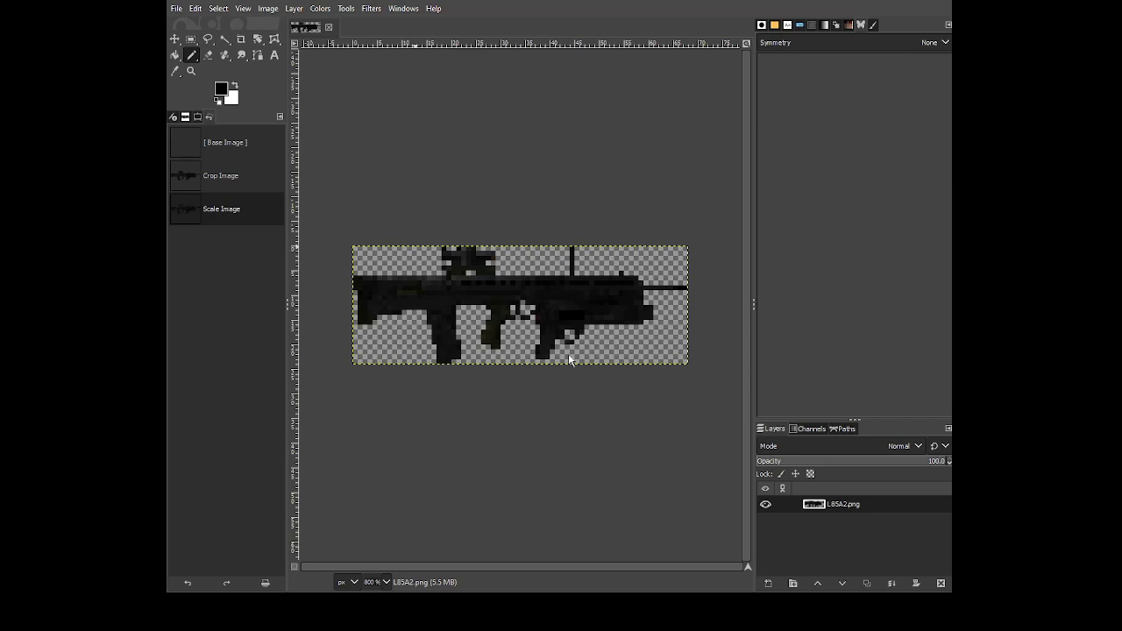
click(593, 401)
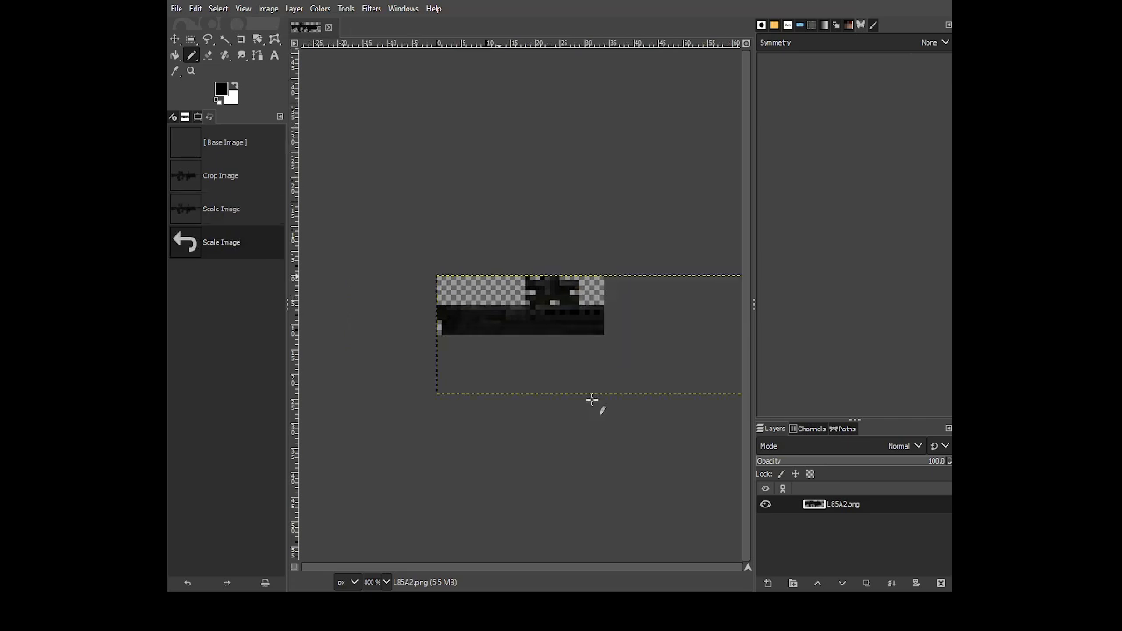
click(266, 10)
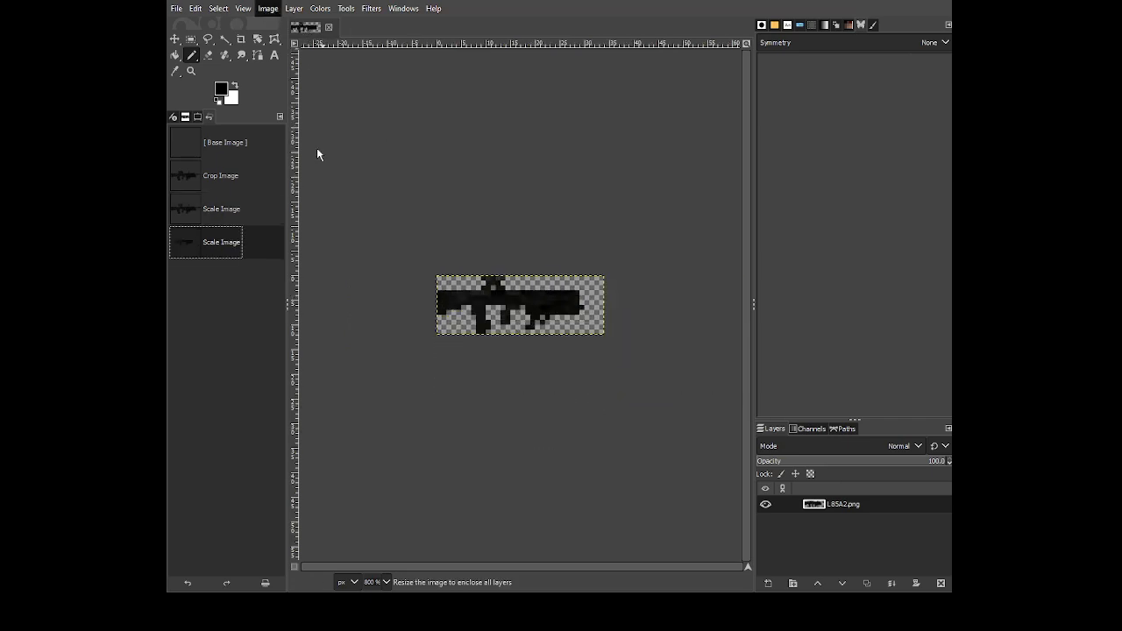
click(306, 193)
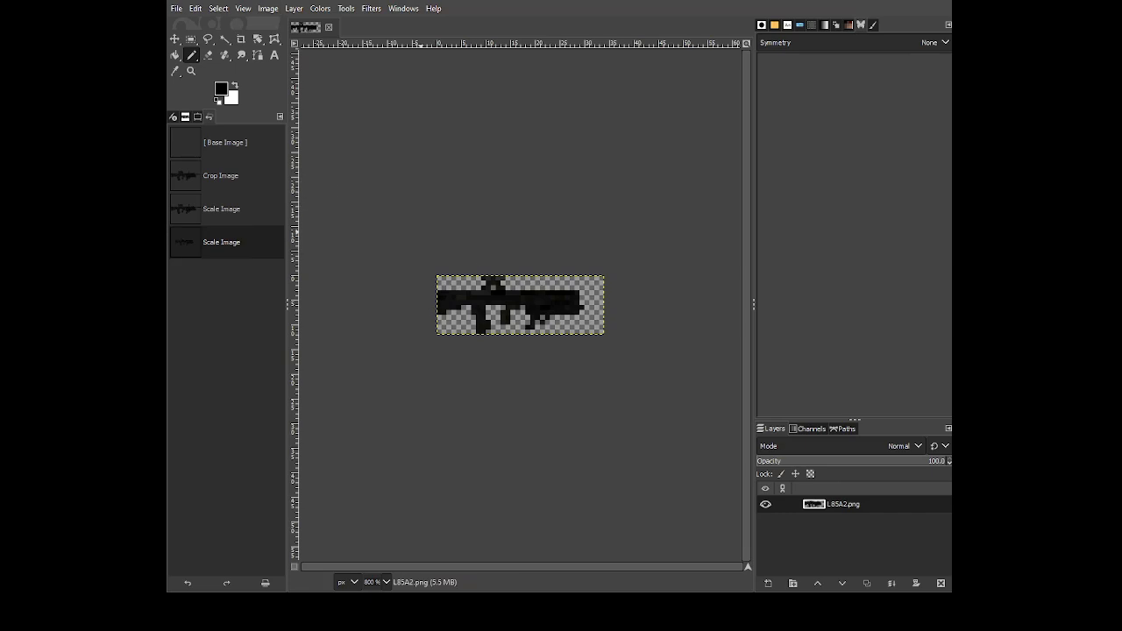
click(590, 392)
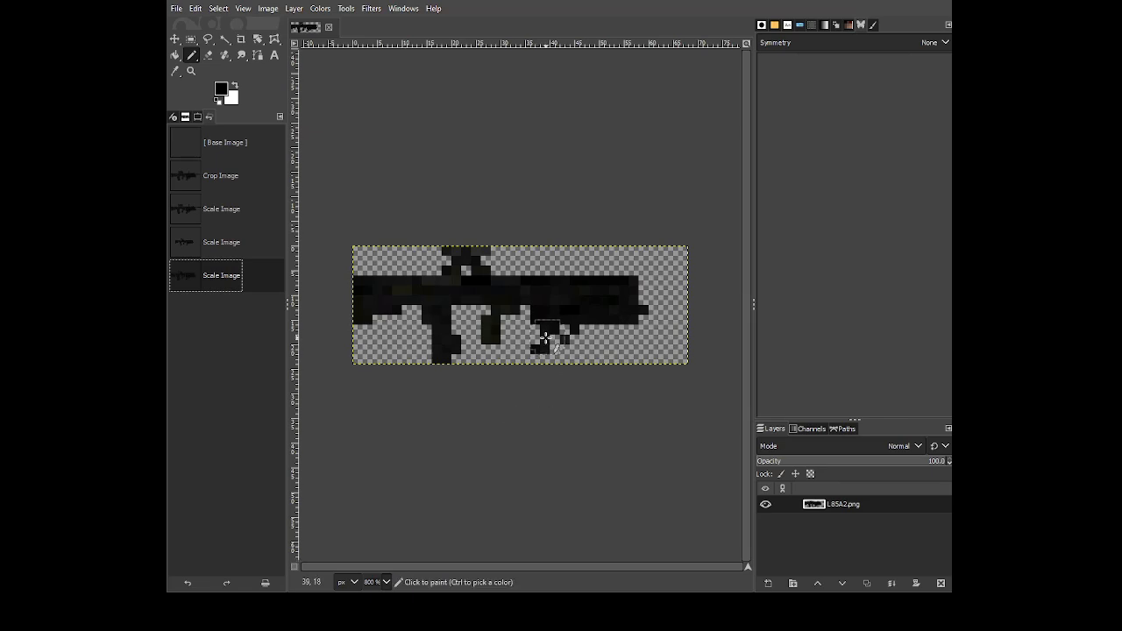
Export the pixelated rifle as L85A2.png to the InsurgencyWeaponsSprites folder and close the image and GIMP
click(176, 9)
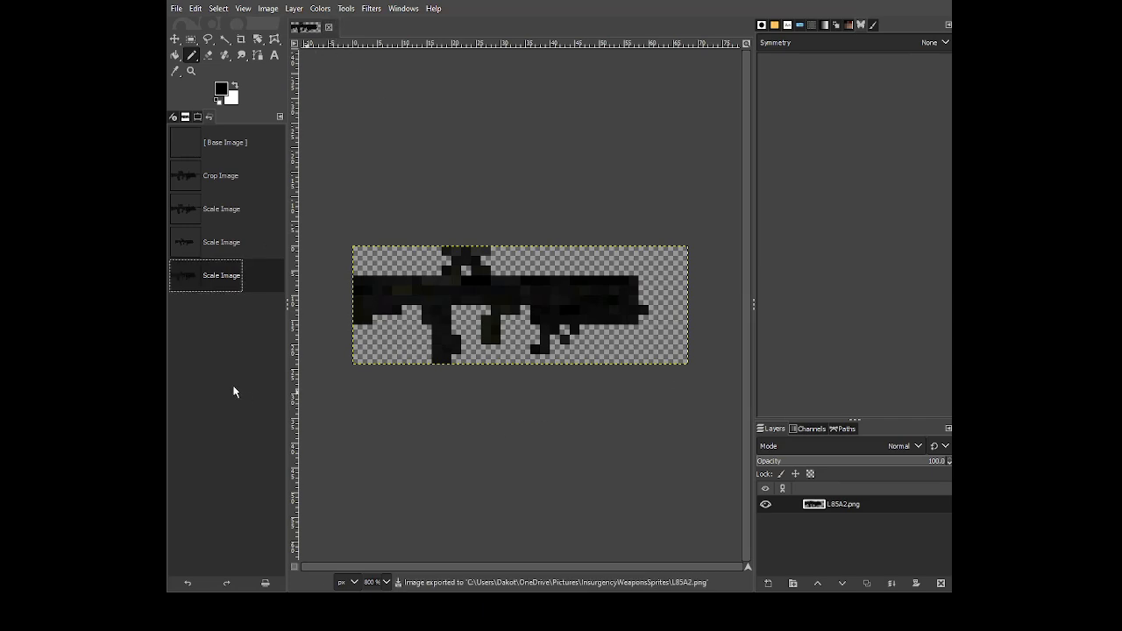
key(ctrl+w)
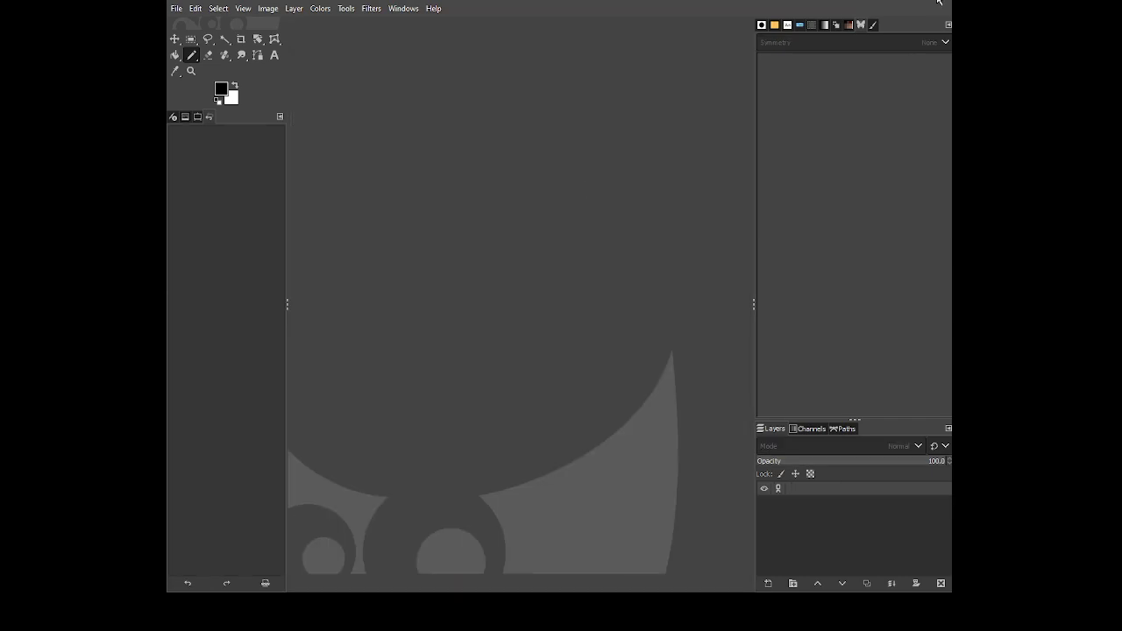
click(939, 1)
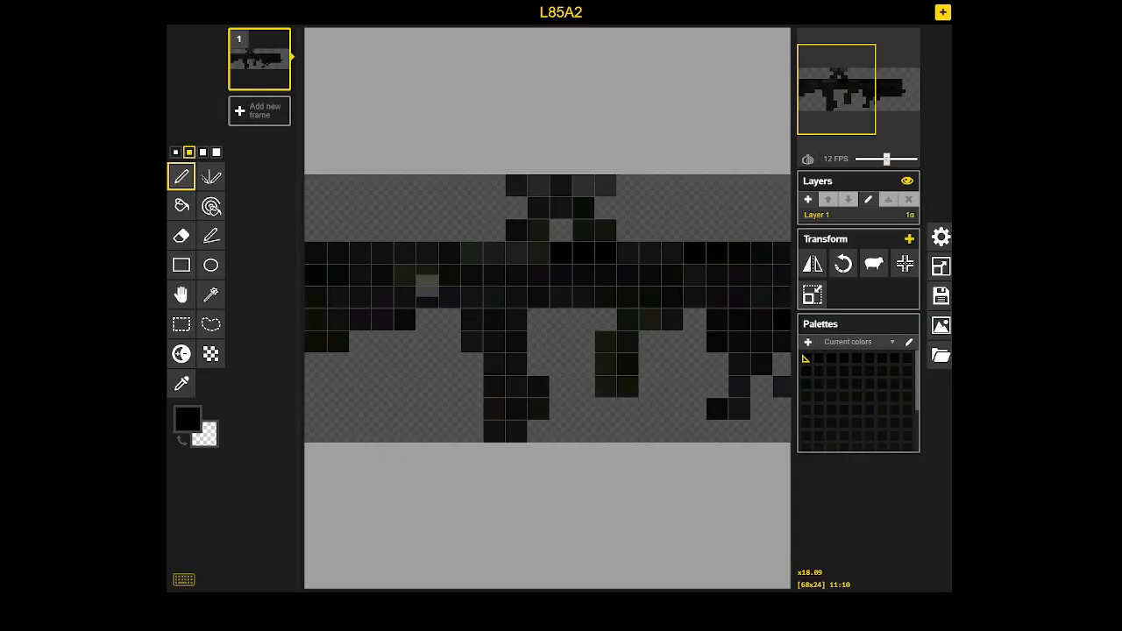
Activate the Stroke tool and inspect the pixelated L85A2 sprite's stock, magazine, grip and launcher areas up close
key(l)
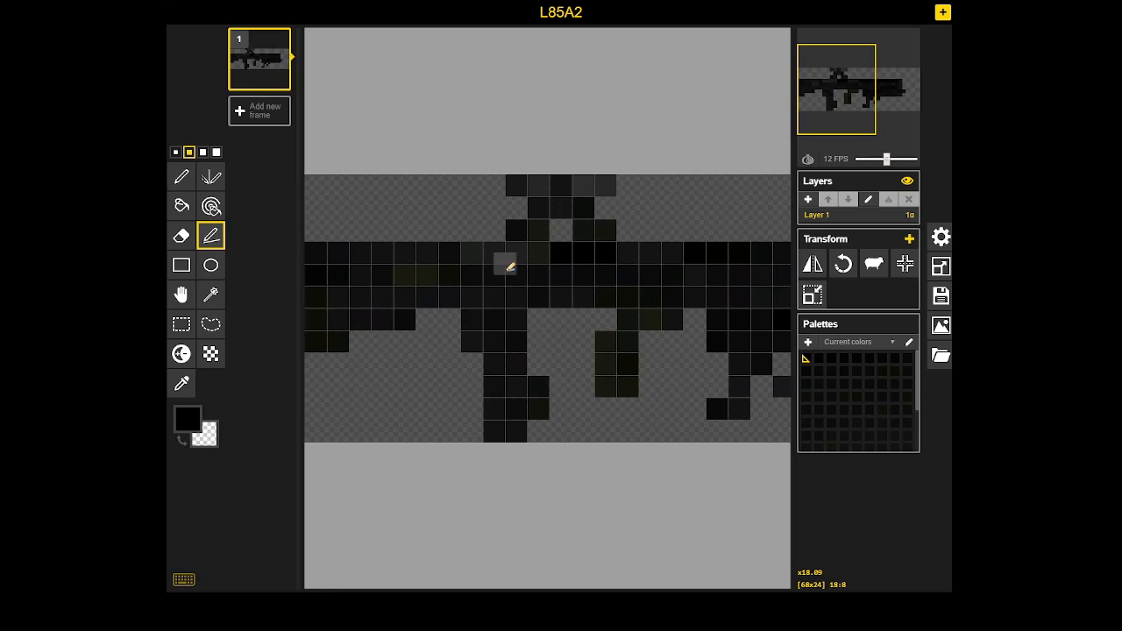
scroll(552, 338, up, 2)
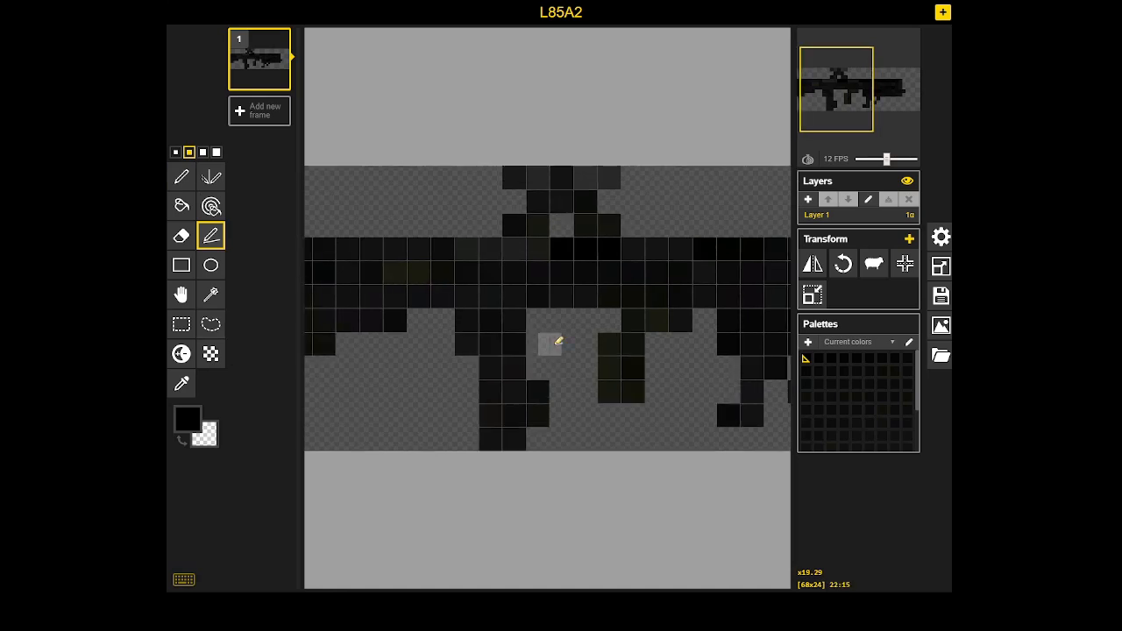
scroll(517, 298, up, 3)
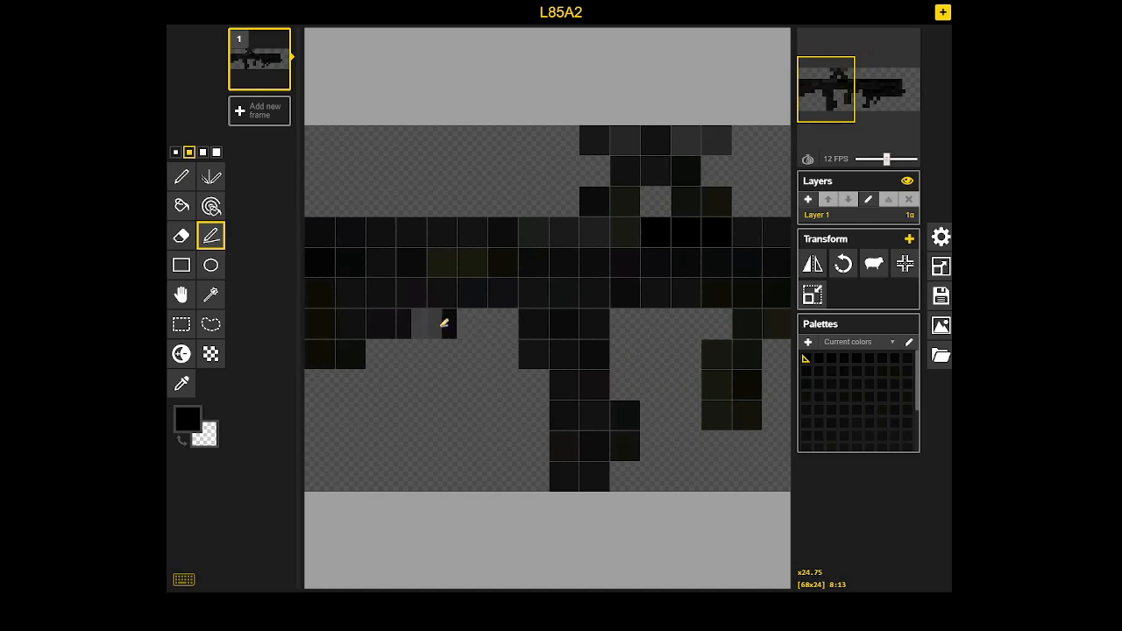
scroll(449, 324, down, 5)
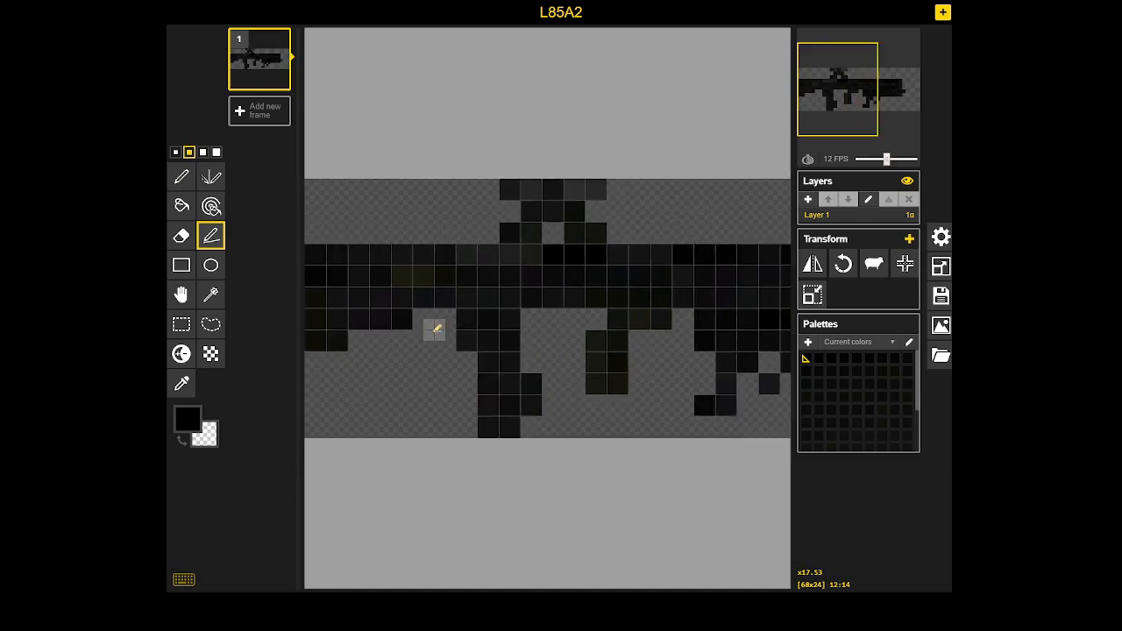
scroll(434, 326, up, 2)
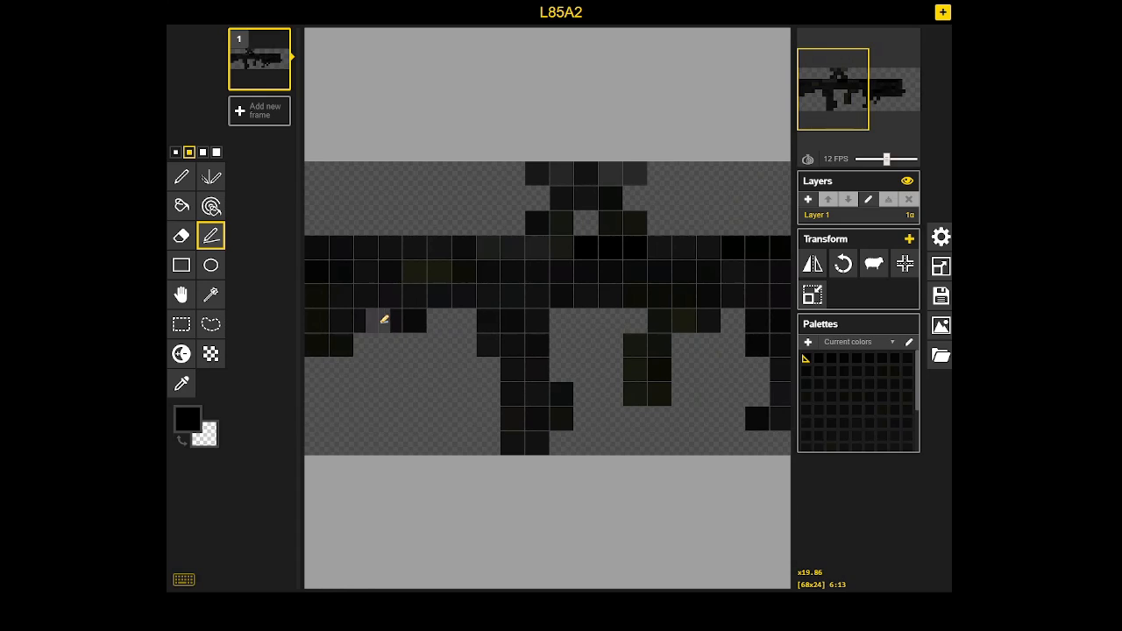
scroll(617, 290, down, 1)
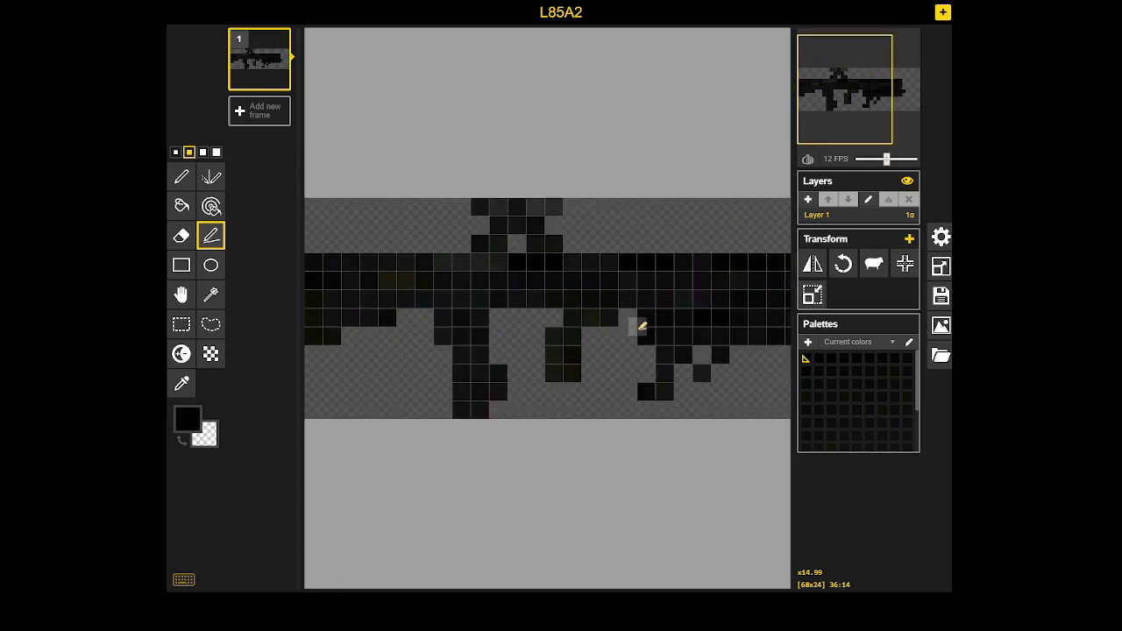
scroll(601, 325, up, 2)
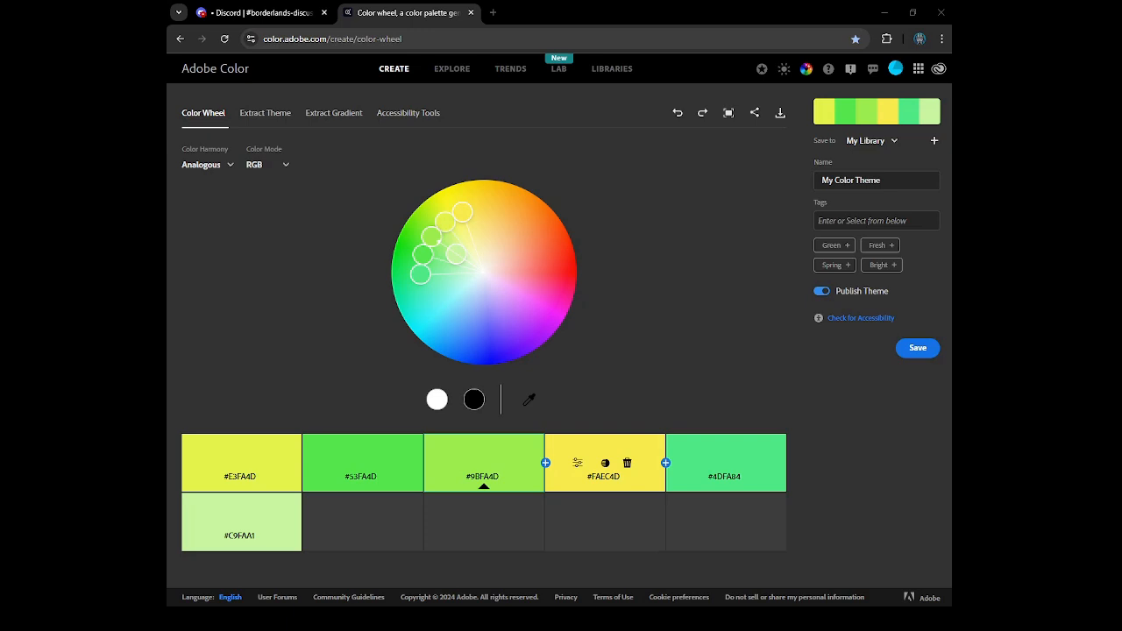
In Adobe Color, extract a theme from the L85A2 image, moving the colour points off the rifle and one onto its pistol grip
click(272, 116)
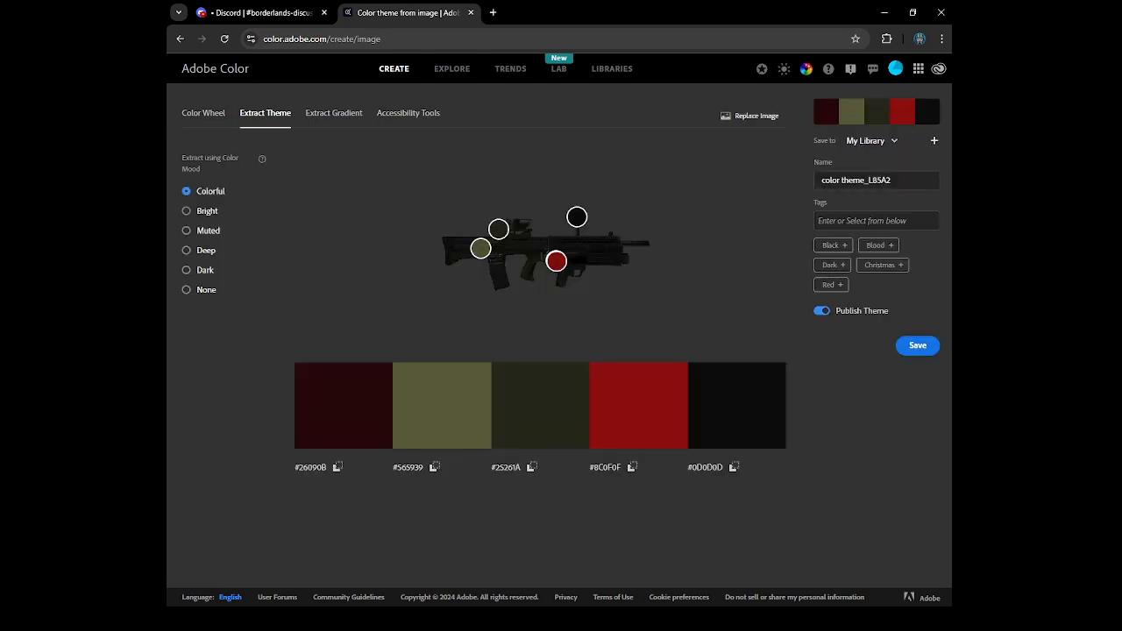
mouse_move(557, 263)
mouse_down()
mouse_move(667, 263)
mouse_move(623, 281)
mouse_move(629, 291)
mouse_up()
drag(498, 228, 471, 192)
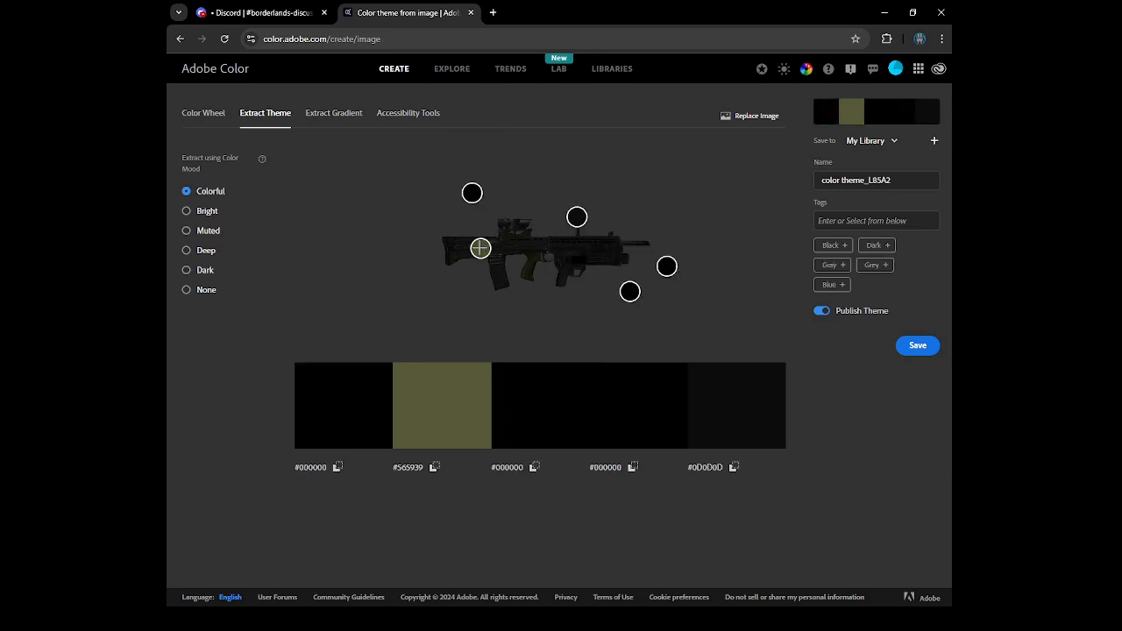
mouse_move(480, 248)
mouse_down()
mouse_move(380, 240)
mouse_move(391, 245)
mouse_up()
drag(576, 217, 588, 189)
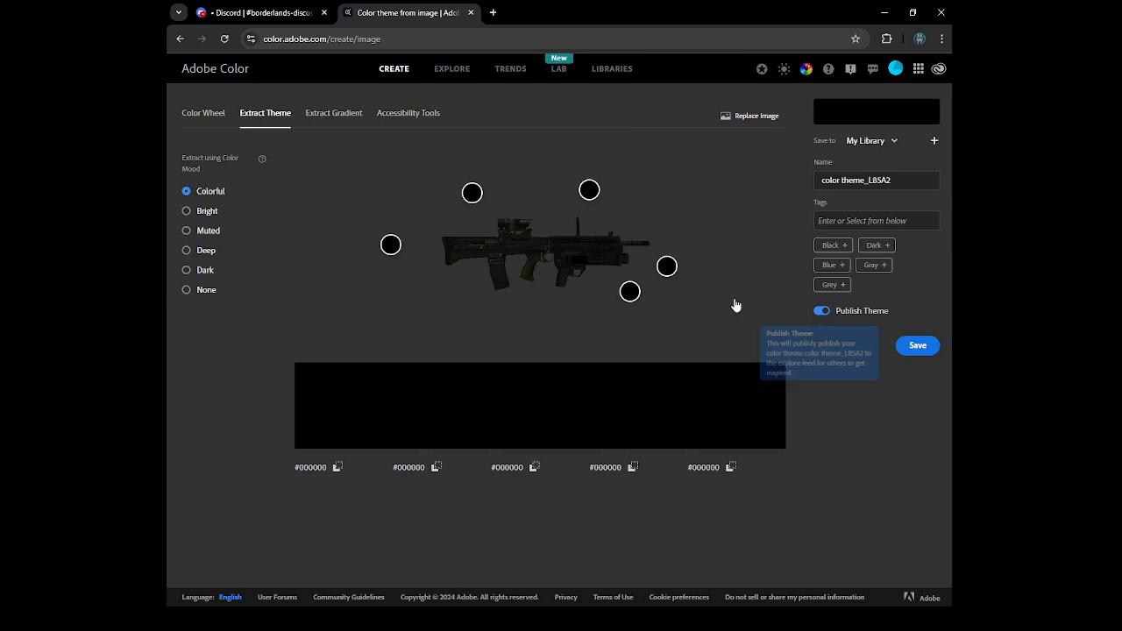
mouse_move(629, 291)
mouse_down()
mouse_move(569, 246)
mouse_move(527, 269)
mouse_up()
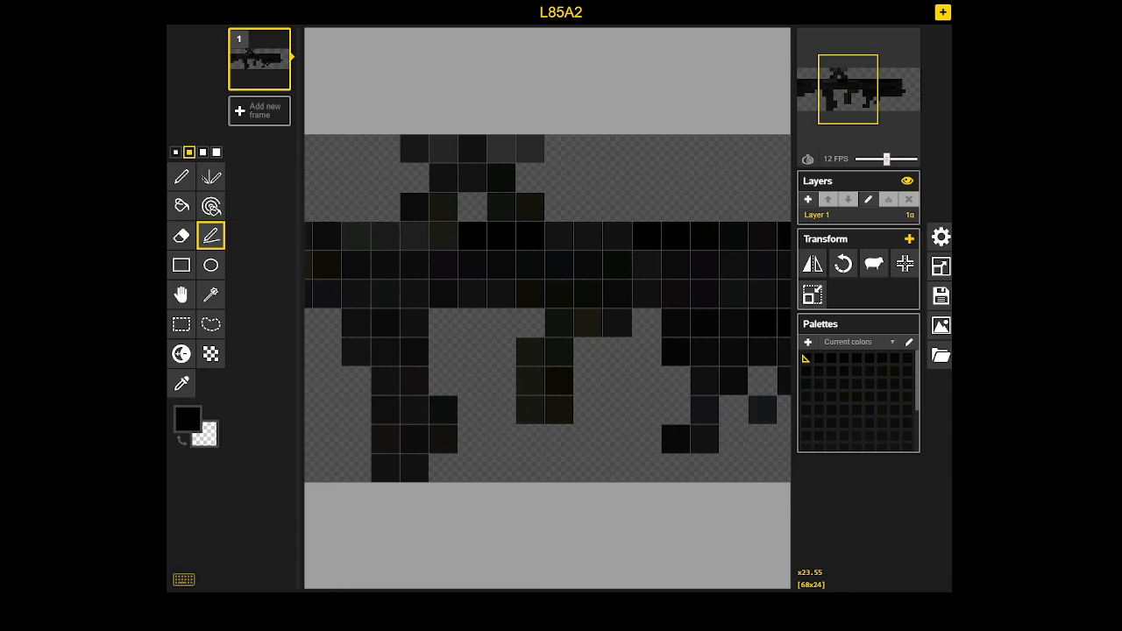
In Piskel, outline the pistol grip in black and draw a black trigger guard joining it to the launcher section
click(530, 352)
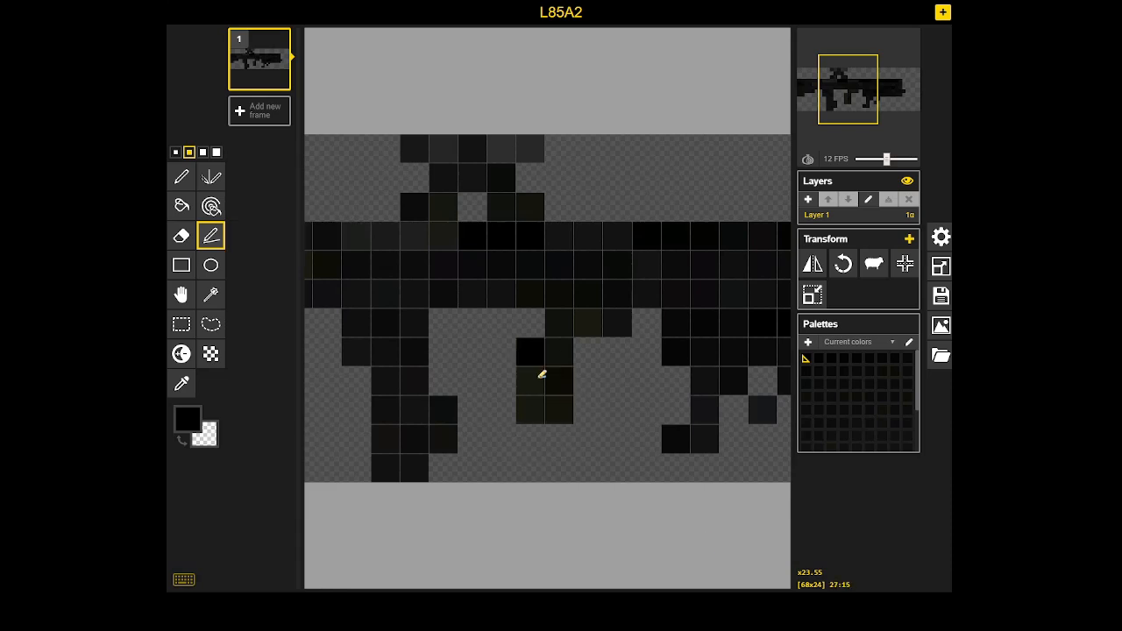
mouse_move(542, 375)
mouse_down()
mouse_move(543, 416)
mouse_move(580, 415)
mouse_move(582, 391)
mouse_move(599, 392)
mouse_move(603, 361)
mouse_up()
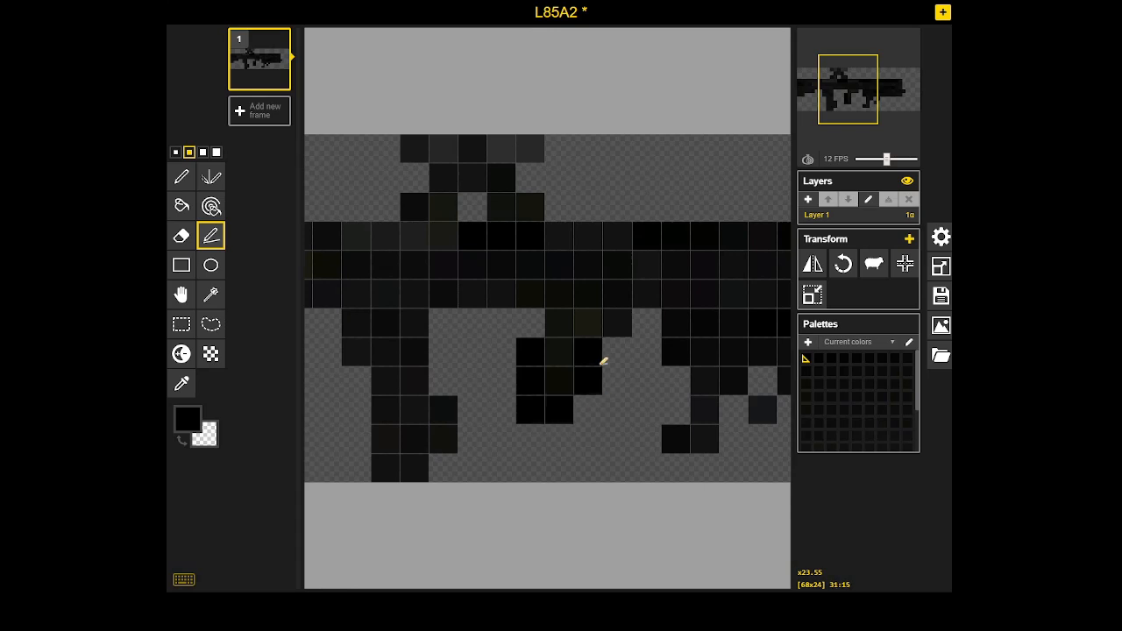
click(570, 328)
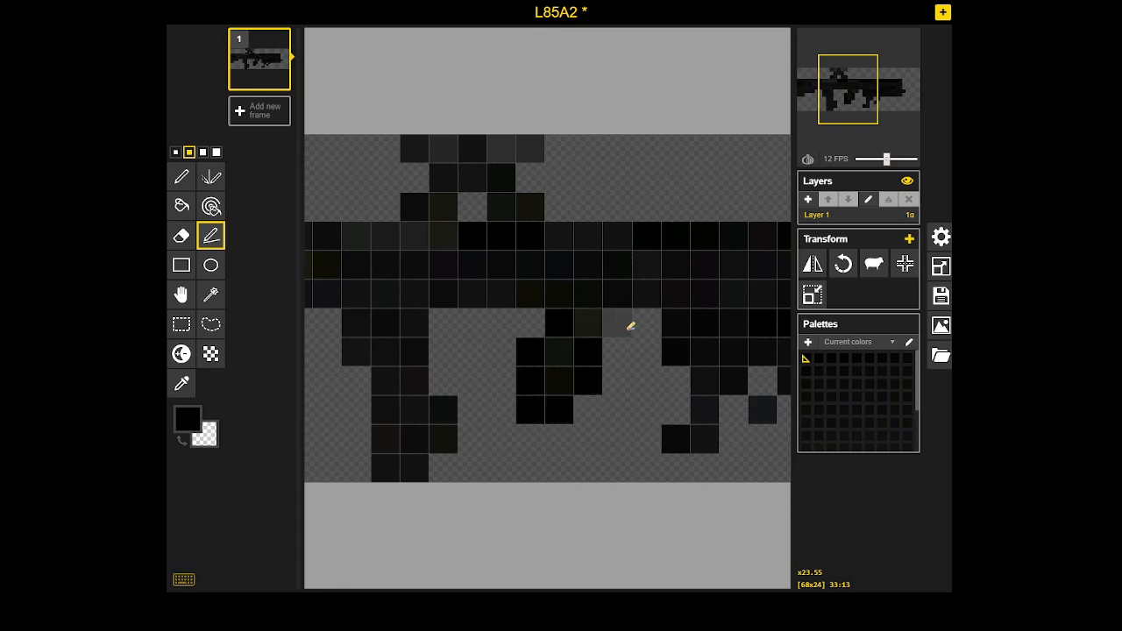
drag(626, 351, 657, 356)
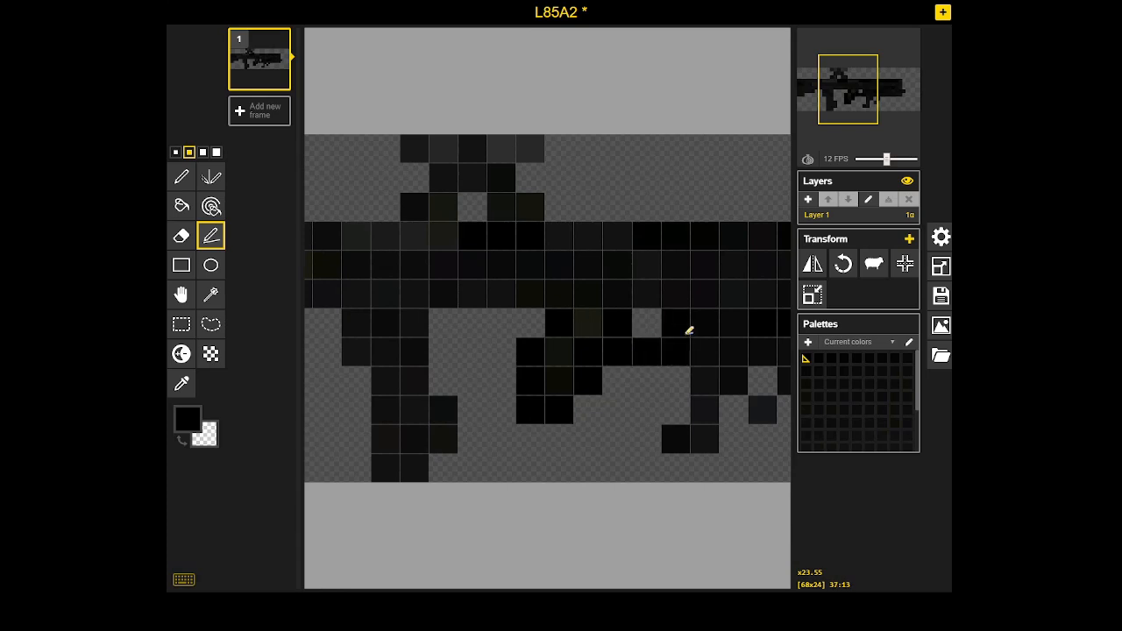
Outline the underbarrel grenade launcher's grip and trigger guard in black
scroll(686, 333, right, 4)
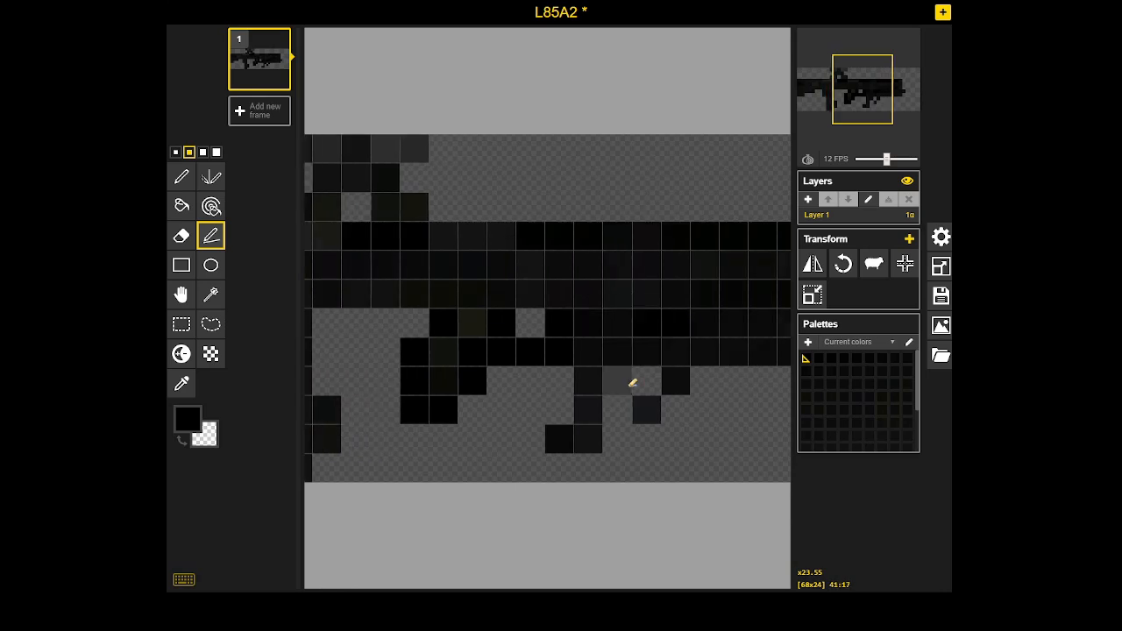
drag(569, 383, 572, 443)
click(597, 446)
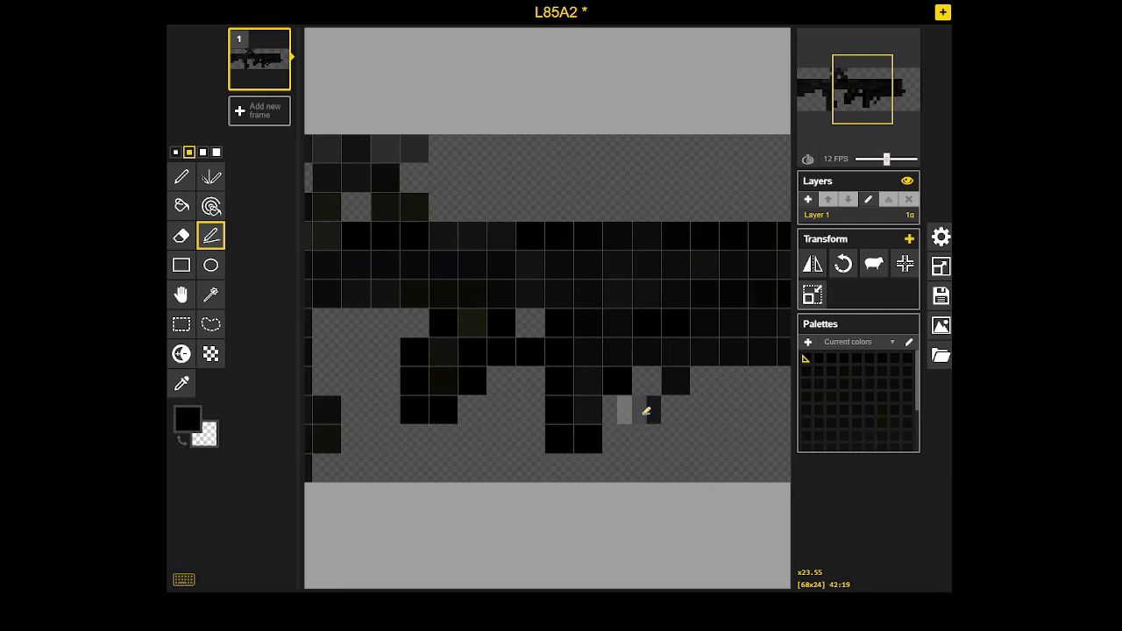
drag(630, 415, 631, 374)
click(649, 409)
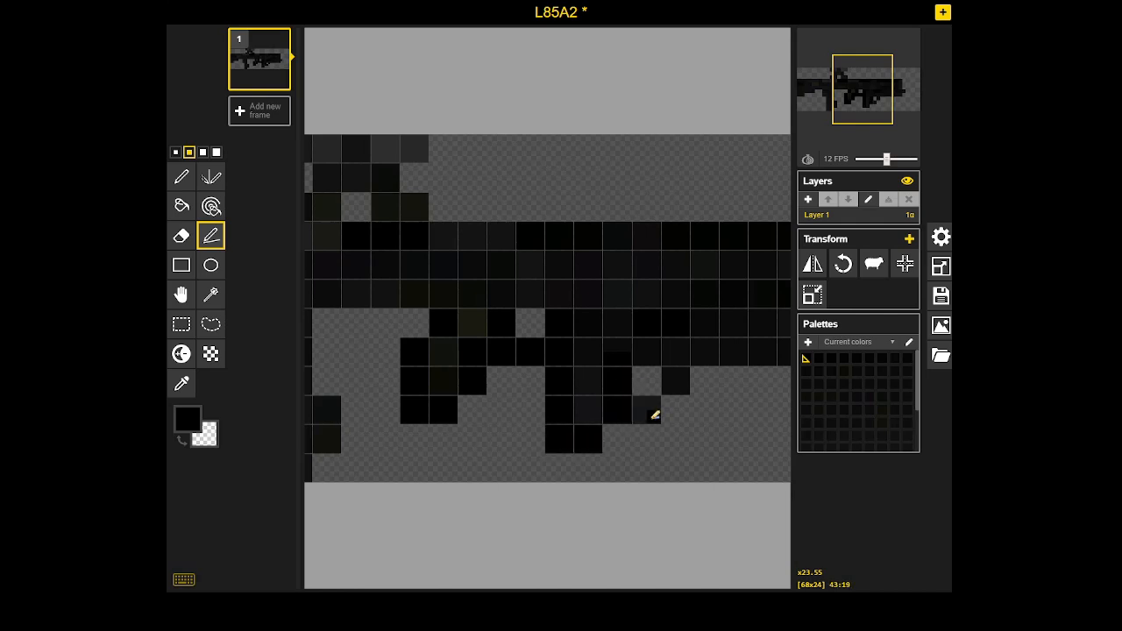
alt+click(617, 386)
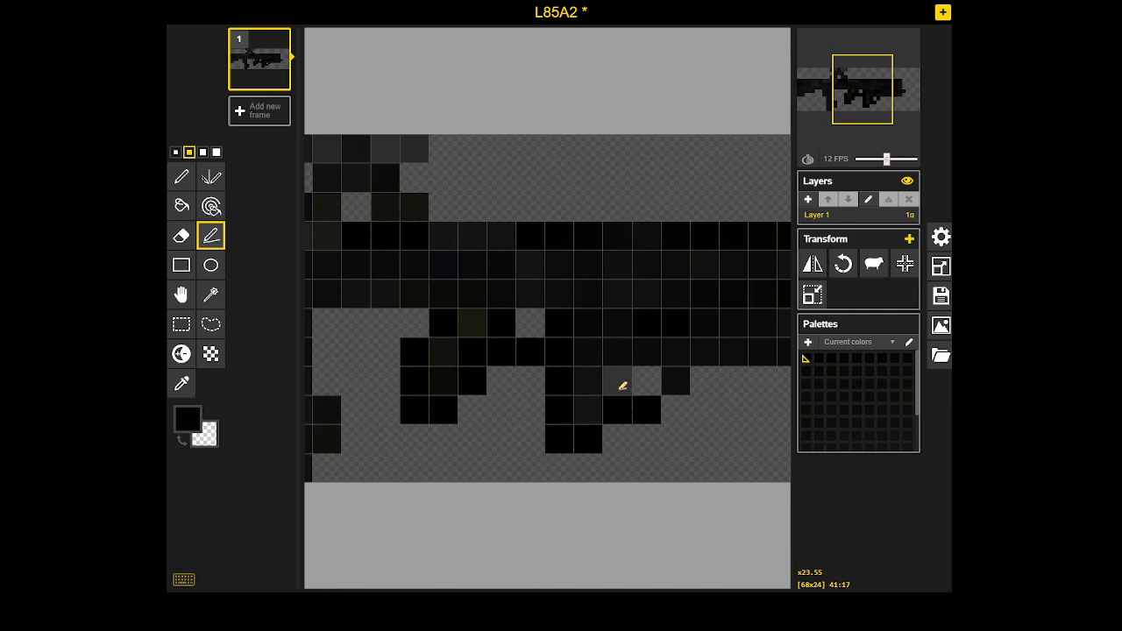
mouse_move(649, 382)
mouse_down()
mouse_move(536, 375)
mouse_move(546, 356)
mouse_move(729, 359)
mouse_up()
click(572, 386)
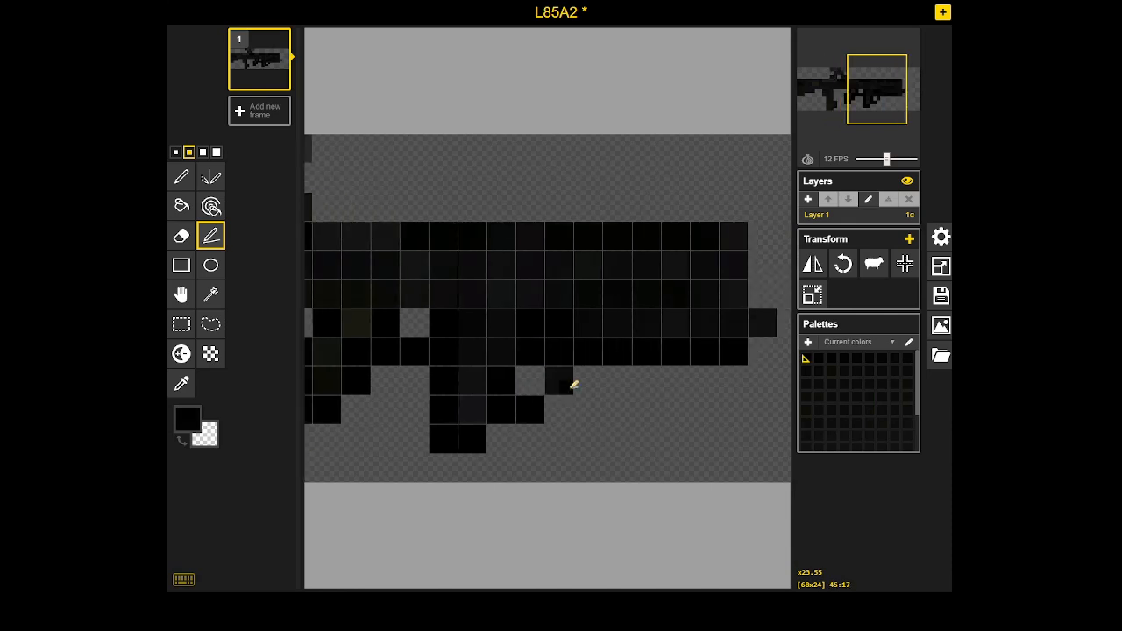
Blacken the launcher's underside and muzzle pixel, and draw a black barrel line from the handguard to the canvas edge
drag(660, 365, 559, 358)
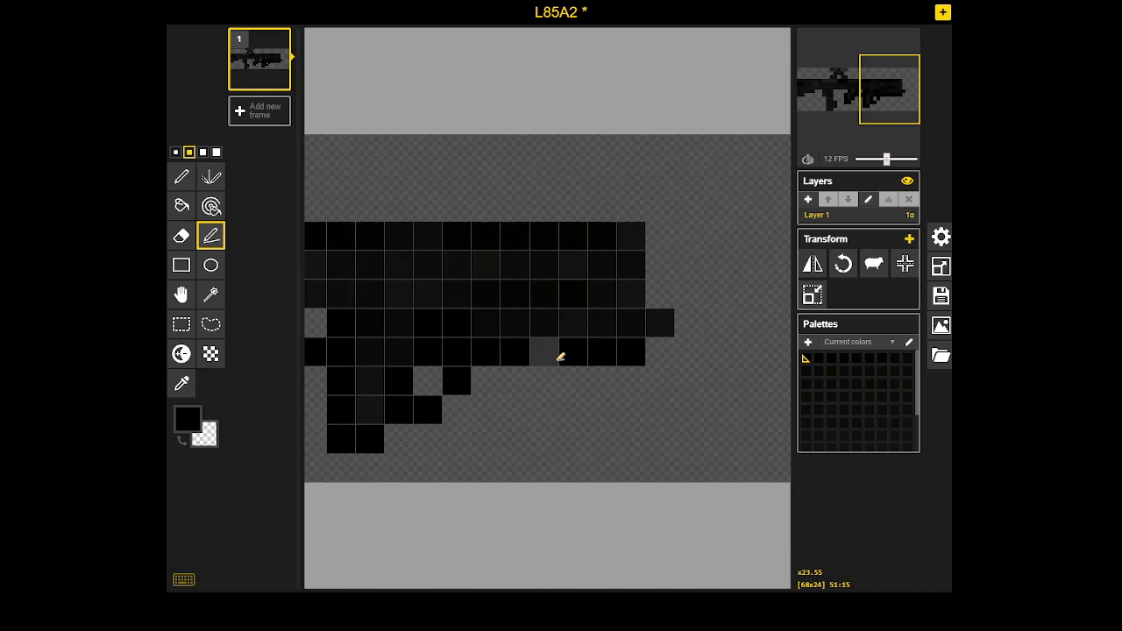
click(670, 328)
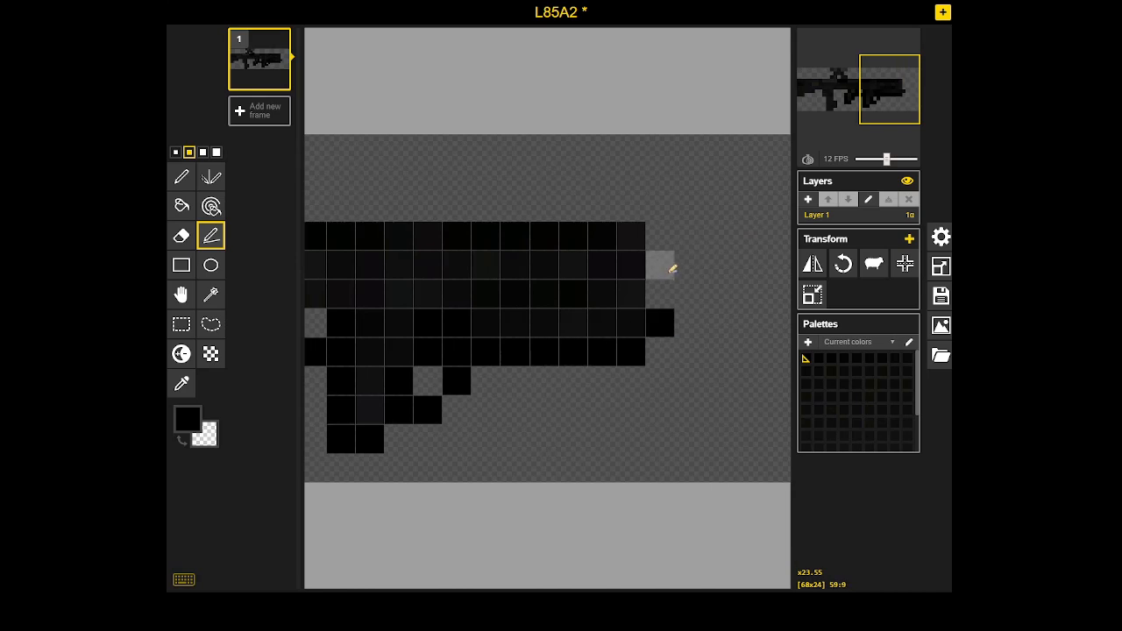
drag(672, 264, 791, 270)
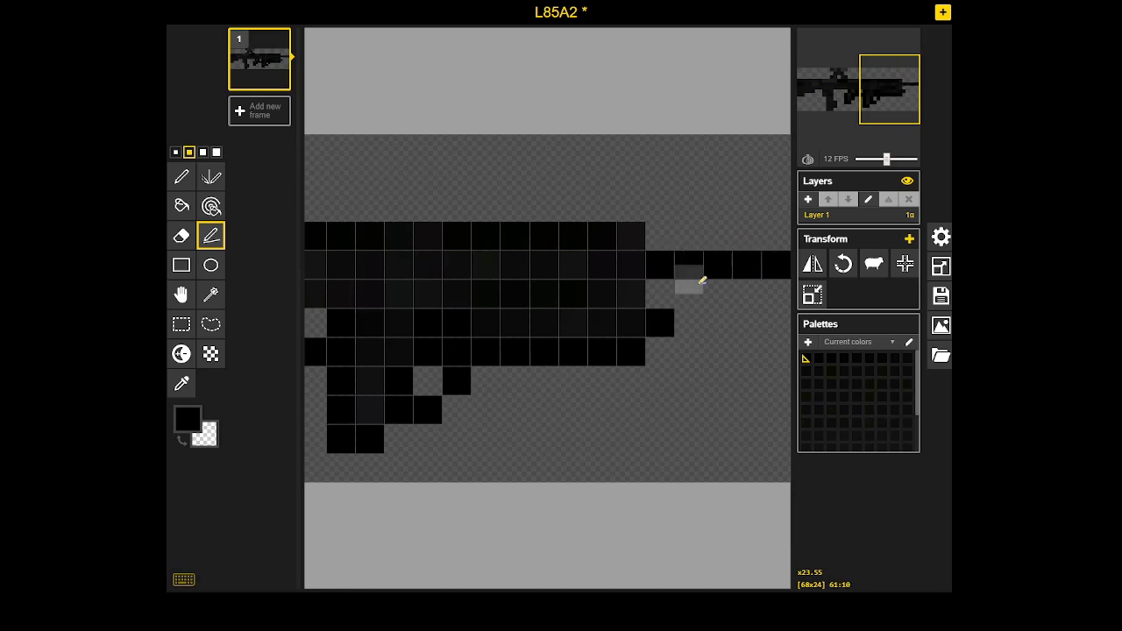
Darken the handguard's front end and trace its upper edge in black back towards the scope
click(637, 303)
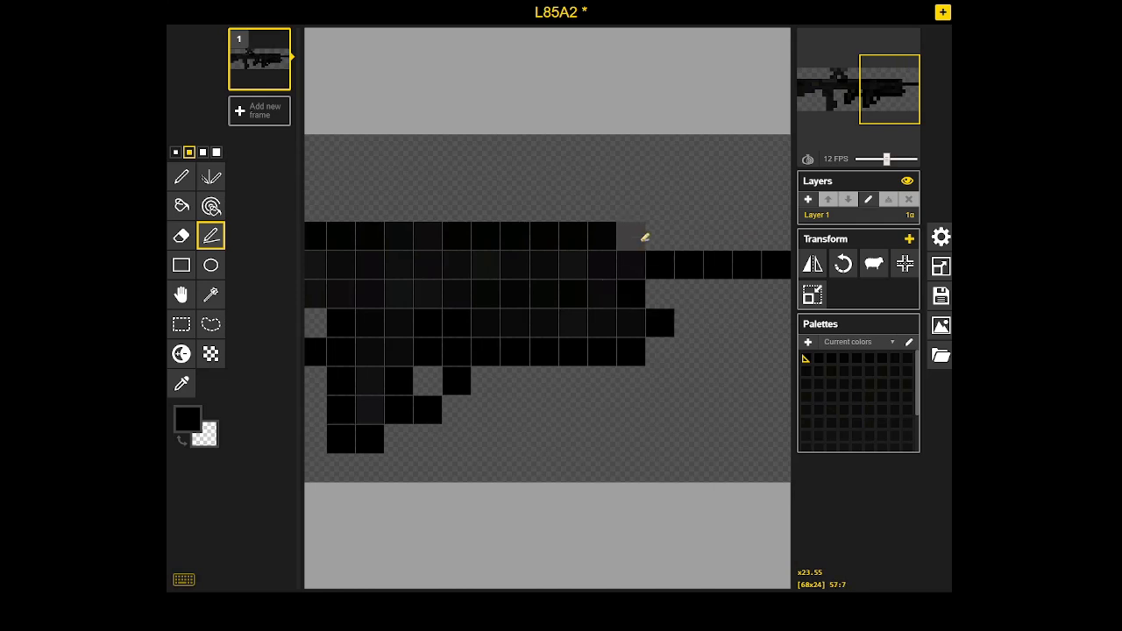
drag(642, 238, 464, 237)
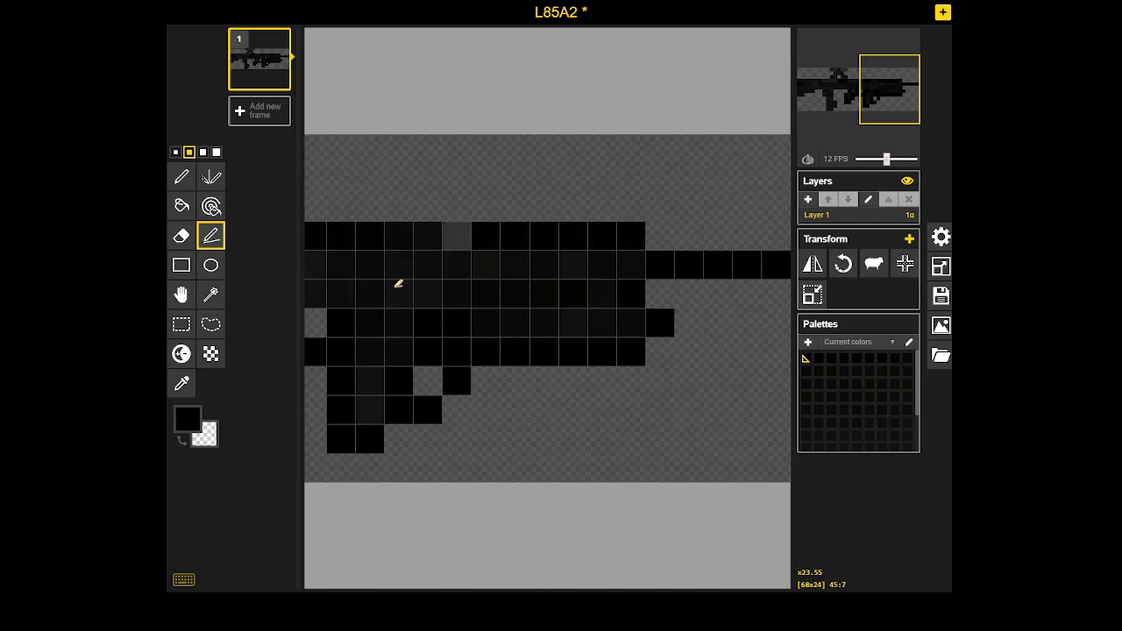
click(642, 272)
drag(513, 290, 649, 285)
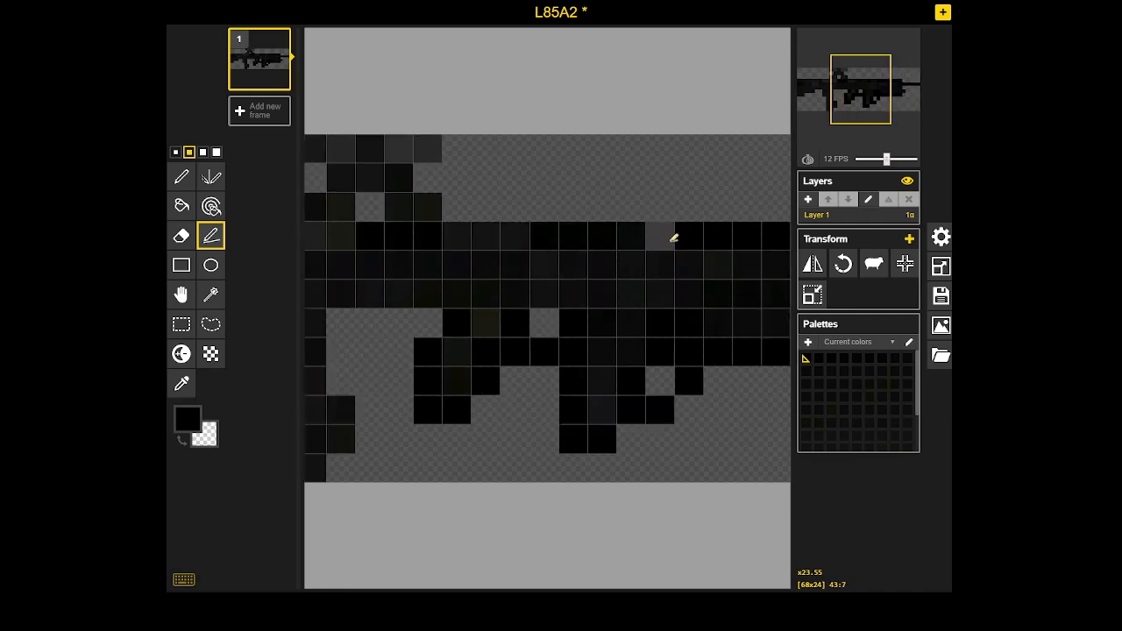
mouse_move(671, 238)
mouse_down()
mouse_move(466, 234)
mouse_move(611, 237)
mouse_up()
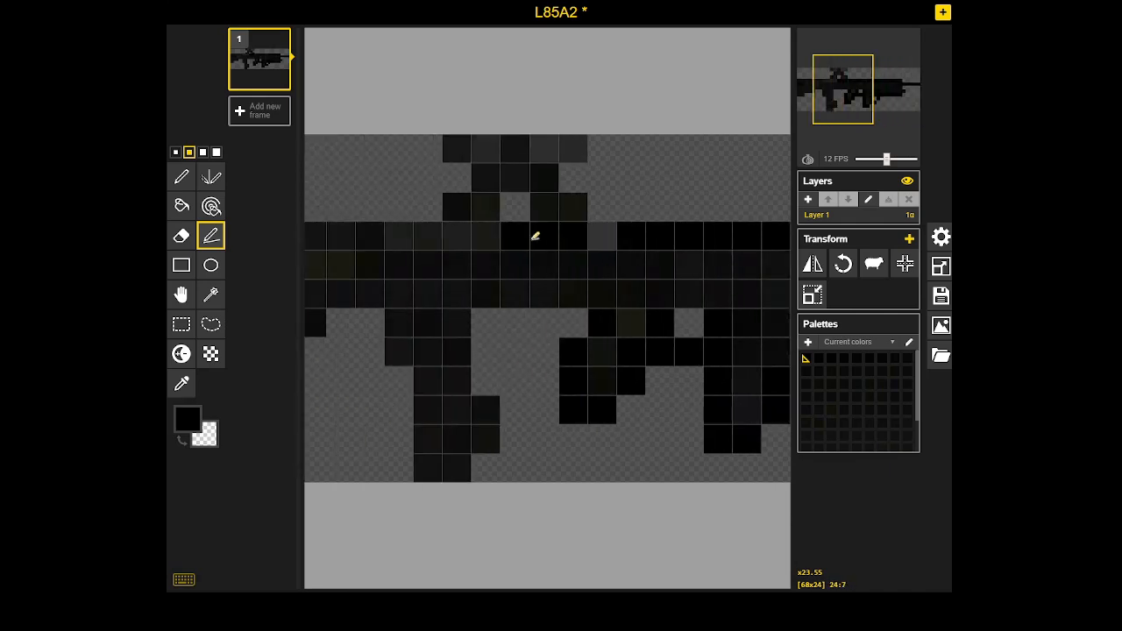
Trace the receiver's upper edge beneath the scope and its underside above the pistol grip in black
drag(584, 298, 493, 292)
click(499, 238)
drag(498, 238, 441, 239)
click(564, 325)
key(ctrl+z)
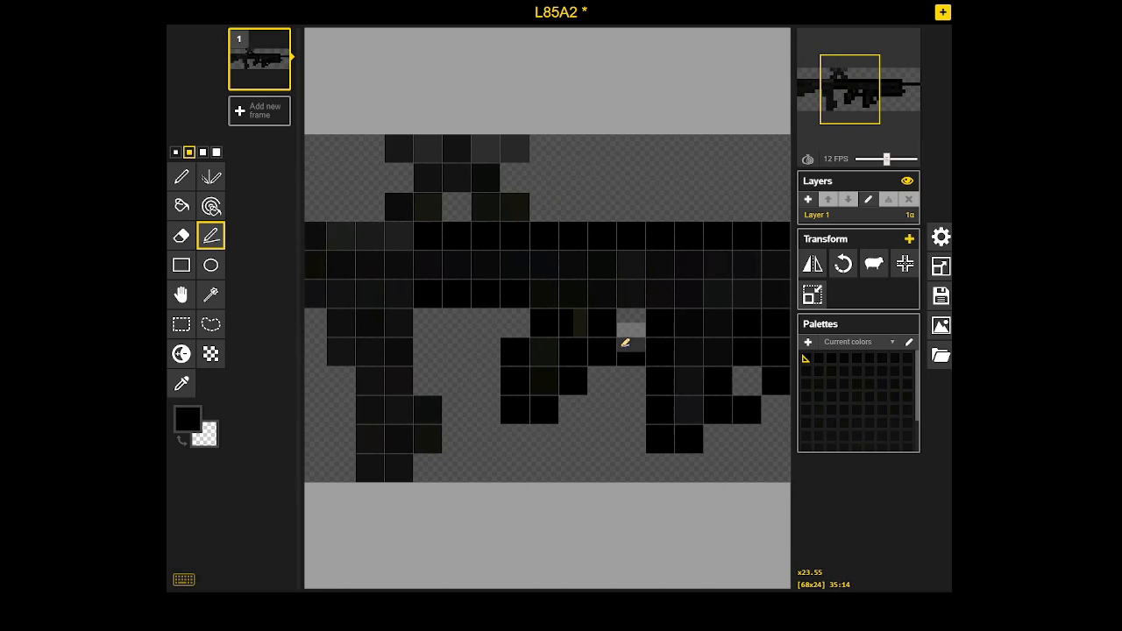
click(553, 327)
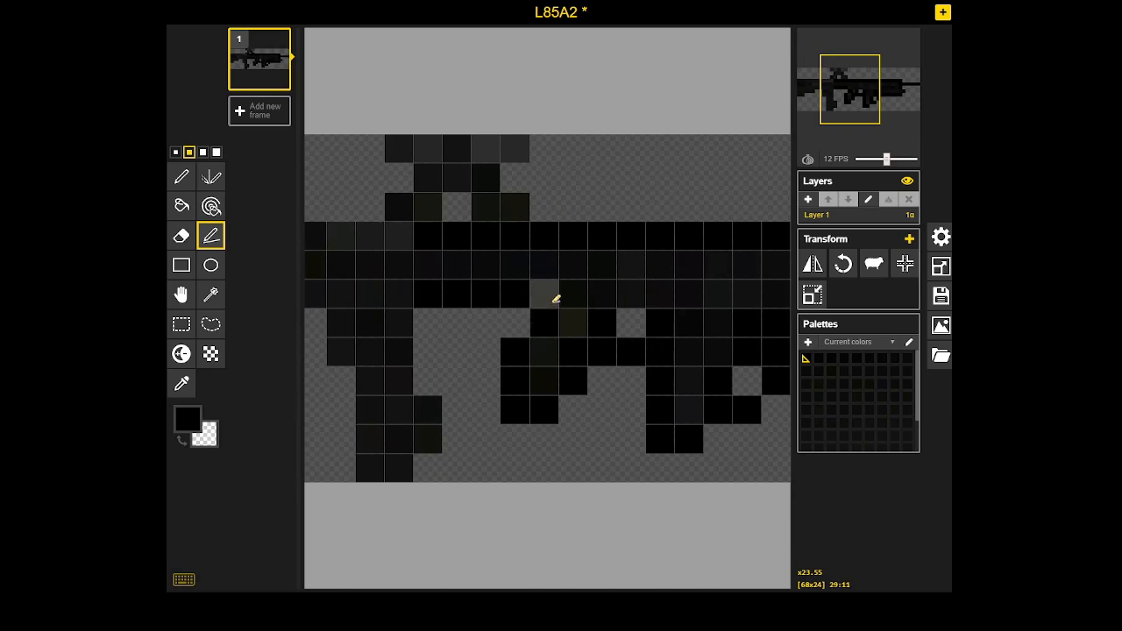
drag(553, 302, 643, 304)
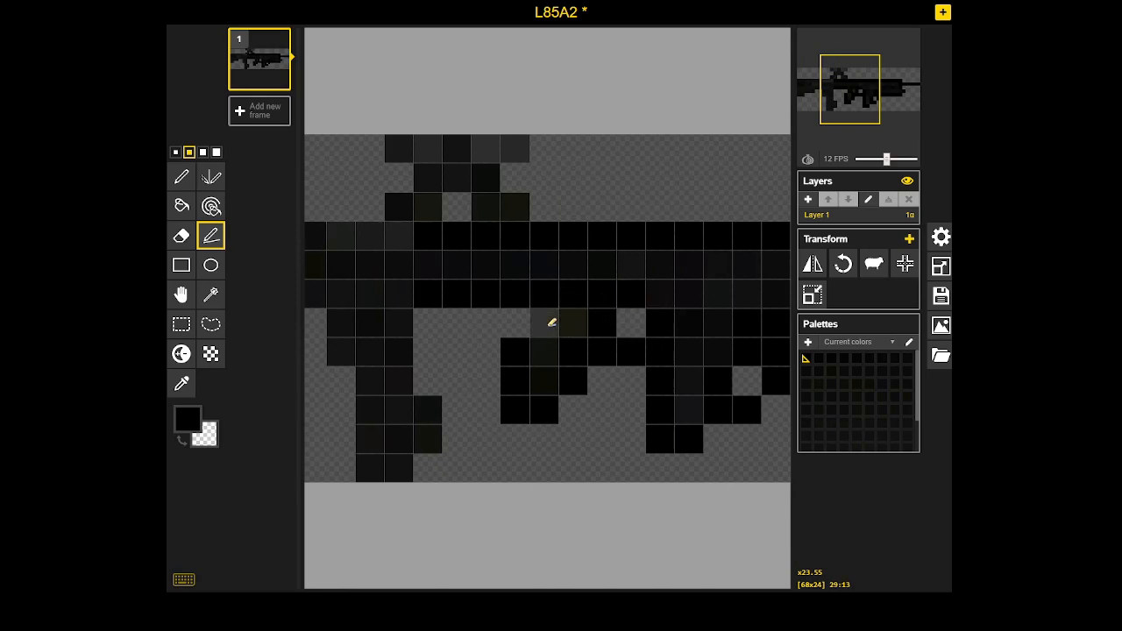
Outline the magazine in black, and trace the receiver's lower edge directly above it
drag(550, 326, 730, 324)
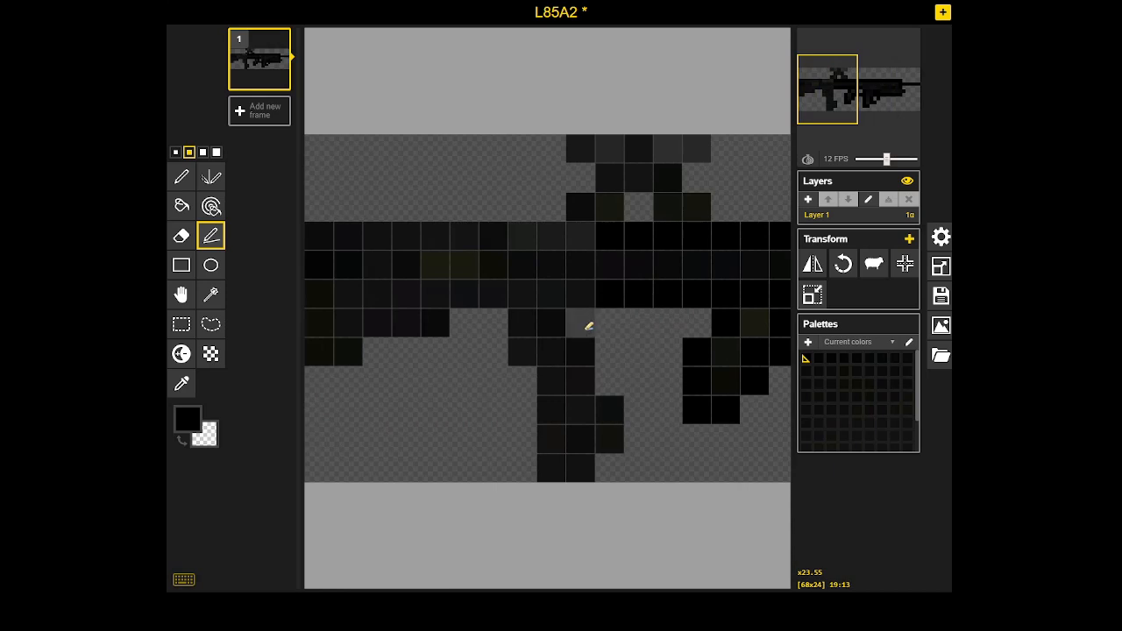
click(526, 384)
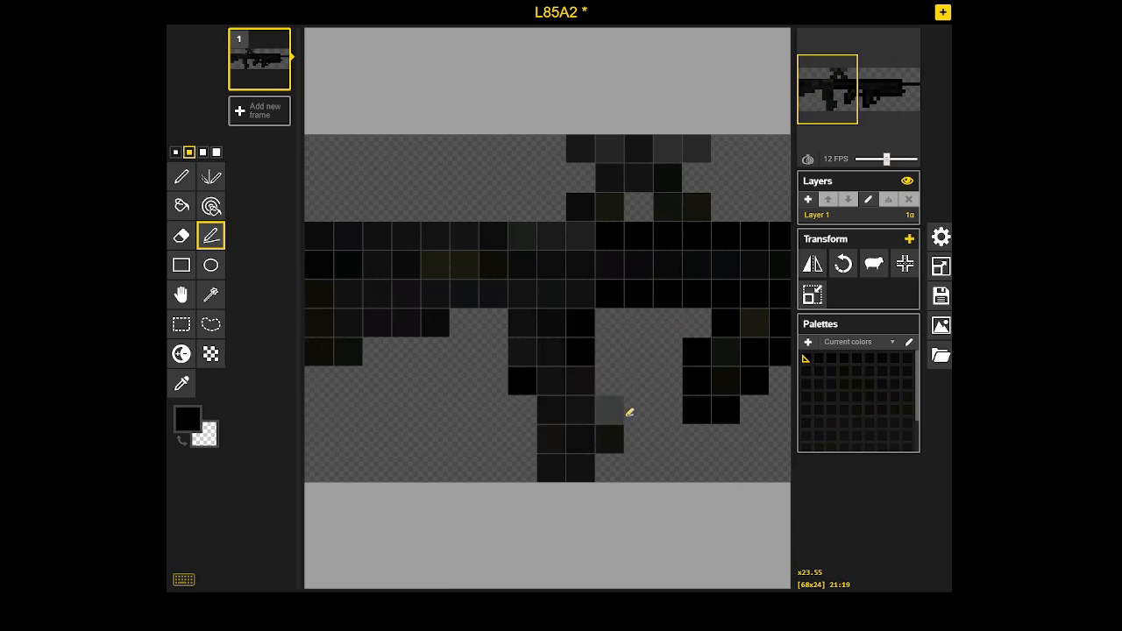
drag(629, 412, 618, 444)
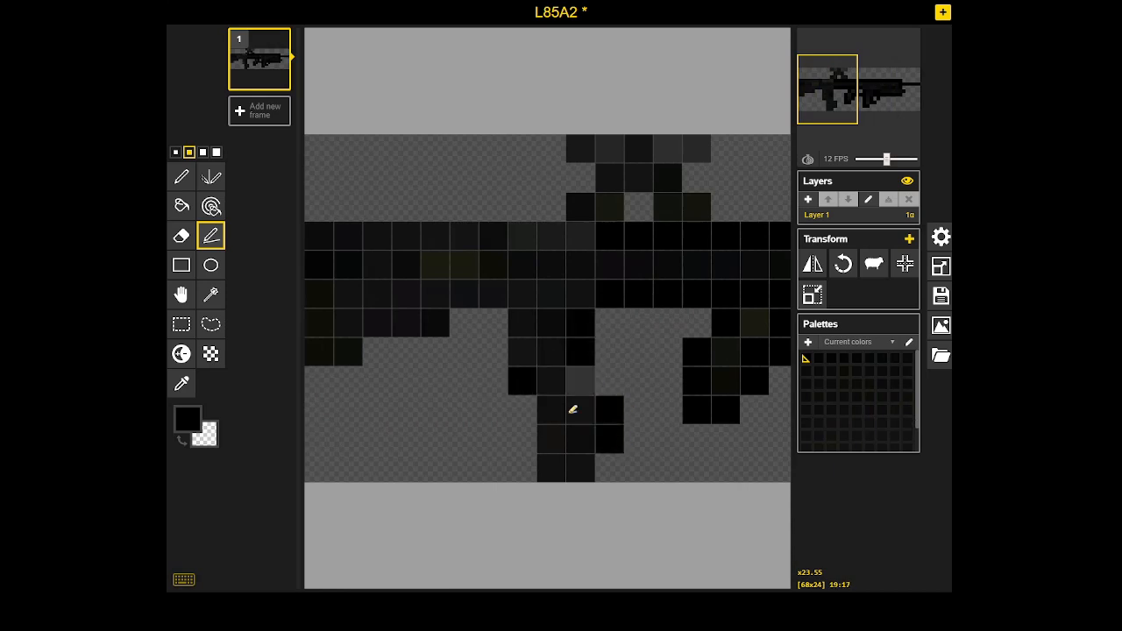
drag(555, 418, 558, 471)
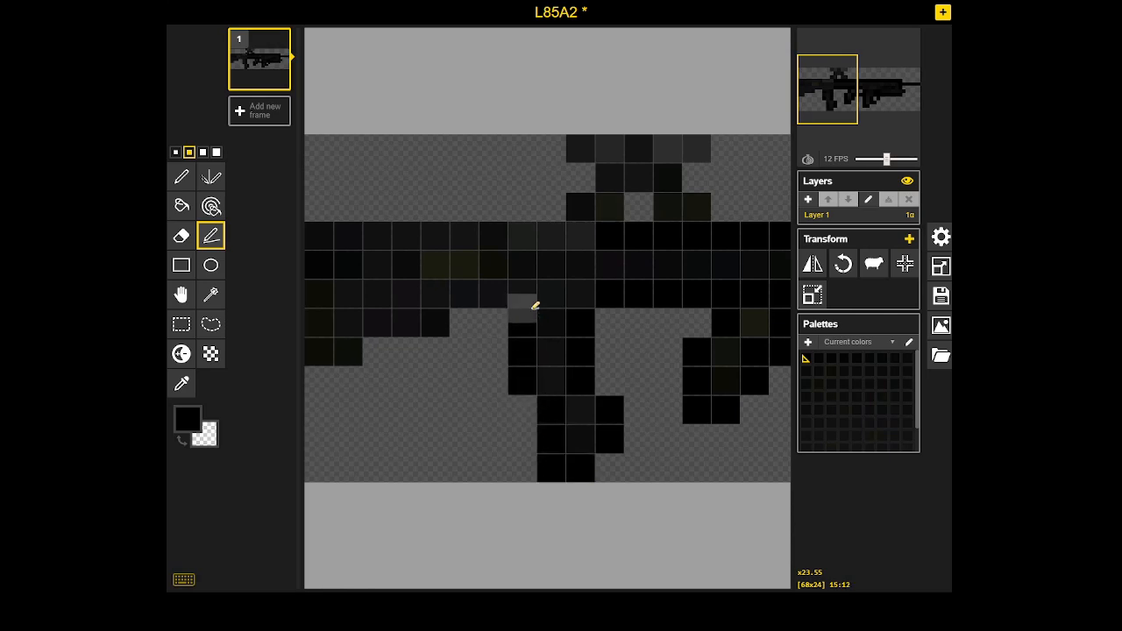
drag(533, 300, 590, 301)
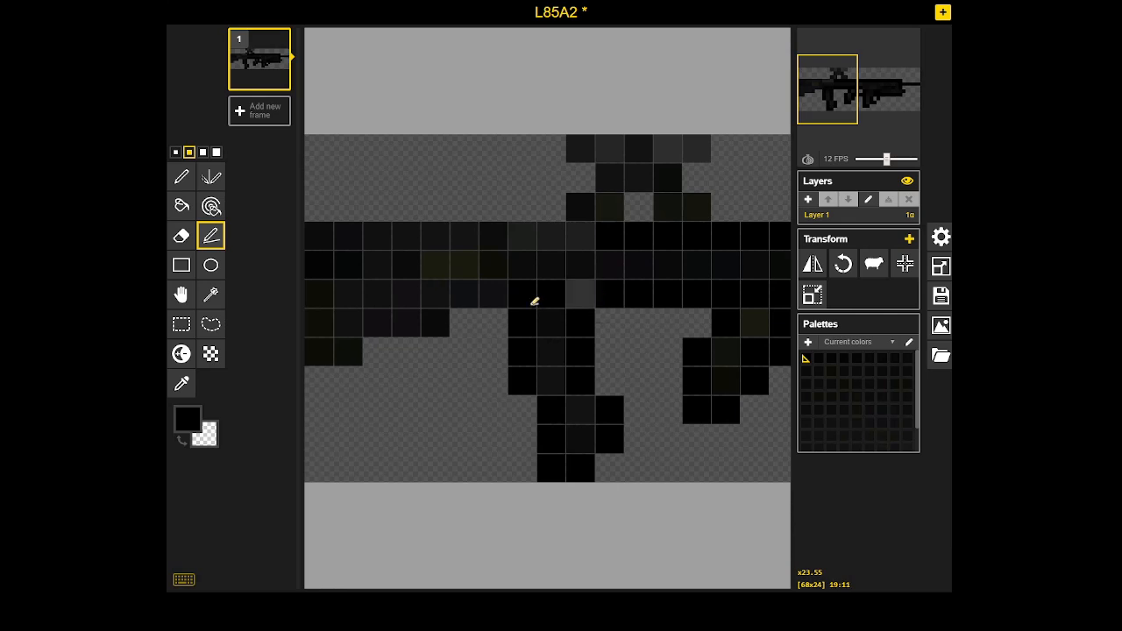
Blacken the remaining grey pixels along the stock's underside and the receiver's upper and lower edges
mouse_move(510, 300)
mouse_down()
mouse_move(468, 303)
mouse_move(551, 296)
mouse_move(390, 327)
mouse_move(349, 359)
mouse_move(329, 360)
mouse_move(334, 233)
mouse_move(599, 233)
mouse_up()
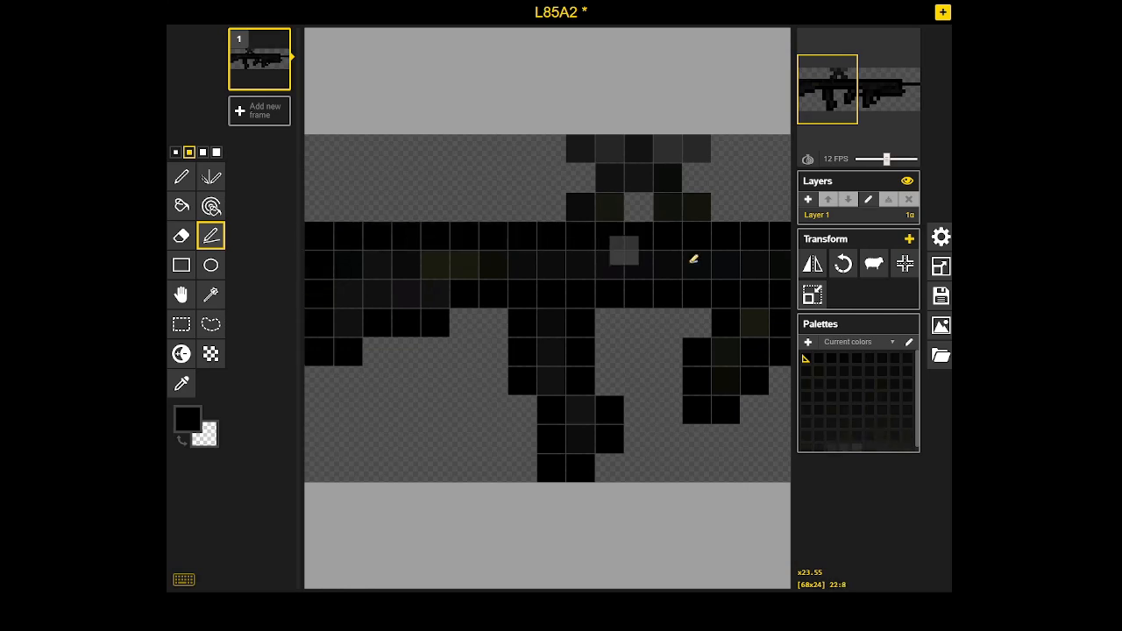
drag(780, 261, 579, 261)
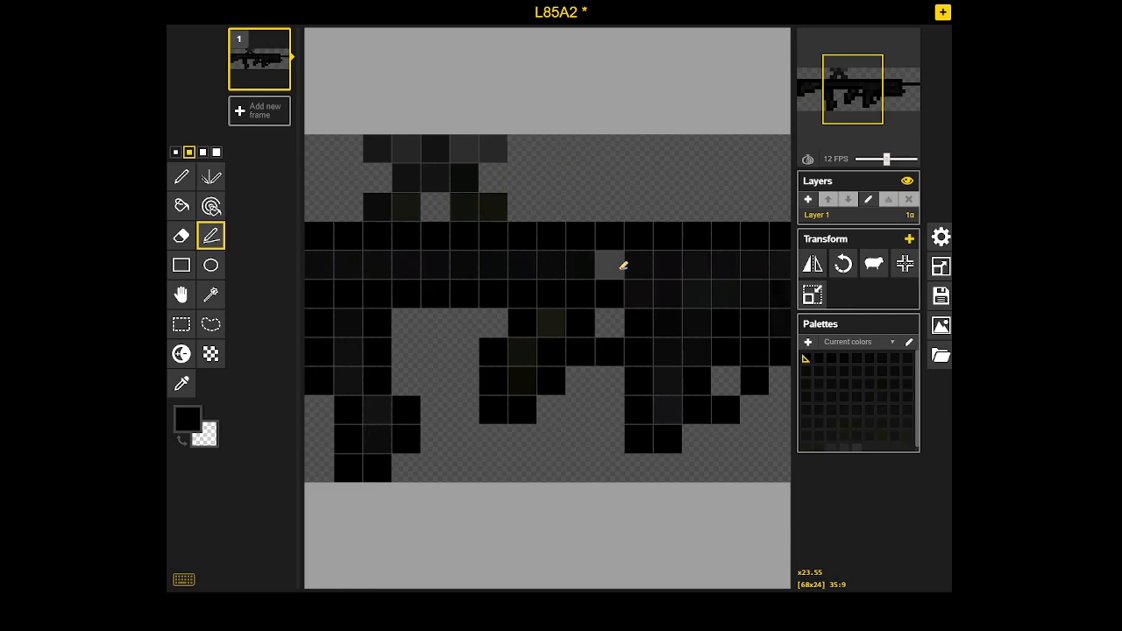
drag(621, 299, 737, 298)
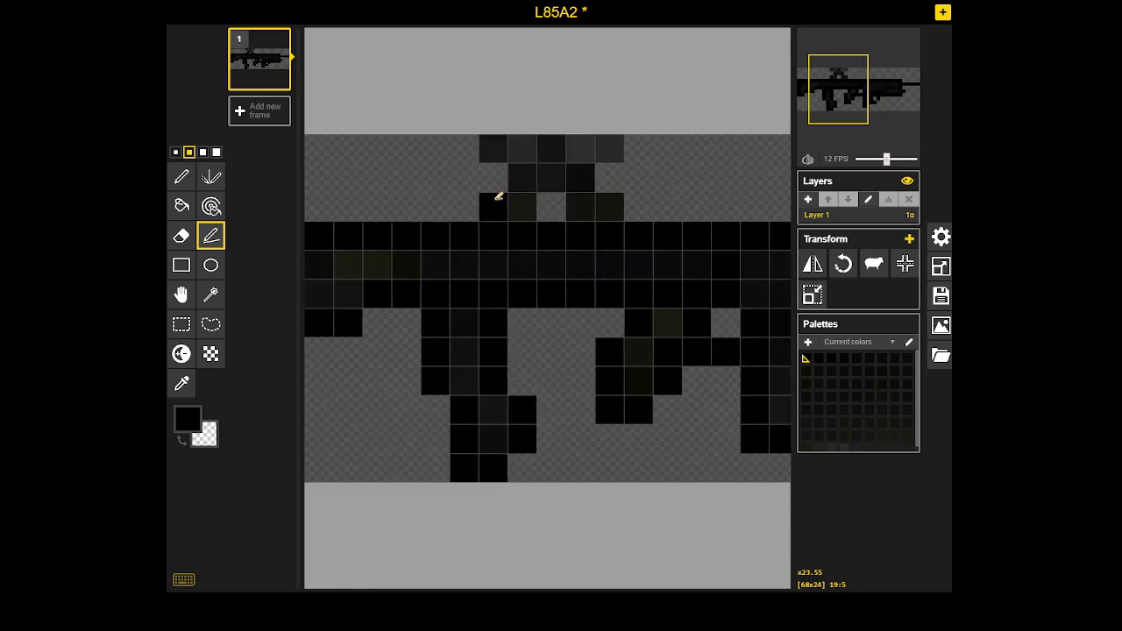
Outline the scope's mount and narrow middle section in black, filling its rear notch and the gap between its feet
drag(494, 180, 528, 179)
click(565, 210)
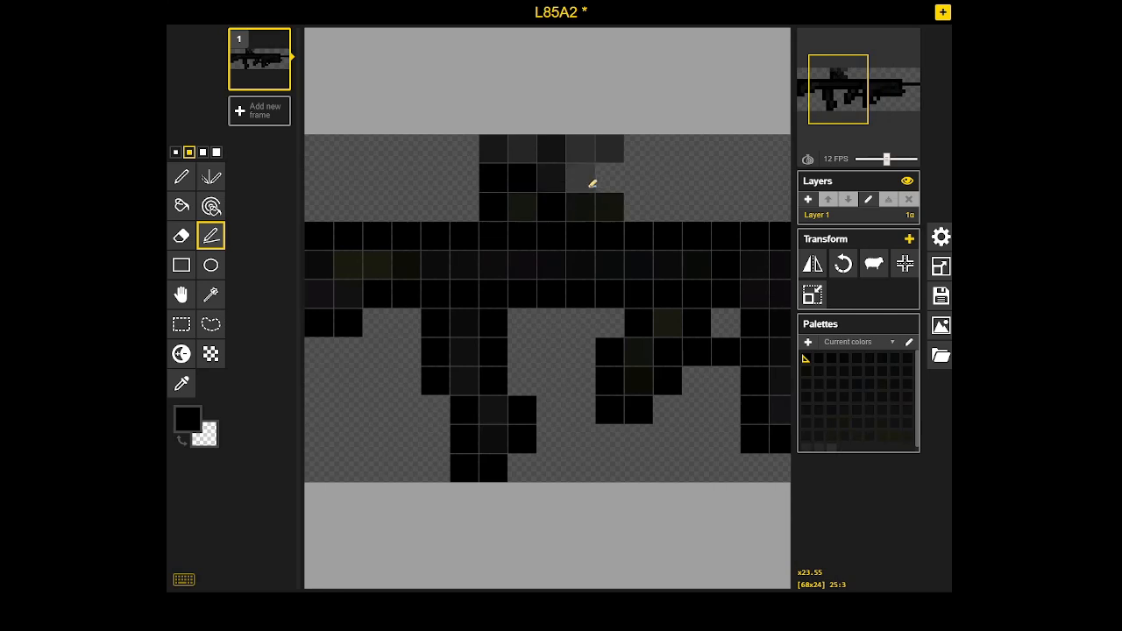
click(620, 210)
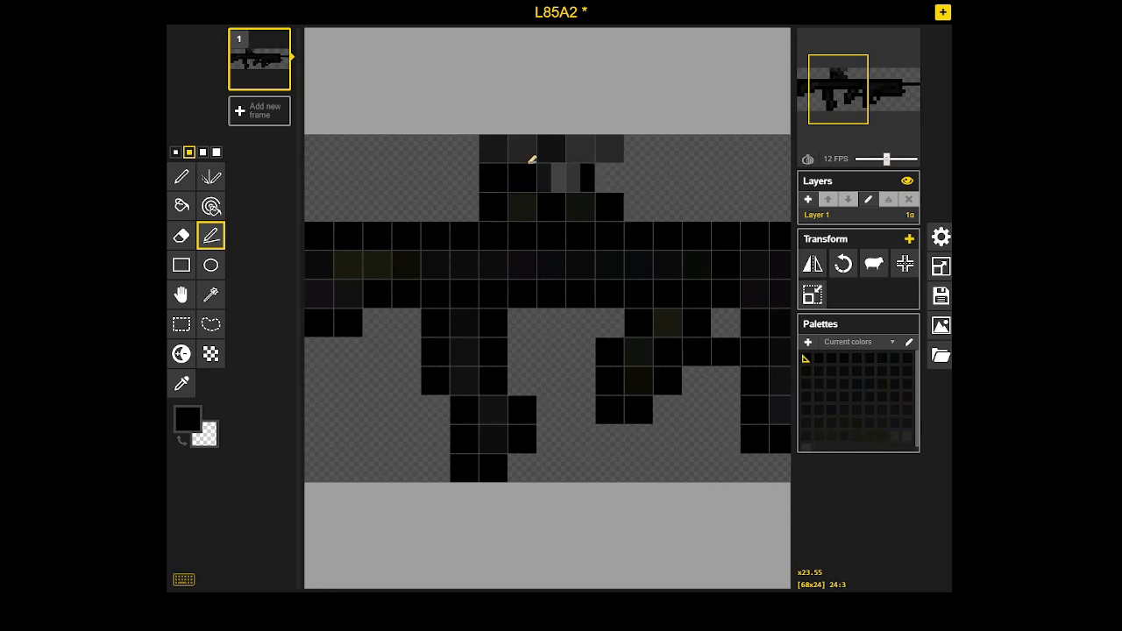
drag(501, 150, 611, 151)
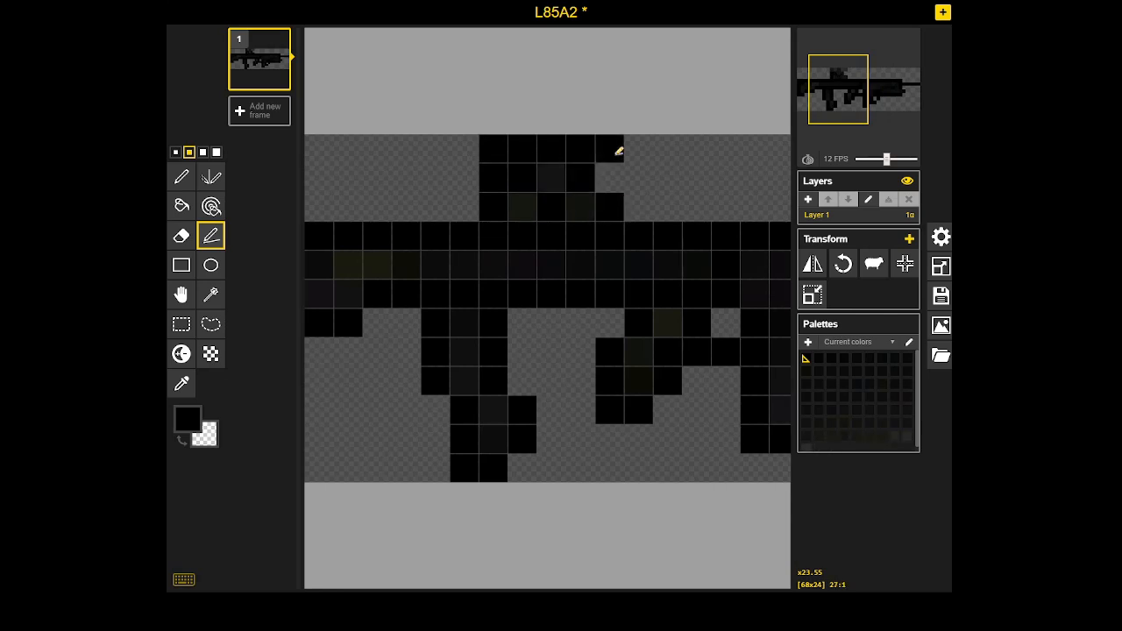
key(ctrl+z)
key(ctrl+z)
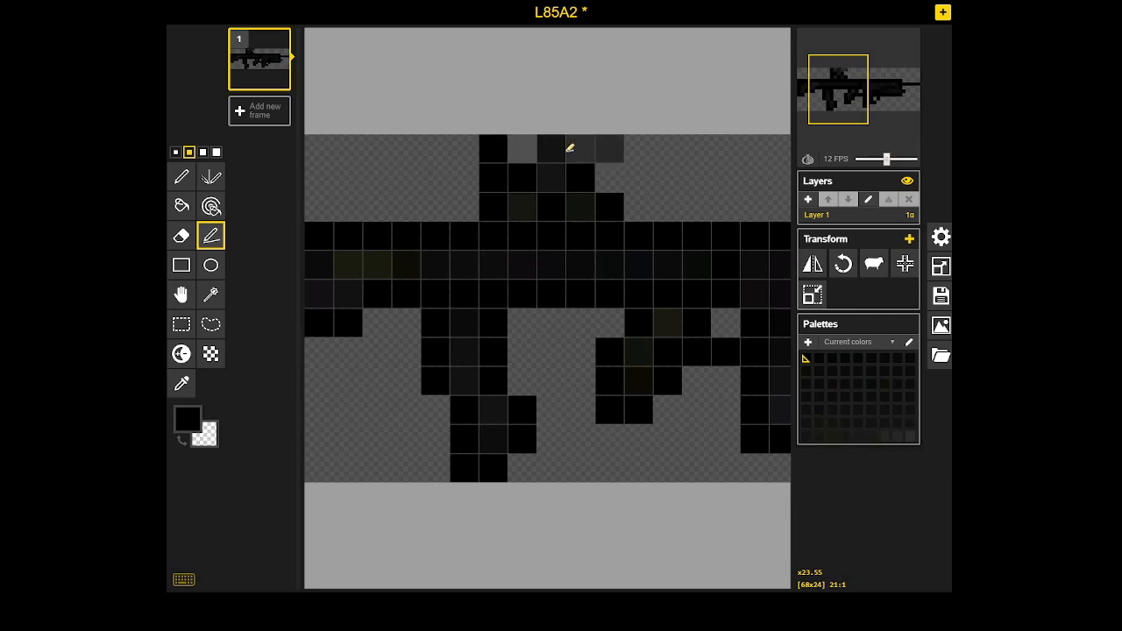
Blacken the scope's upper front corner pixel, undoing the extra black pixel placed beneath it
click(622, 150)
click(622, 169)
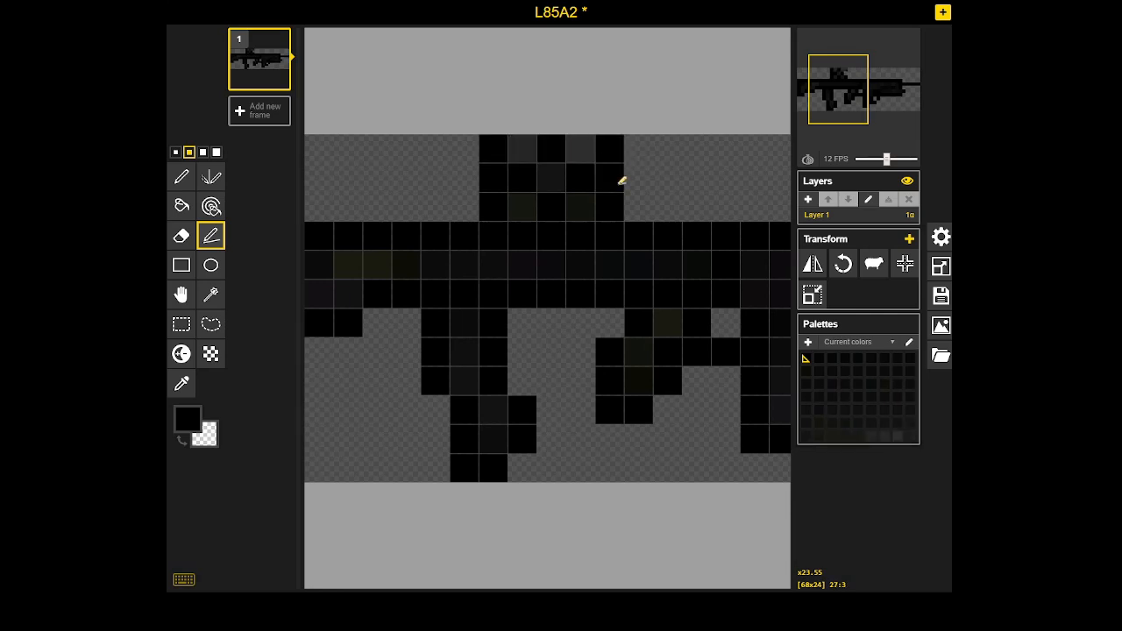
drag(737, 187, 623, 186)
key(ctrl+z)
key(ctrl+z)
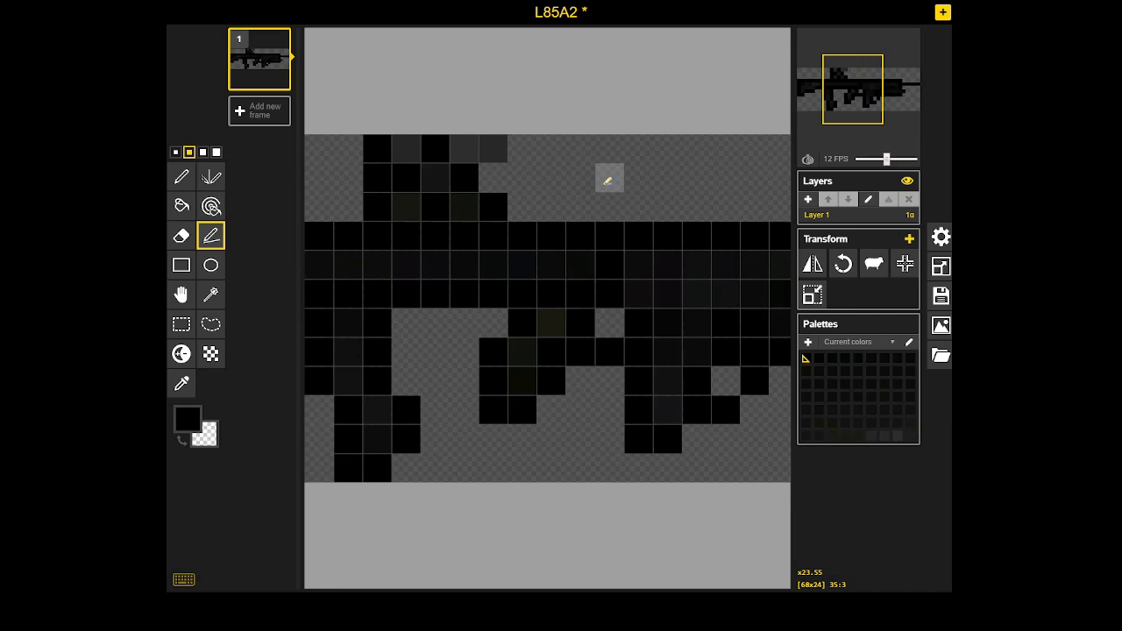
click(501, 149)
scroll(536, 201, down, 1)
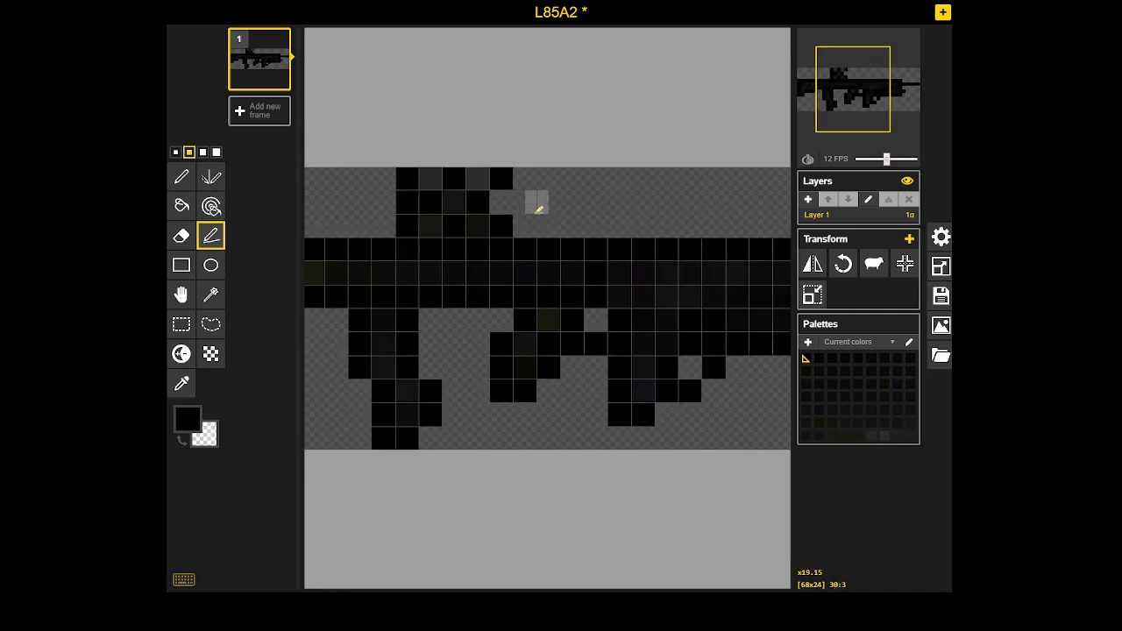
scroll(532, 204, up, 2)
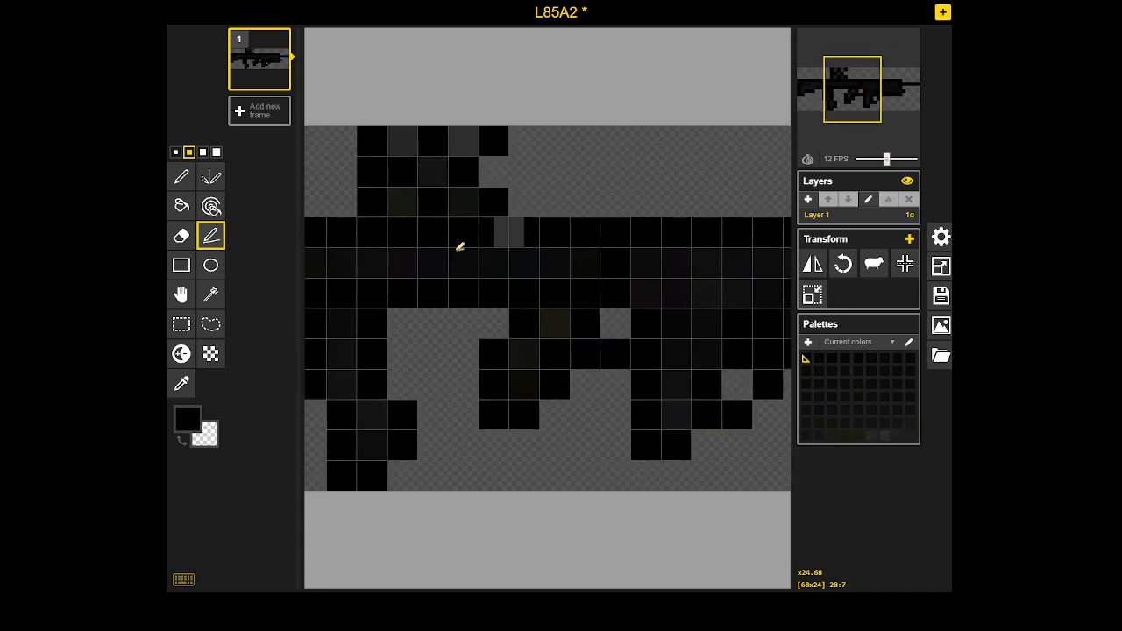
drag(458, 245, 624, 225)
scroll(623, 253, down, 4)
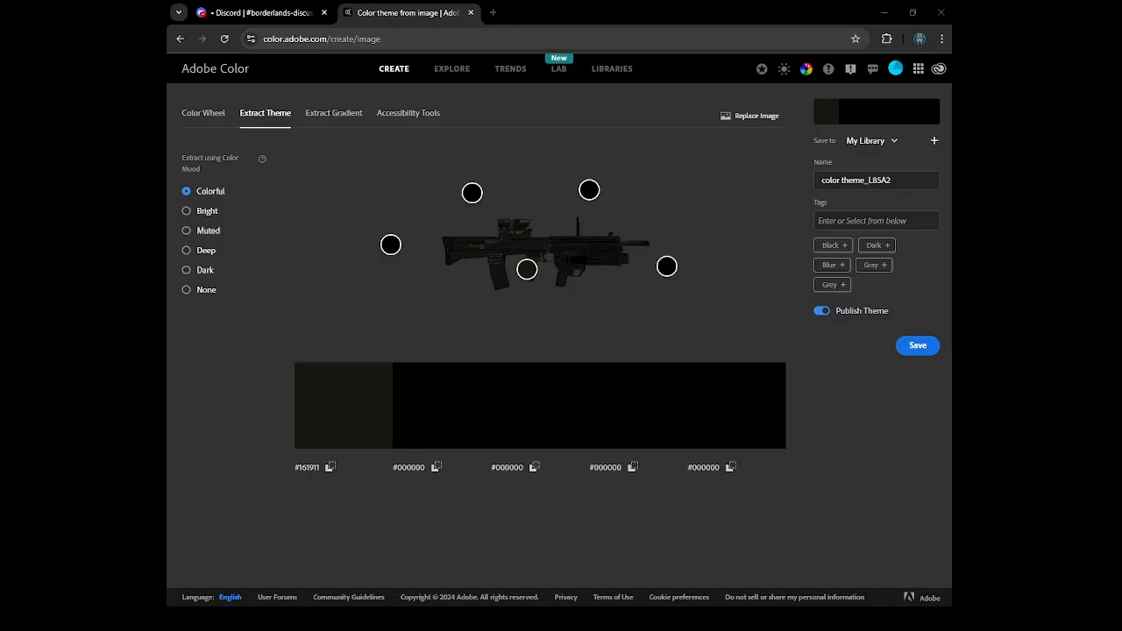
Sample the rifle image's magazine and handguard colours in Adobe Color and copy their hex codes, #131212 and #090809
drag(527, 275, 529, 268)
click(311, 476)
drag(528, 268, 498, 271)
click(307, 468)
drag(589, 189, 596, 240)
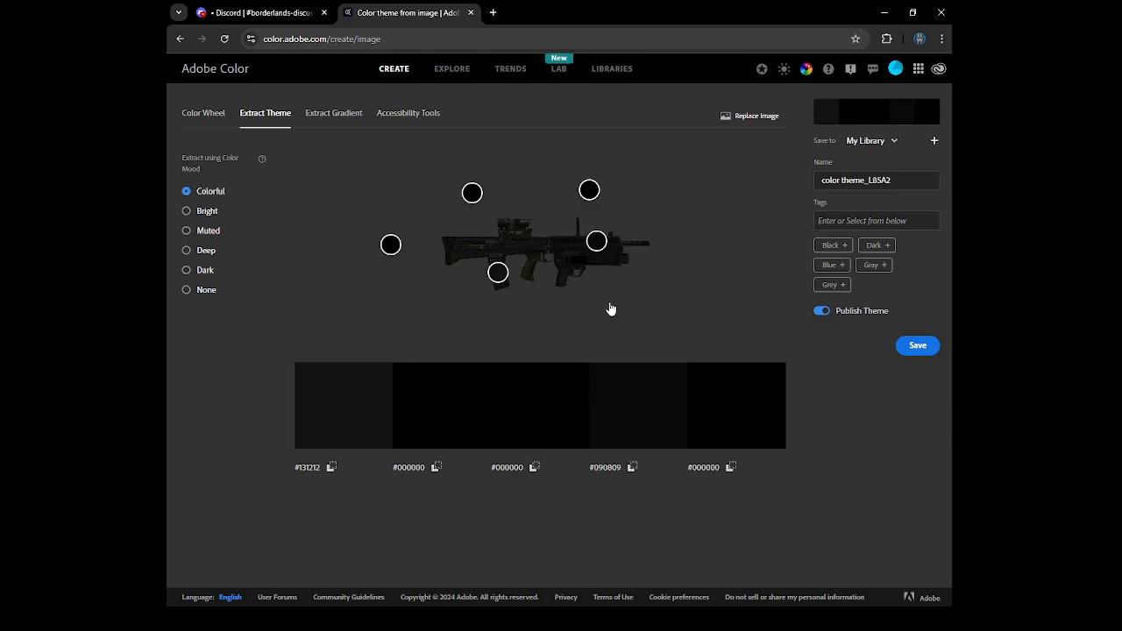
click(606, 468)
click(306, 468)
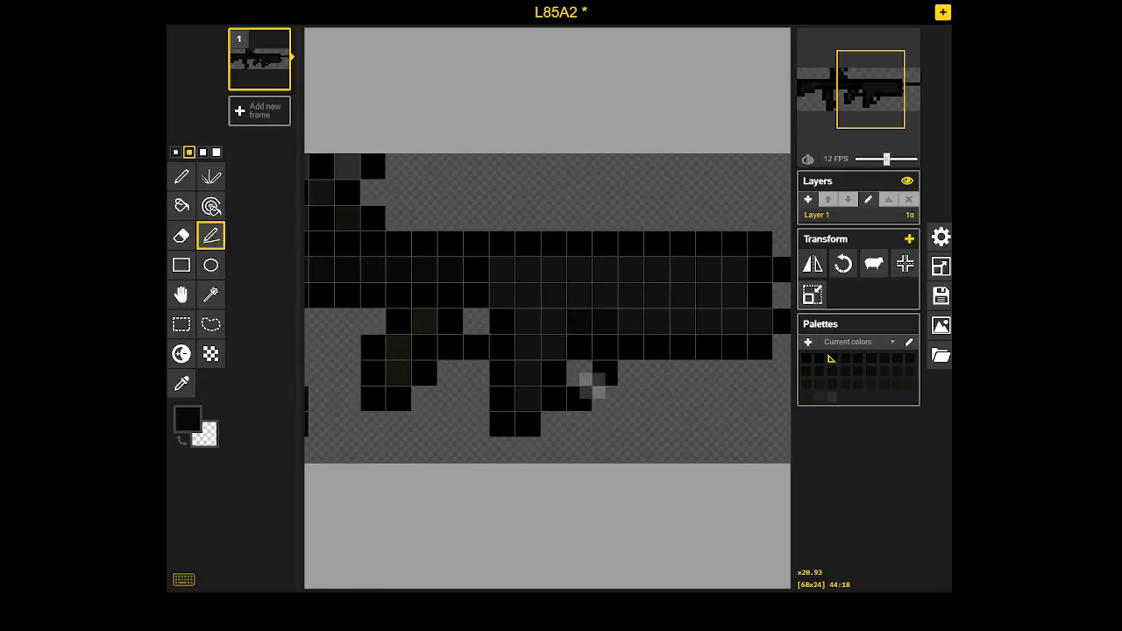
Switch to the L85A2 sprite in Piskel, paste the copied hex code as the drawing colour, and activate the Stroke tool
mouse_move(483, 324)
mouse_down()
mouse_move(721, 313)
mouse_move(483, 300)
mouse_move(577, 297)
mouse_up()
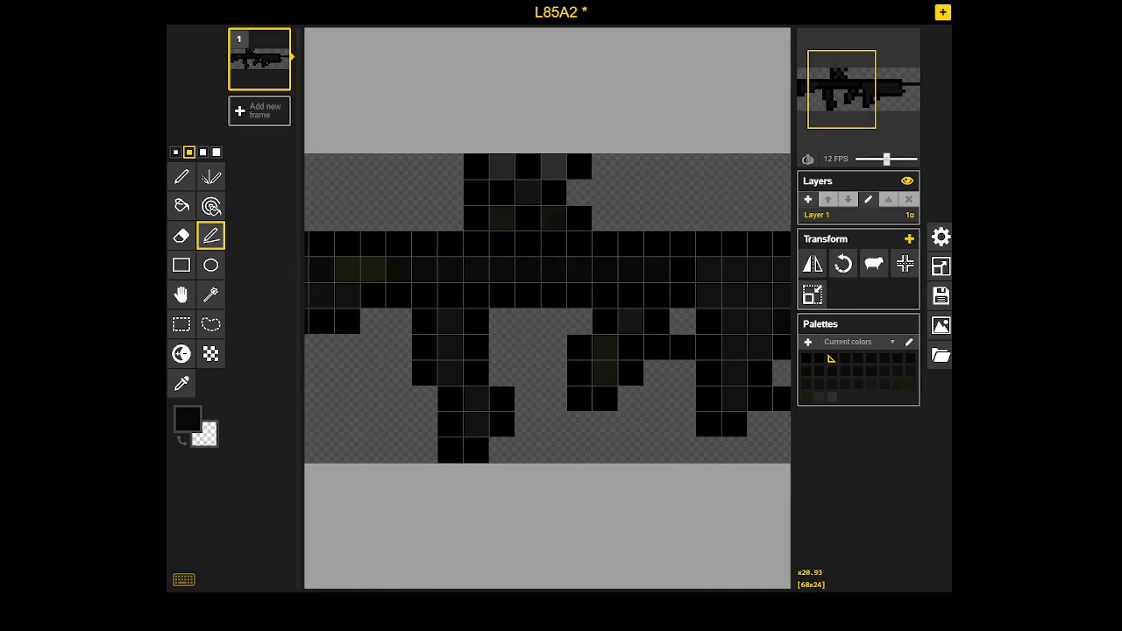
click(187, 419)
click(269, 541)
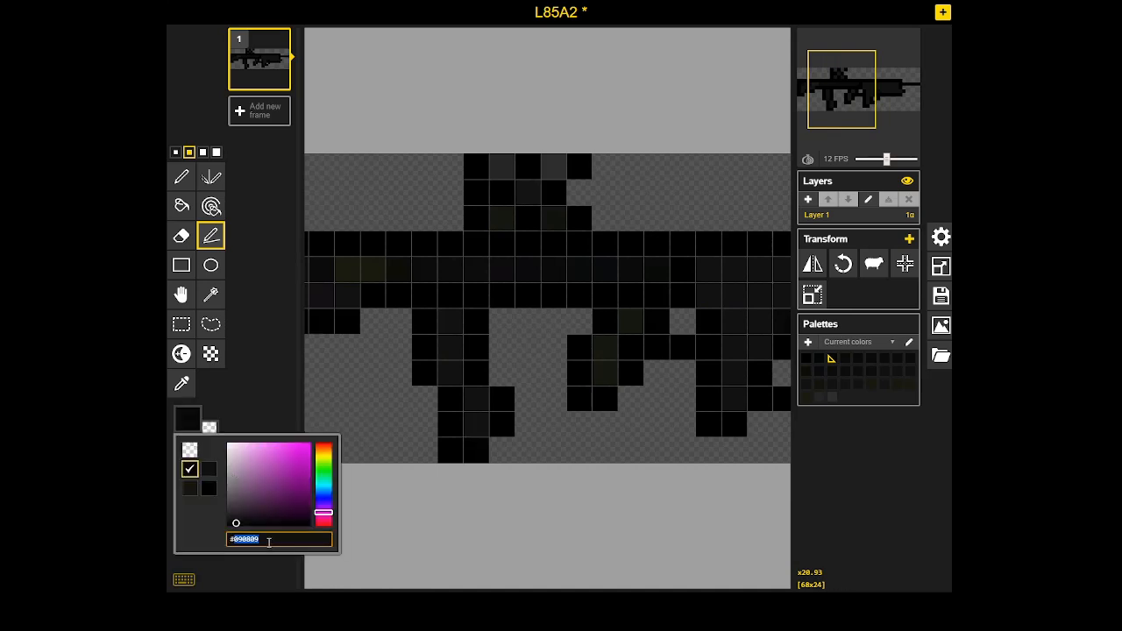
key(ctrl+v)
click(218, 246)
mouse_move(361, 248)
mouse_down()
mouse_move(433, 246)
mouse_move(437, 266)
mouse_move(355, 271)
mouse_up()
mouse_move(461, 273)
mouse_down()
mouse_move(332, 271)
mouse_move(485, 271)
mouse_up()
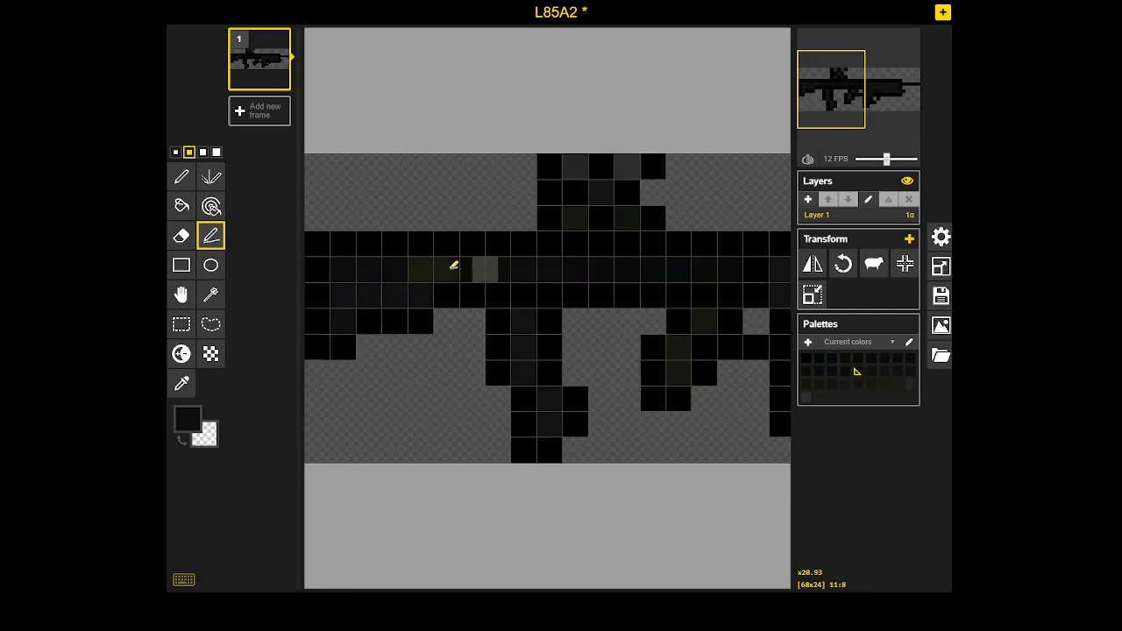
Paint an olive vertical stripe at the rear of the stock using the grip's colour, and recolour the stock's lower pixels dark grey
alt+click(690, 362)
drag(348, 326, 347, 275)
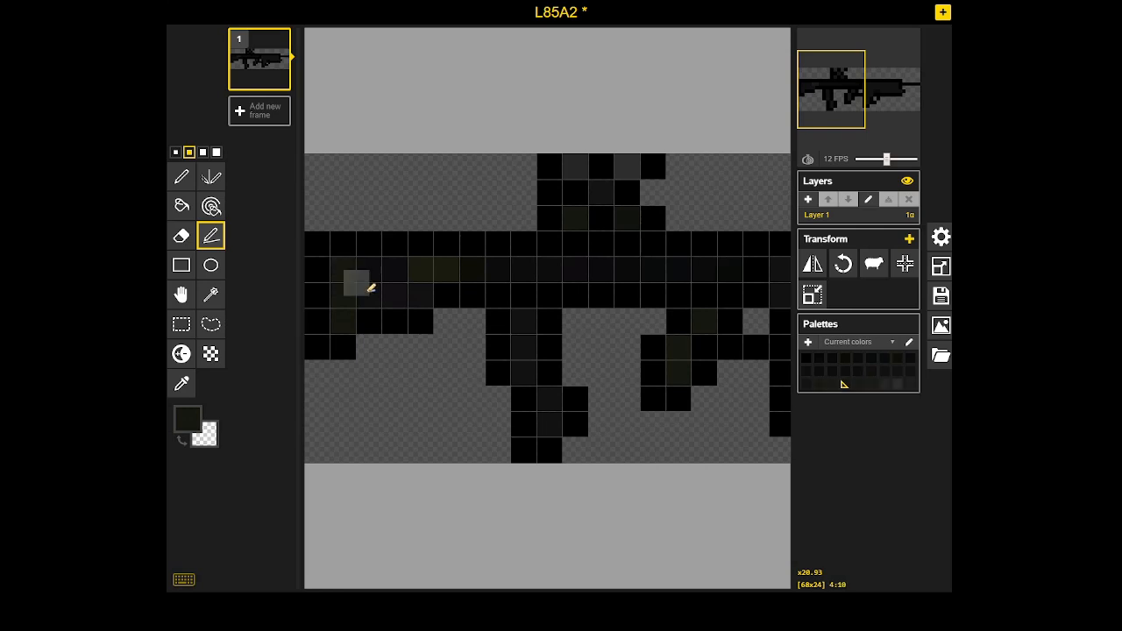
click(195, 421)
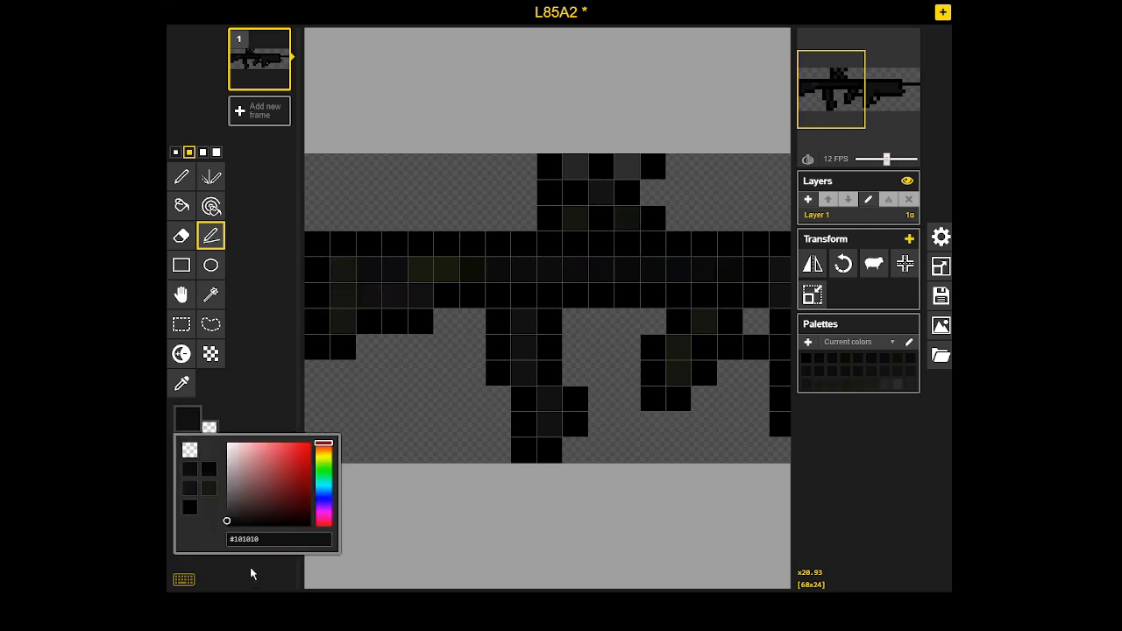
click(208, 473)
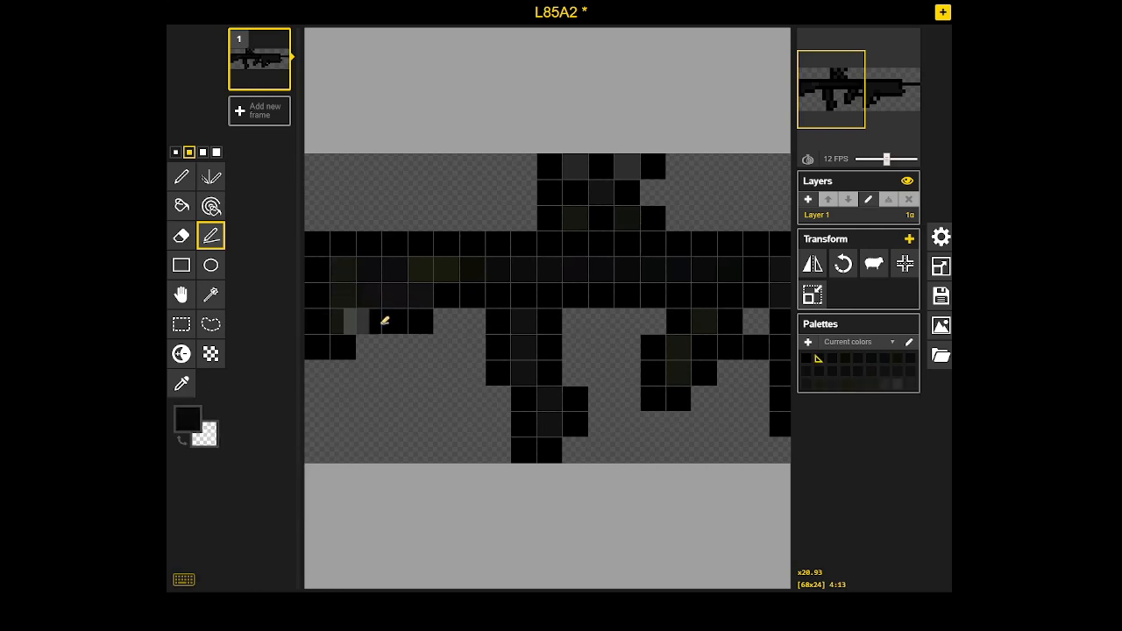
click(191, 422)
click(206, 471)
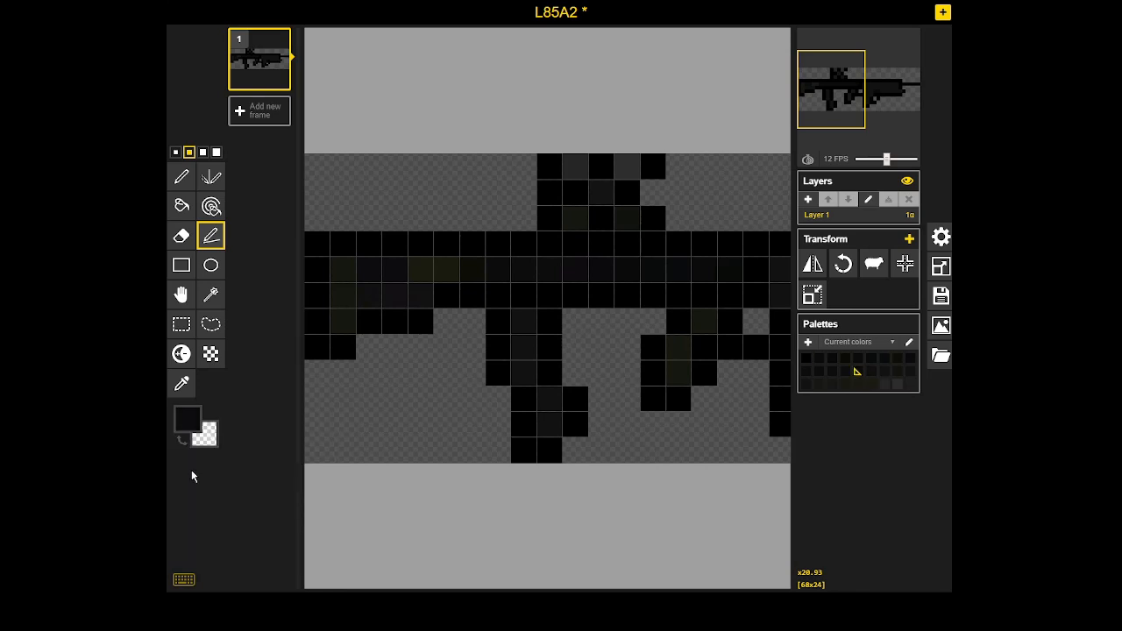
click(384, 301)
drag(383, 301, 425, 301)
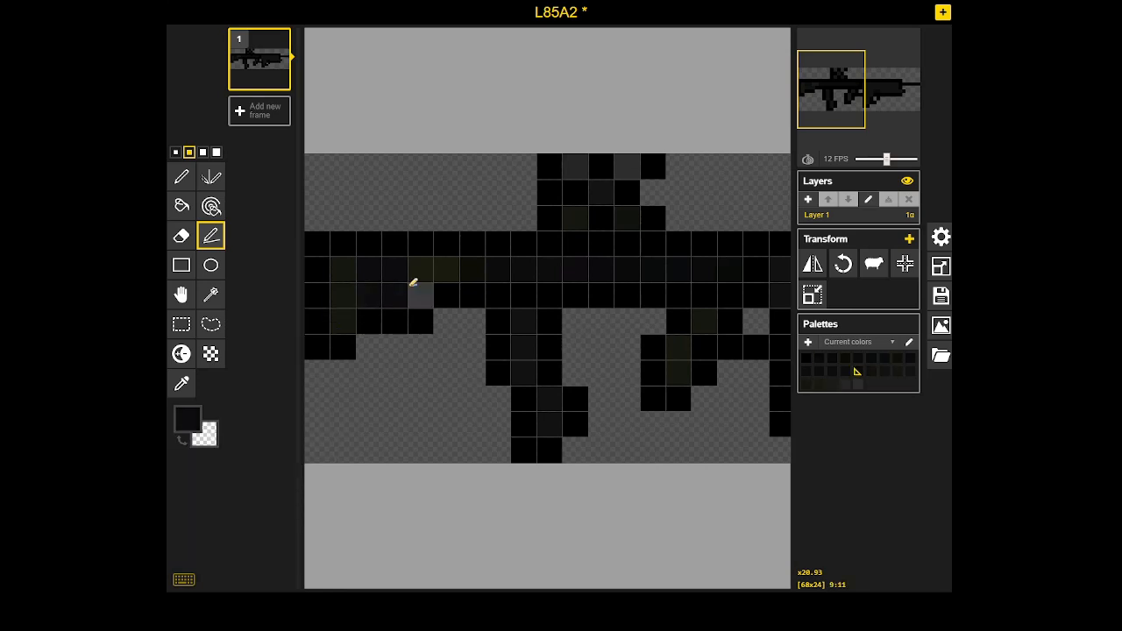
Repaint the receiver's middle pixel row in a neutral dark grey sampled from the sprite
mouse_move(480, 269)
mouse_down()
mouse_move(693, 285)
mouse_move(736, 271)
mouse_up()
drag(721, 270, 513, 267)
mouse_move(580, 270)
mouse_down()
mouse_move(399, 265)
mouse_move(594, 283)
mouse_up()
click(182, 208)
alt+click(414, 283)
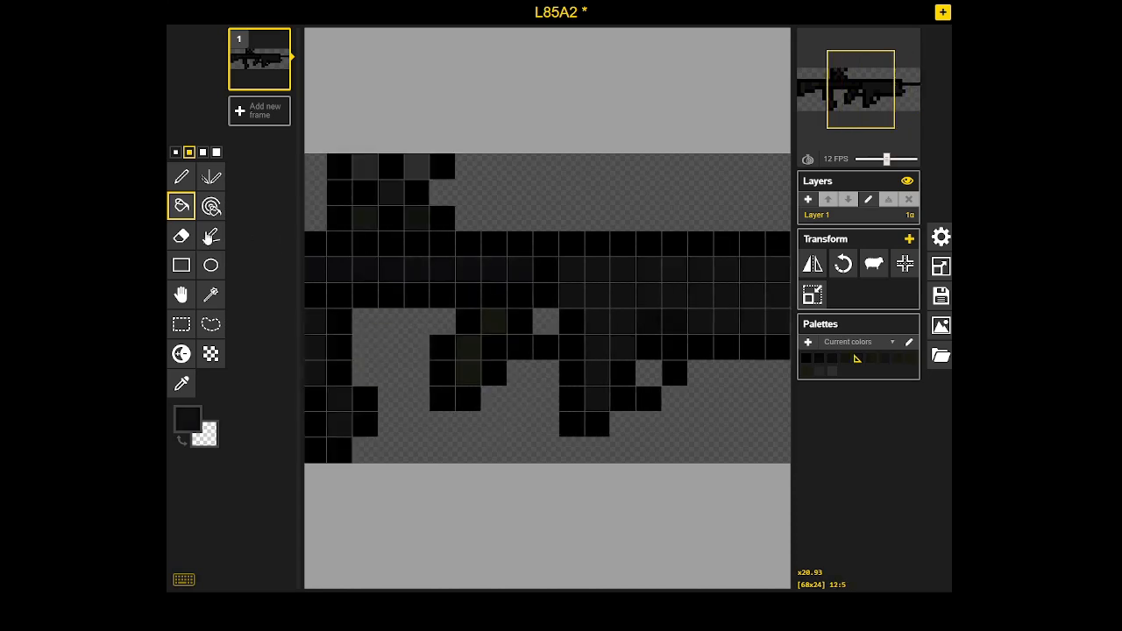
click(210, 235)
drag(455, 255, 559, 251)
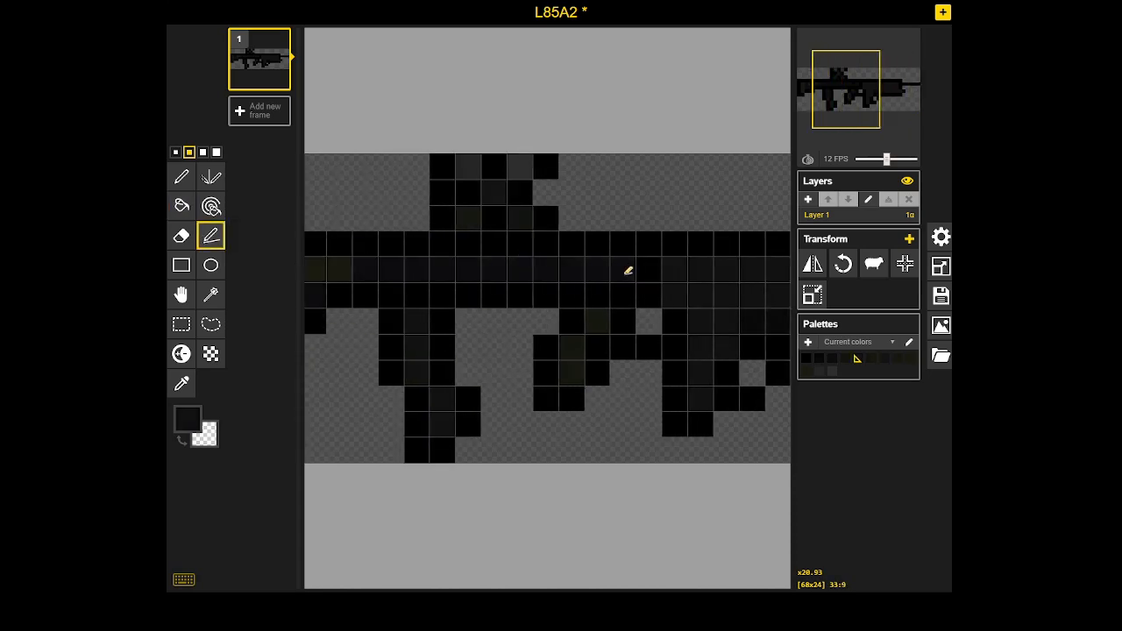
mouse_move(624, 274)
mouse_down()
mouse_move(364, 275)
mouse_move(523, 274)
mouse_up()
mouse_move(425, 306)
mouse_down()
mouse_move(373, 304)
mouse_move(386, 275)
mouse_move(455, 274)
mouse_up()
Blend the stock's olive into the rear of the receiver row, and touch up the front of the body with the sampled dark grey
alt+click(346, 298)
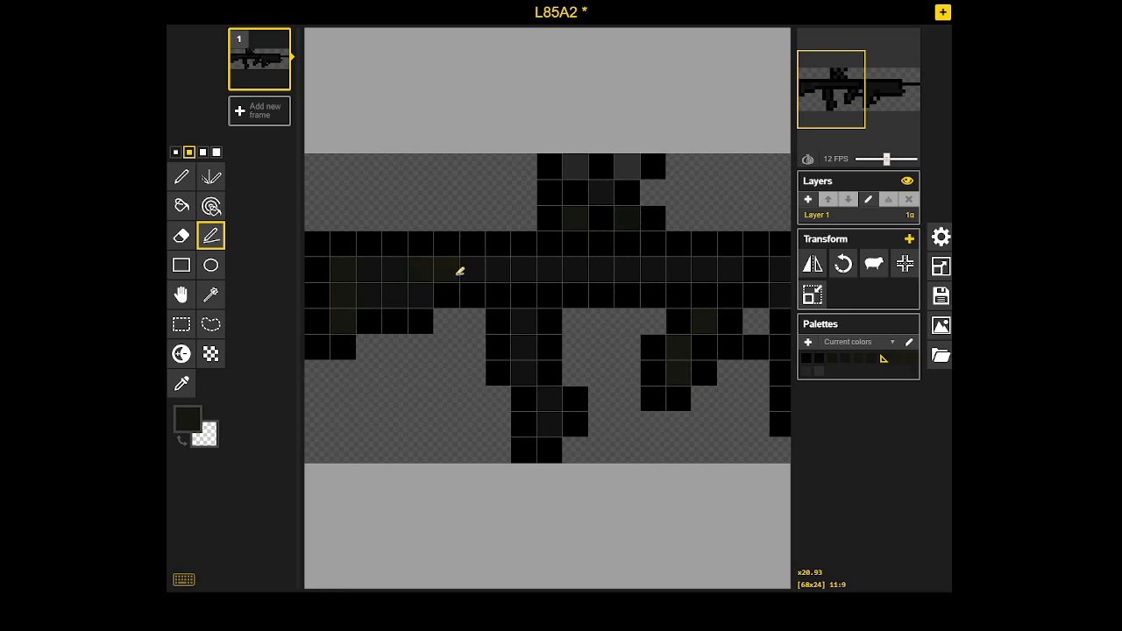
drag(538, 268, 460, 270)
alt+click(496, 271)
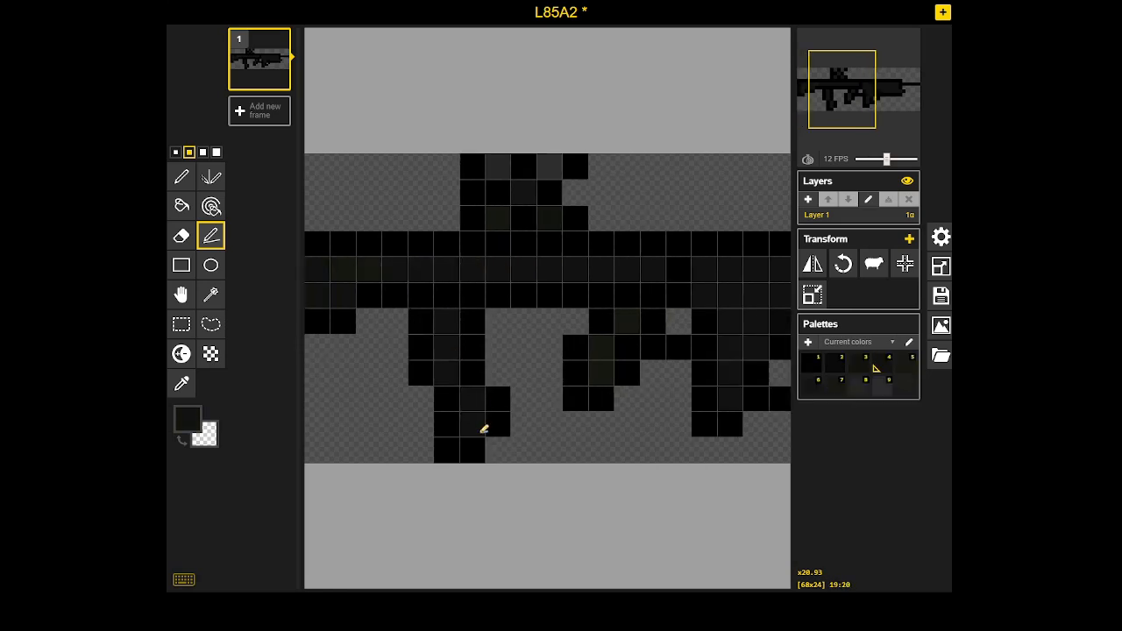
drag(744, 403, 564, 400)
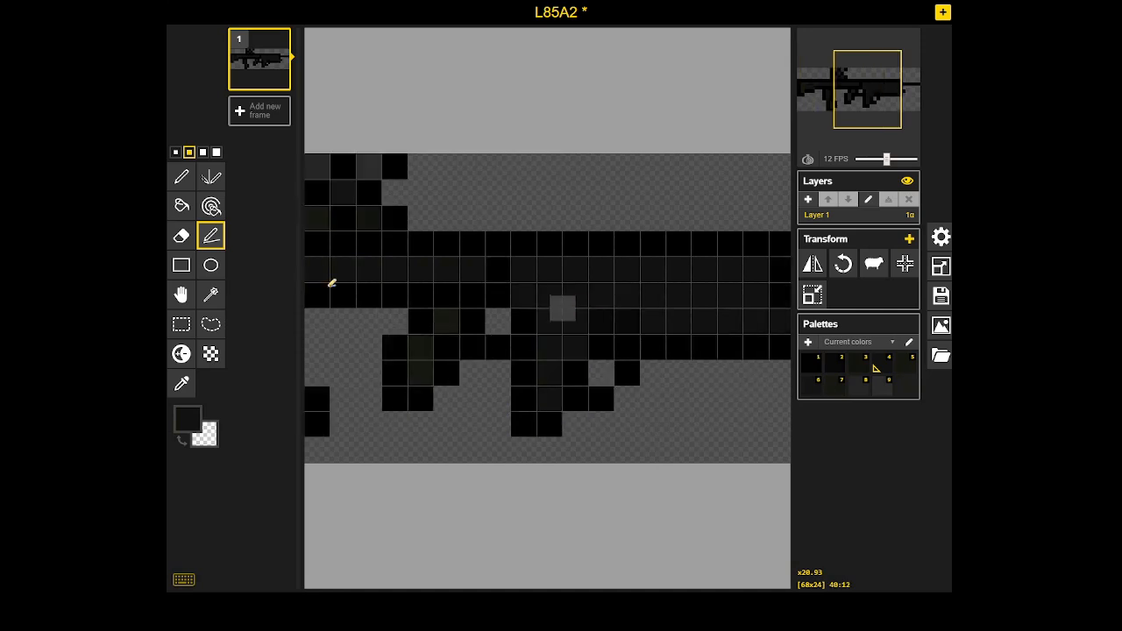
drag(406, 251, 489, 254)
drag(689, 303, 560, 313)
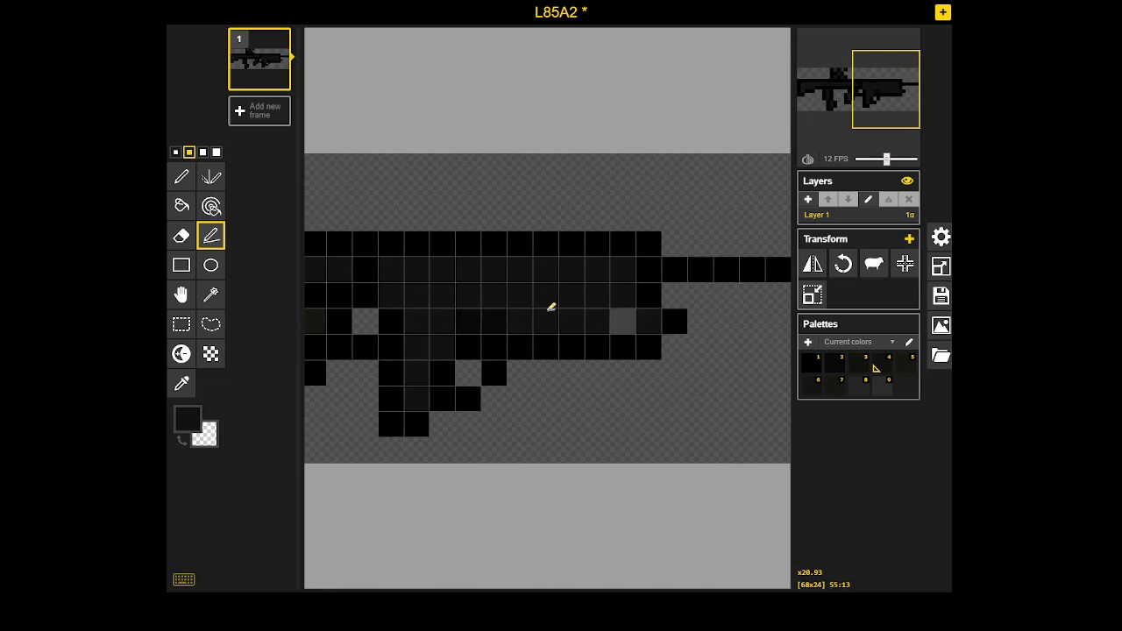
drag(551, 307, 765, 372)
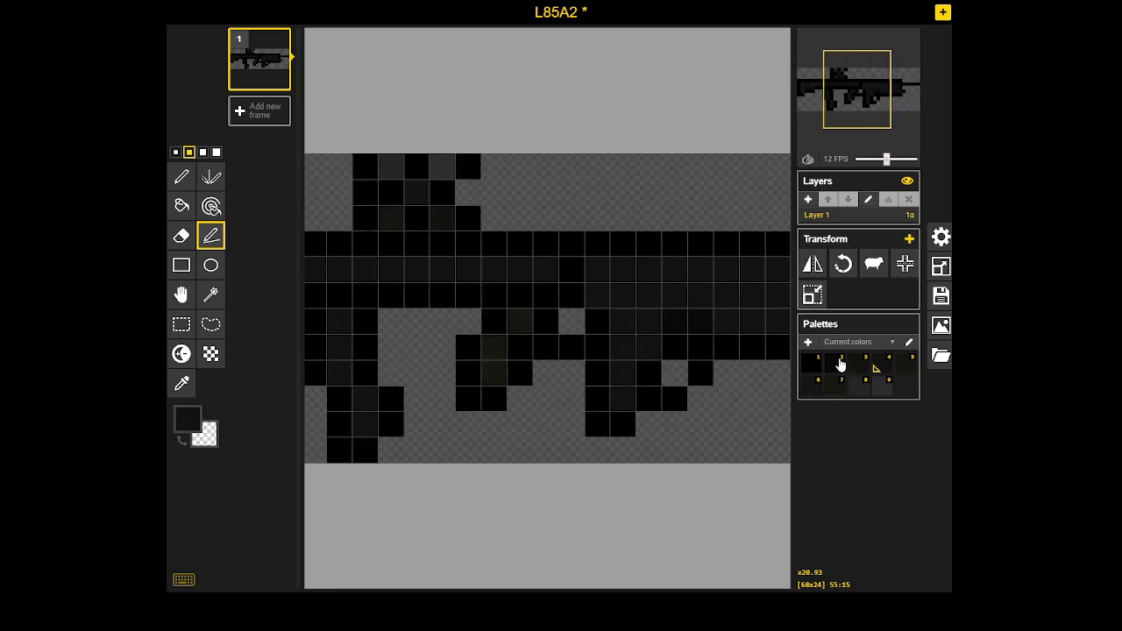
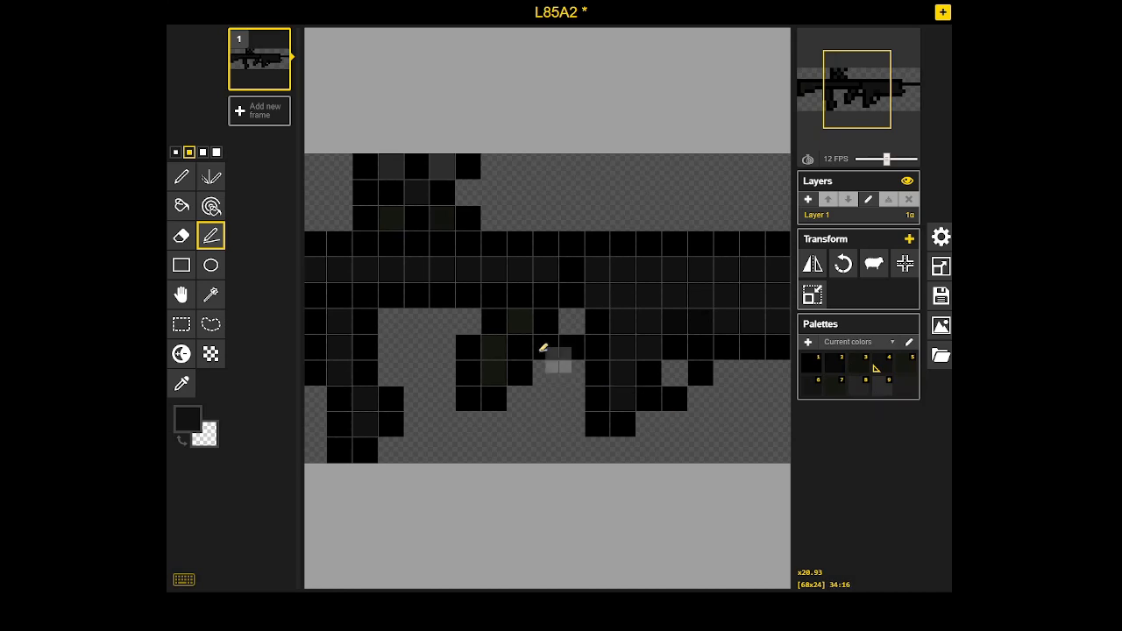
Inspect the shading across the whole rifle sprite, from the stock and grip to the handguard
mouse_move(540, 351)
mouse_down()
mouse_move(666, 311)
mouse_move(493, 310)
mouse_up()
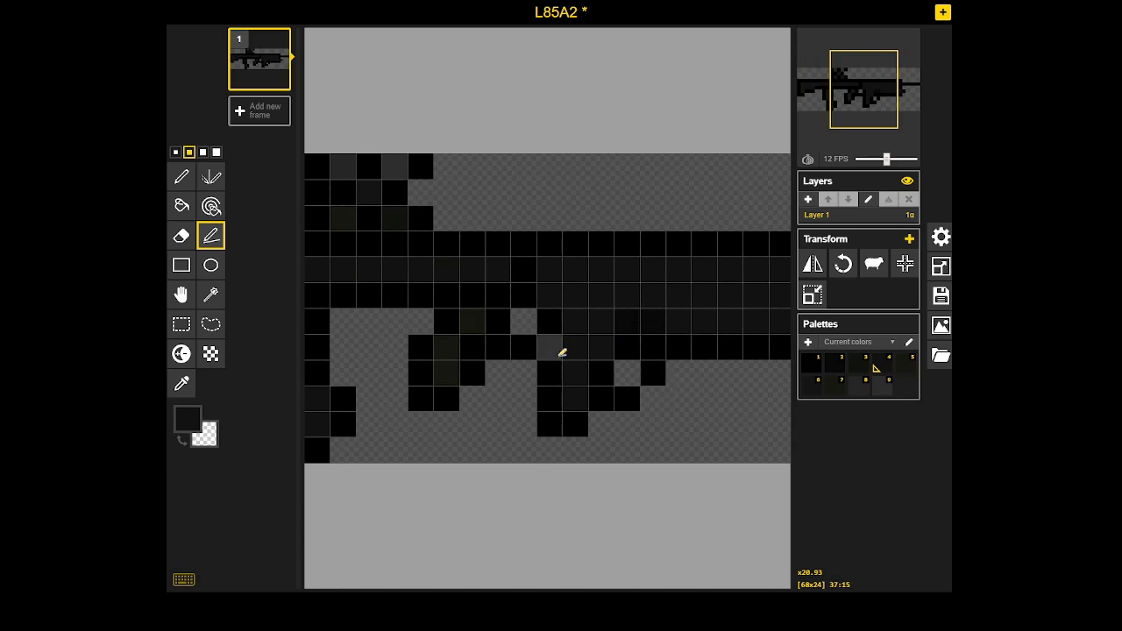
key(shift+Left)
key(shift+Left)
key(shift+Left)
key(shift+Left)
key(shift+Left)
key(shift+Left)
key(shift+Left)
key(shift+Left)
key(shift+Left)
key(shift+Left)
key(shift+Left)
key(shift+Left)
scroll(651, 339, down, 1)
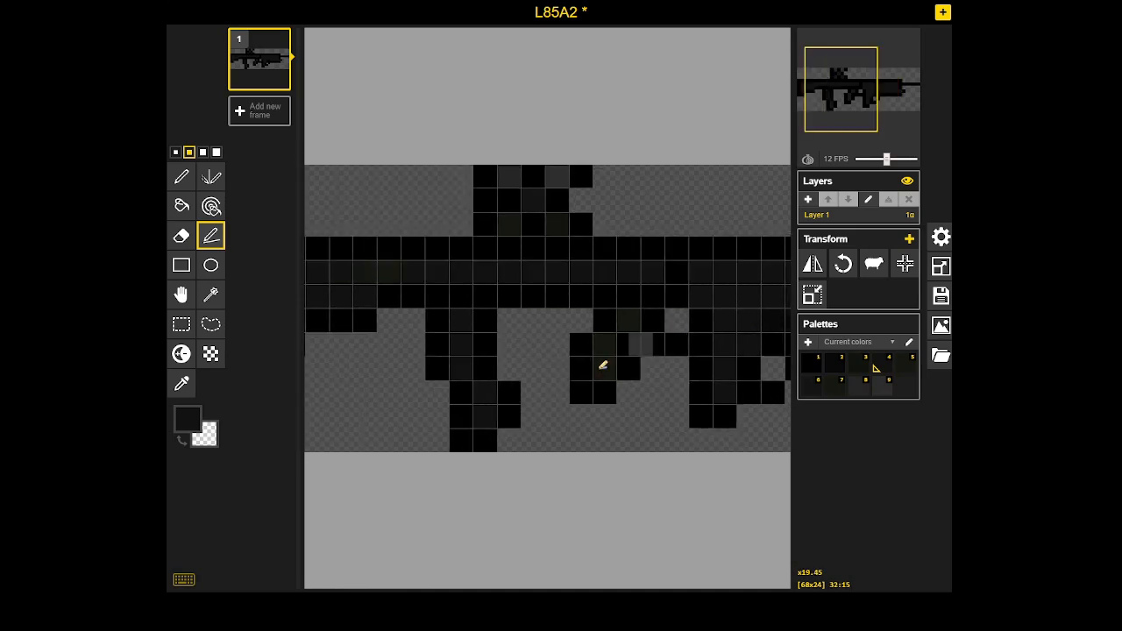
scroll(602, 363, up, 4)
key(shift+Left)
key(shift+Left)
key(shift+Left)
key(shift+Left)
key(shift+Left)
key(shift+Left)
key(shift+Left)
key(shift+Left)
key(shift+Left)
key(shift+Right)
key(shift+Right)
scroll(698, 336, down, 5)
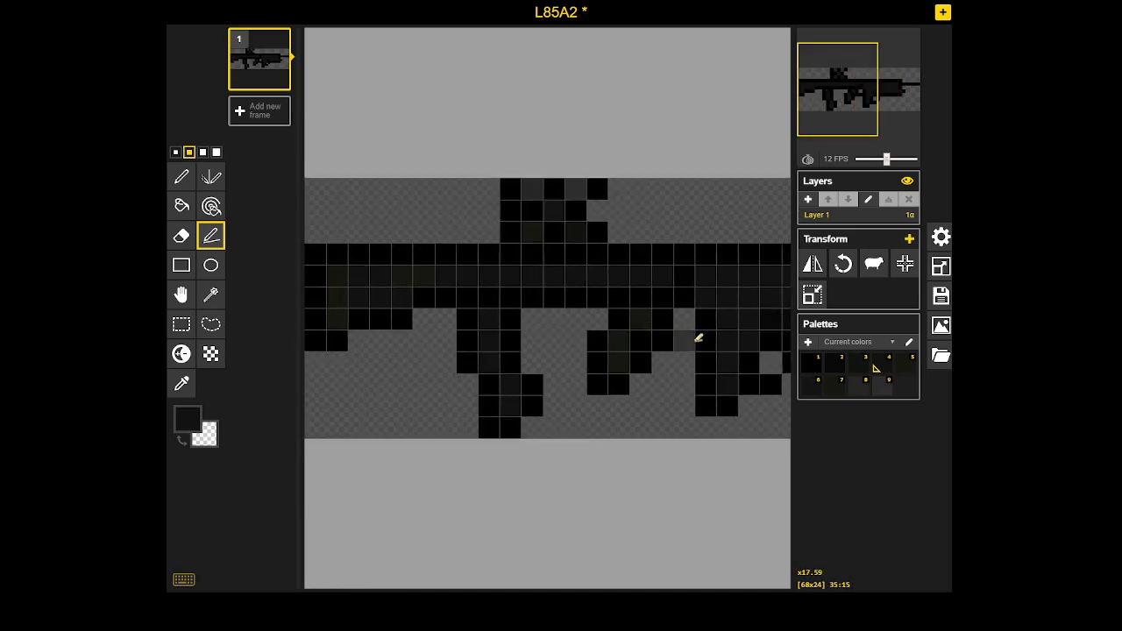
scroll(700, 337, up, 3)
drag(714, 356, 568, 356)
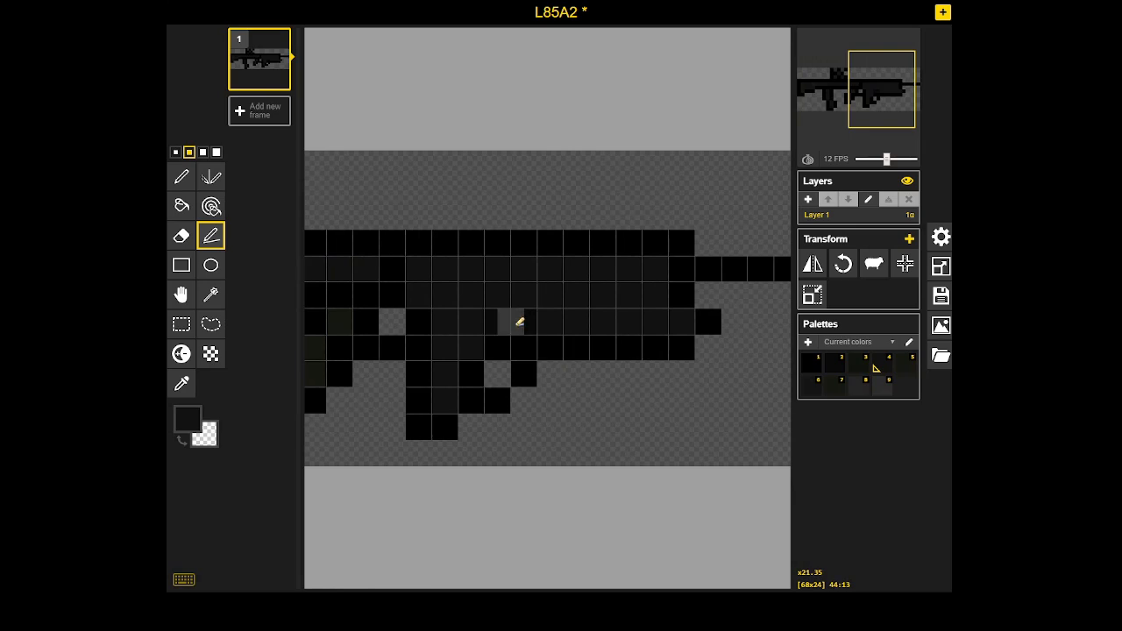
Stroke the near-black second palette colour along the rifle's top edge, from the handguard back to the stock
key(shift+Left)
key(shift+Left)
key(shift+Left)
key(shift+Left)
key(shift+Left)
key(shift+Left)
key(shift+Left)
key(shift+Left)
key(shift+Left)
key(shift+Left)
key(shift+Left)
key(shift+Left)
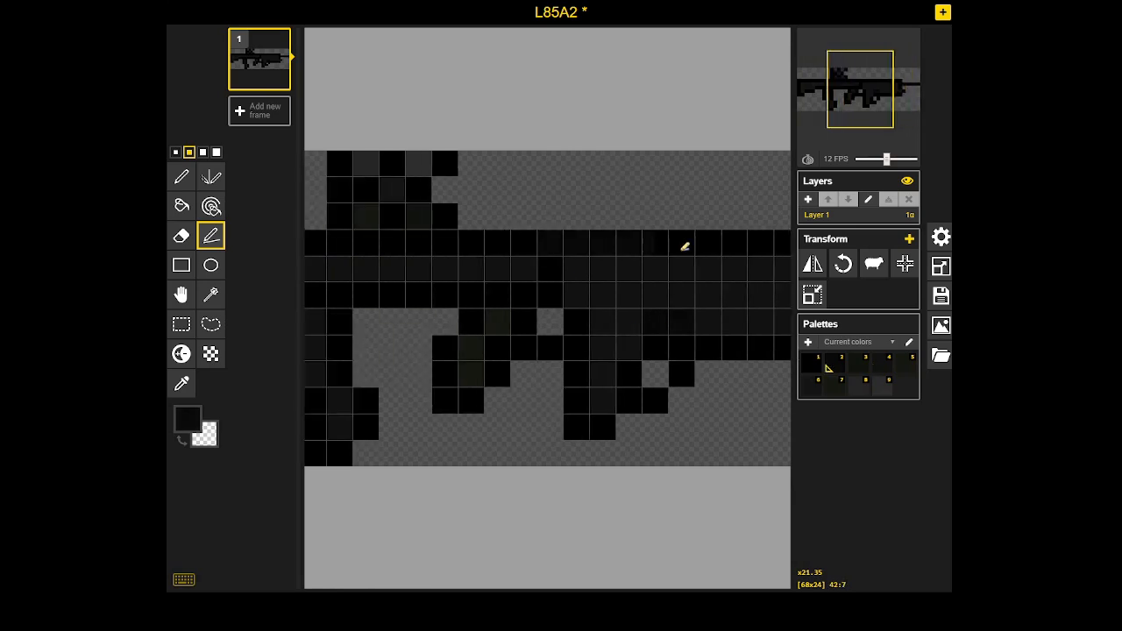
drag(716, 247, 620, 243)
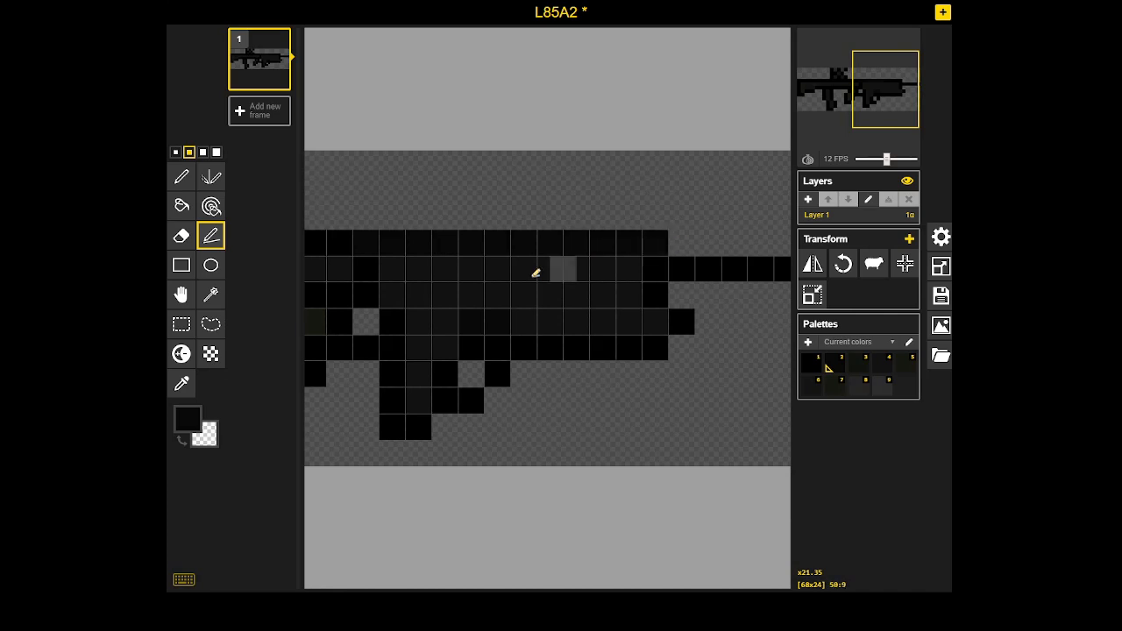
drag(526, 270, 693, 256)
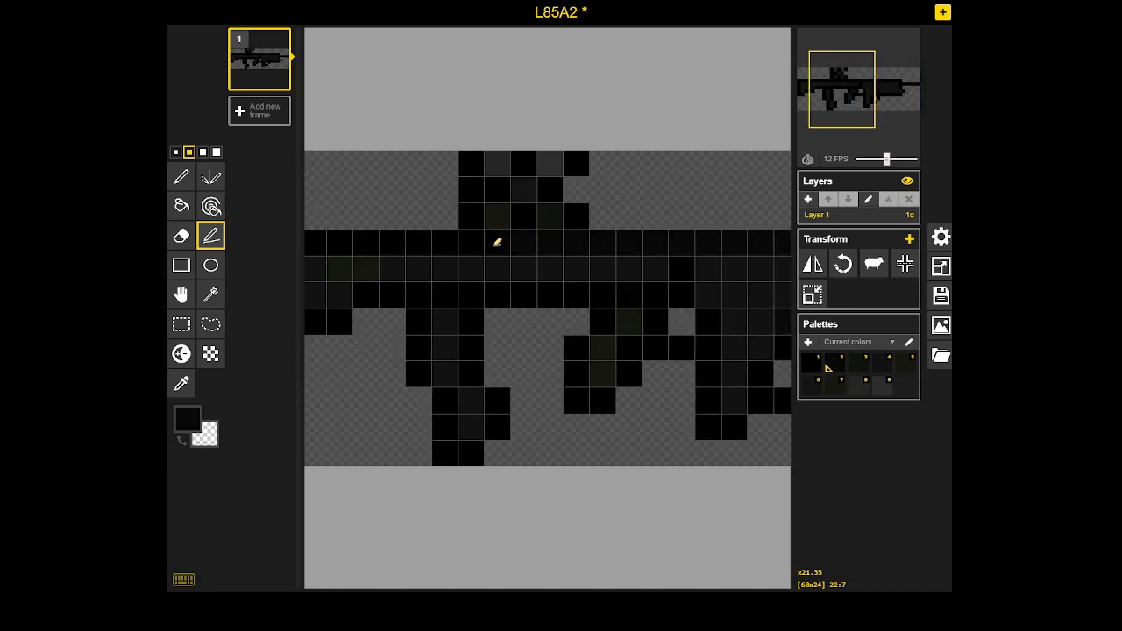
drag(518, 240, 567, 243)
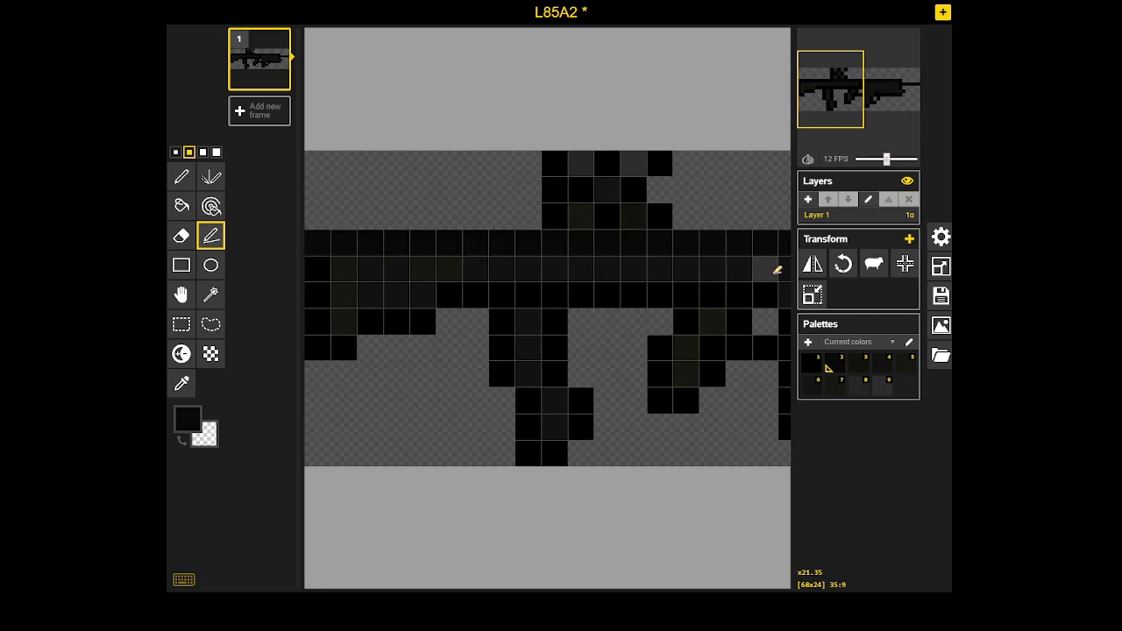
Darken the middle-row pixel where the receiver meets the handguard, and touch up the neighbouring edge pixels in near-black
mouse_move(777, 270)
mouse_down()
mouse_move(538, 260)
mouse_move(761, 270)
mouse_up()
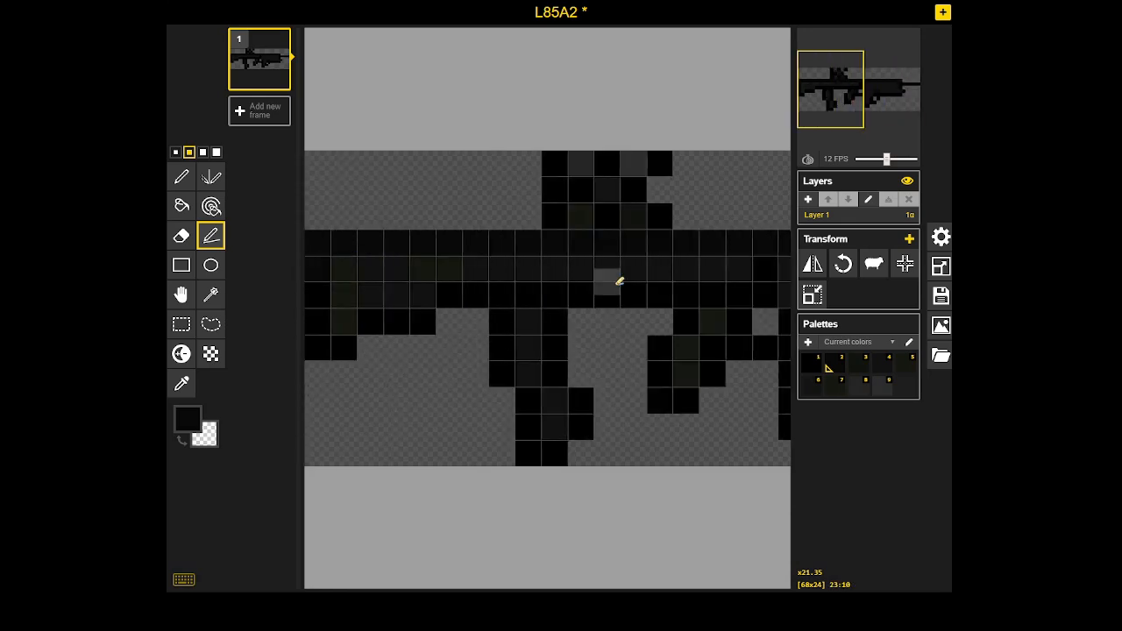
drag(619, 280, 555, 277)
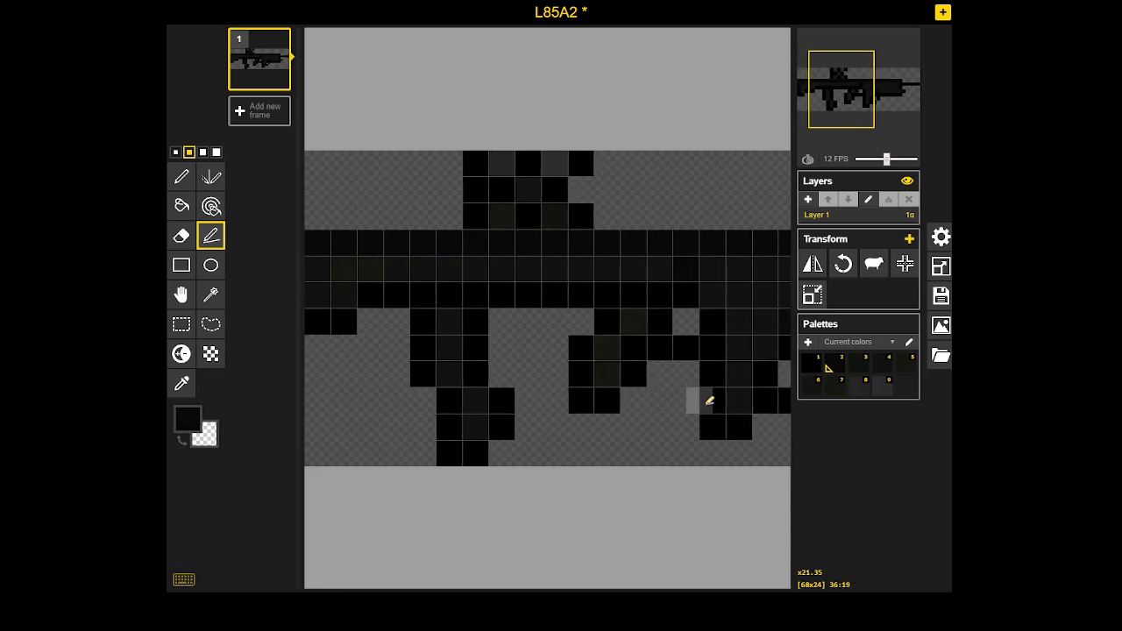
scroll(722, 408, down, 3)
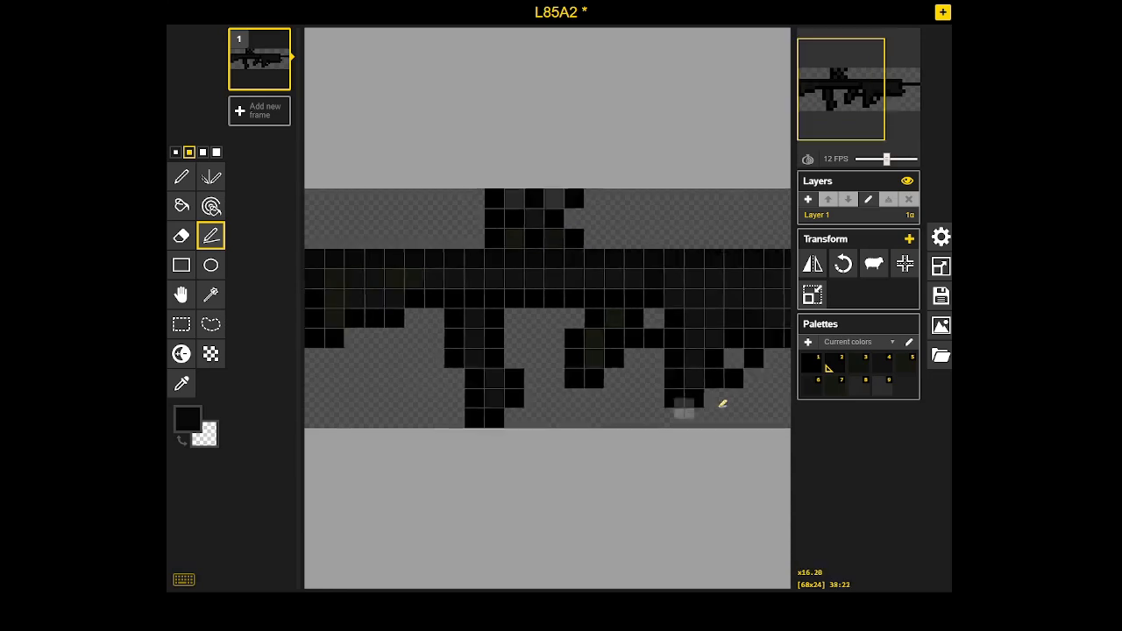
scroll(593, 351, up, 2)
drag(524, 319, 613, 319)
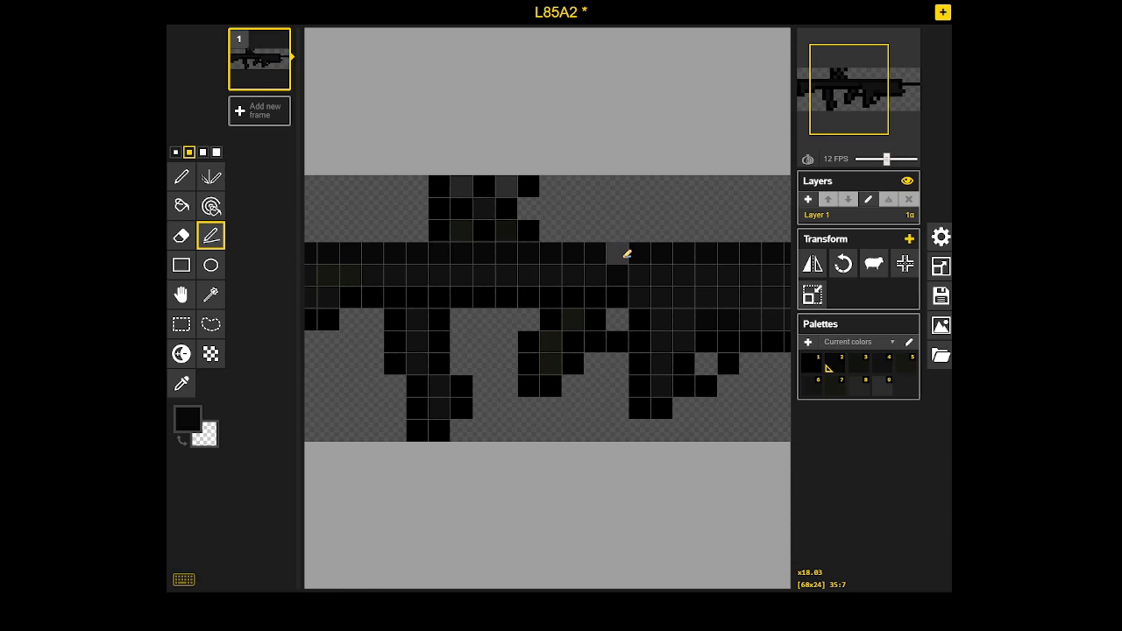
Set the drawing colour to #1e1c1c, paint the receiver's middle row with it, and reselect the near-black second palette colour
alt+click(528, 284)
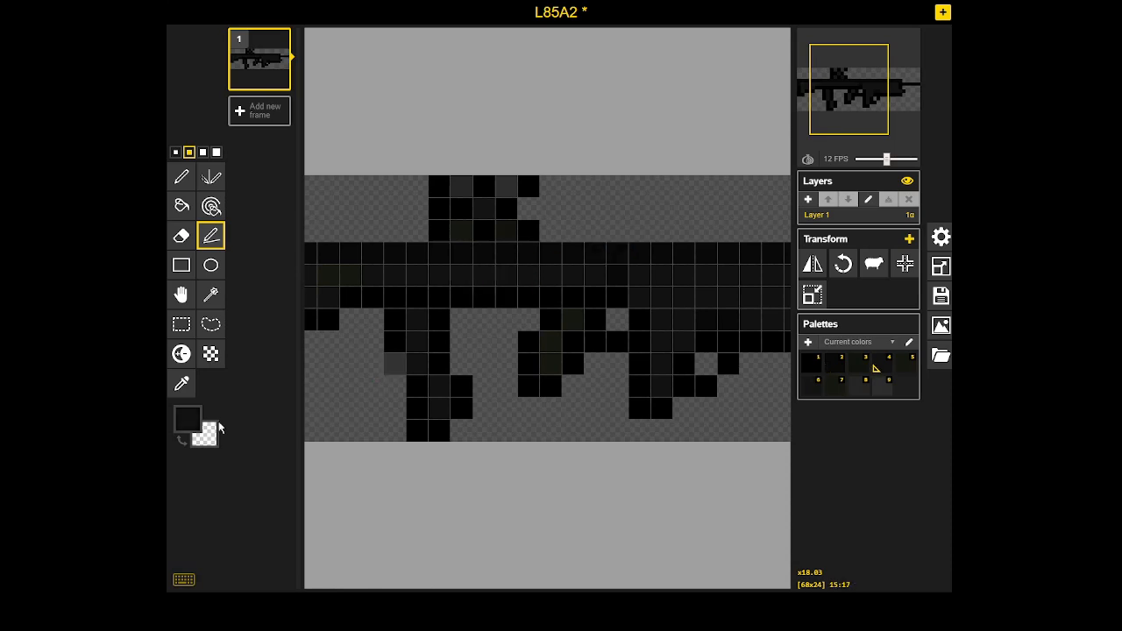
click(185, 418)
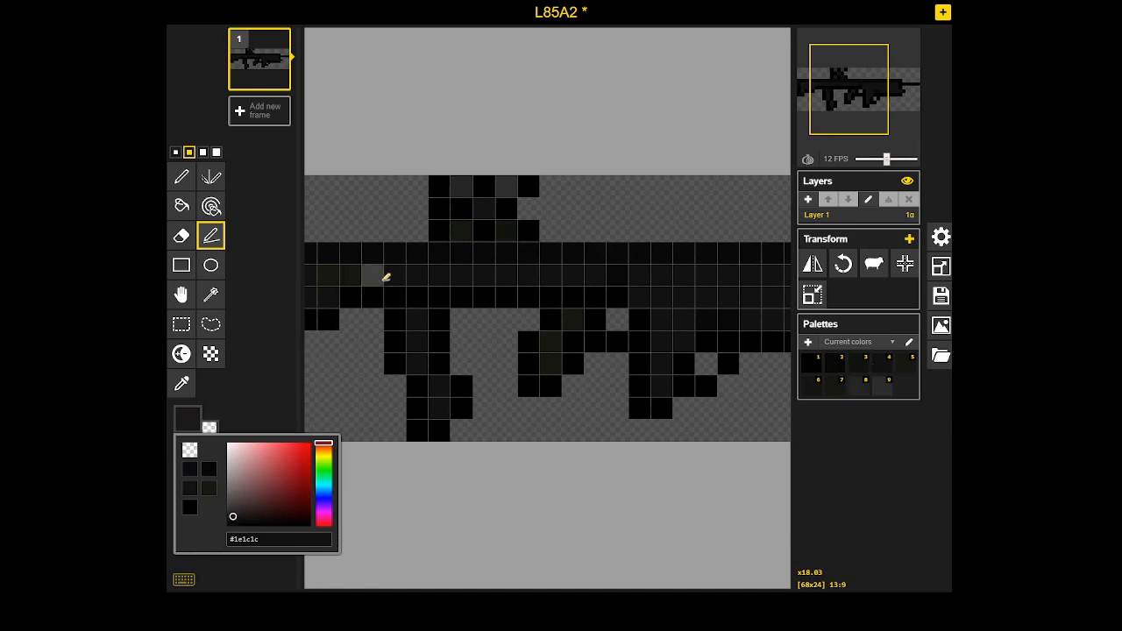
click(412, 274)
drag(414, 277, 493, 269)
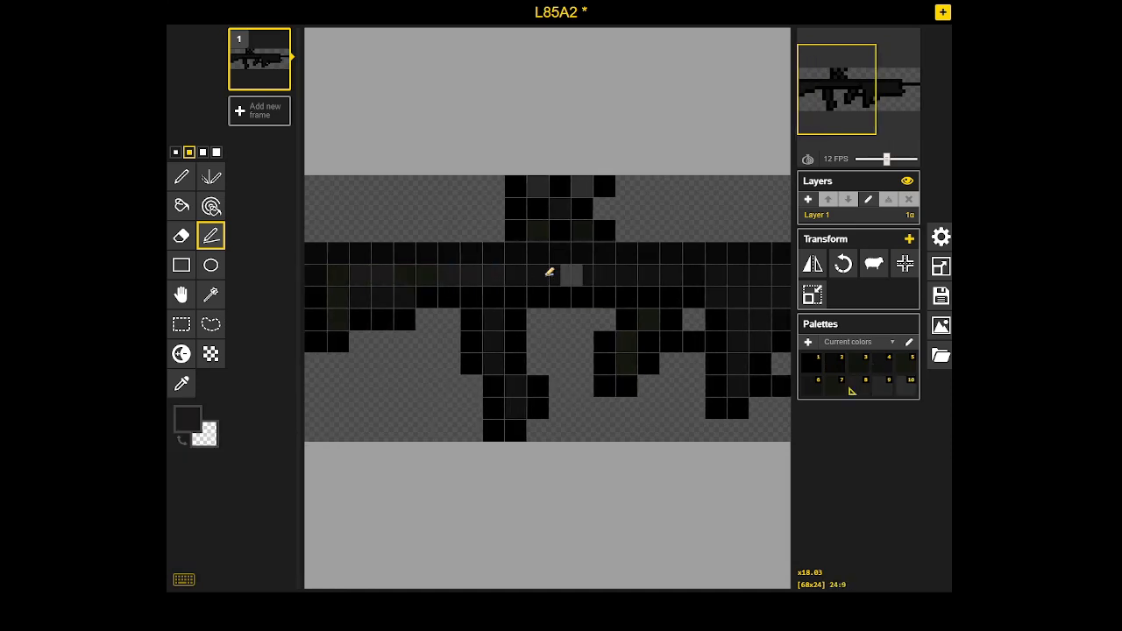
drag(761, 288, 584, 284)
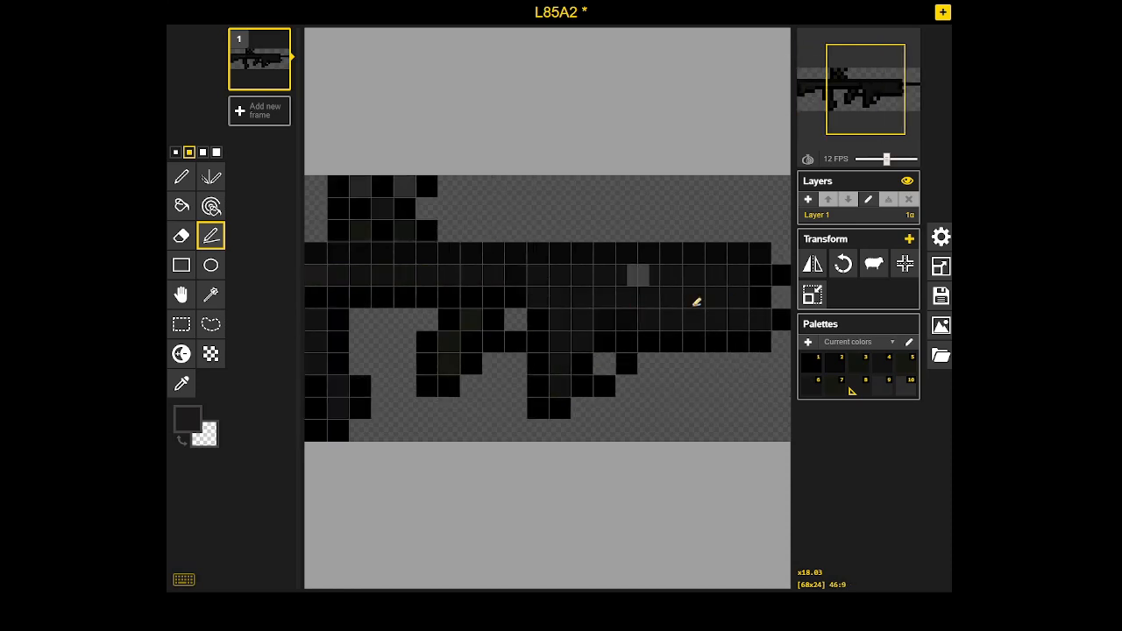
key(1)
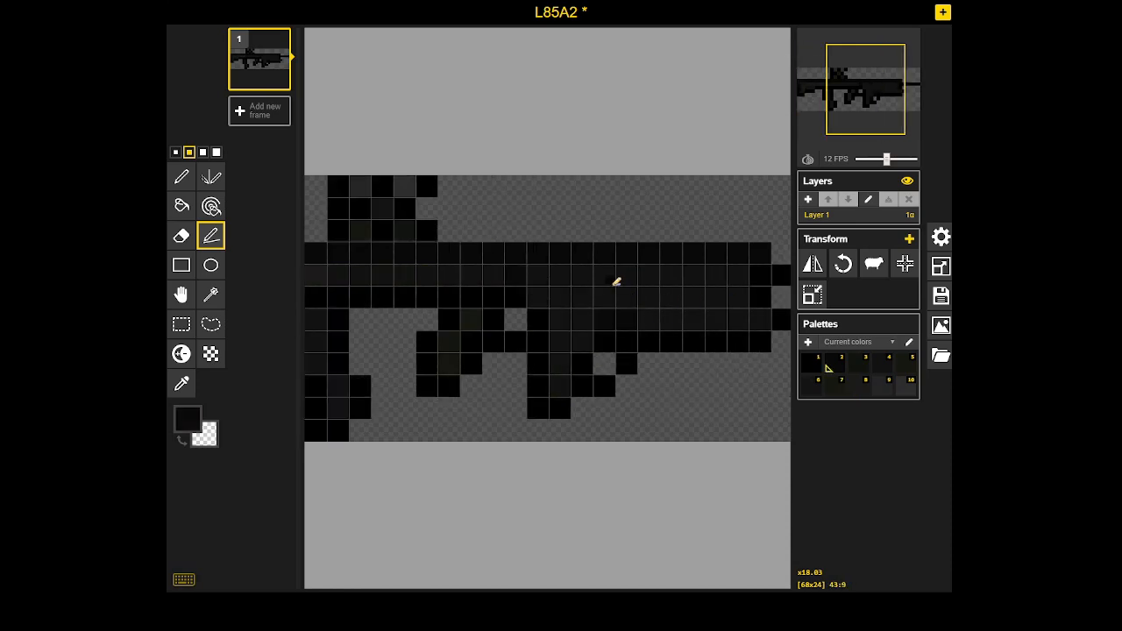
Stroke the near-black second palette colour along the handguard's second row up to its muzzle end
drag(682, 277, 698, 277)
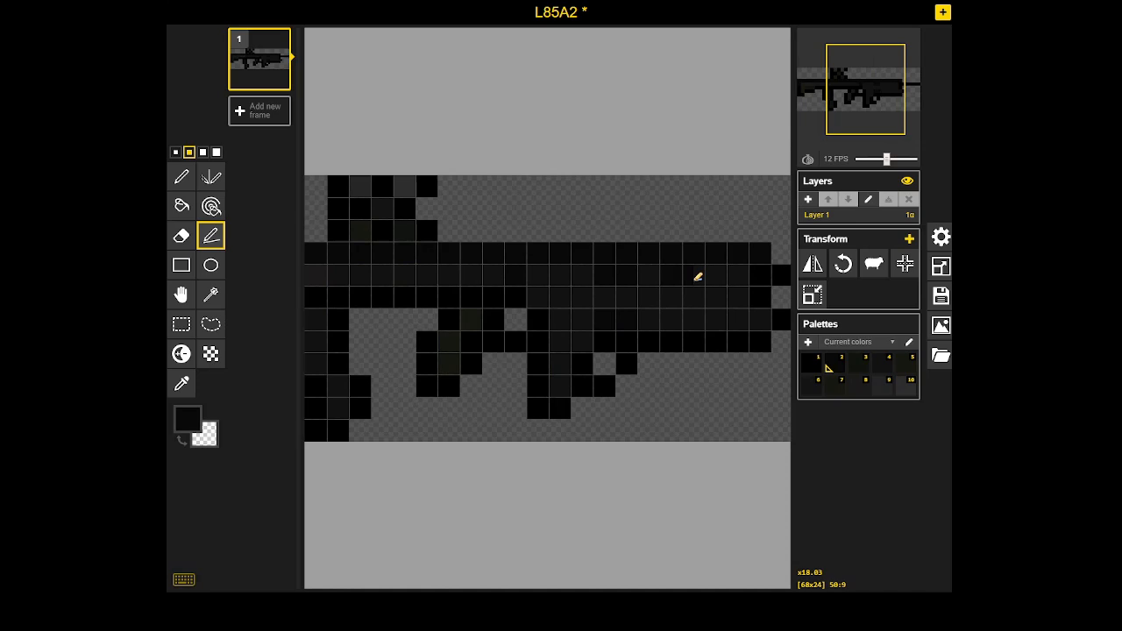
click(746, 279)
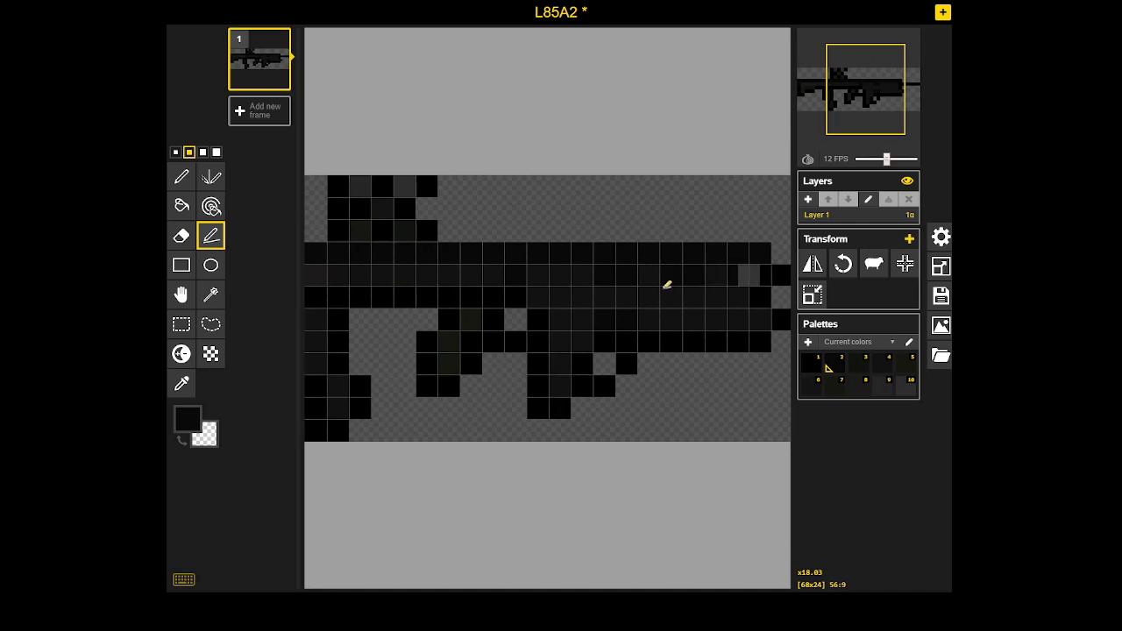
key(shift+Left)
key(shift+Left)
key(shift+Left)
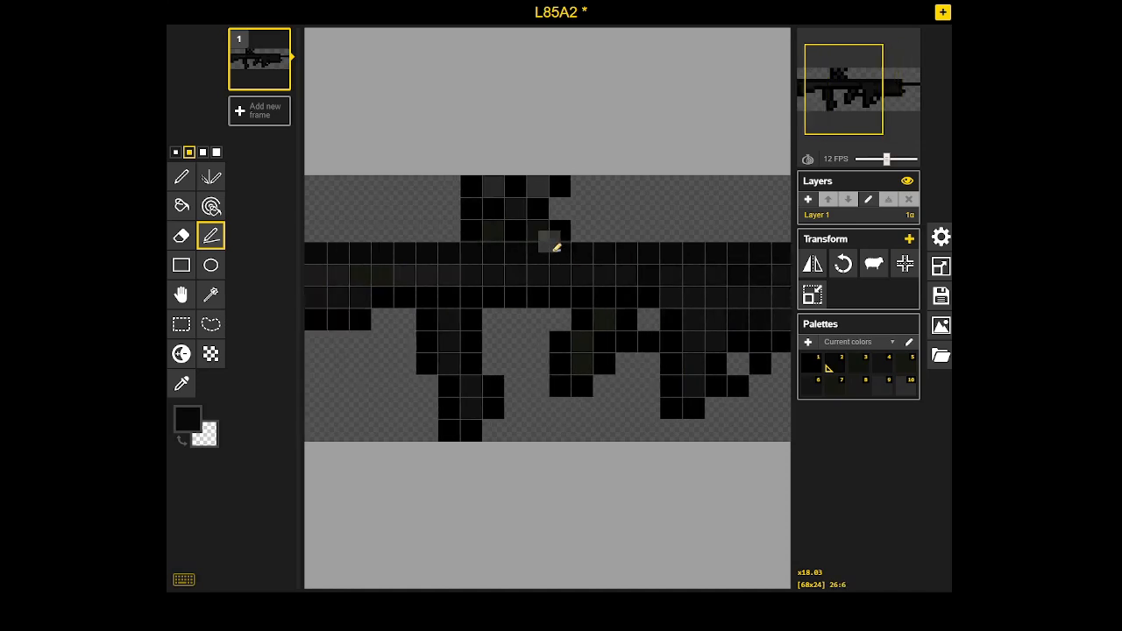
Sample dark tones from the receiver and handguard, and touch up the edge pixels around the trigger grip and foregrip in near-black
alt+click(700, 303)
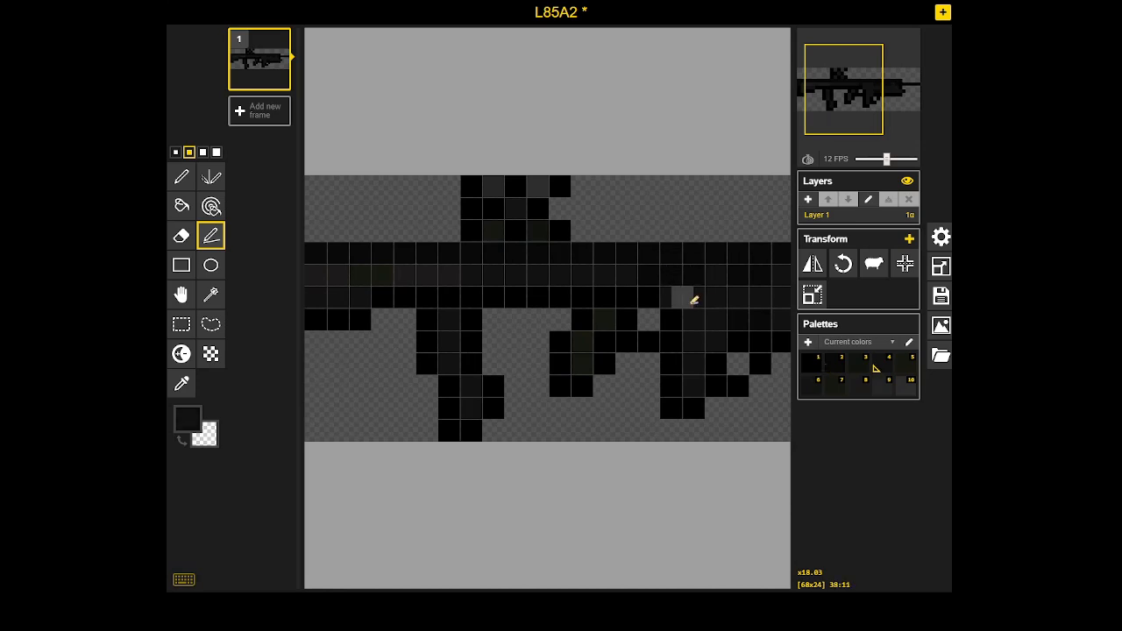
key(shift+Right)
alt+click(616, 277)
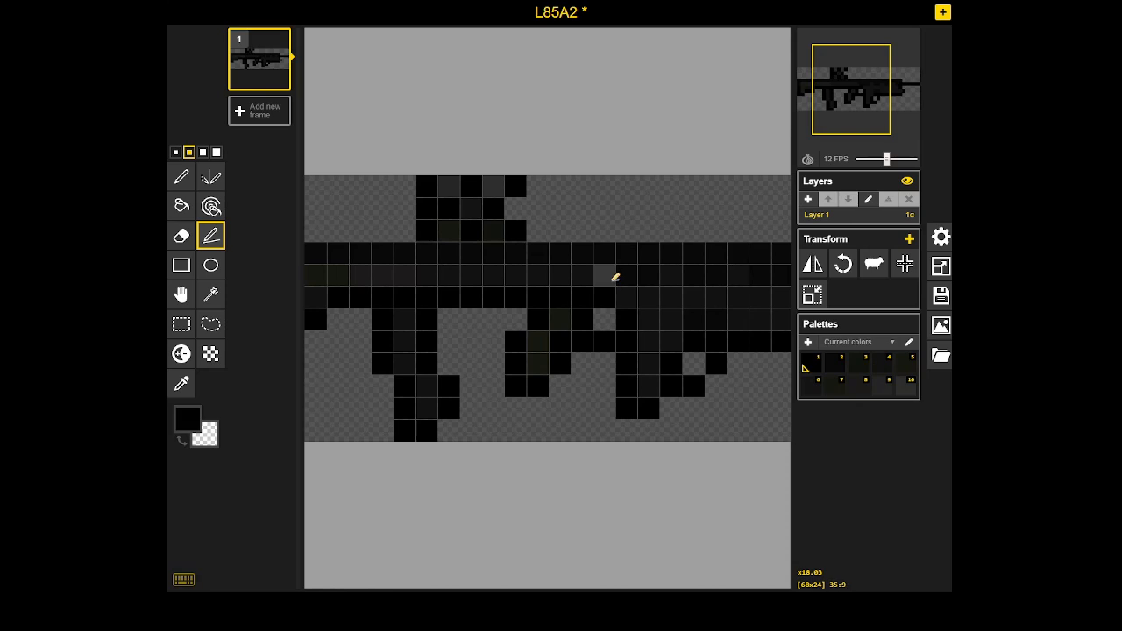
alt+click(611, 256)
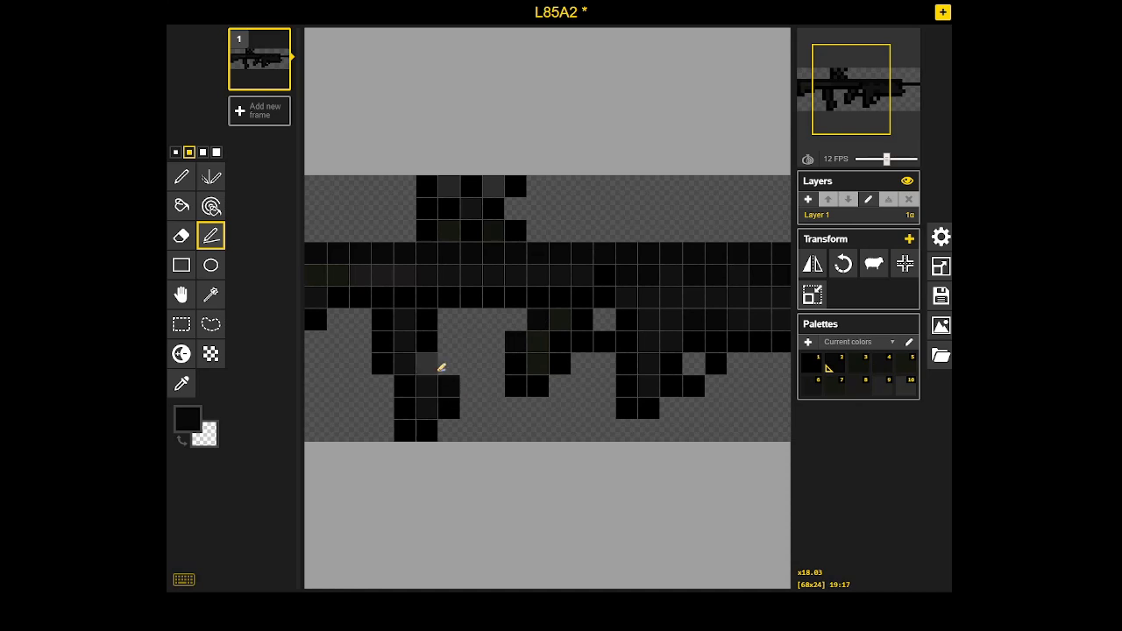
drag(442, 362, 508, 351)
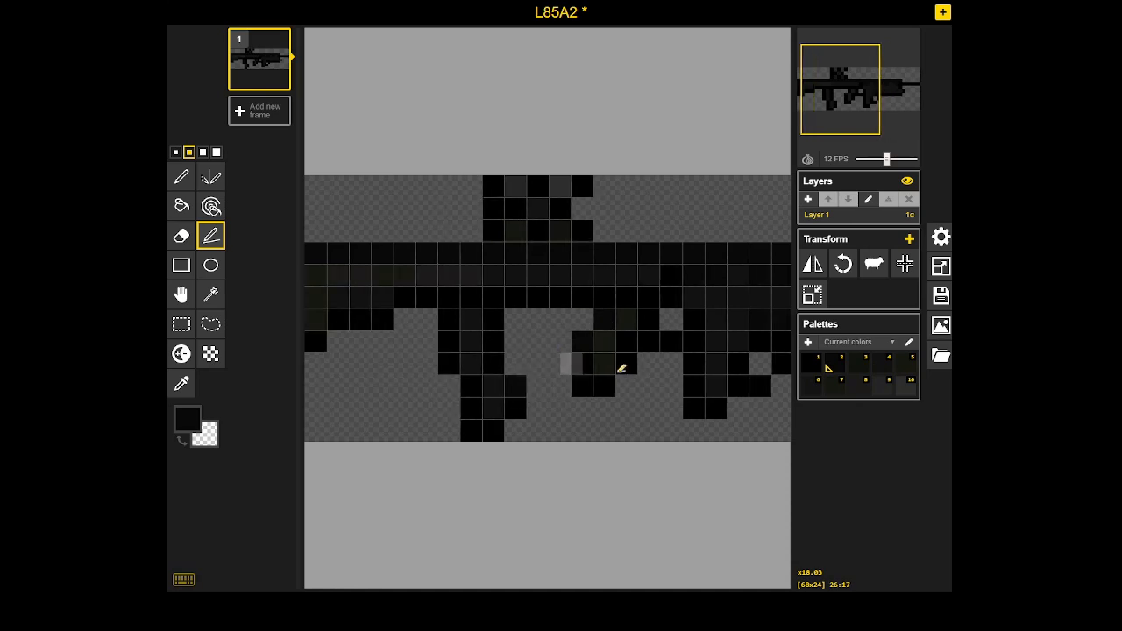
drag(627, 367, 384, 369)
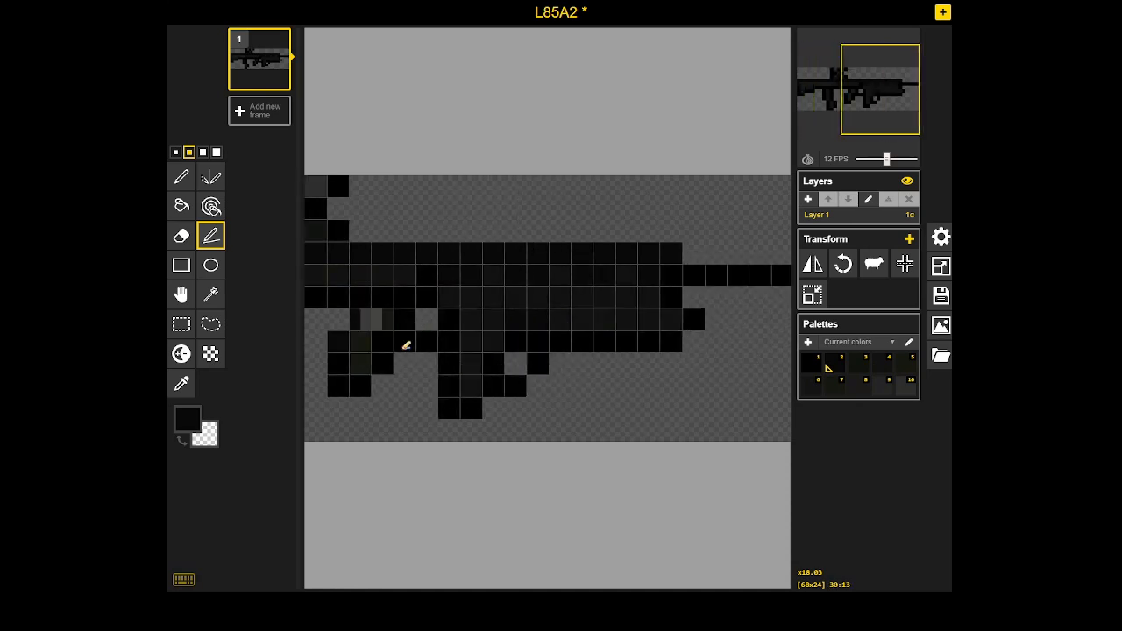
click(429, 343)
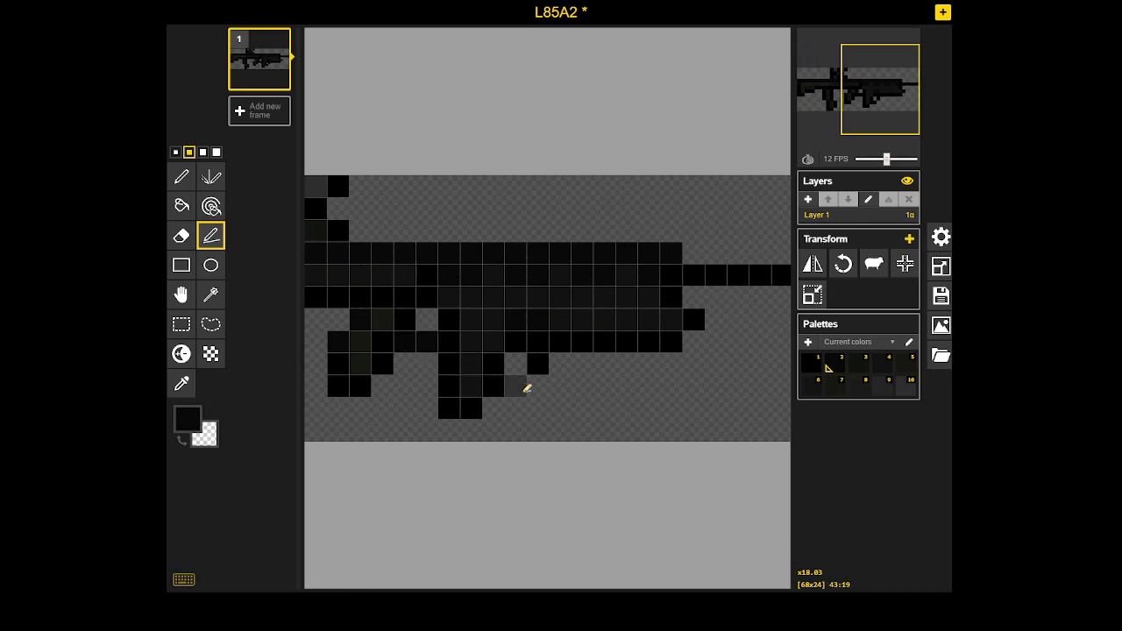
Set the drawing colour to #10110d and paint it on the lower part of the stock
scroll(546, 366, down, 1)
scroll(577, 318, up, 1)
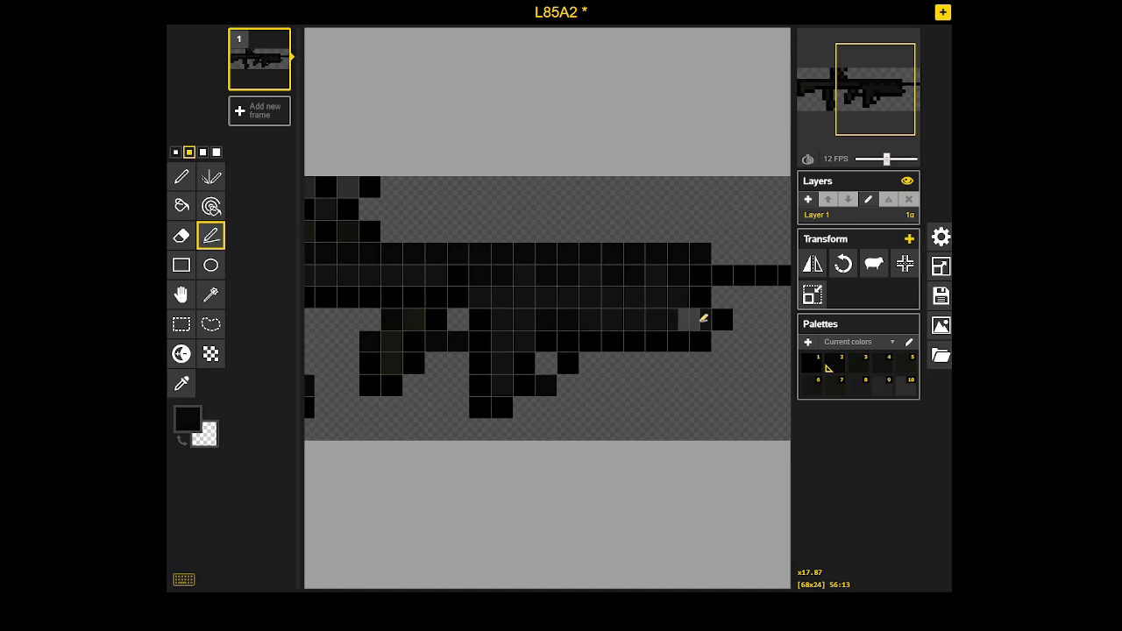
mouse_move(535, 299)
mouse_down()
mouse_move(688, 295)
mouse_move(611, 278)
mouse_up()
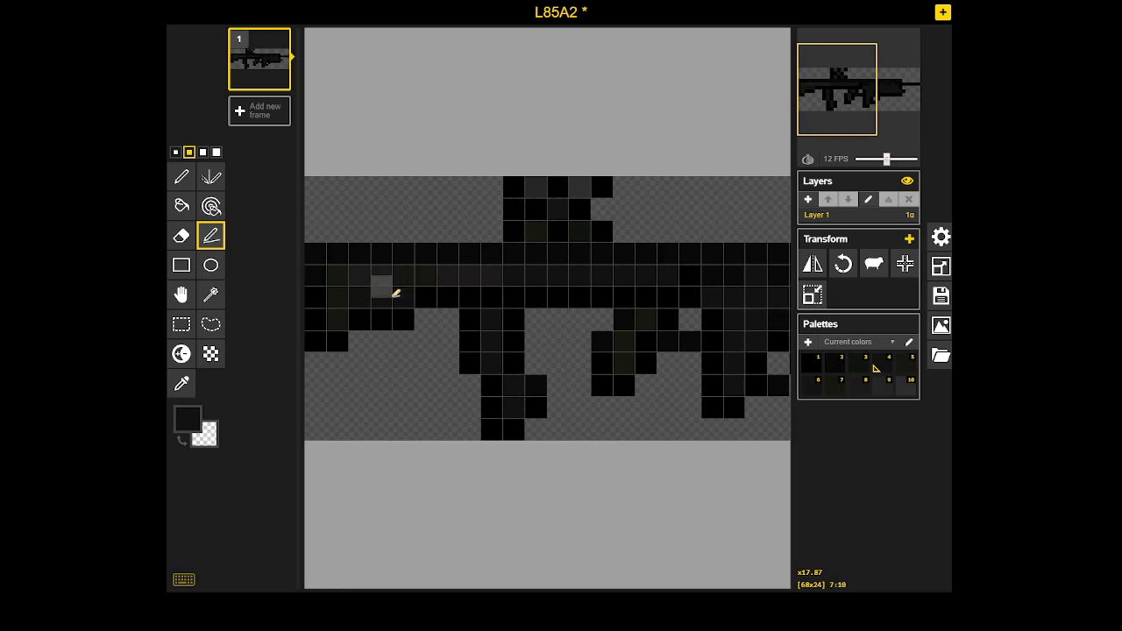
click(188, 419)
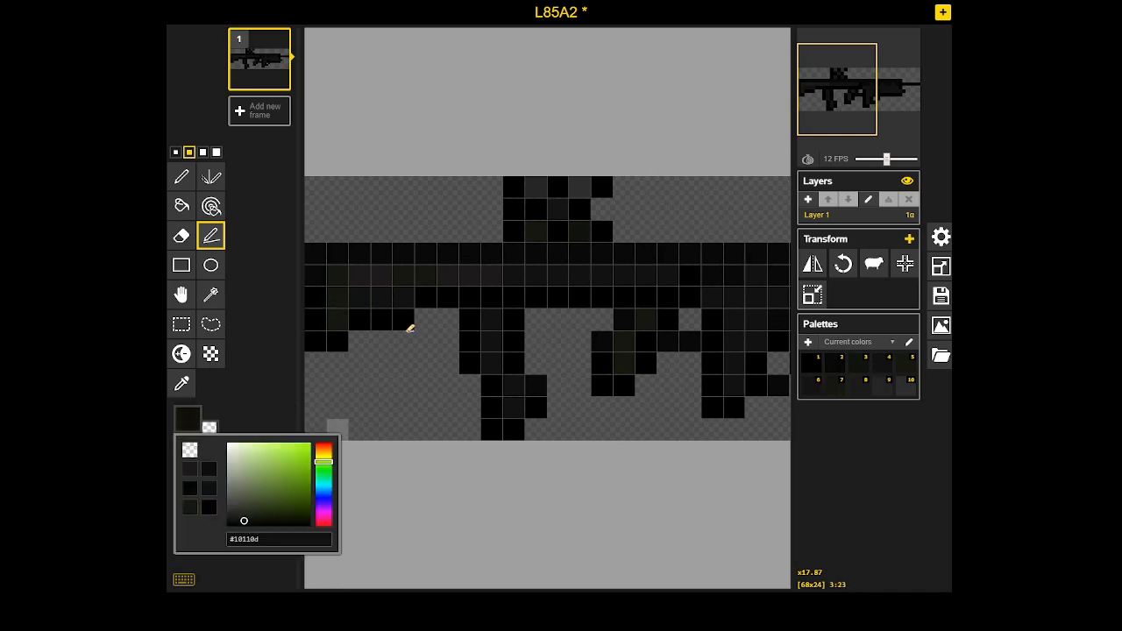
click(339, 321)
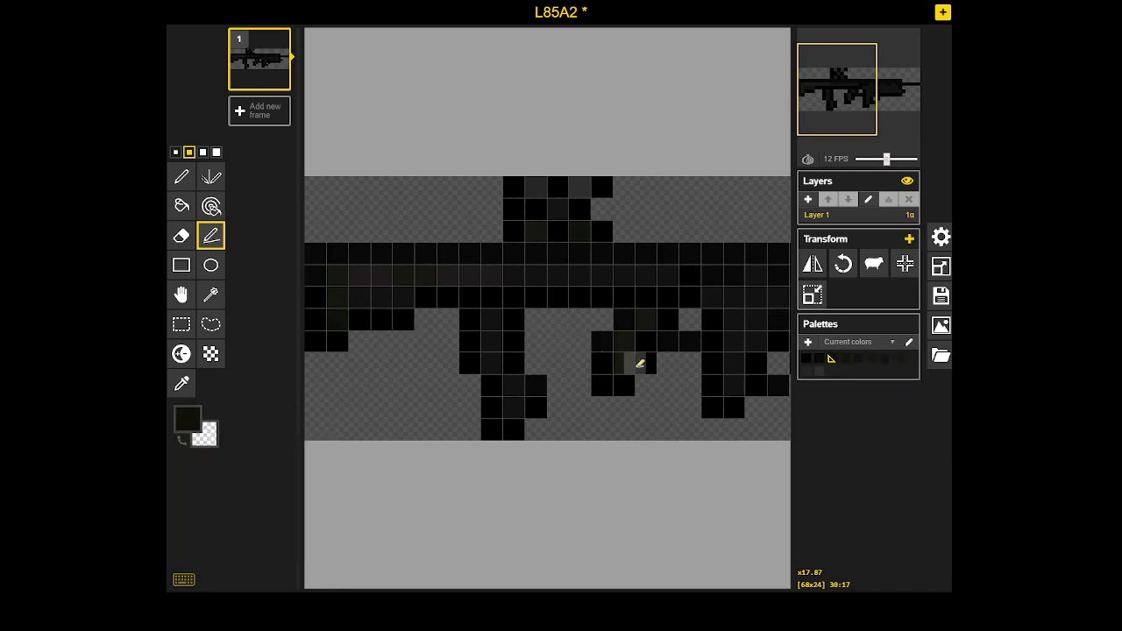
Shade the central pixels of the rear downward grip with a dark tone sampled from the receiver's middle row
scroll(657, 365, down, 1)
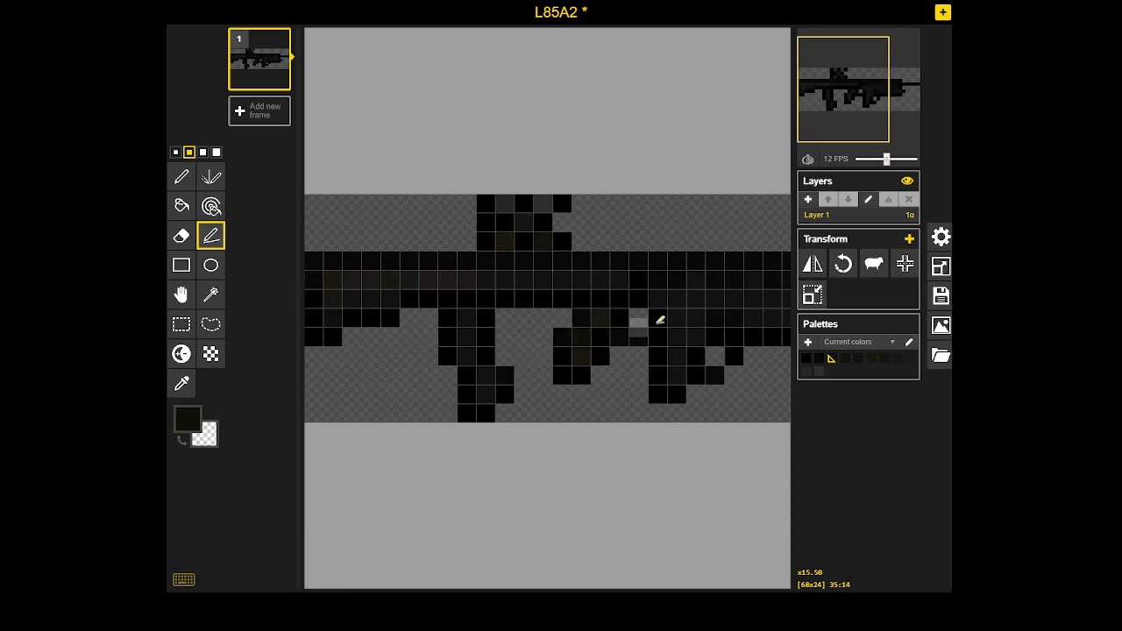
alt+click(461, 285)
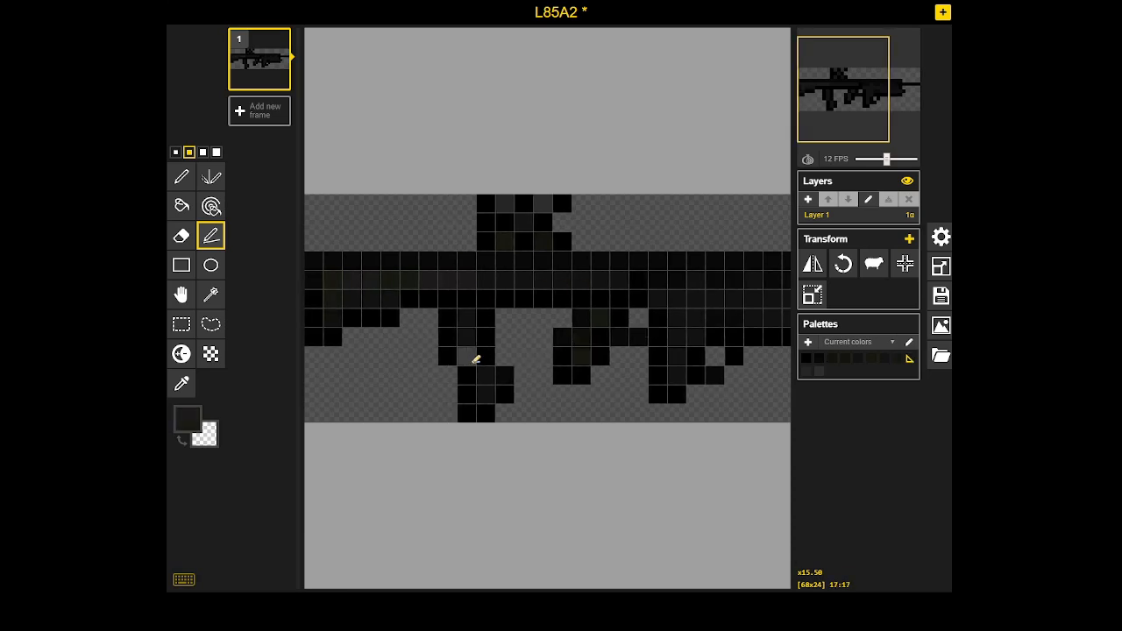
drag(600, 247, 449, 245)
scroll(596, 255, up, 1)
drag(621, 263, 547, 258)
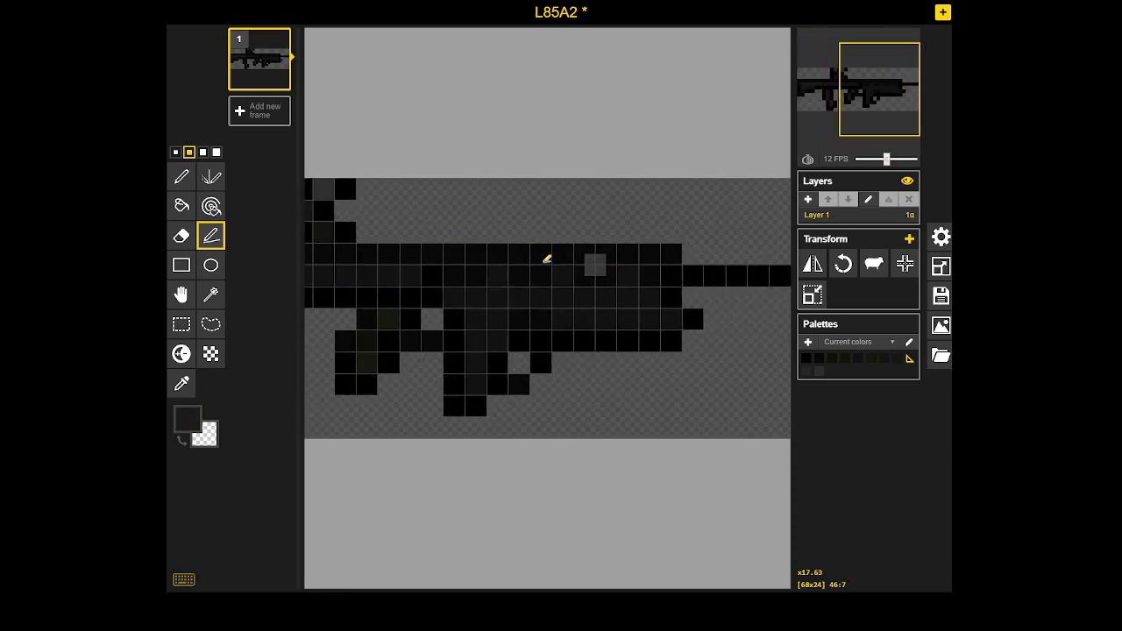
Draw a vertical front sight three pixels tall above the handguard in near-black
alt+click(679, 296)
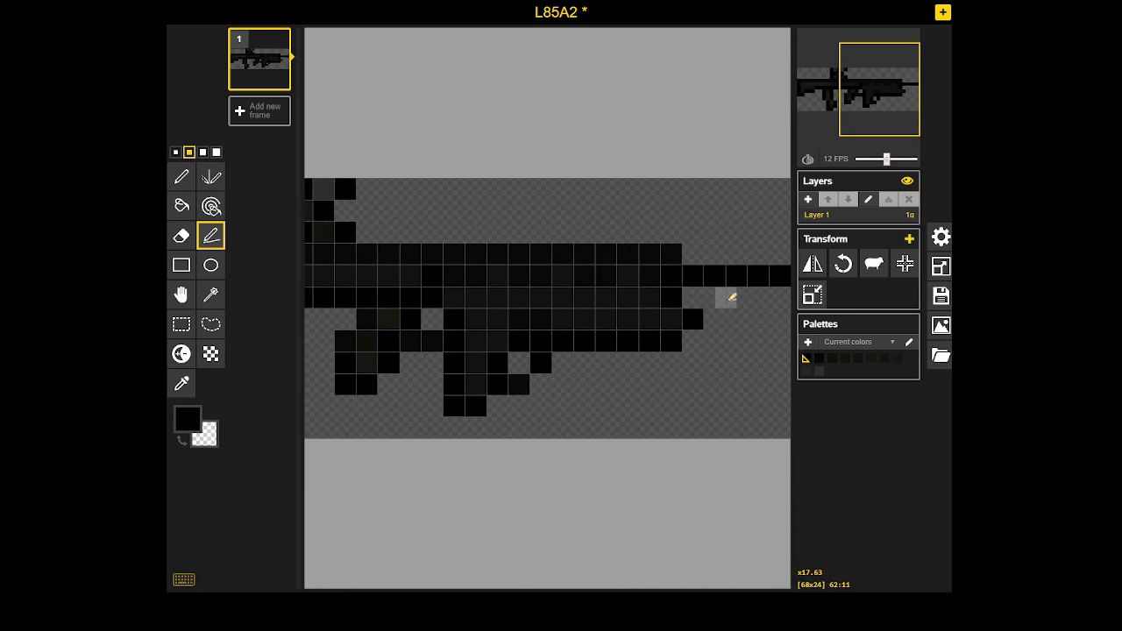
scroll(693, 296, up, 1)
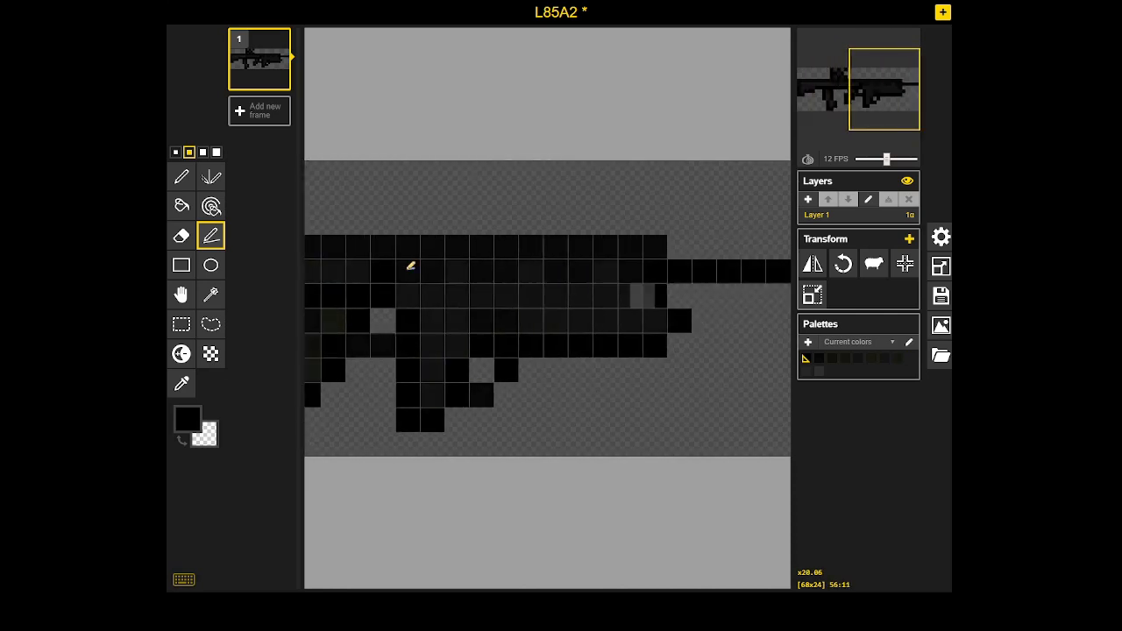
scroll(471, 234, up, 1)
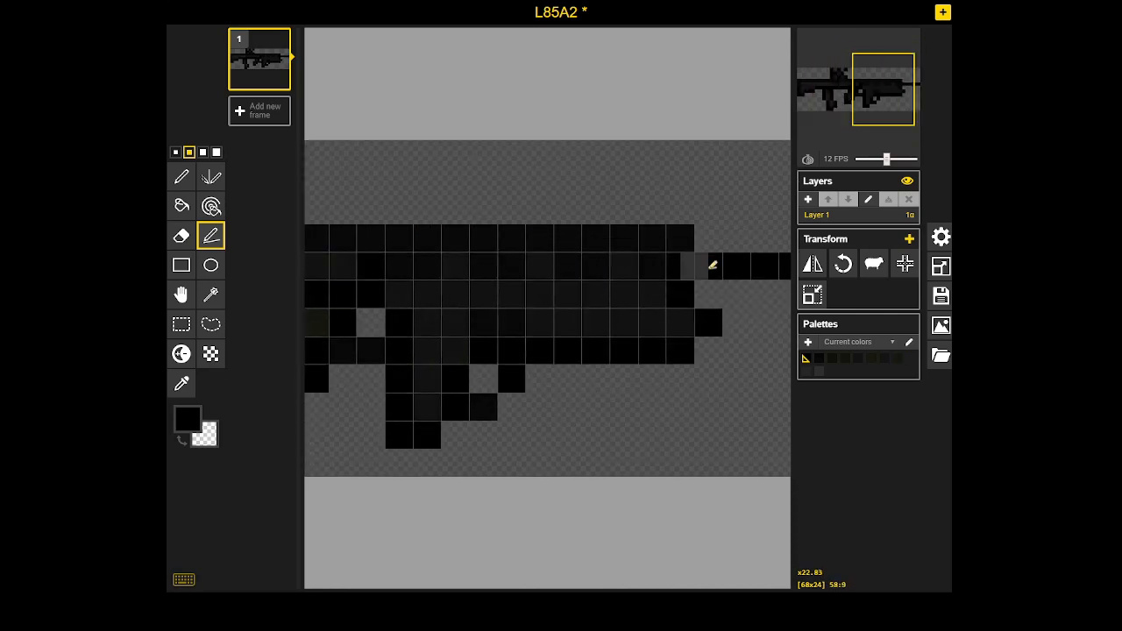
scroll(678, 289, down, 1)
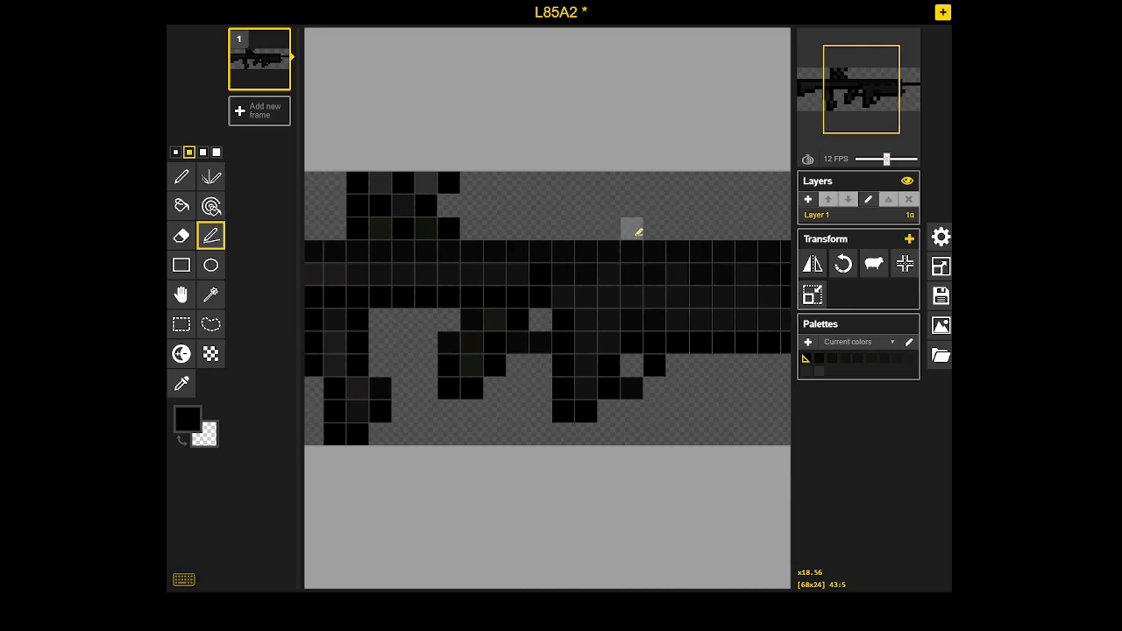
drag(639, 233, 643, 192)
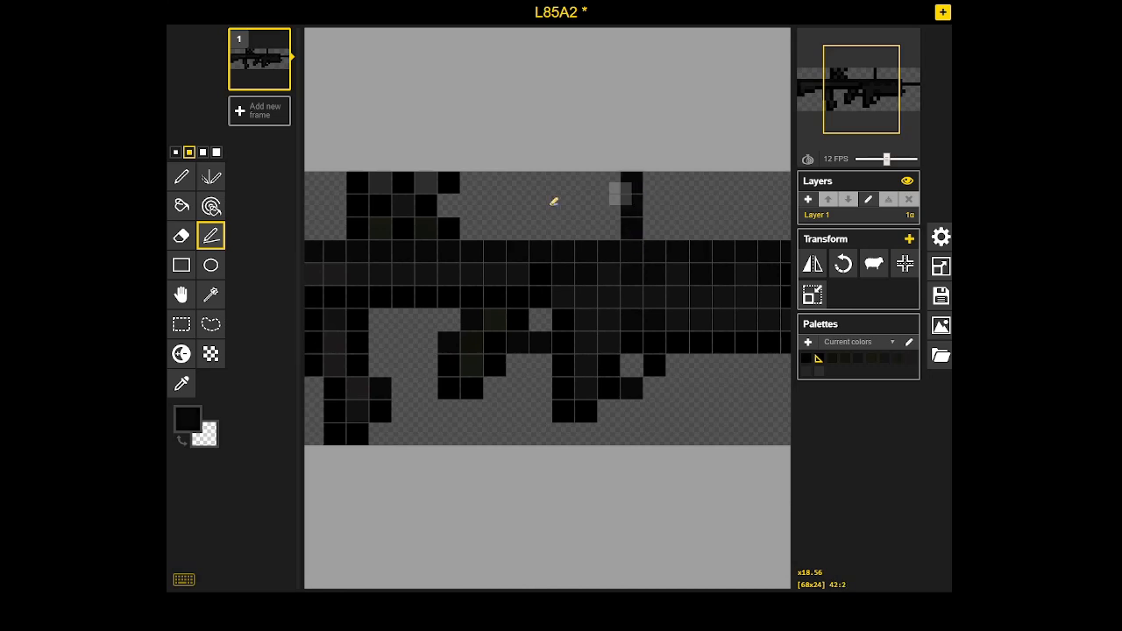
drag(531, 199, 636, 195)
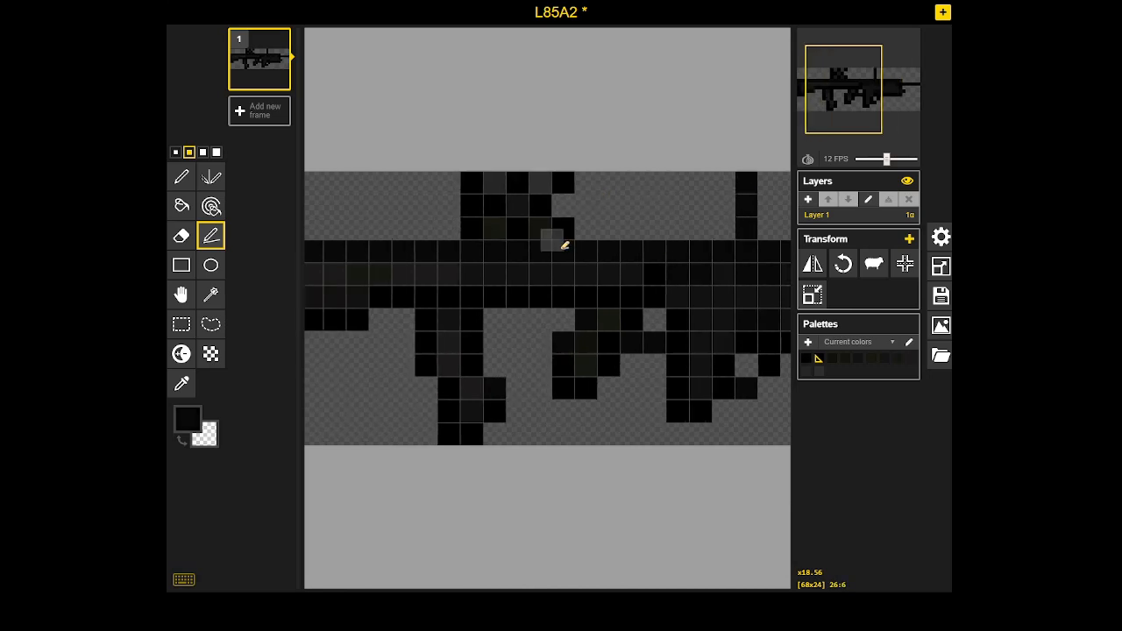
Paint the scope's bottom-row inner pixels in olive sampled from below the receiver, and its centre pixel in dark grey
alt+click(611, 319)
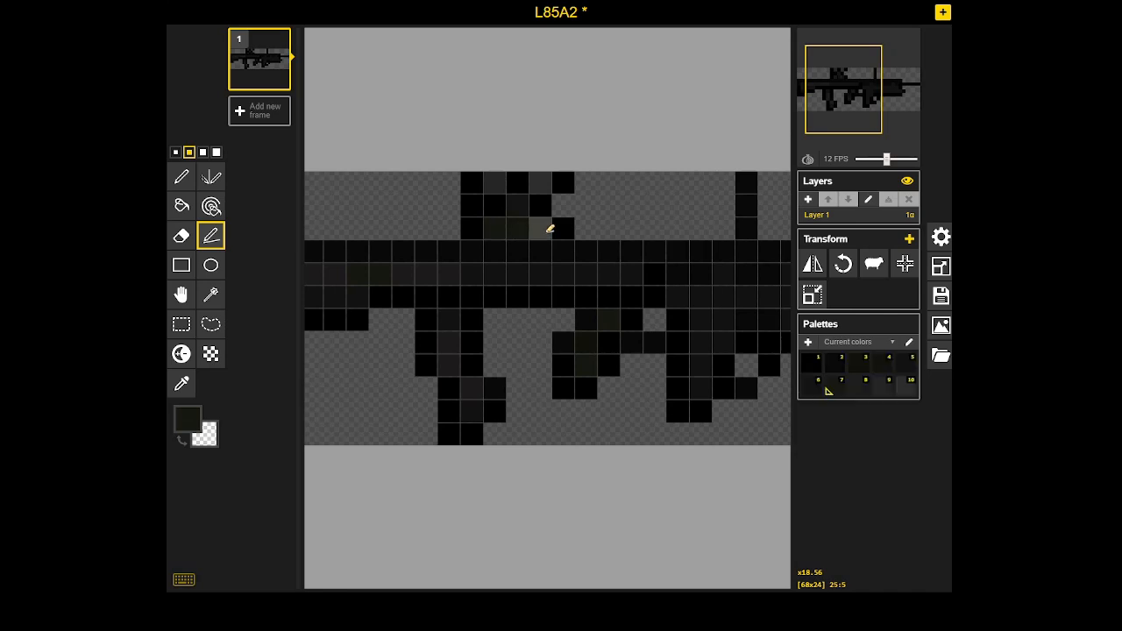
drag(414, 287, 464, 287)
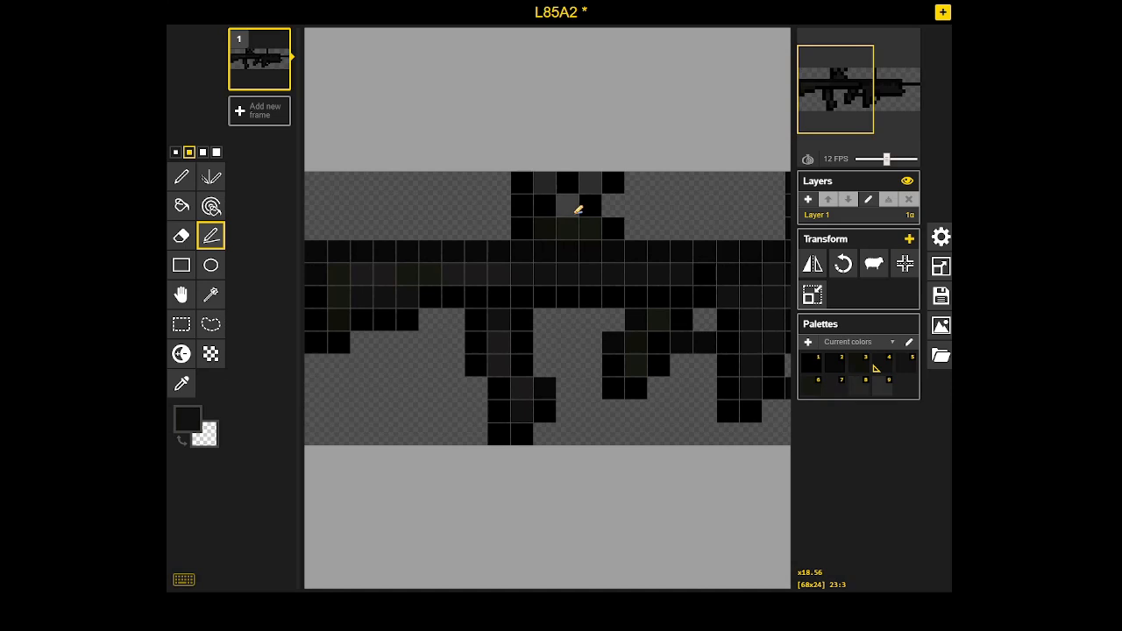
click(575, 213)
Set the drawing colour to #3f4042 and stroke it across the three inner pixels of the scope's top row
alt+click(492, 271)
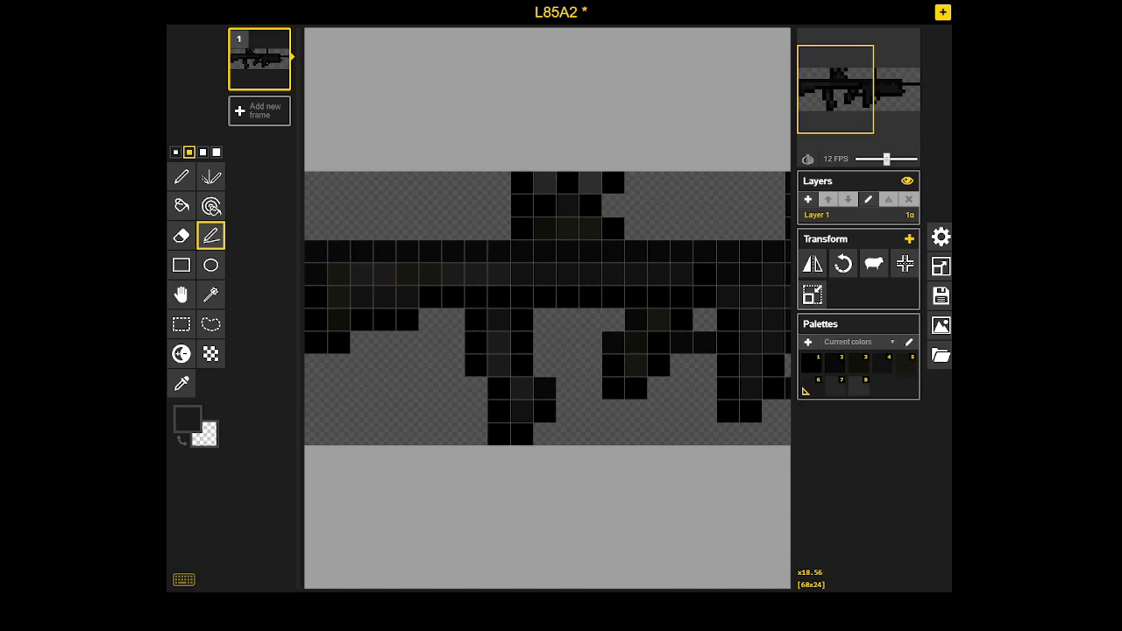
click(198, 423)
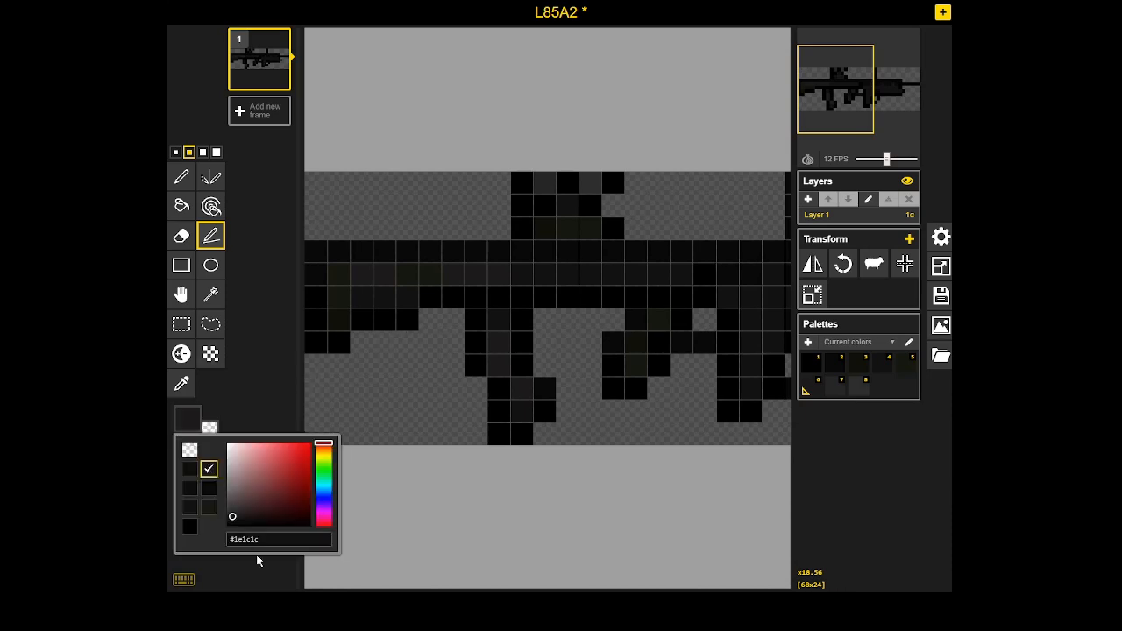
double_click(268, 540)
text(3f4042)
click(212, 241)
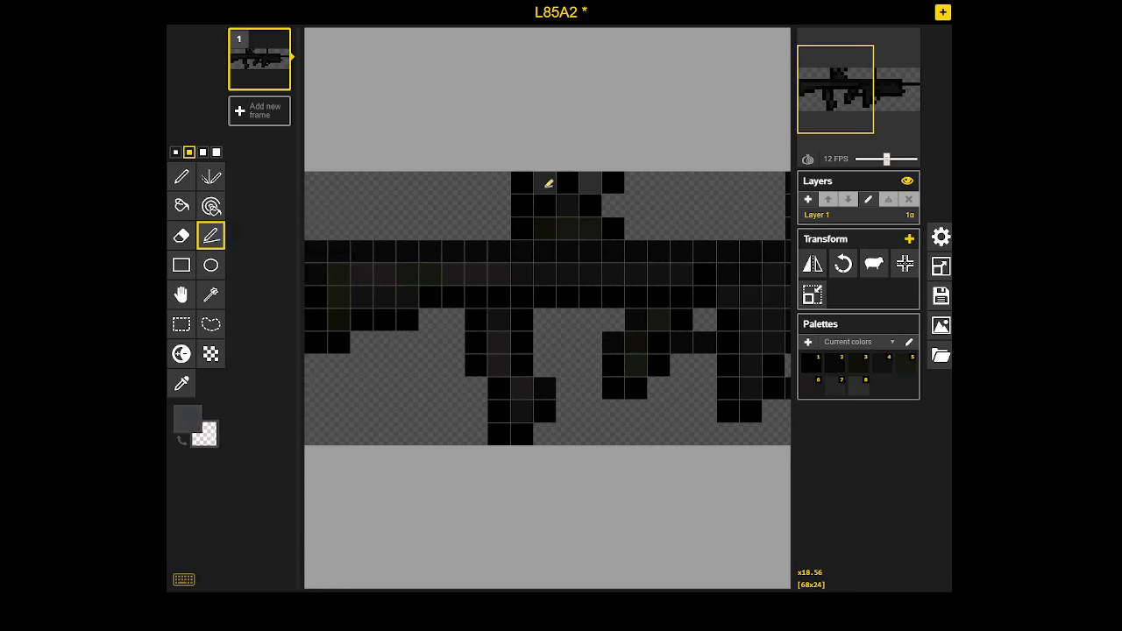
drag(555, 187, 600, 185)
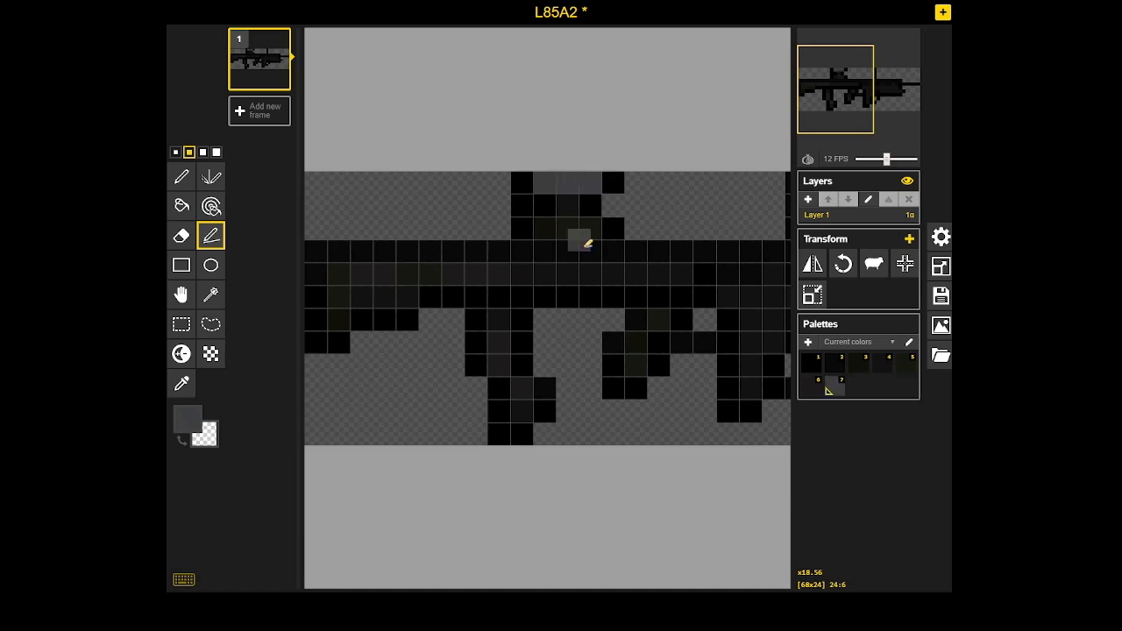
Set the drawing colour to #202122, darken the left two inner pixels of the scope's top row, and shade the pixel below in dark grey
scroll(616, 260, down, 2)
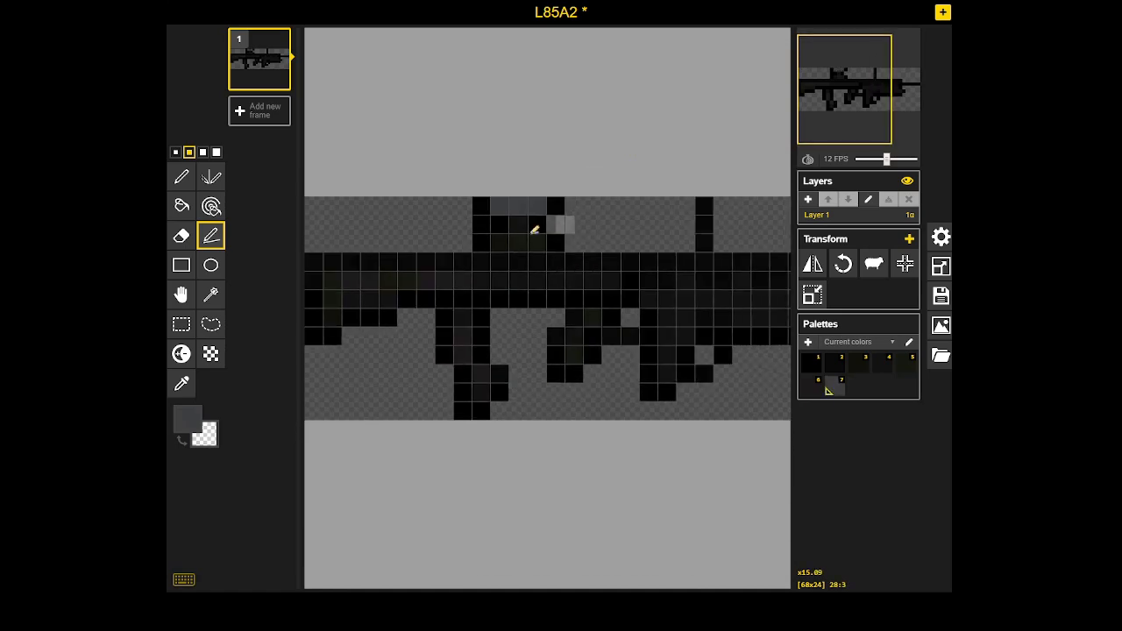
click(187, 419)
drag(230, 506, 229, 517)
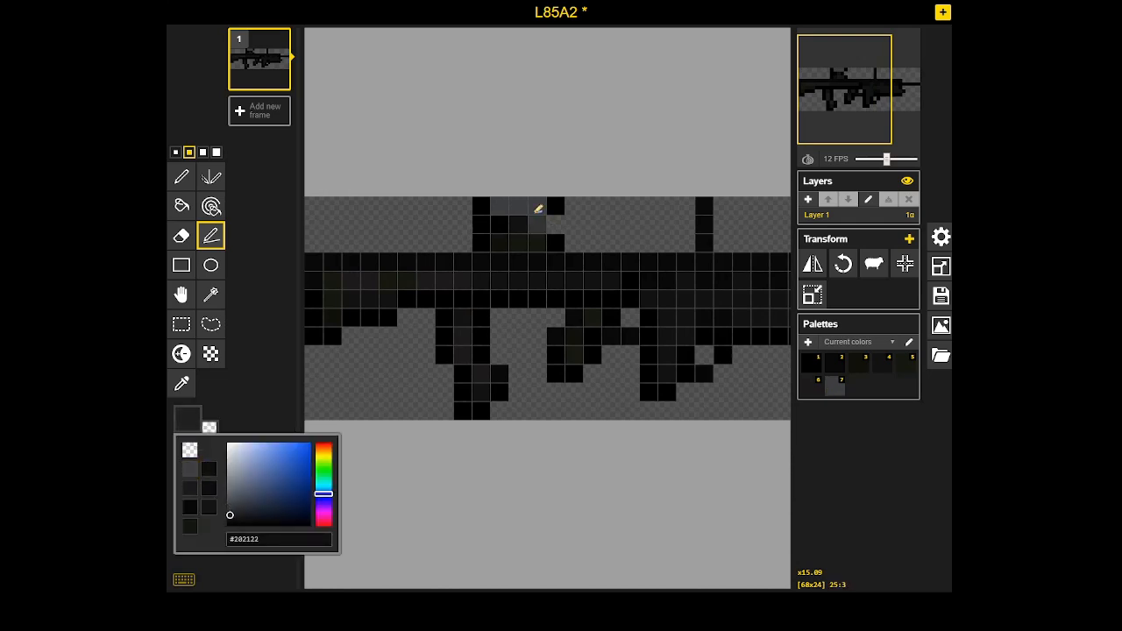
drag(506, 208, 528, 207)
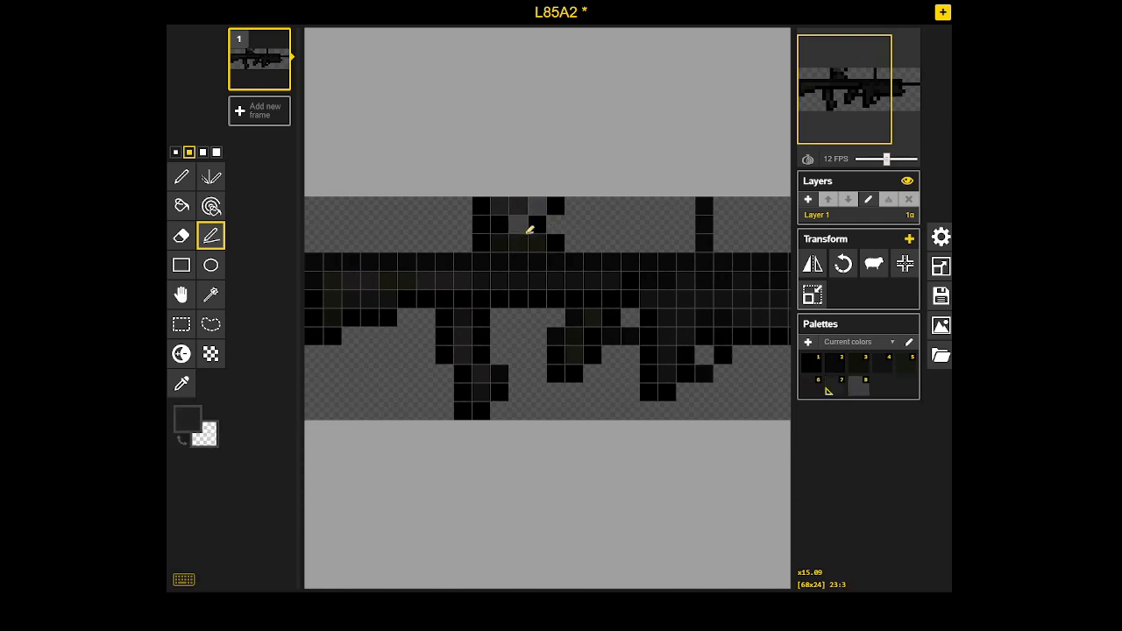
key(3)
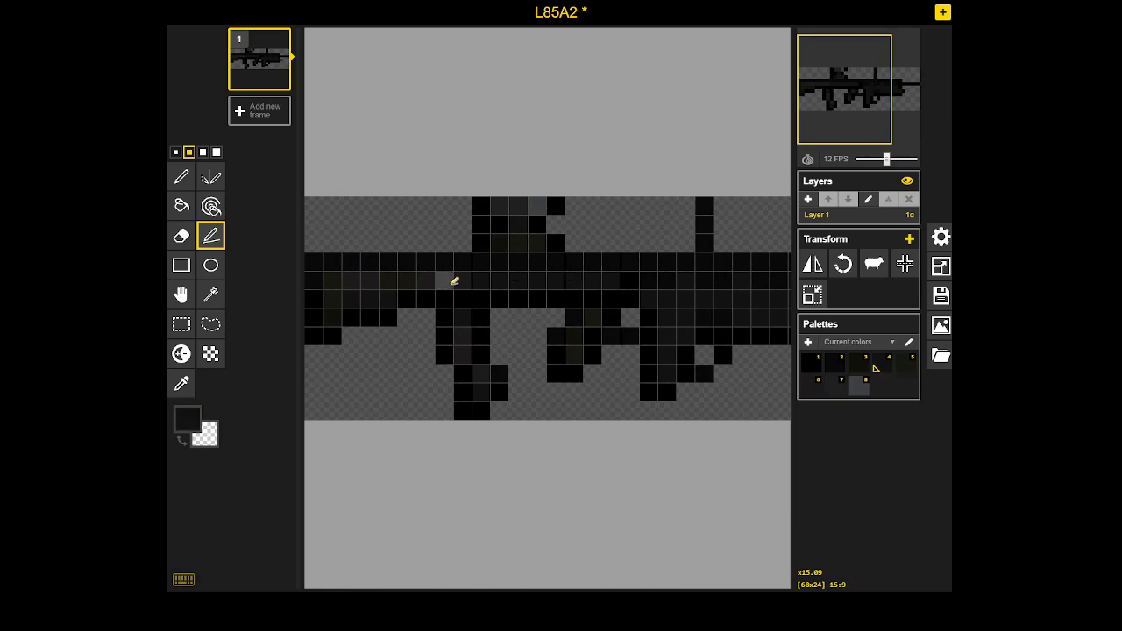
Recolour the middle pixel of the scope's top row with the sixth palette colour, and touch up the row with the lighter seventh colour
click(210, 206)
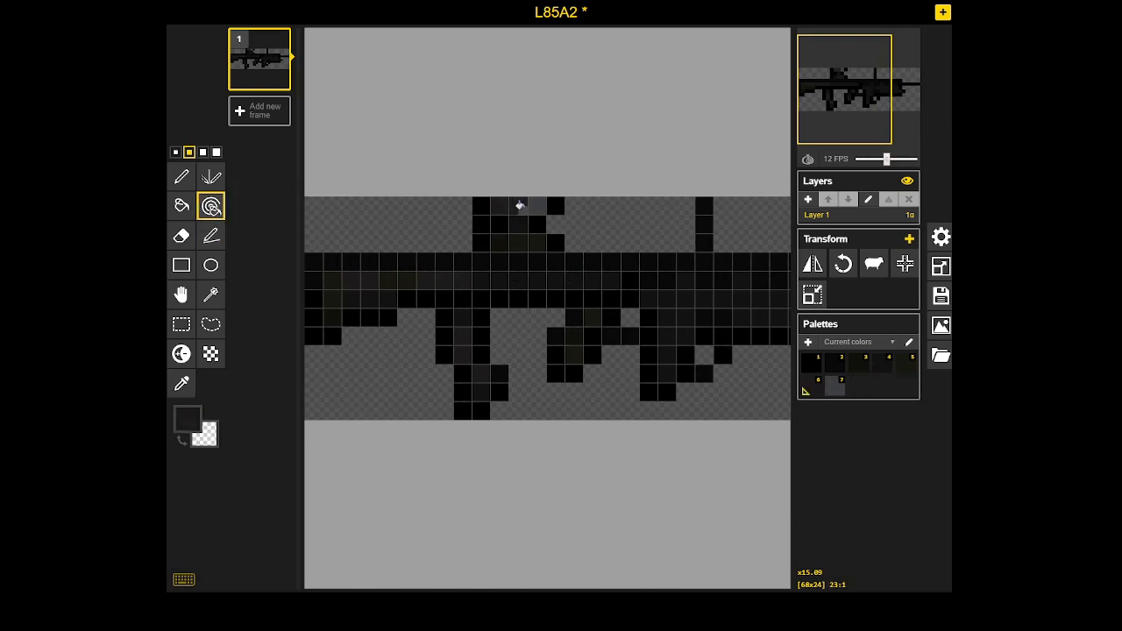
scroll(523, 213, up, 1)
scroll(523, 213, up, 6)
click(210, 235)
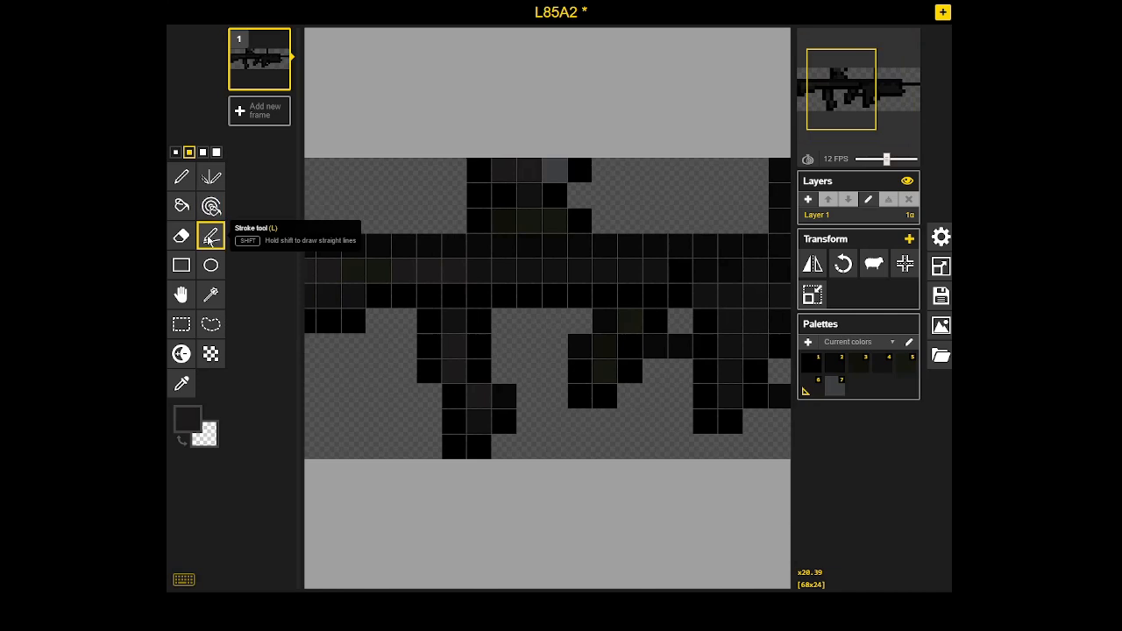
key(7)
click(549, 168)
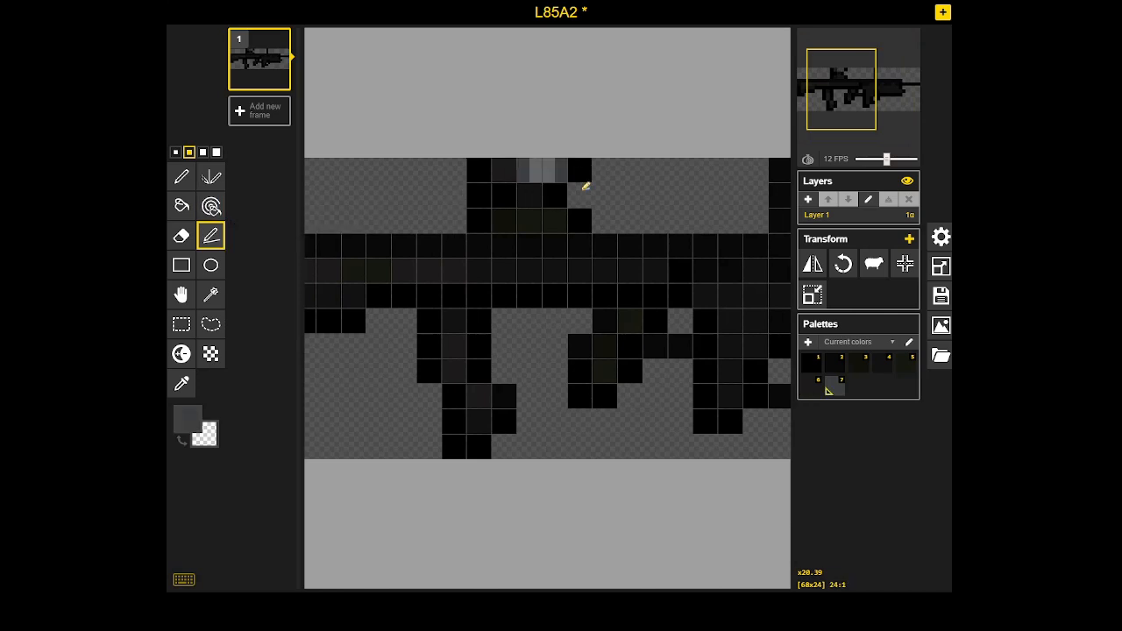
Paint the right inner pixel of the scope's middle row in the first palette colour and the centre pixel in the third, dark olive
scroll(599, 197, down, 8)
scroll(597, 195, up, 7)
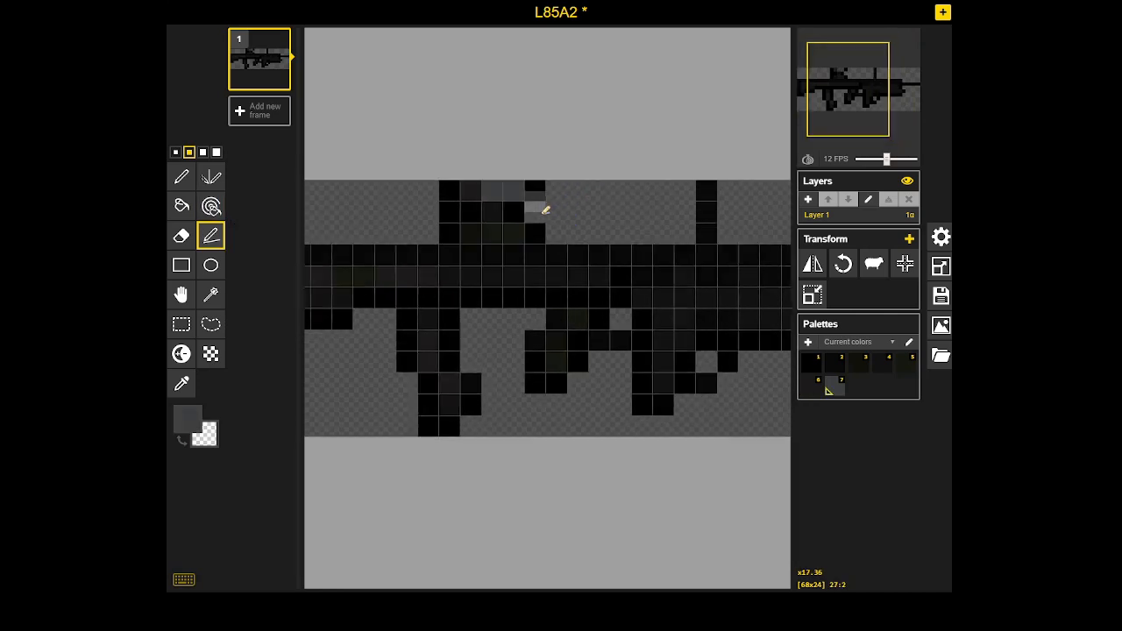
key(1)
click(511, 203)
key(3)
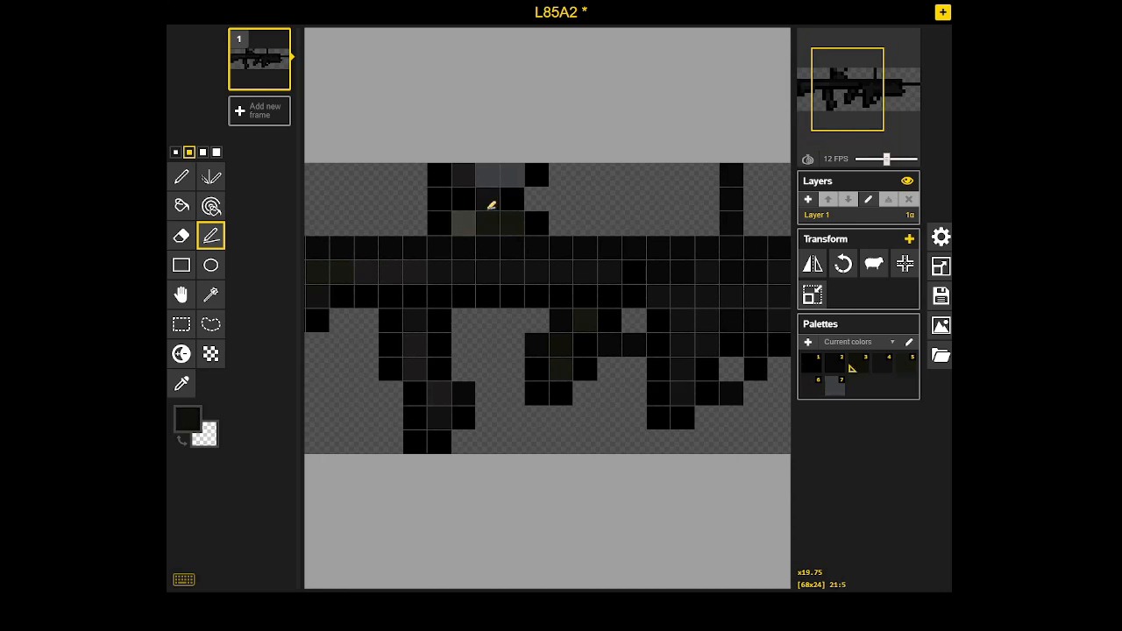
click(493, 203)
key(1)
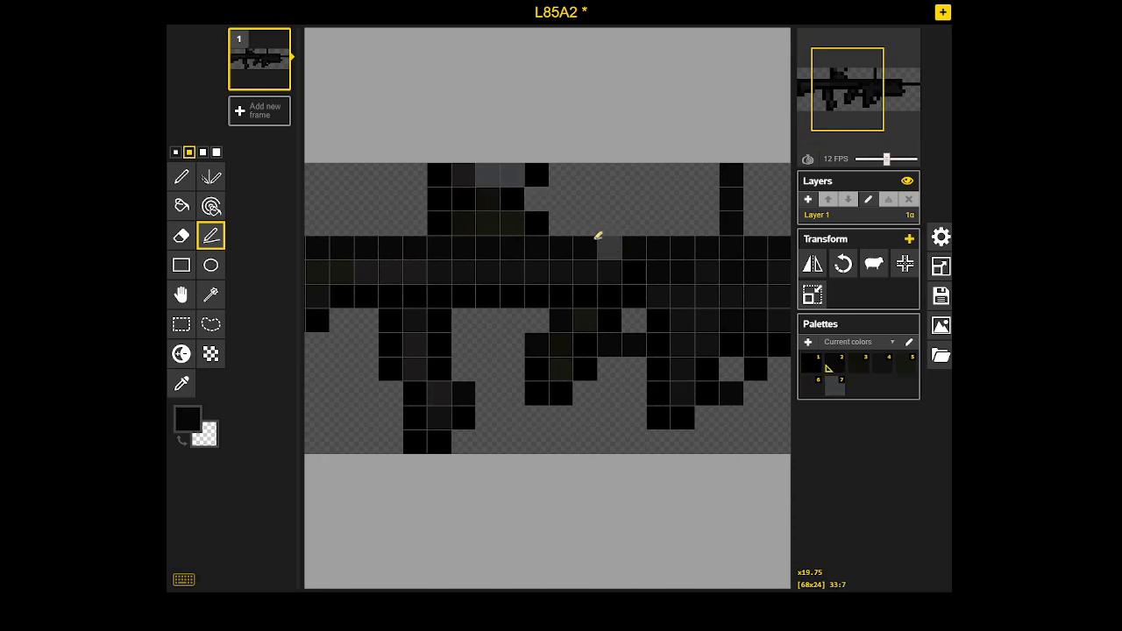
key(2)
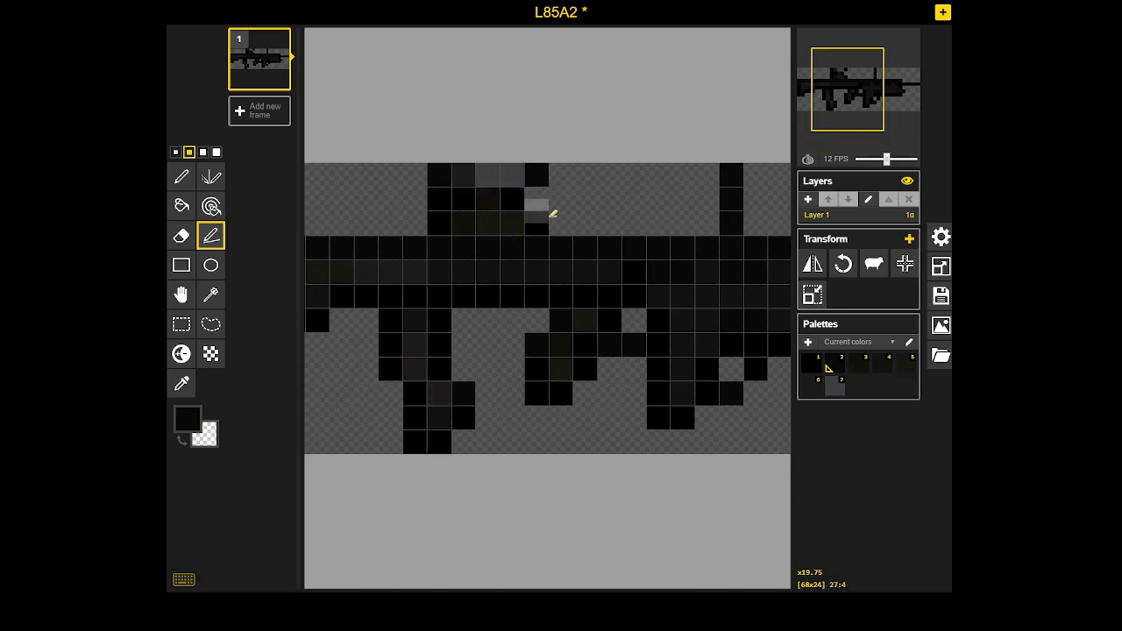
Sample the receiver's dark grey and examine the shading along the whole rifle, from close up and at full view
scroll(550, 213, down, 2)
scroll(726, 221, down, 1)
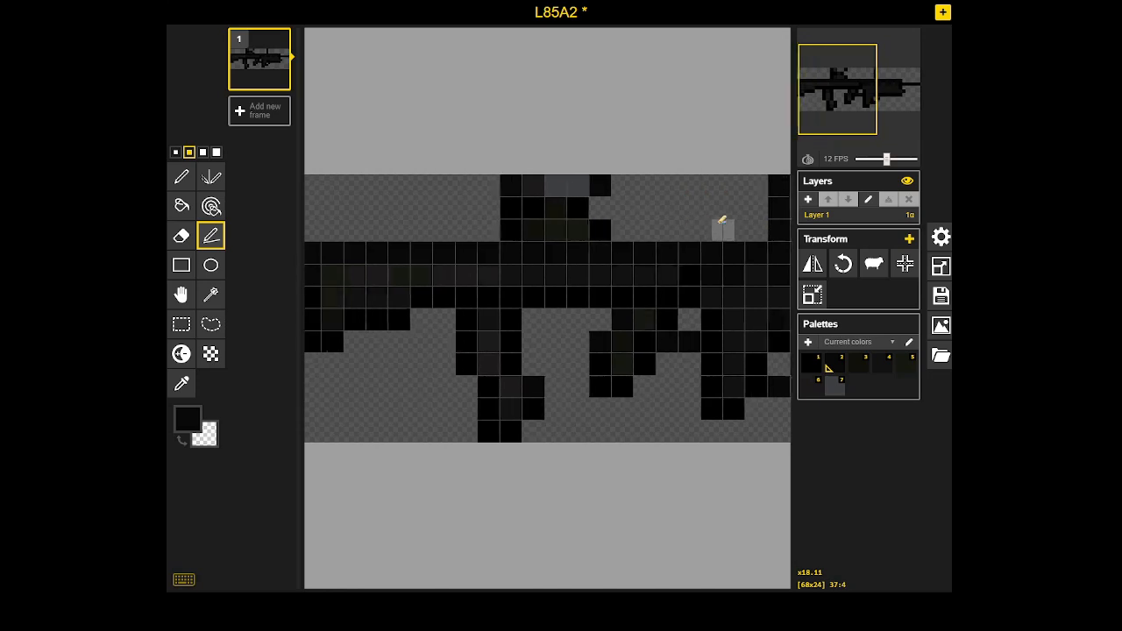
drag(692, 219, 557, 219)
scroll(556, 221, down, 3)
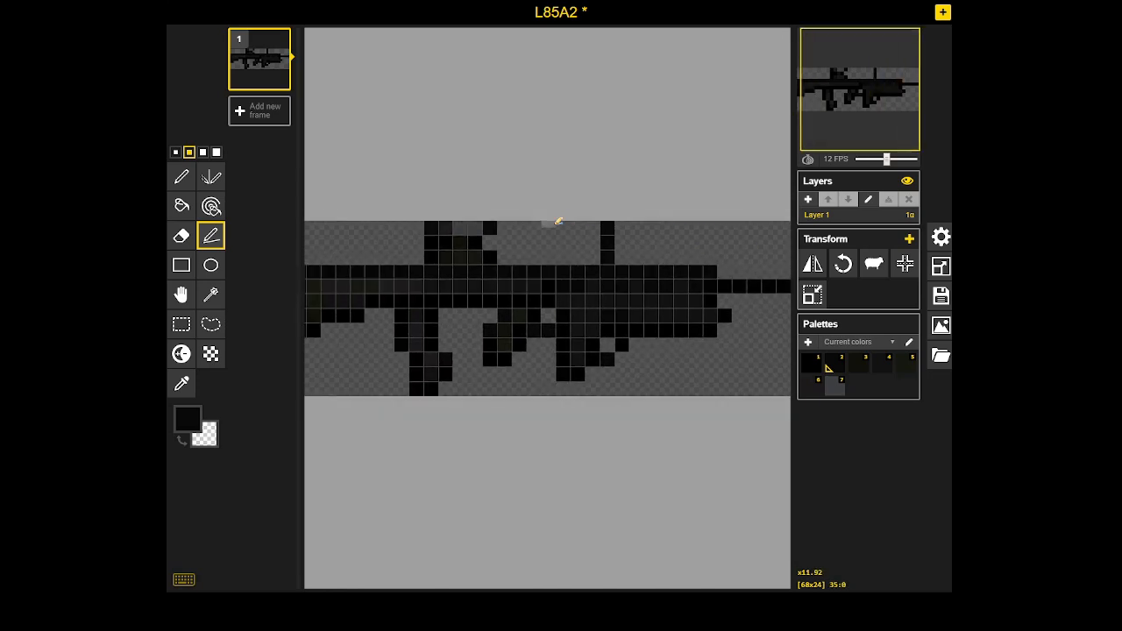
scroll(609, 262, up, 2)
scroll(639, 277, up, 4)
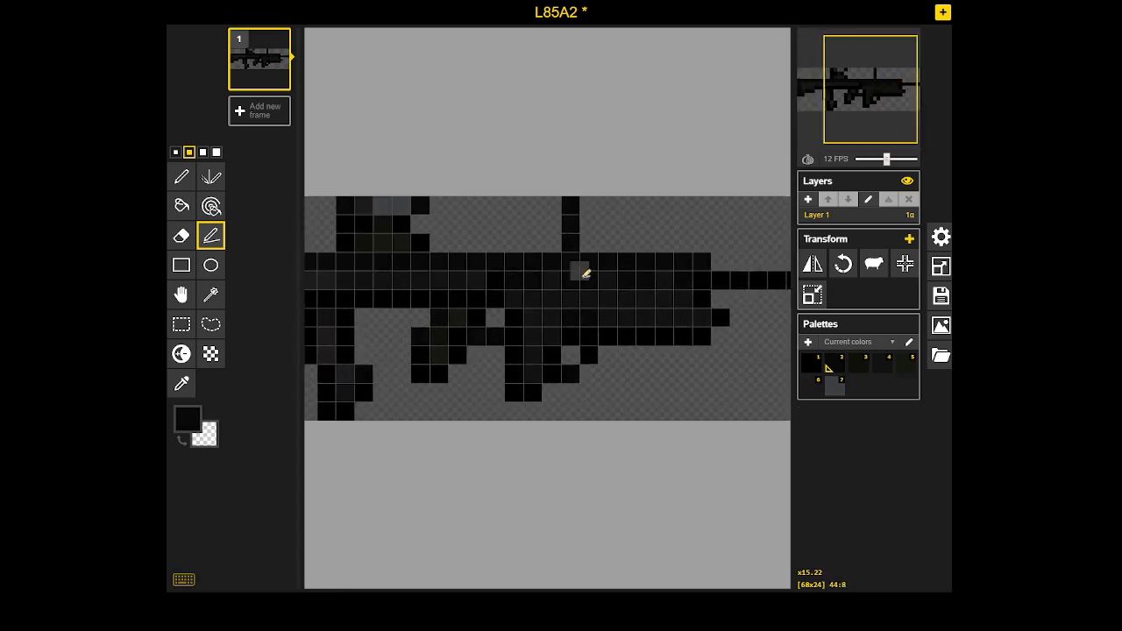
alt+click(478, 280)
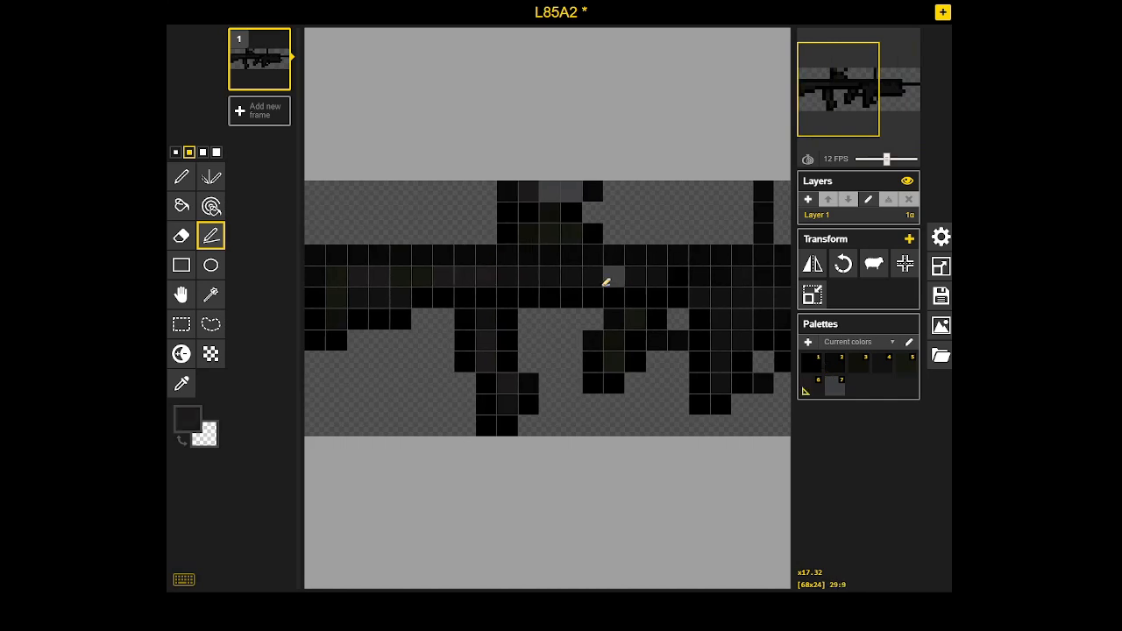
drag(610, 283, 461, 285)
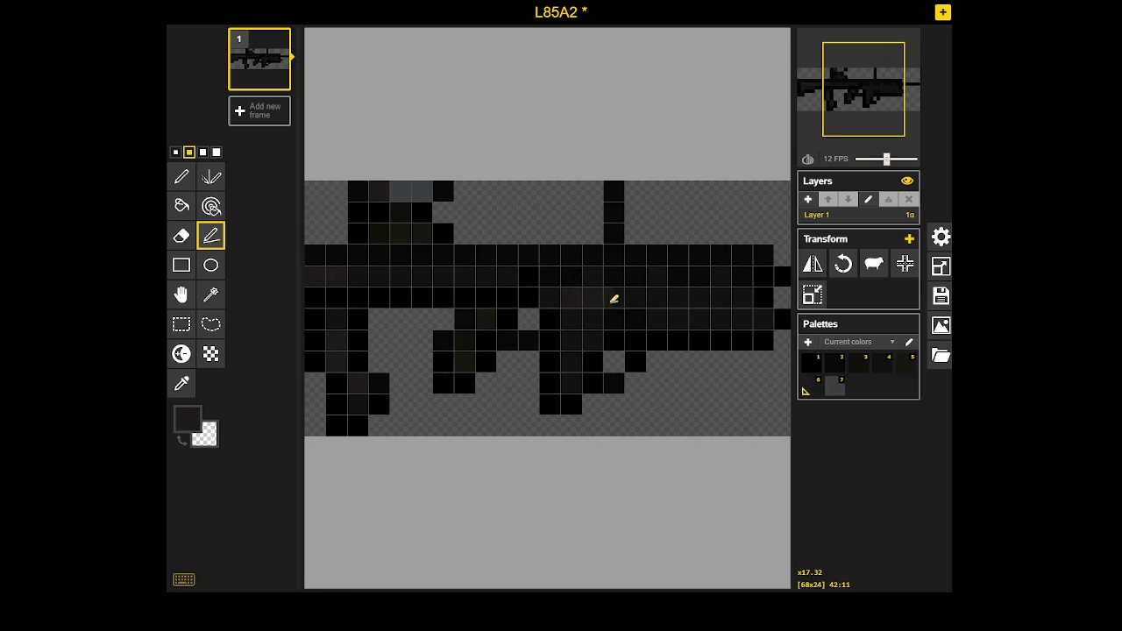
scroll(592, 305, down, 2)
scroll(596, 307, up, 3)
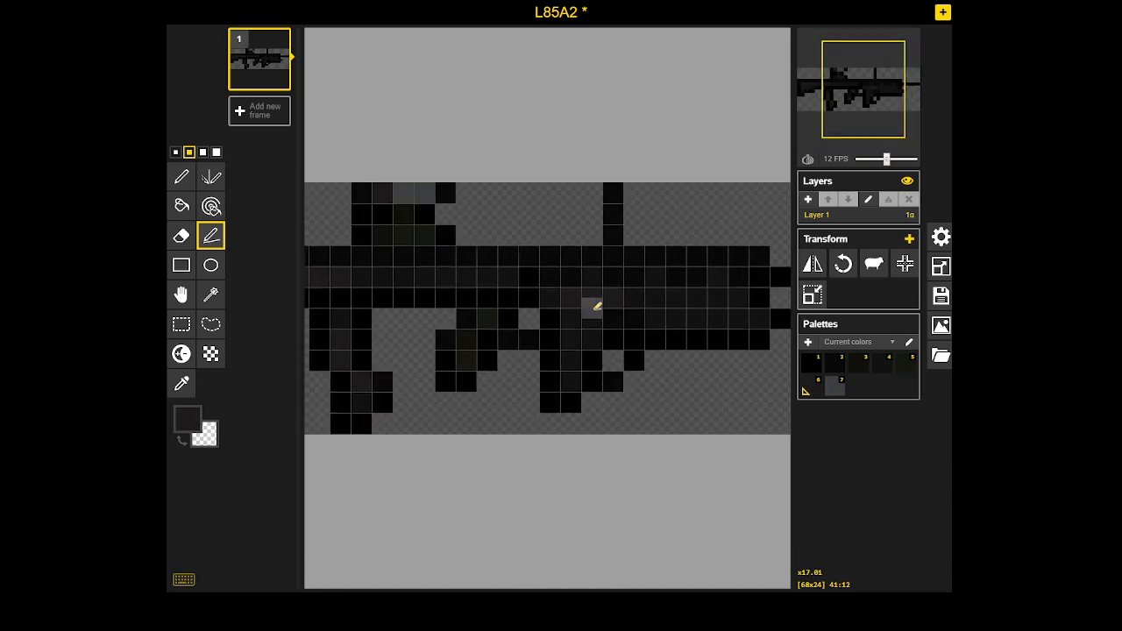
scroll(606, 310, down, 5)
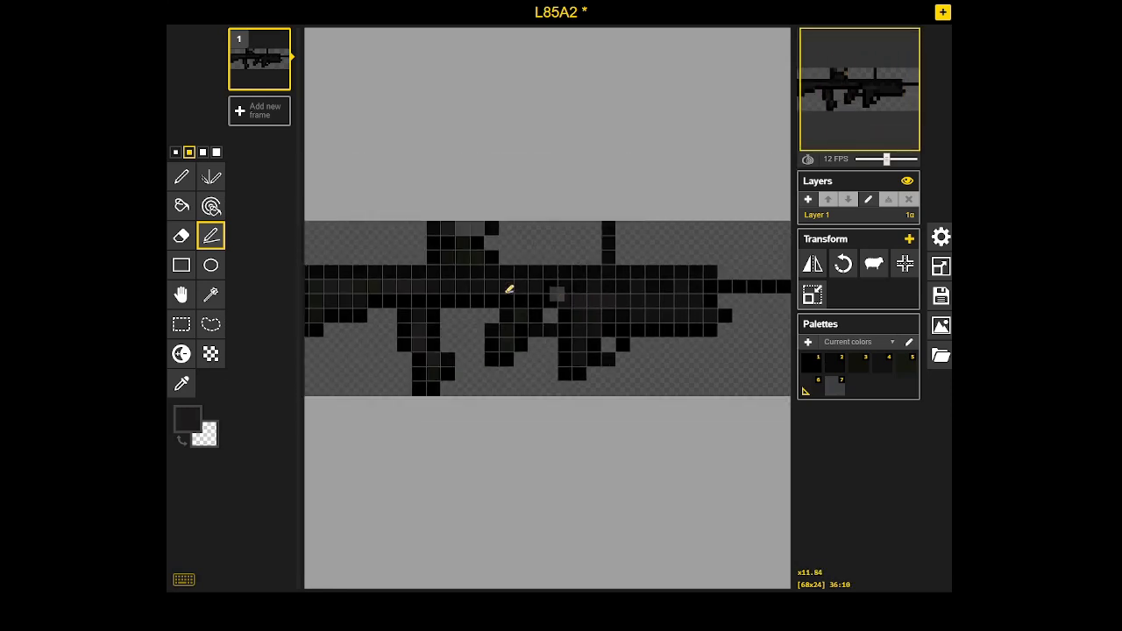
scroll(527, 296, down, 3)
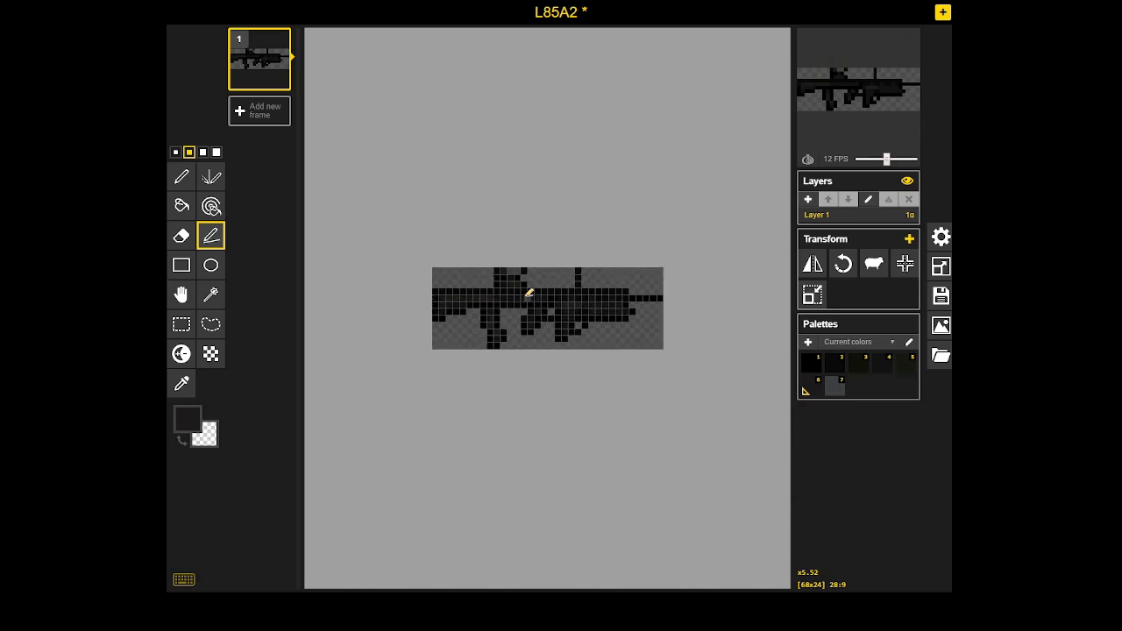
scroll(529, 293, up, 1)
scroll(528, 293, up, 4)
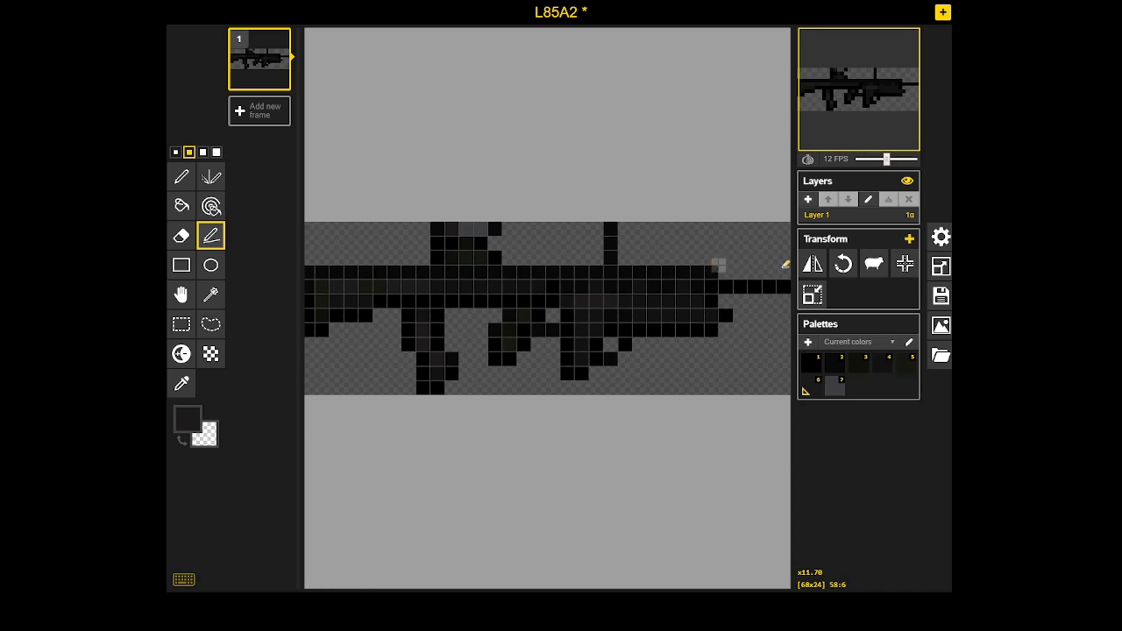
scroll(614, 307, down, 1)
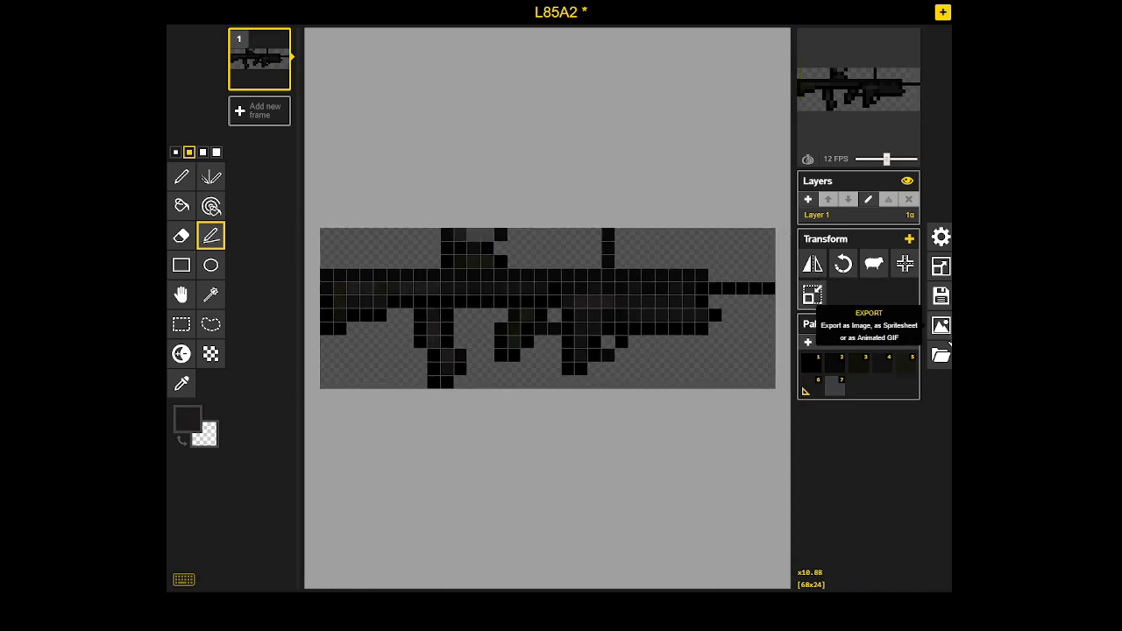
Export the sprite as a PNG spritesheet at 1.0x scale, 68 x 24 px, and close the export settings
click(942, 326)
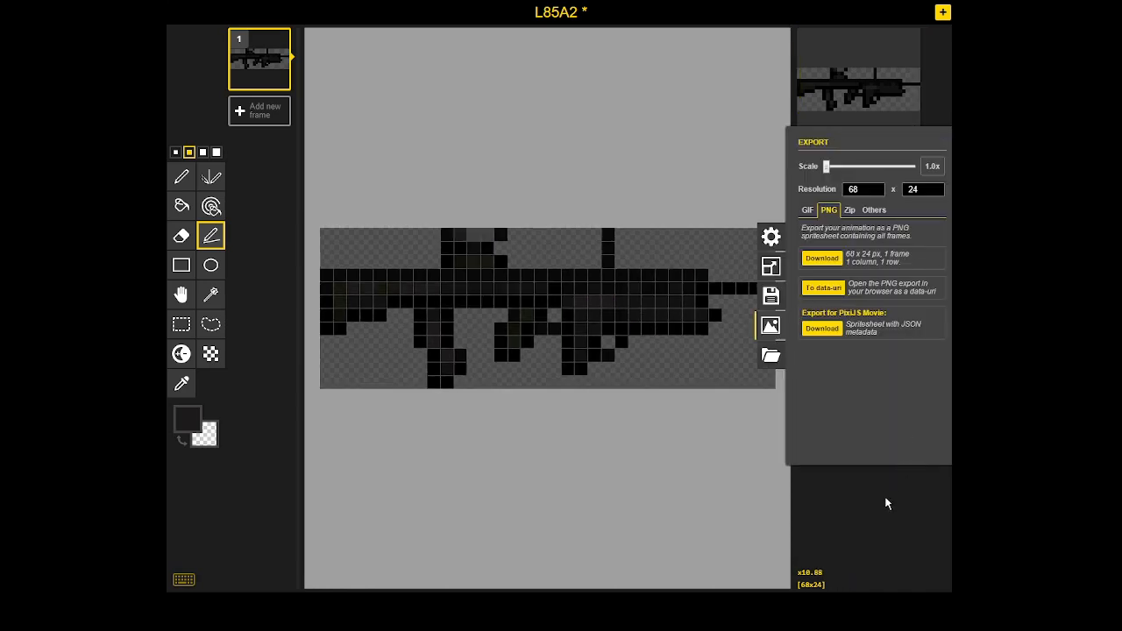
click(824, 262)
click(878, 492)
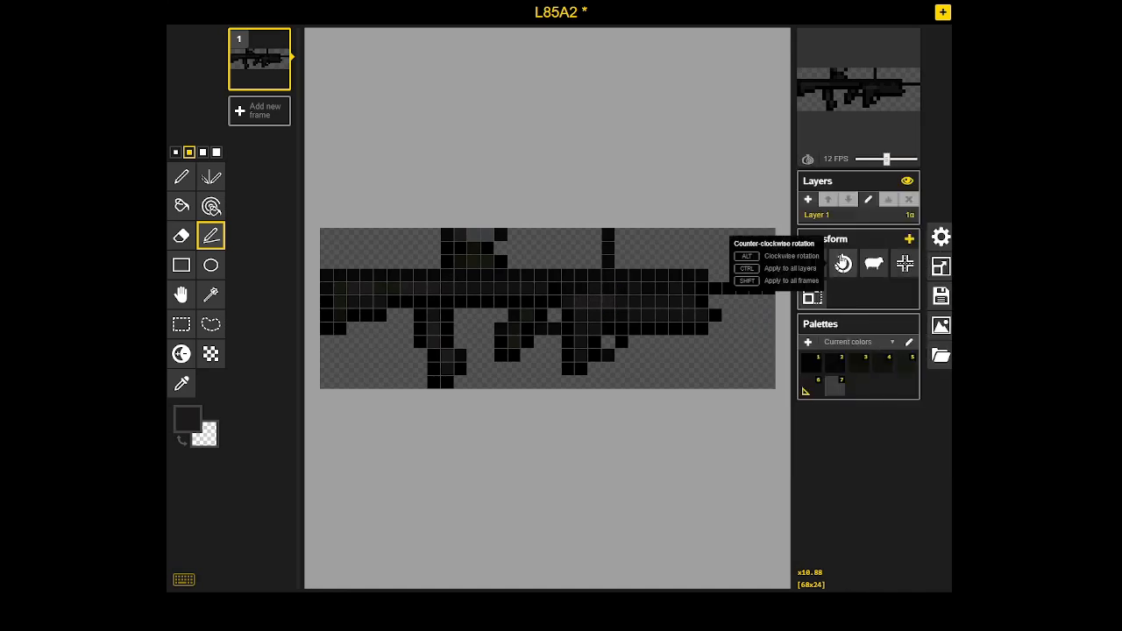
Add a new layer above Layer 1 and set the drawing colour to black, #000000
click(809, 200)
scroll(672, 356, up, 3)
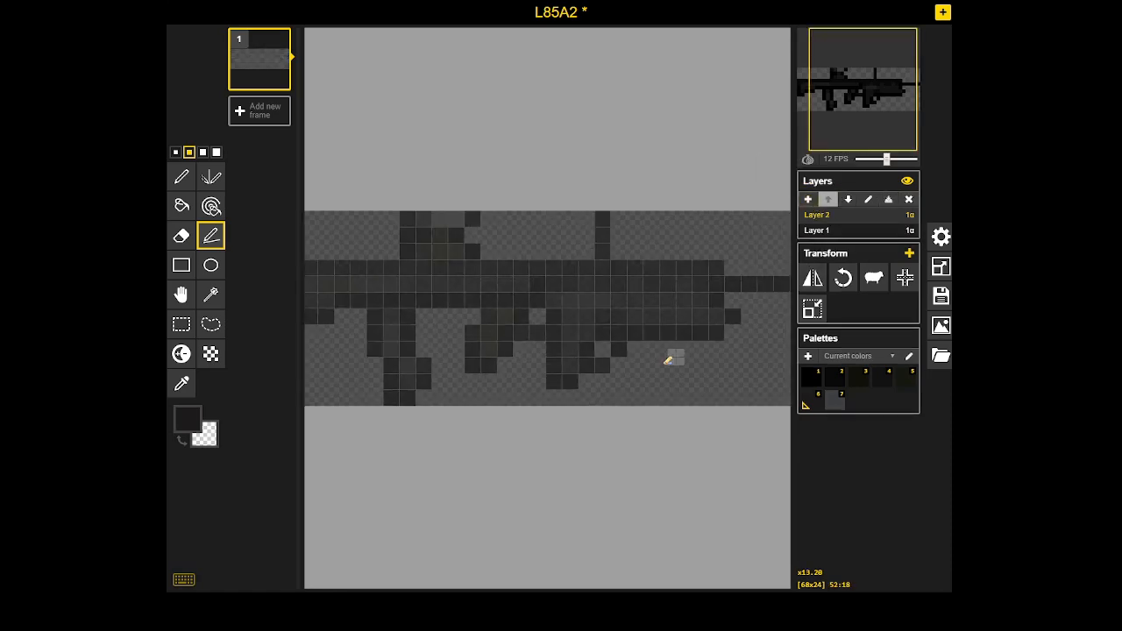
click(197, 422)
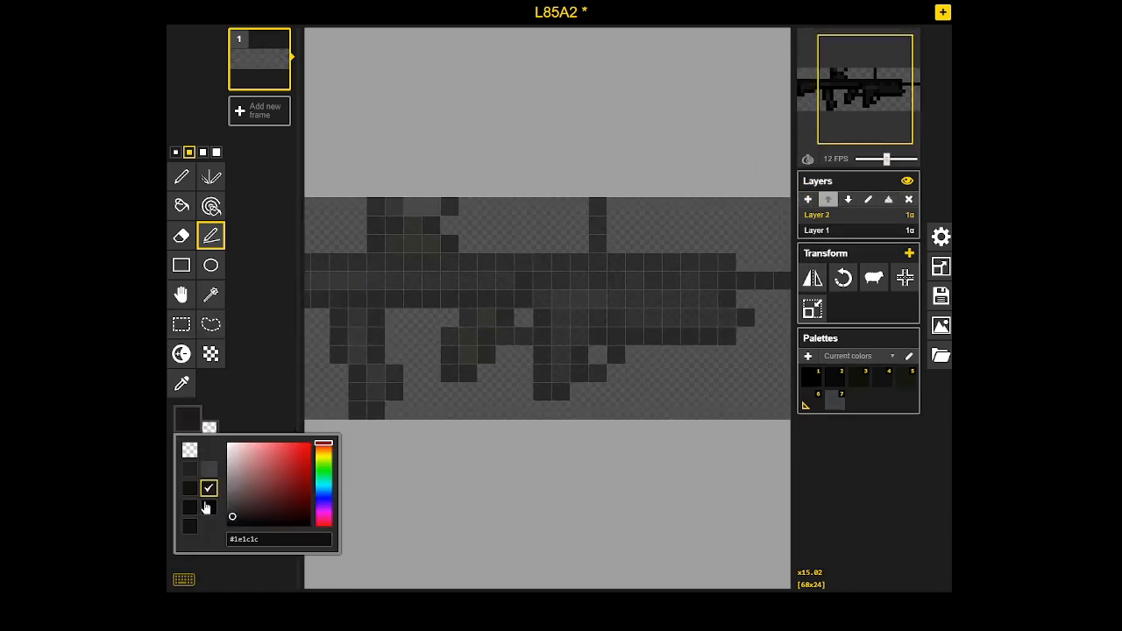
click(202, 504)
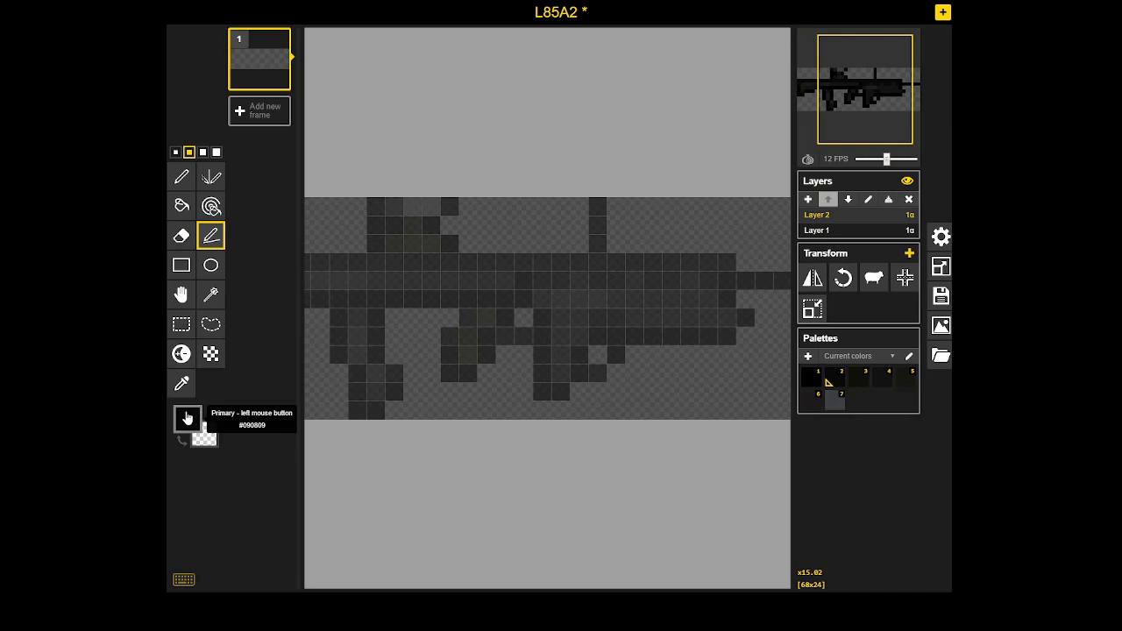
click(187, 418)
click(235, 526)
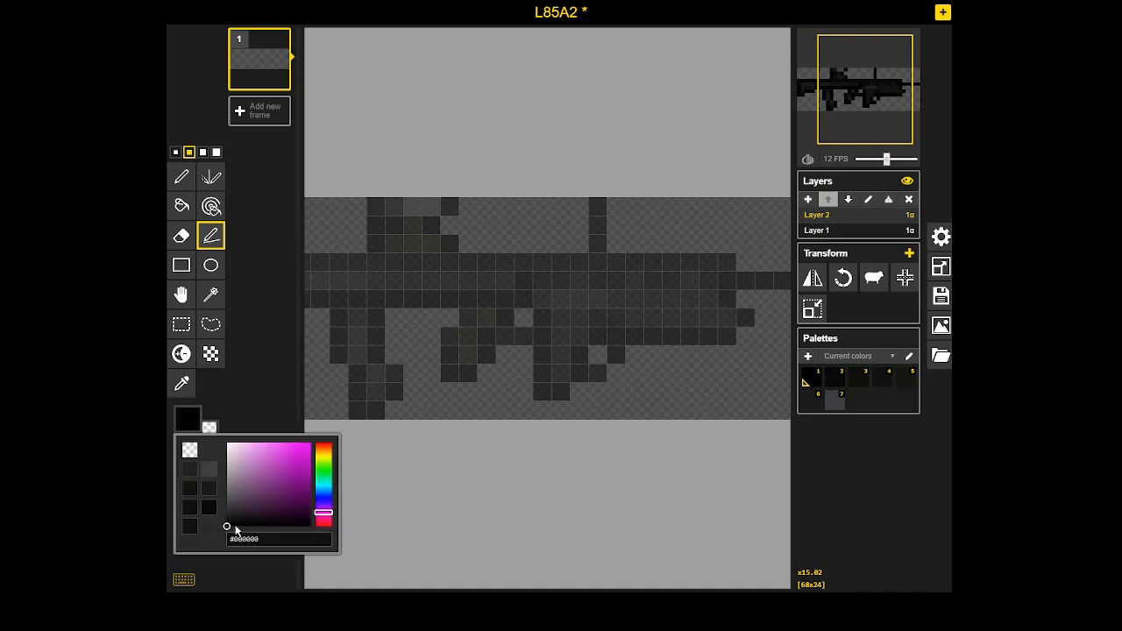
On the new layer, paint a black line along the handguard's bottom edge and two black pixels at its front end
drag(593, 336, 731, 331)
click(745, 317)
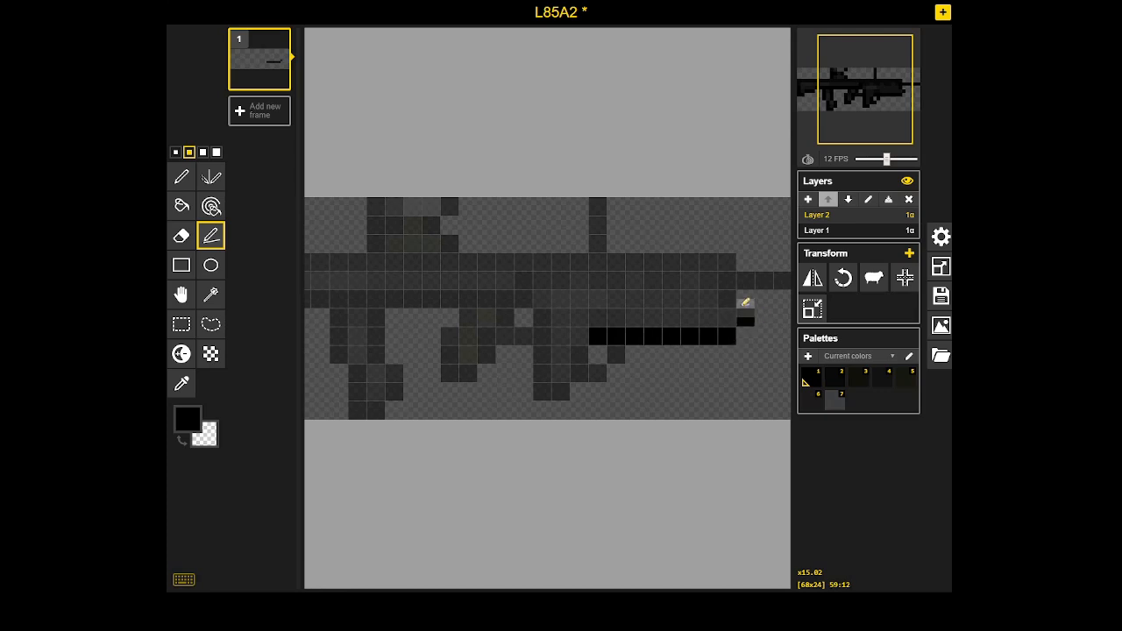
click(727, 299)
drag(582, 308, 688, 305)
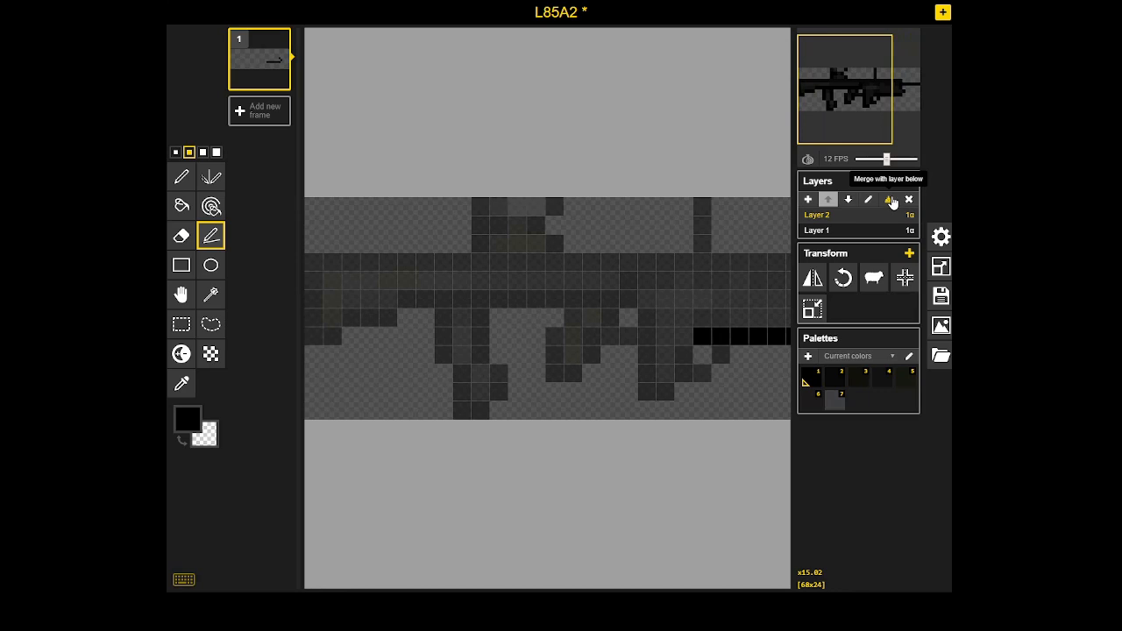
drag(673, 266, 511, 266)
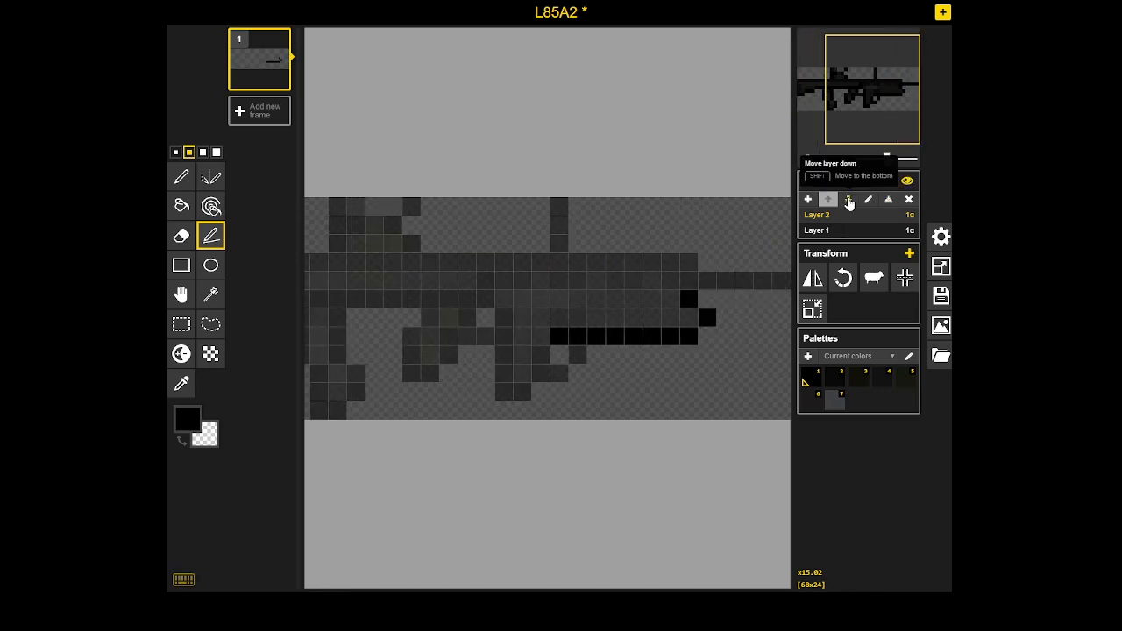
Move Layer 2 below Layer 1, select each layer in turn, and return Layer 2 to the top
click(848, 203)
click(824, 215)
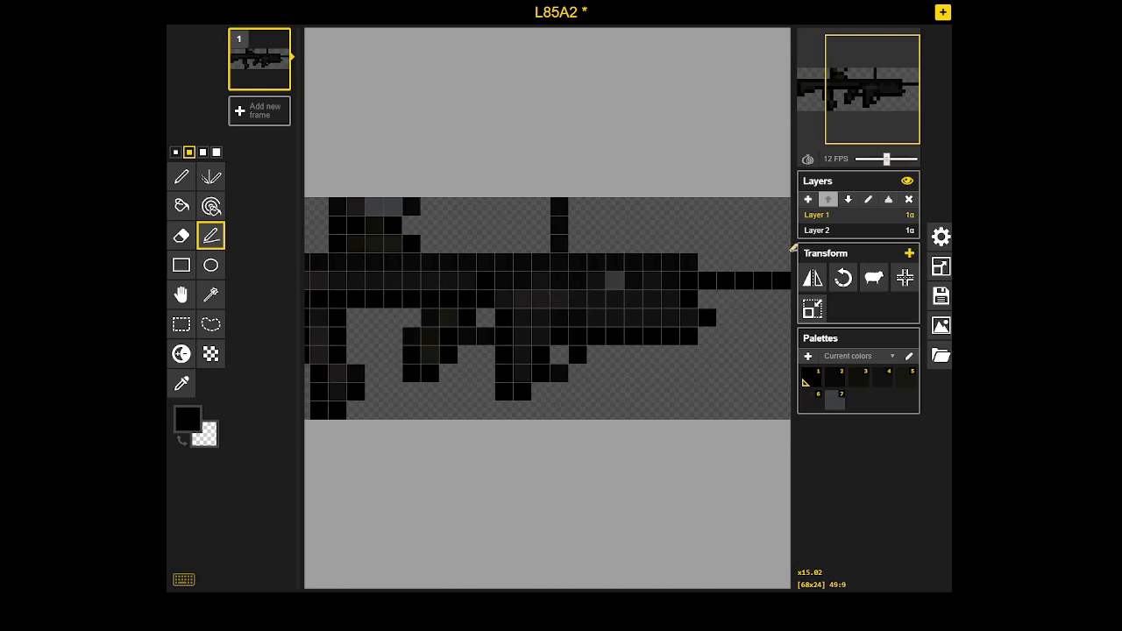
click(841, 230)
click(827, 200)
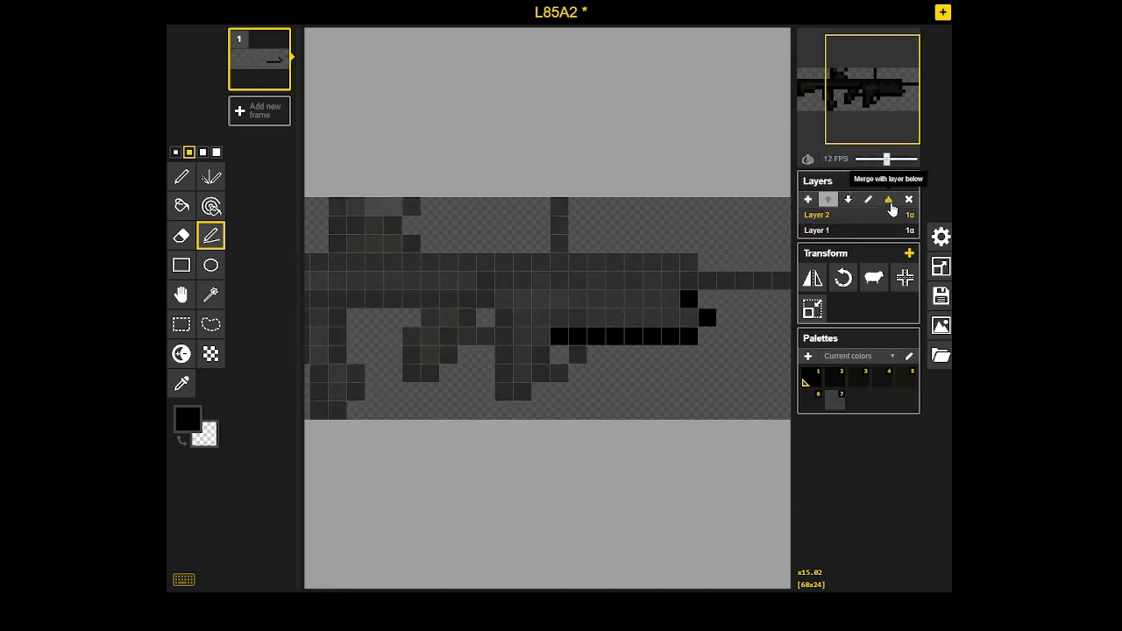
Merge Layer 2 with Layer 1 below it
click(890, 201)
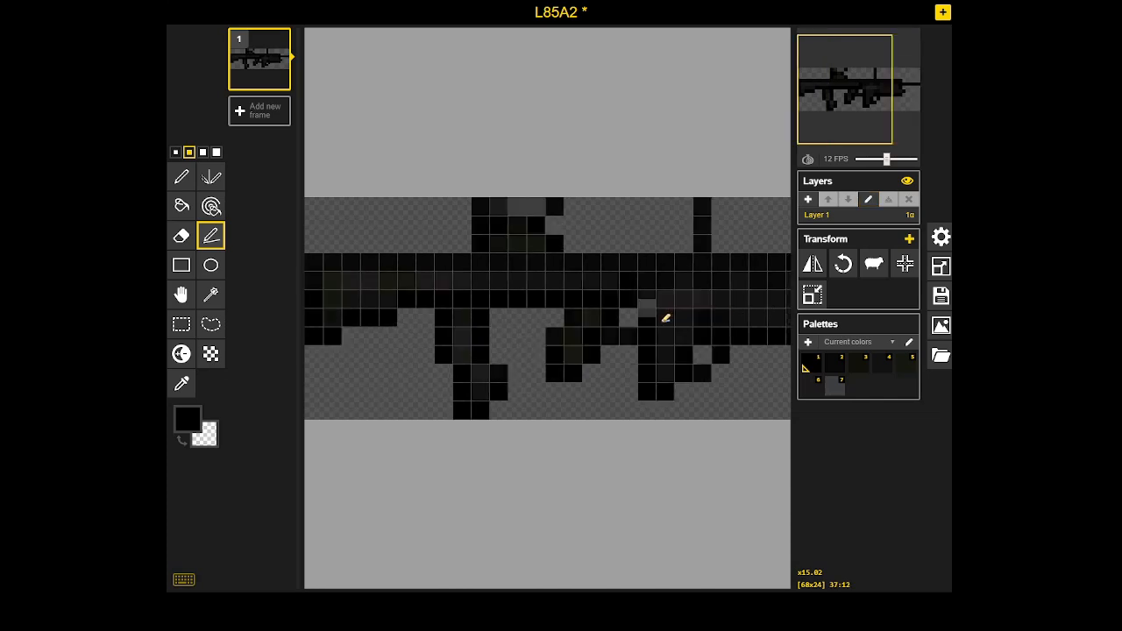
scroll(627, 323, down, 2)
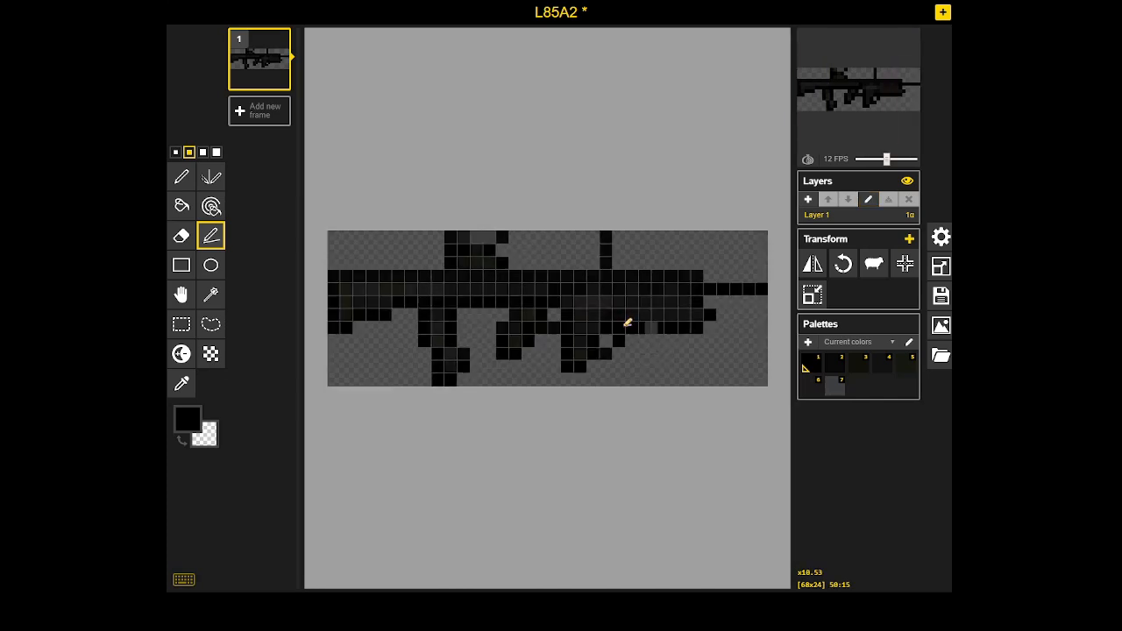
scroll(549, 321, up, 1)
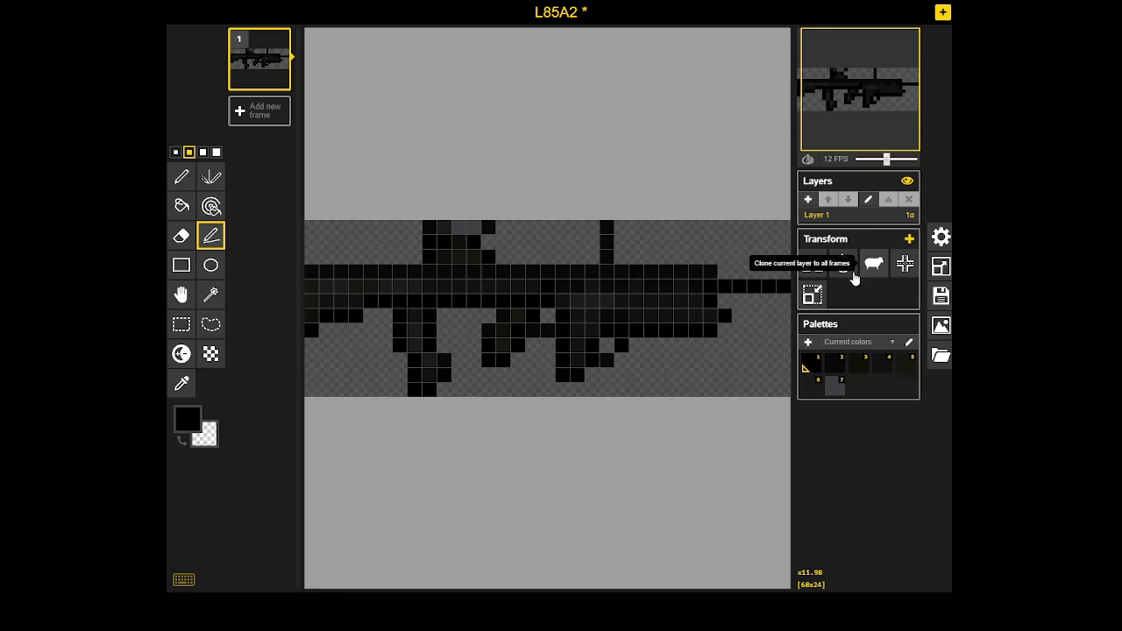
Add a second frame, clone the first frame's layer to all frames, and select the second frame
click(268, 119)
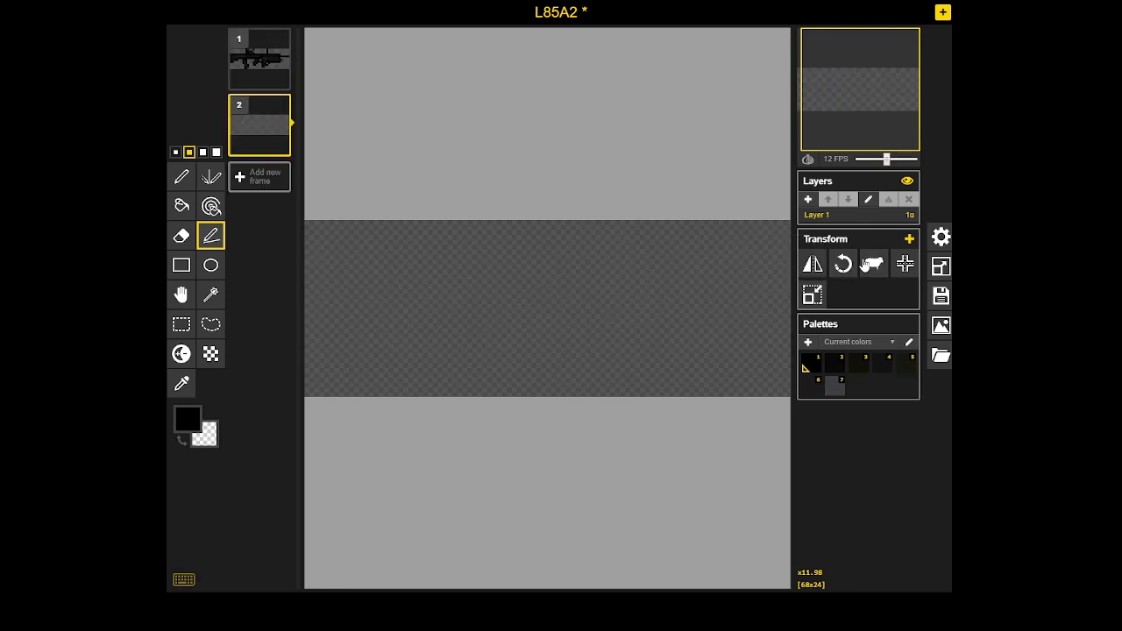
click(259, 60)
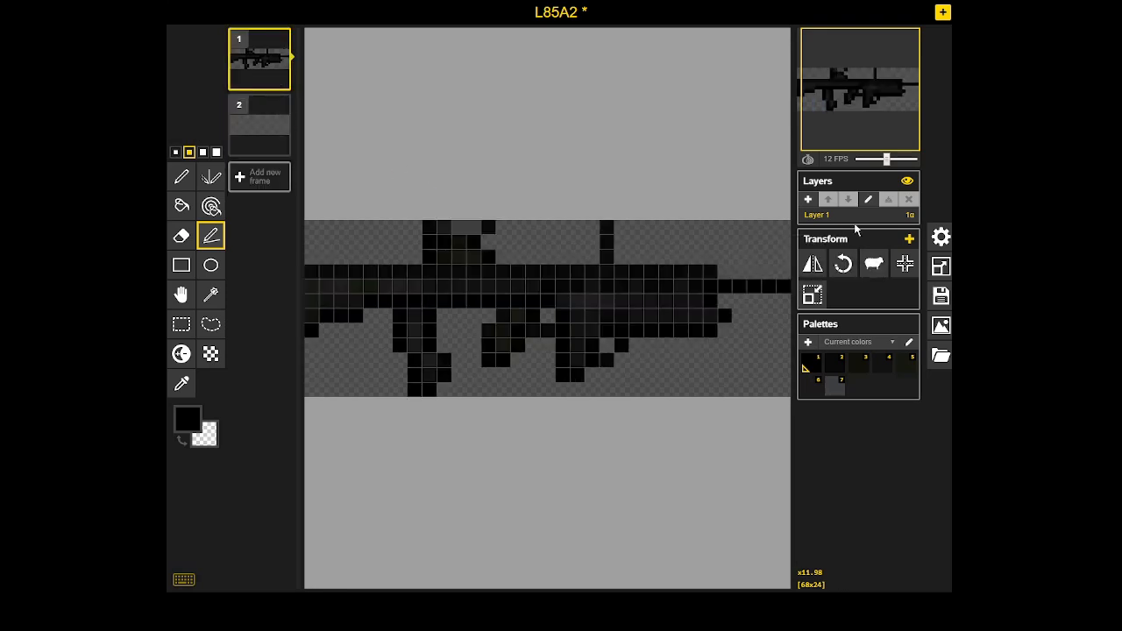
click(879, 268)
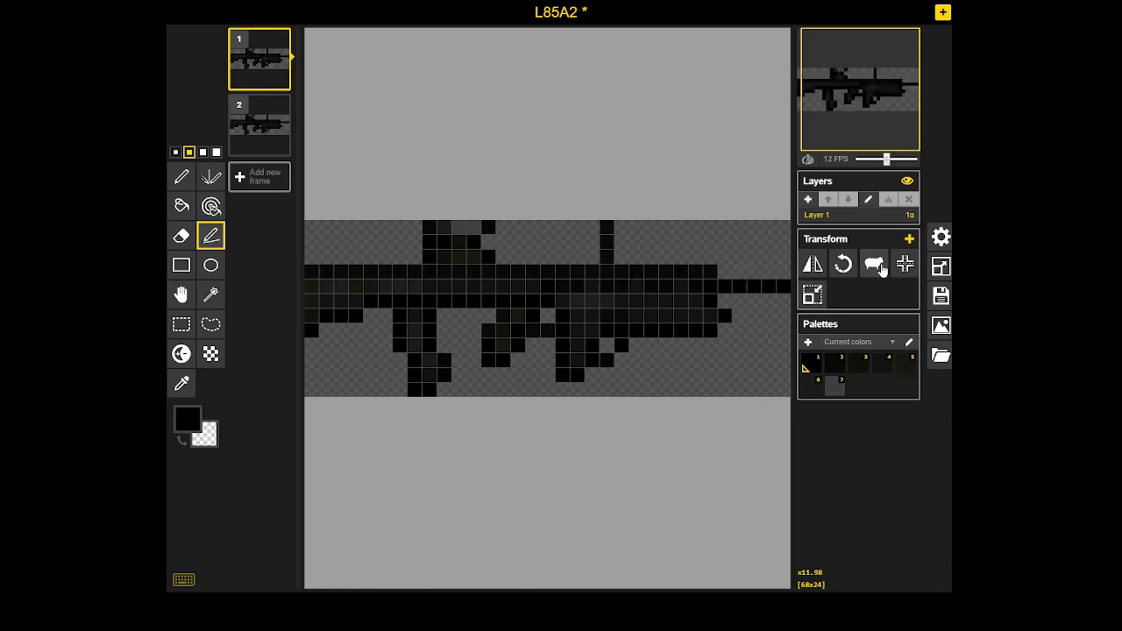
click(252, 136)
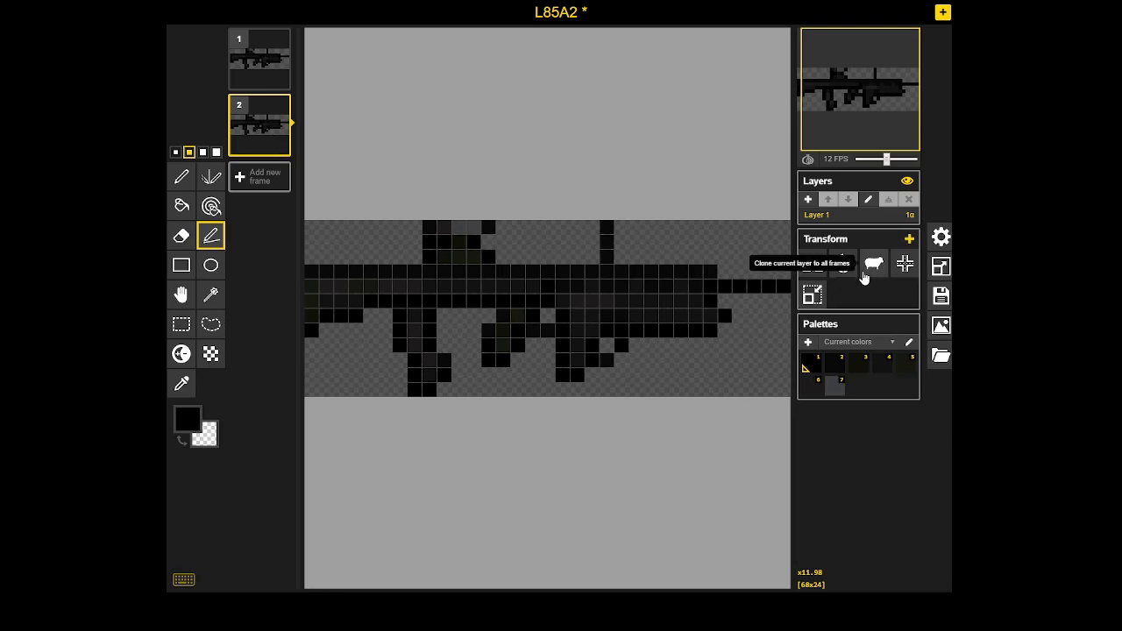
Try cropping the drawing area to fit its content, and delete the second frame
click(805, 302)
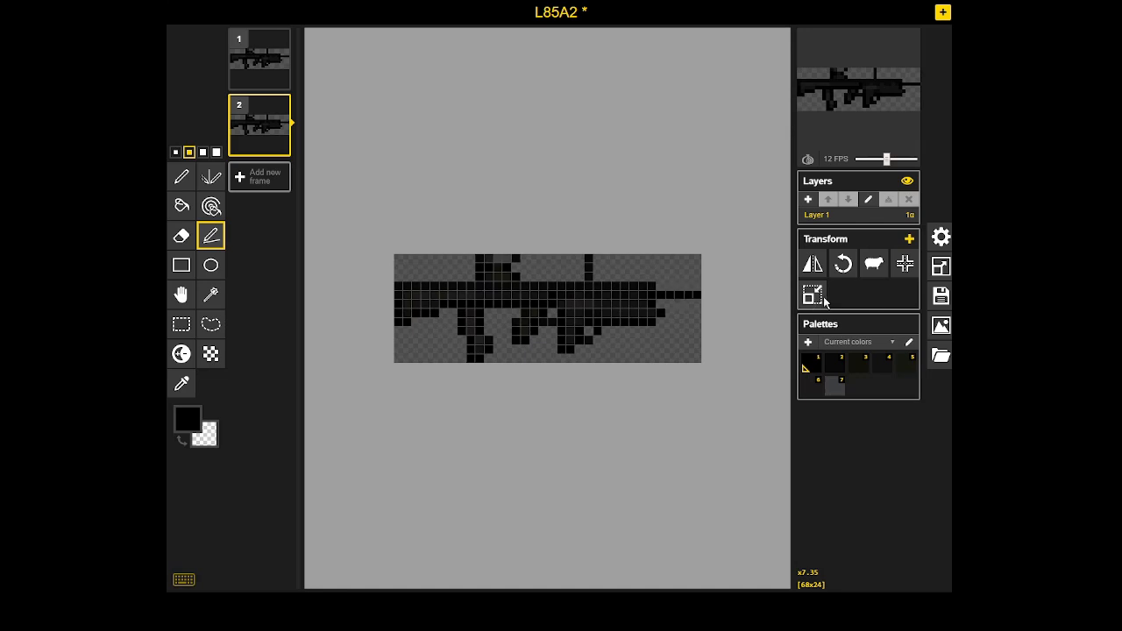
mouse_move(280, 106)
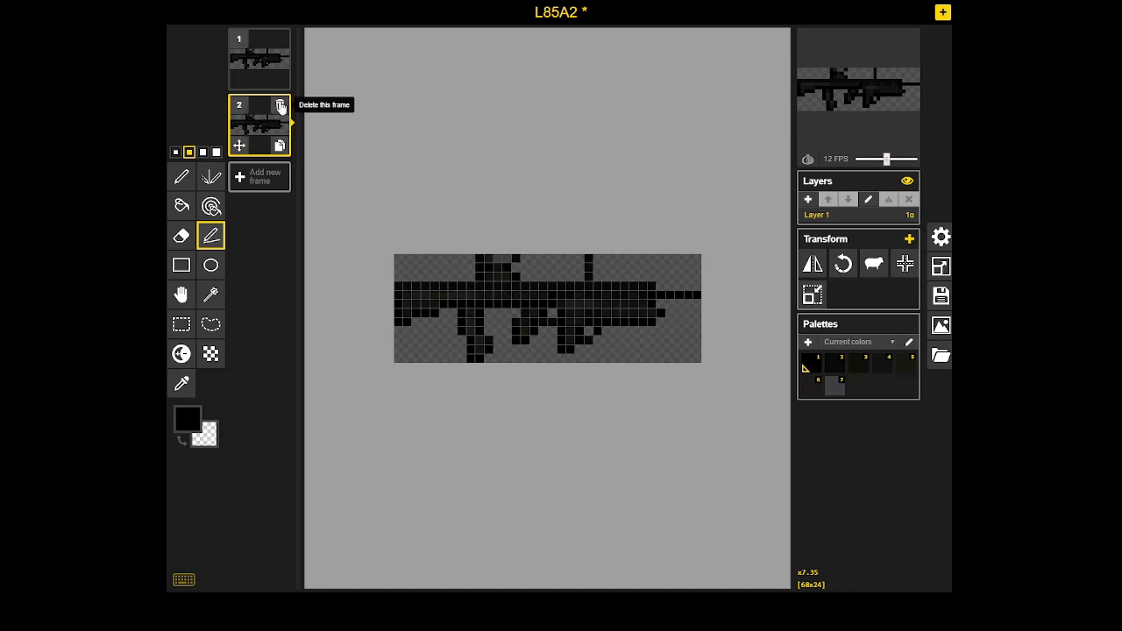
click(282, 104)
Resize the canvas height to 68 px to make it square
click(940, 266)
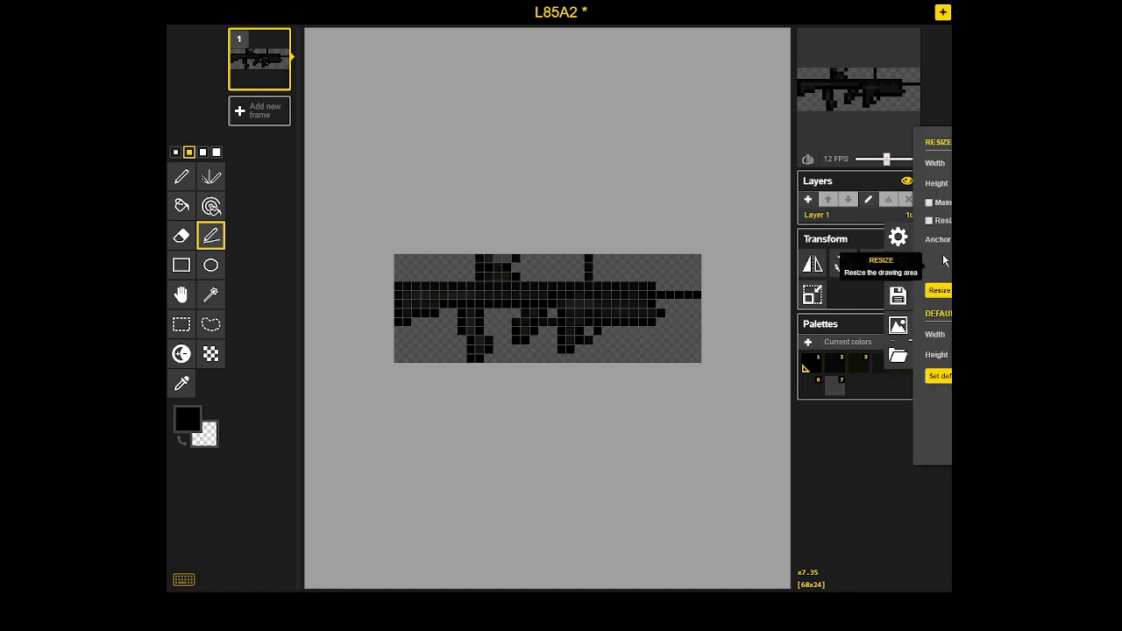
click(864, 182)
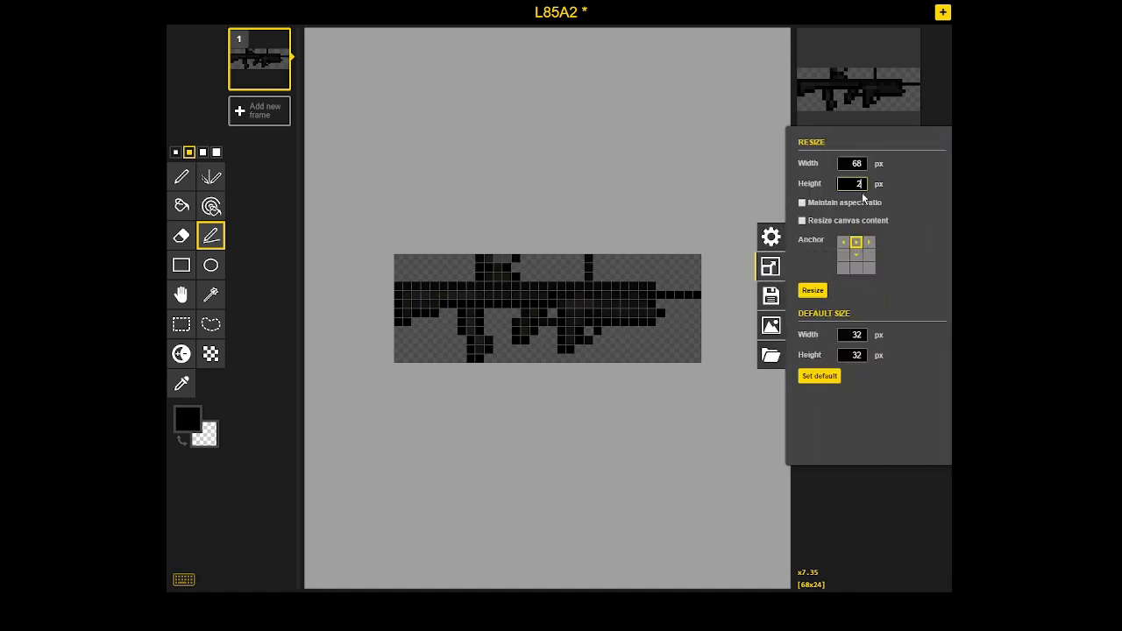
text(68)
key(Return)
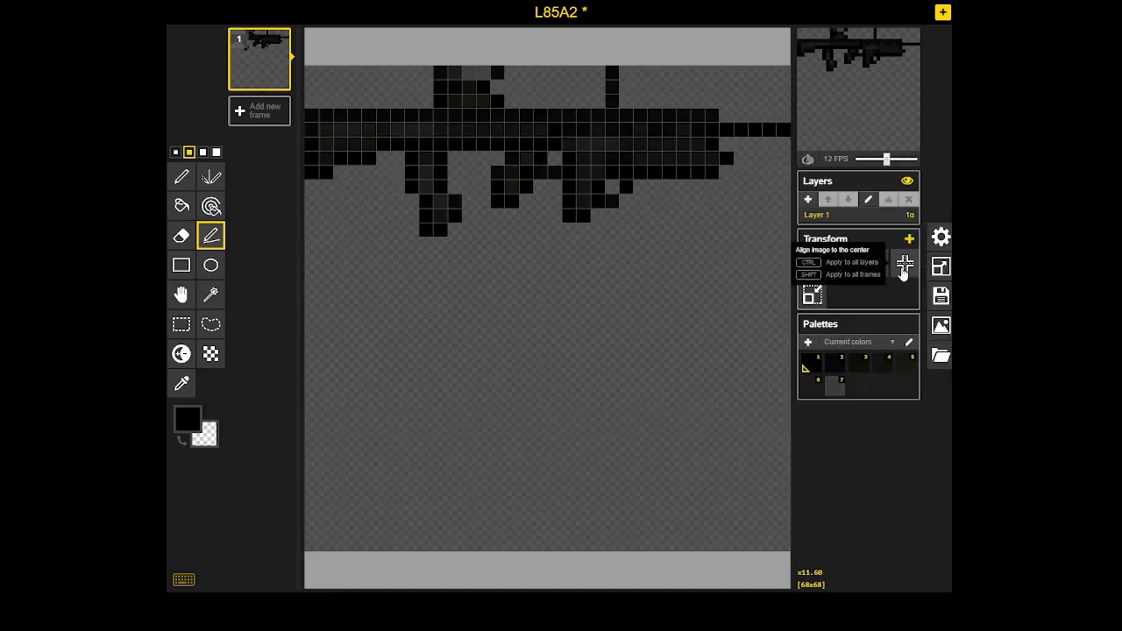
Centre the rifle on the canvas and rotate it 90° counter-clockwise so the barrel points up
click(903, 268)
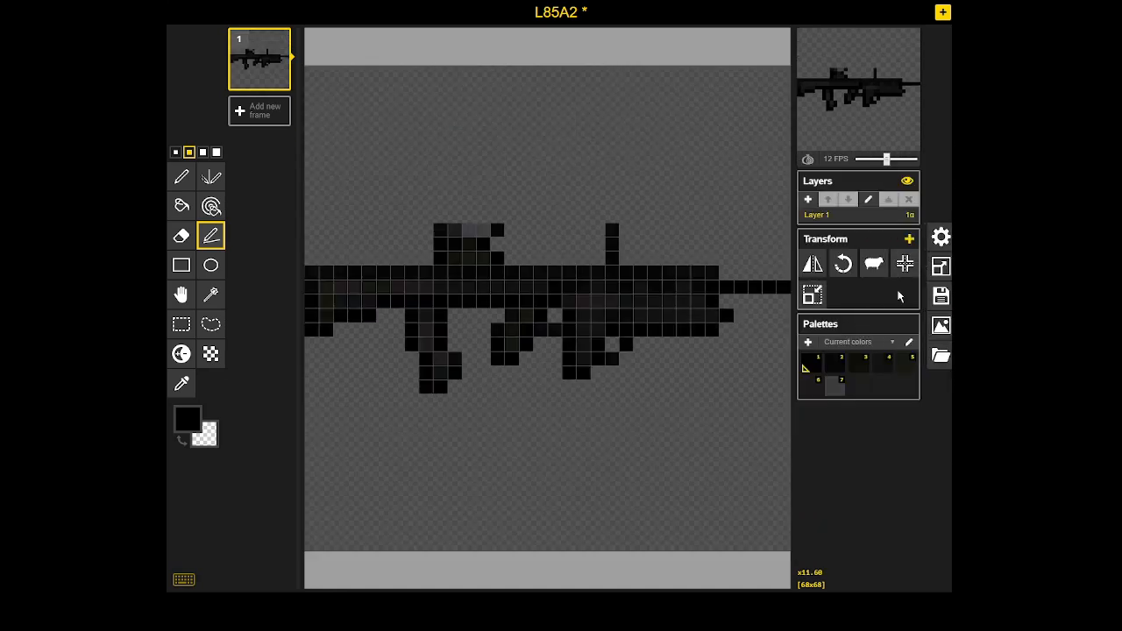
click(844, 272)
scroll(553, 415, up, 2)
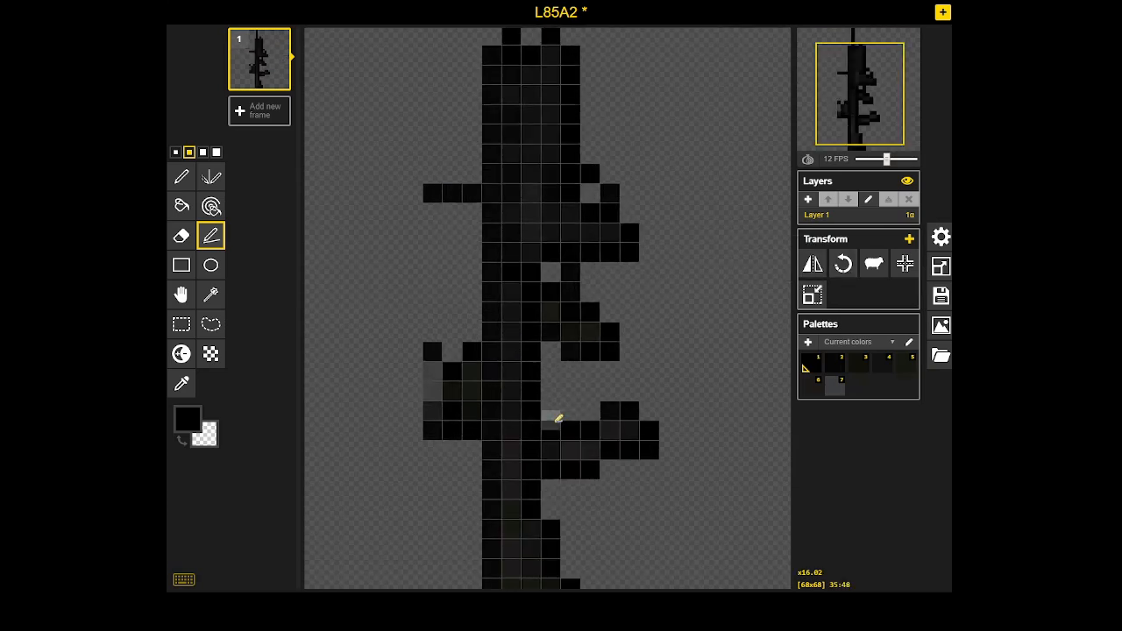
scroll(559, 420, down, 1)
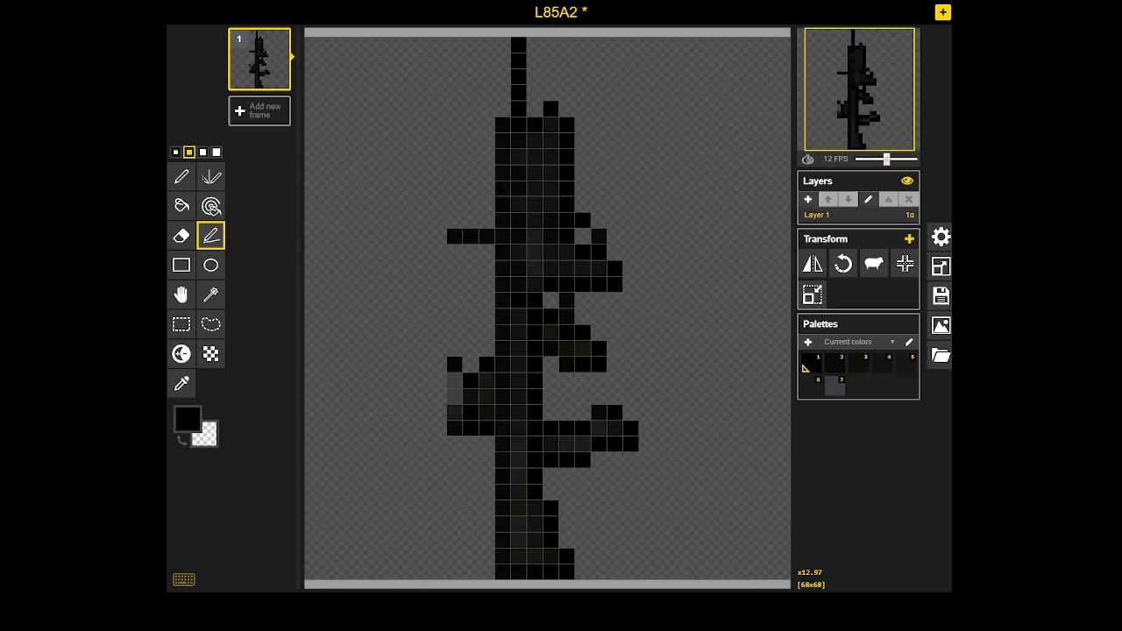
Resize the canvas height to 70 px
click(941, 267)
click(864, 184)
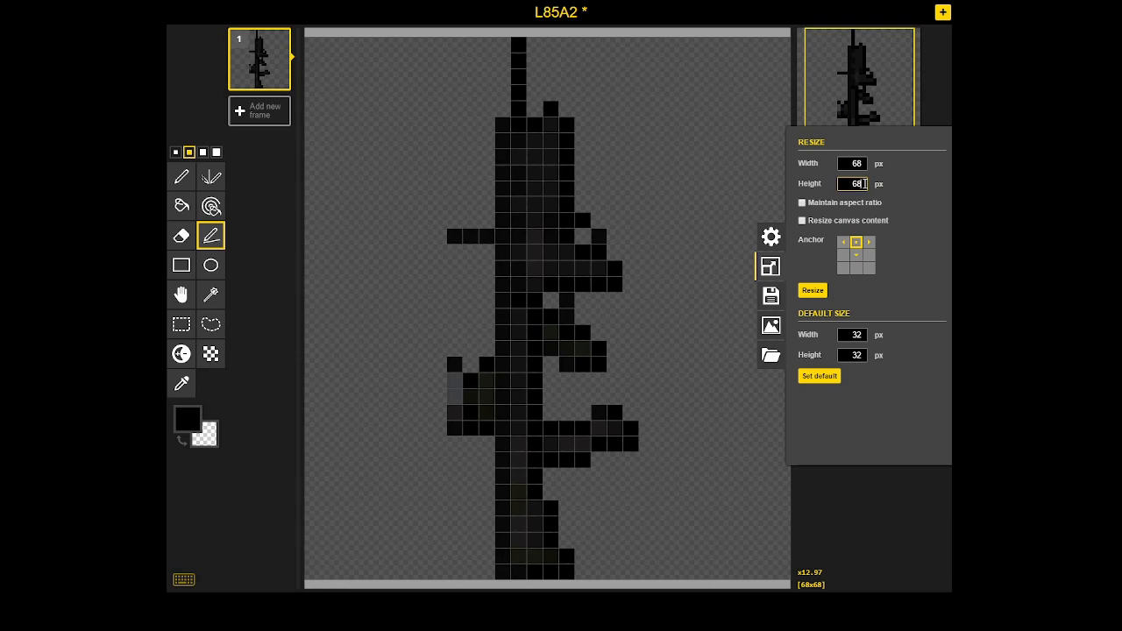
key(BackSpace)
key(BackSpace)
click(813, 290)
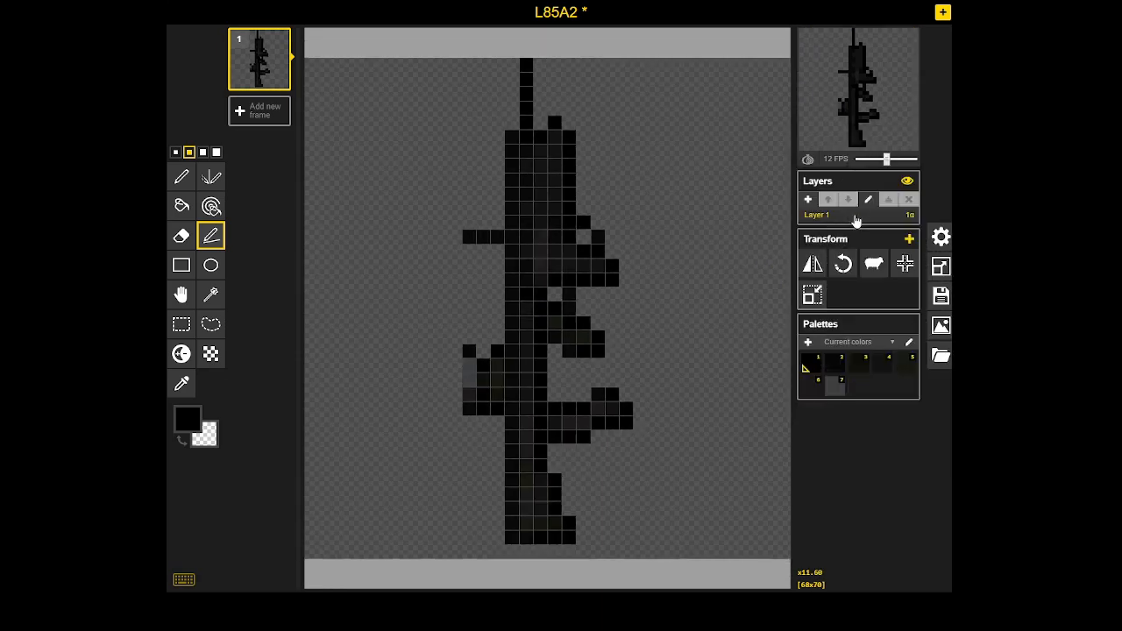
Crop the drawing area to fit the rotated rifle and set the cropped canvas height to 70 px
click(811, 296)
click(940, 268)
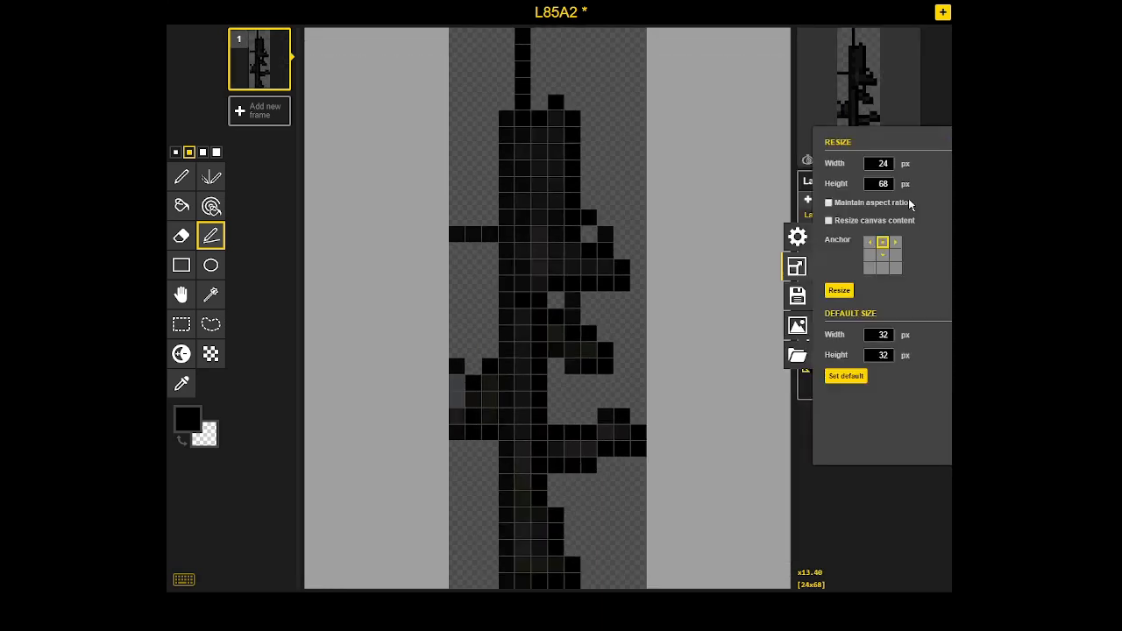
click(856, 184)
key(BackSpace)
key(BackSpace)
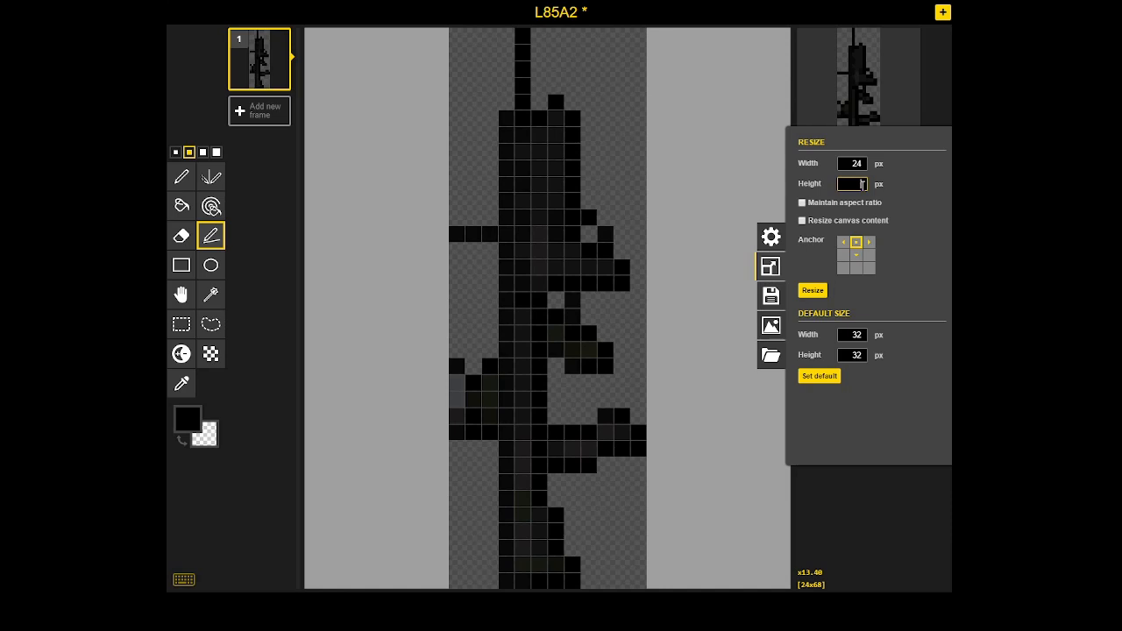
text(70)
key(Return)
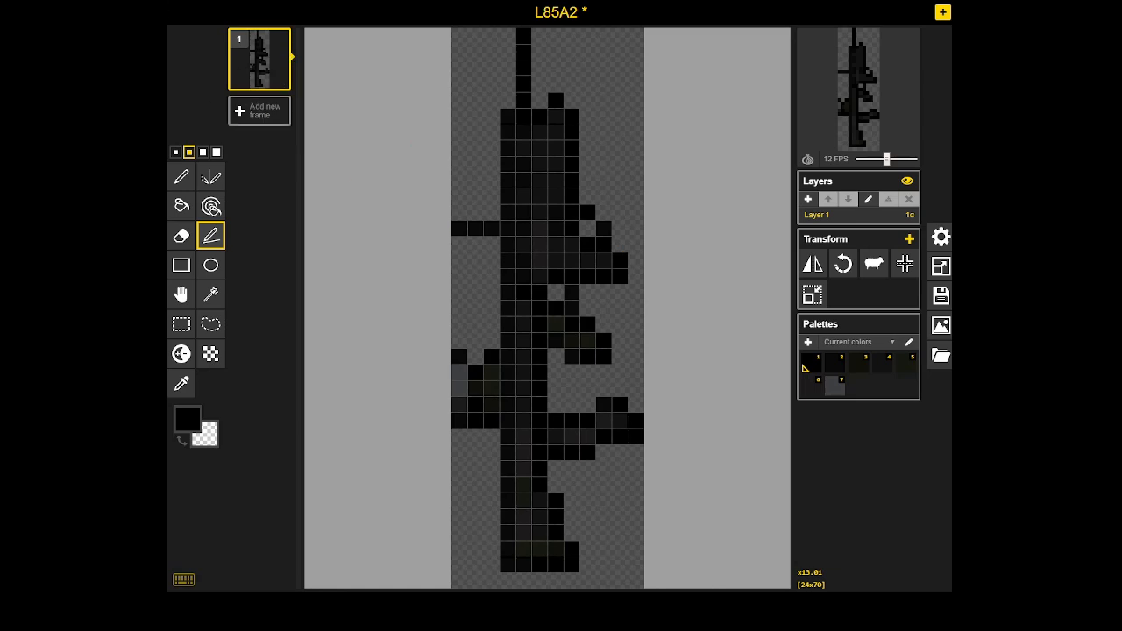
Try a canvas width of 22 px and undo the resize
click(940, 267)
click(862, 164)
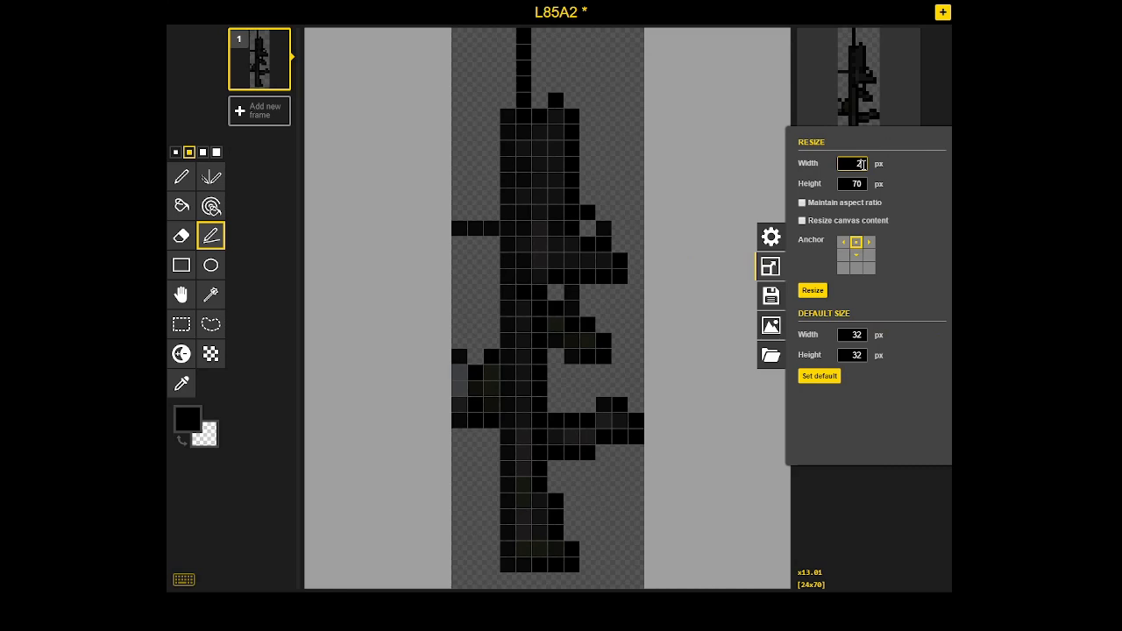
key(Return)
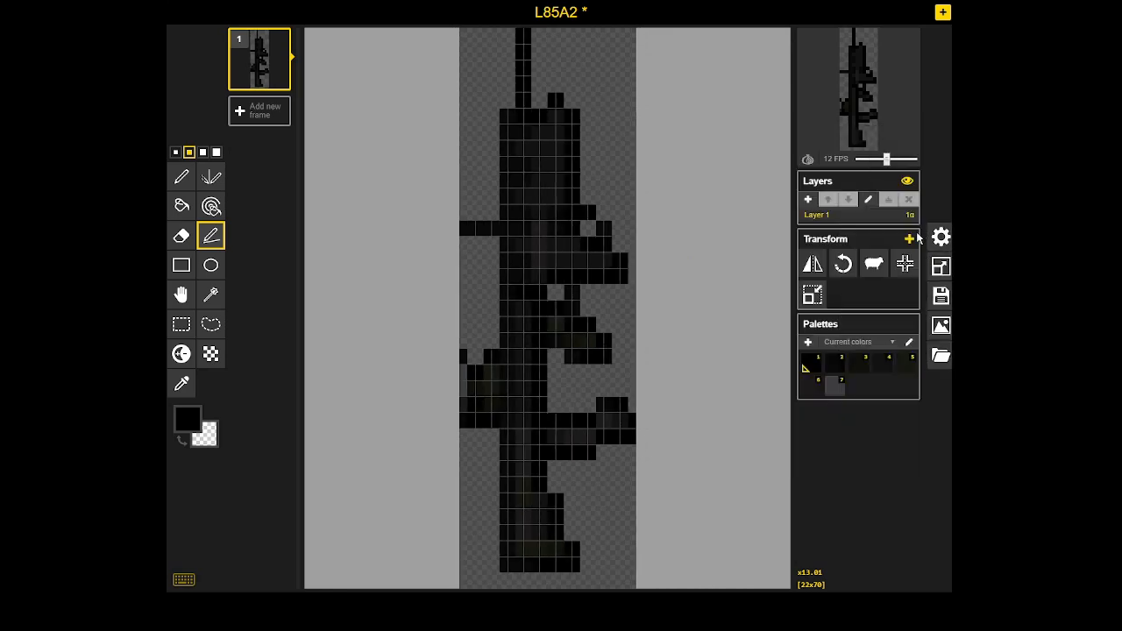
key(ctrl+z)
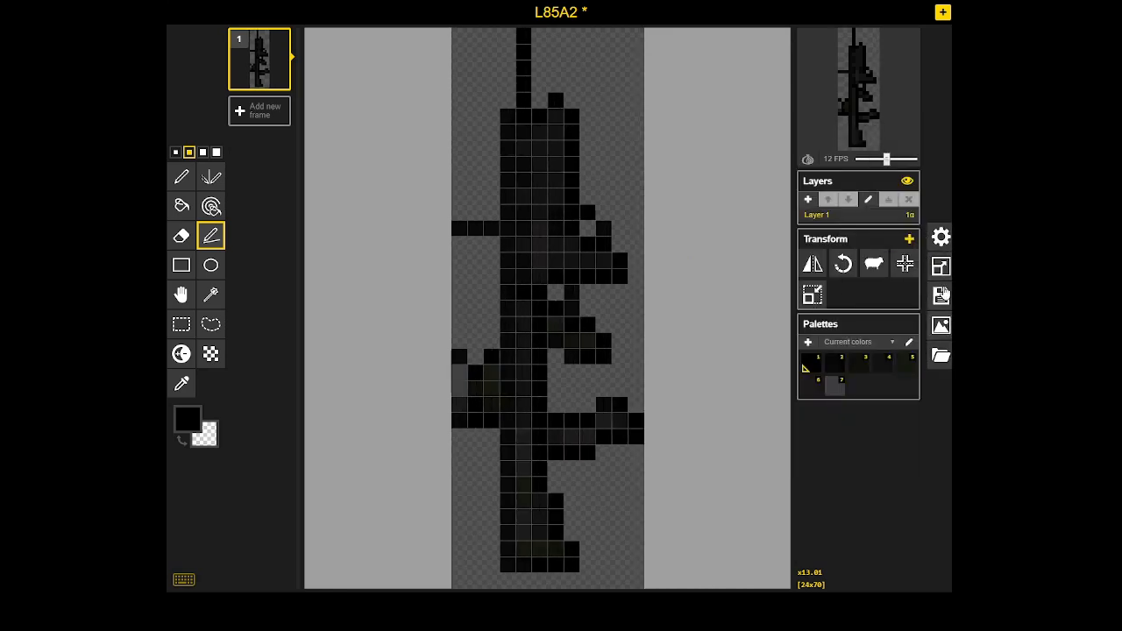
Set the canvas width to 32 px
click(940, 268)
double_click(866, 164)
key(BackSpace)
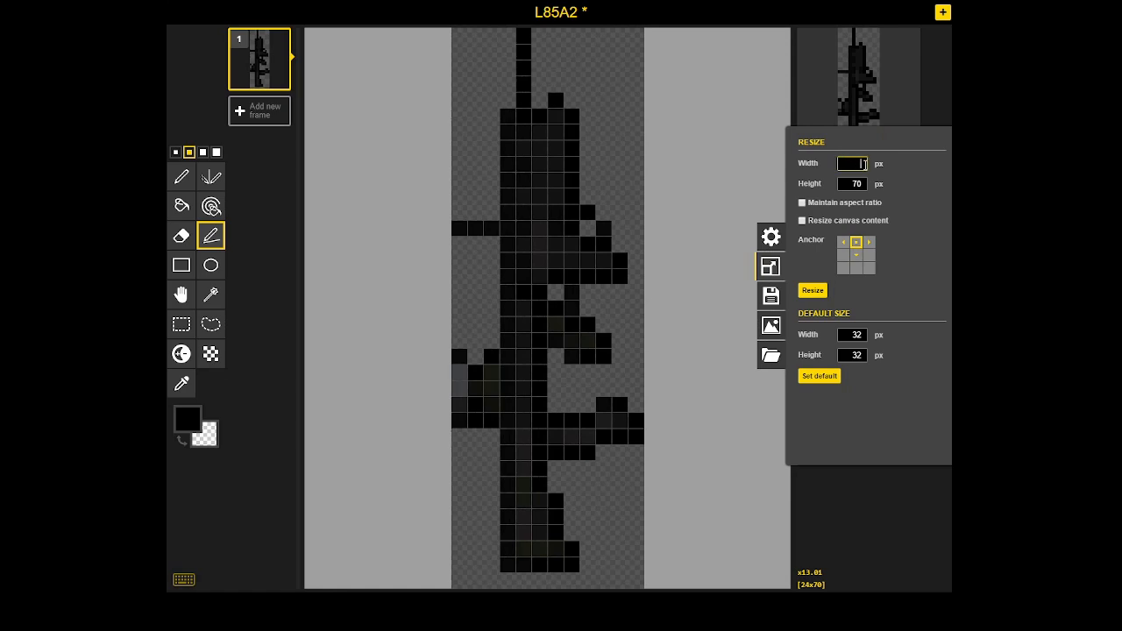
text(32)
key(Return)
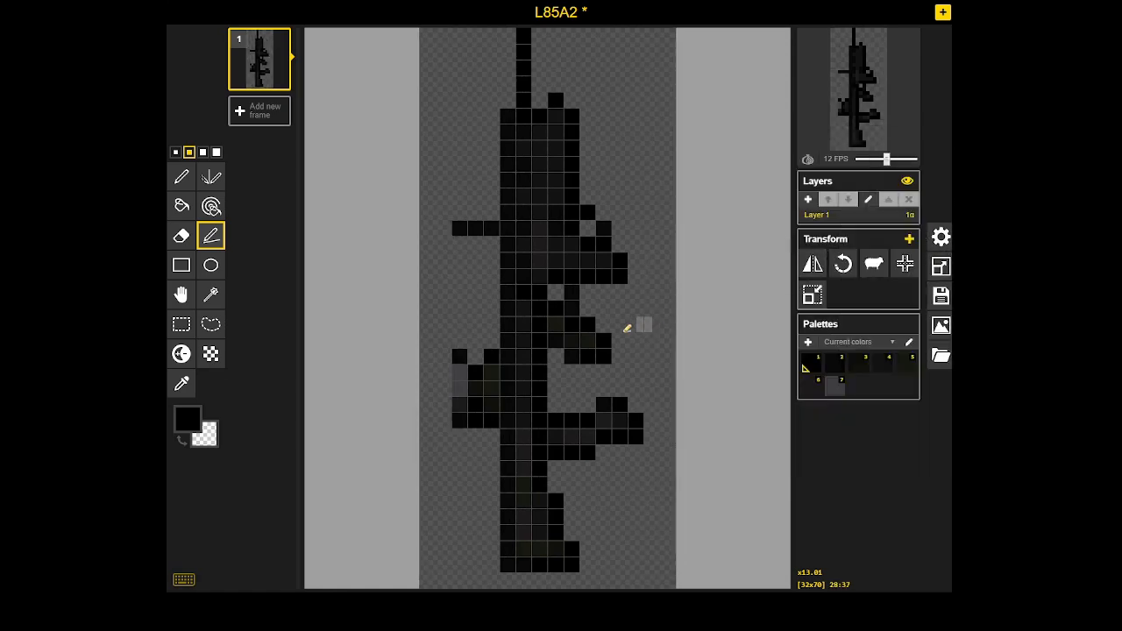
Shift the rifle about 4 px to the right on the canvas with the Move tool
click(182, 295)
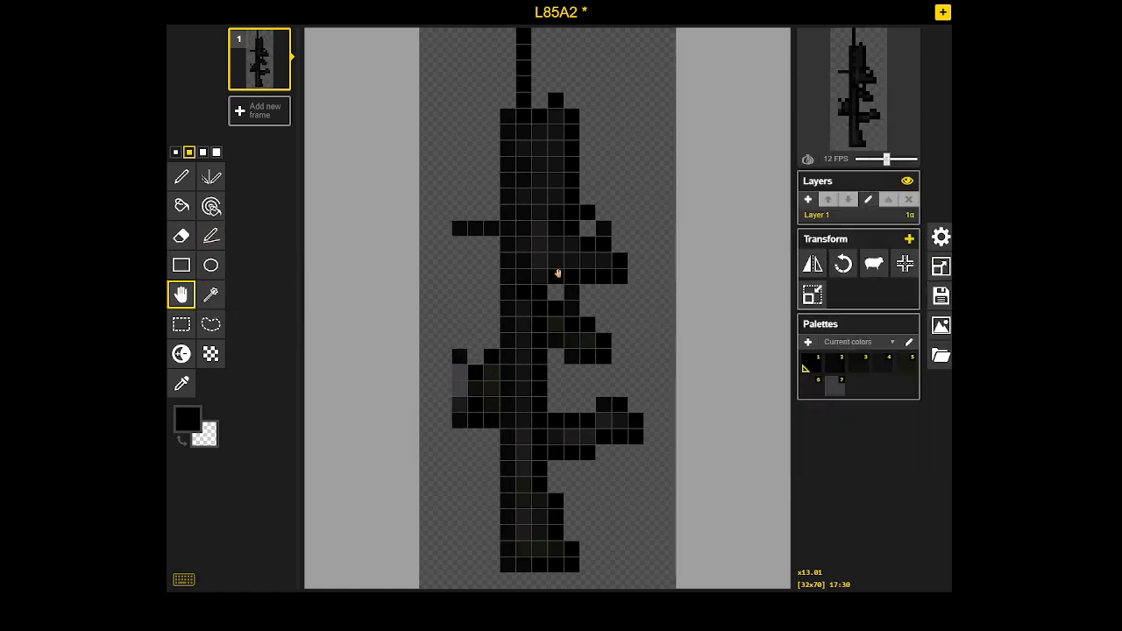
drag(556, 271, 593, 273)
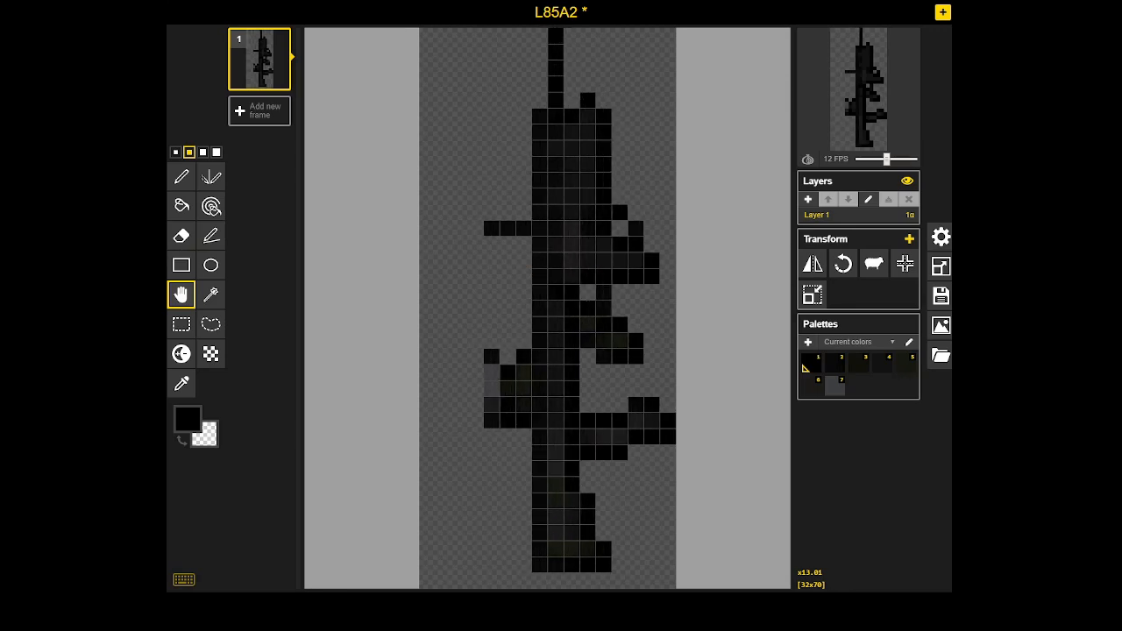
scroll(725, 469, up, 1)
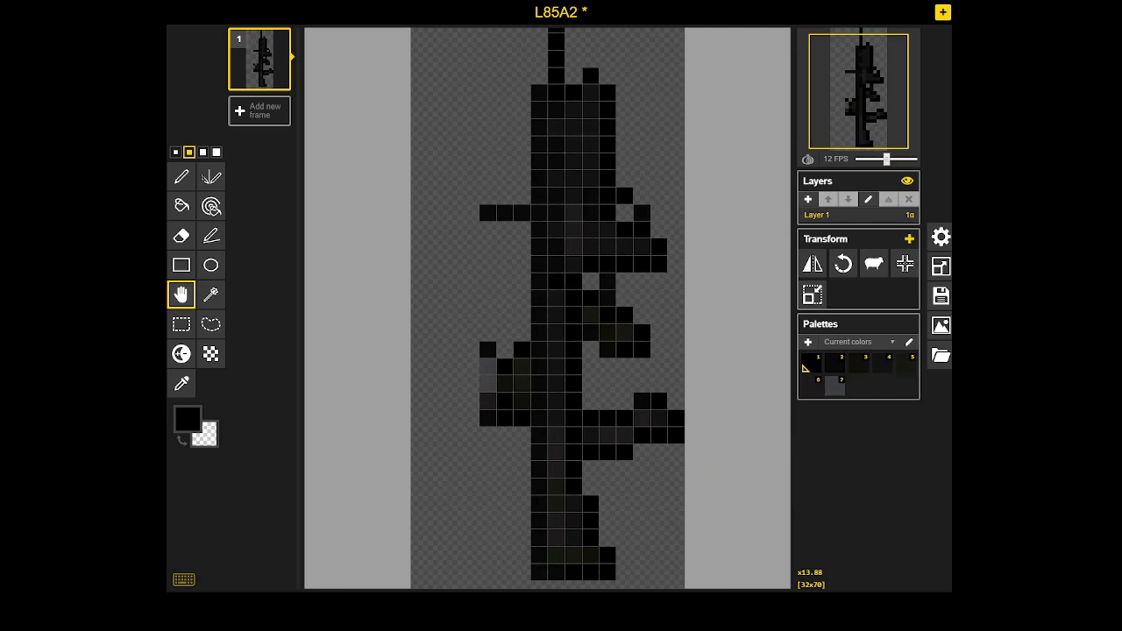
scroll(710, 268, down, 3)
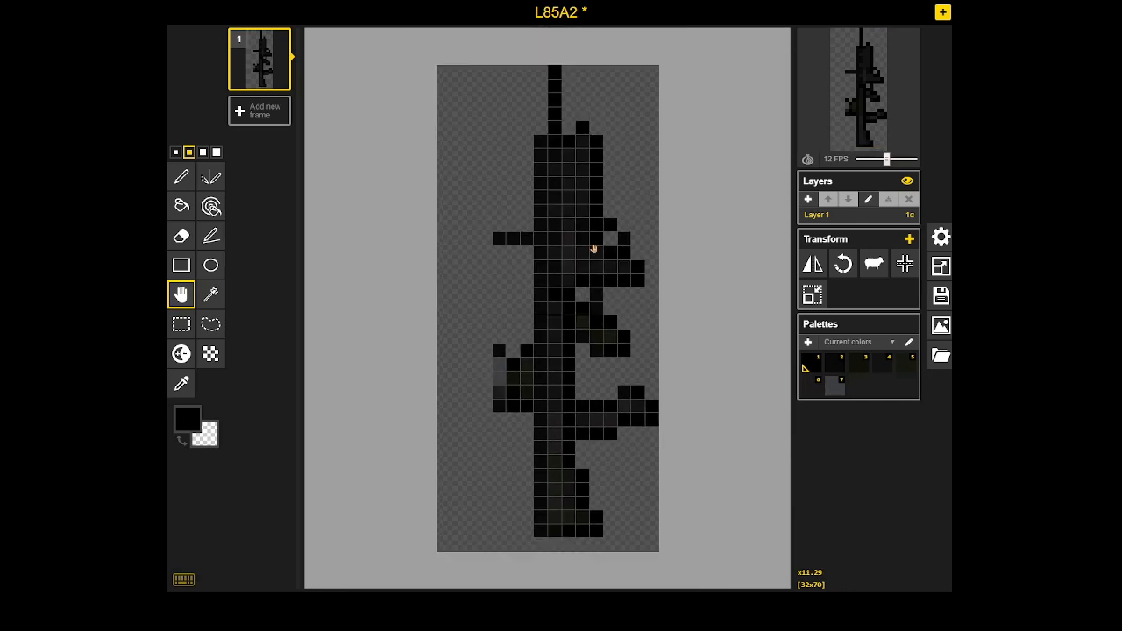
Duplicate the rifle frame three times to get four frames, and select the Stroke tool
click(282, 84)
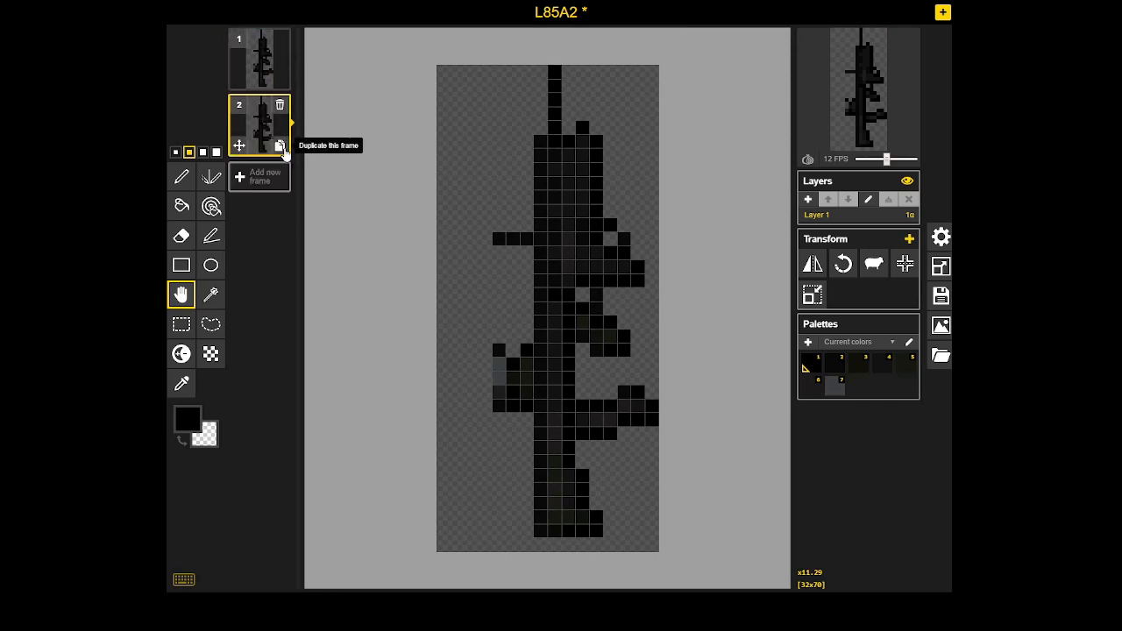
click(282, 148)
click(282, 213)
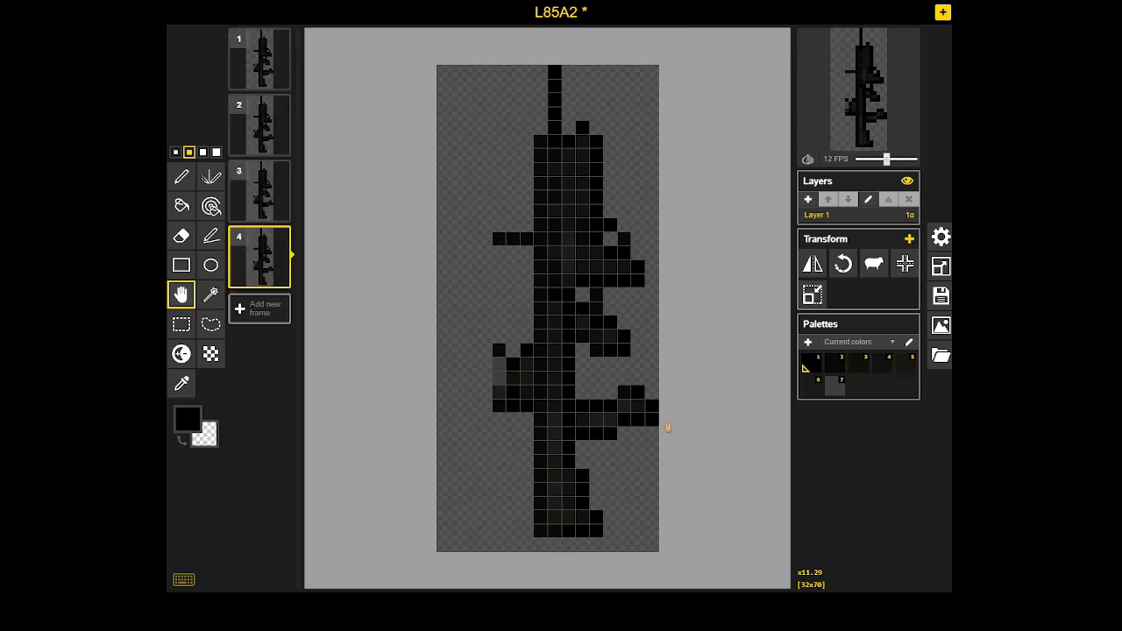
click(210, 235)
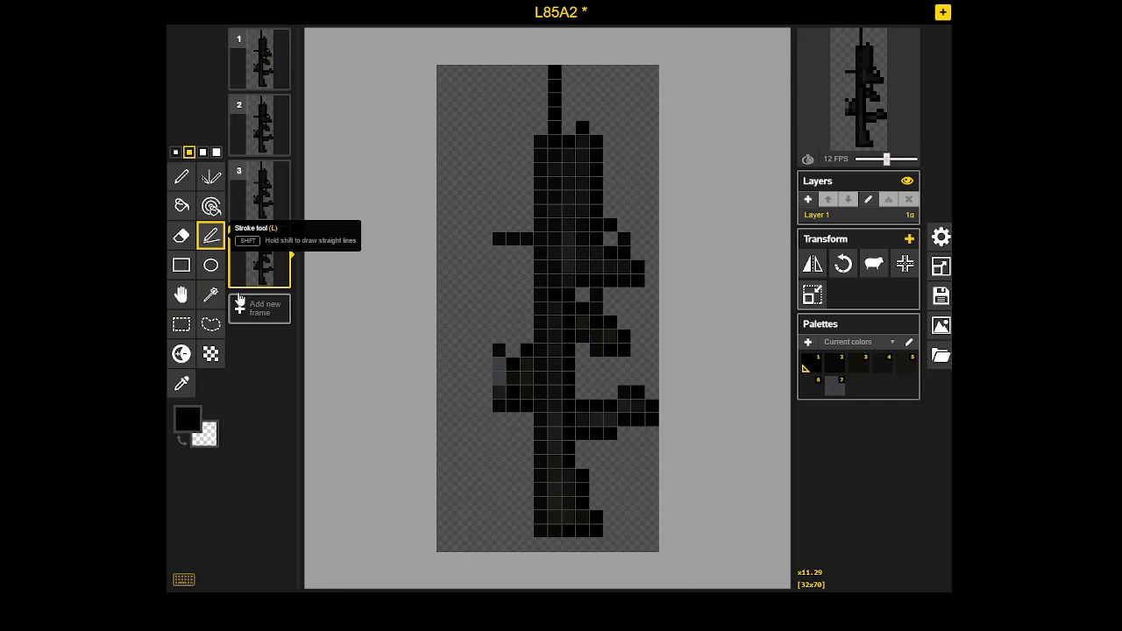
scroll(576, 458, down, 3)
scroll(584, 471, up, 6)
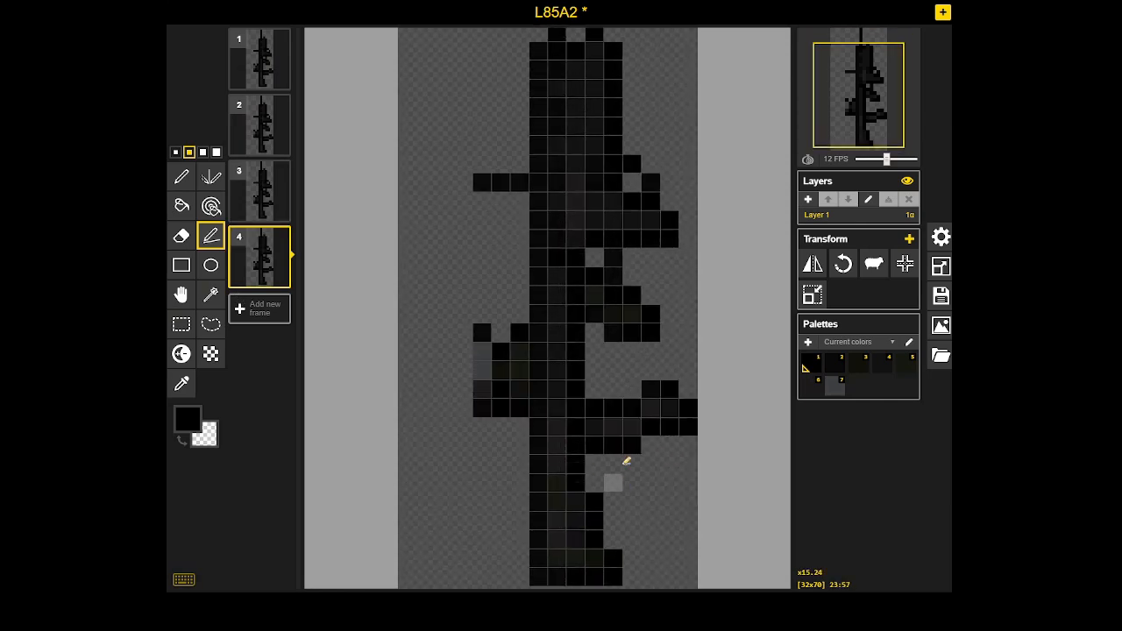
scroll(608, 444, down, 1)
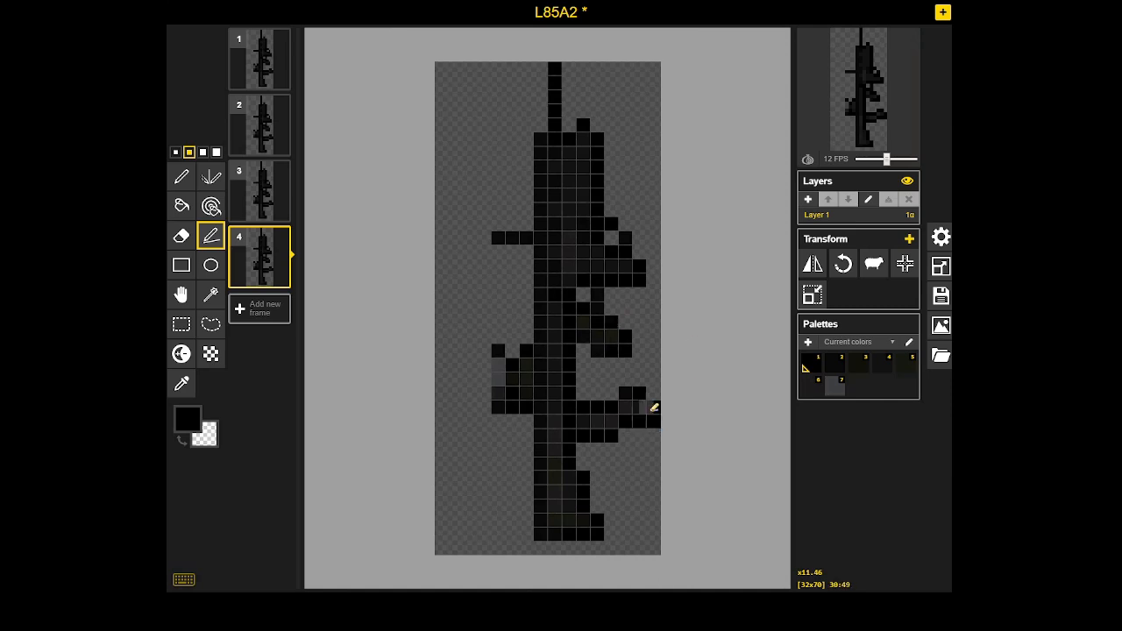
scroll(652, 406, up, 1)
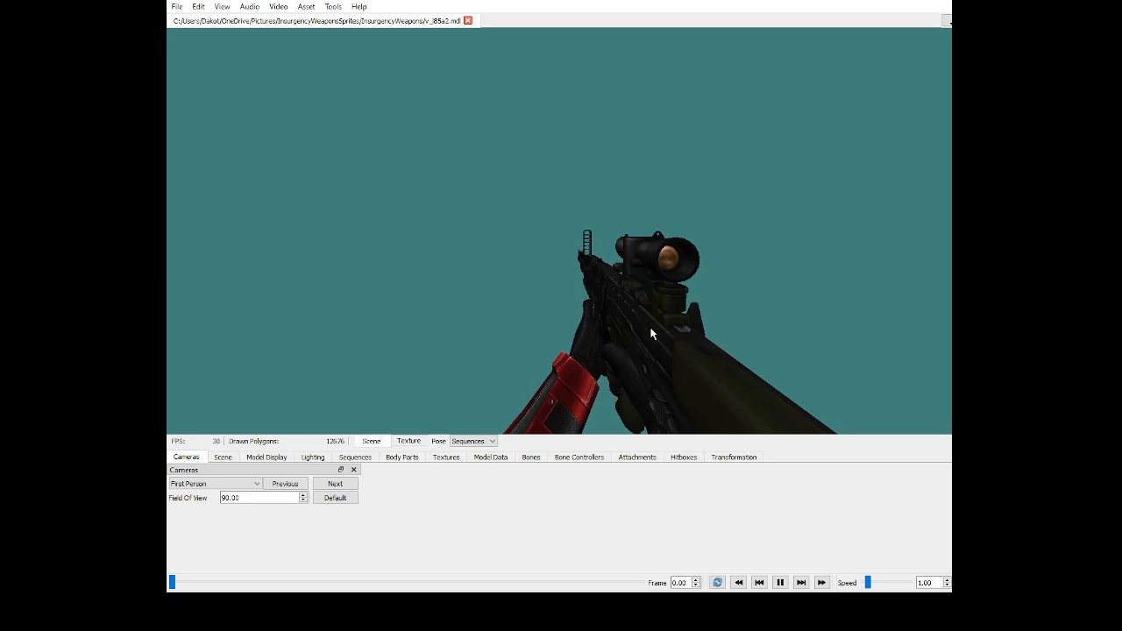
click(262, 458)
click(240, 458)
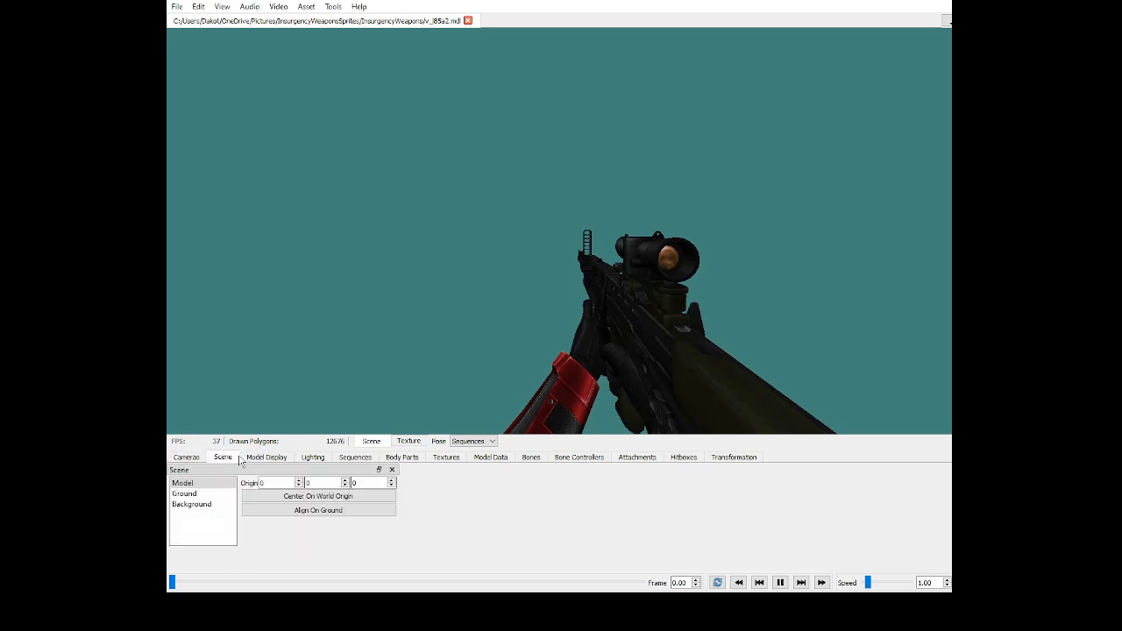
click(313, 458)
click(356, 458)
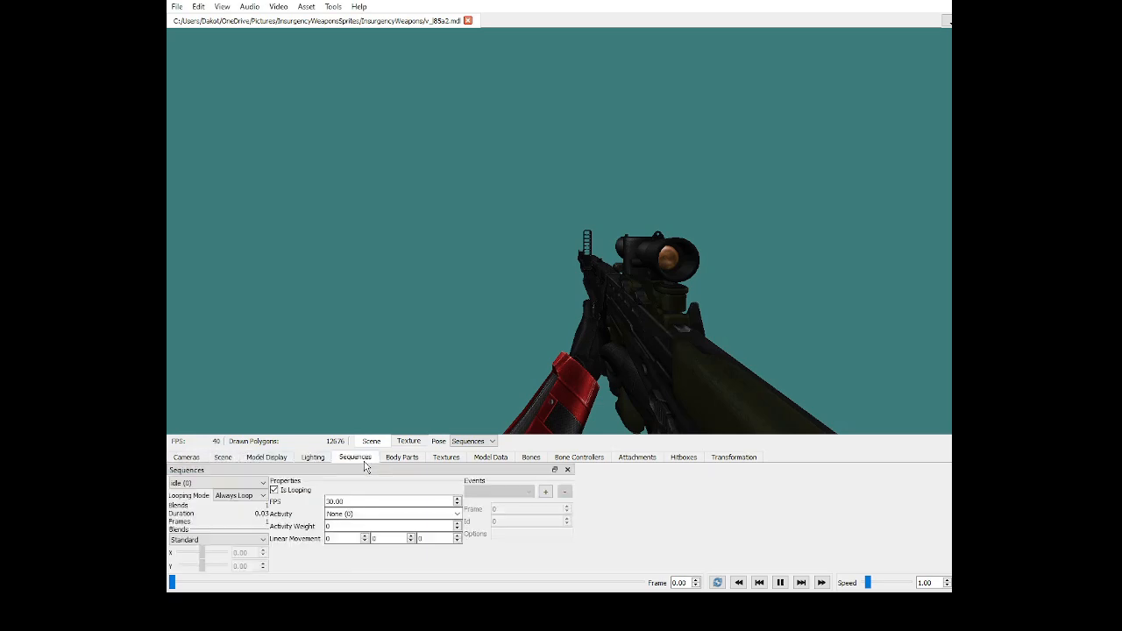
In the 3D model viewer, change the L85A2 model from the First Person camera to a free camera and orbit to a side view
click(198, 458)
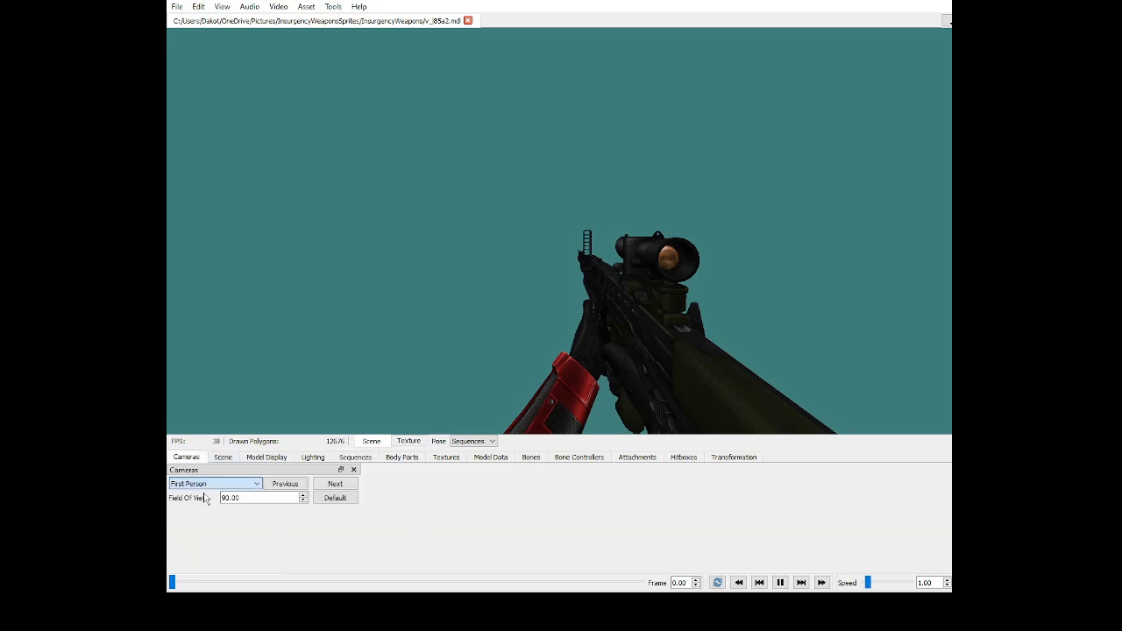
click(204, 493)
drag(517, 247, 653, 212)
scroll(666, 211, up, 1)
Play the reload_empty (9) sequence of the L85A2 model from the side and pause it partway
click(355, 457)
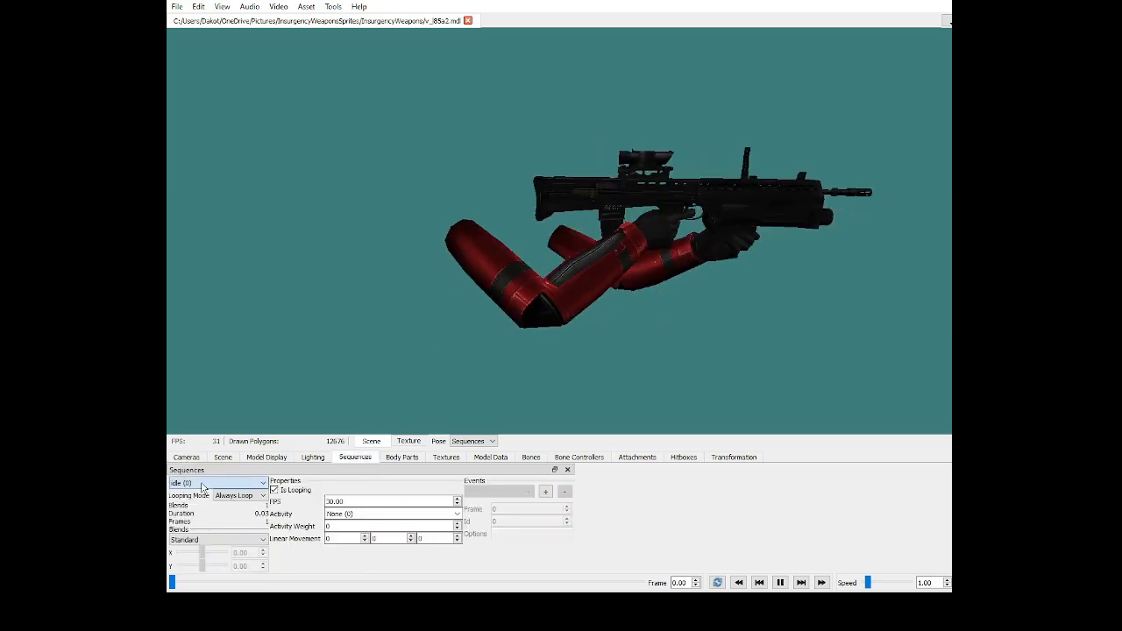
click(203, 570)
drag(571, 219, 710, 216)
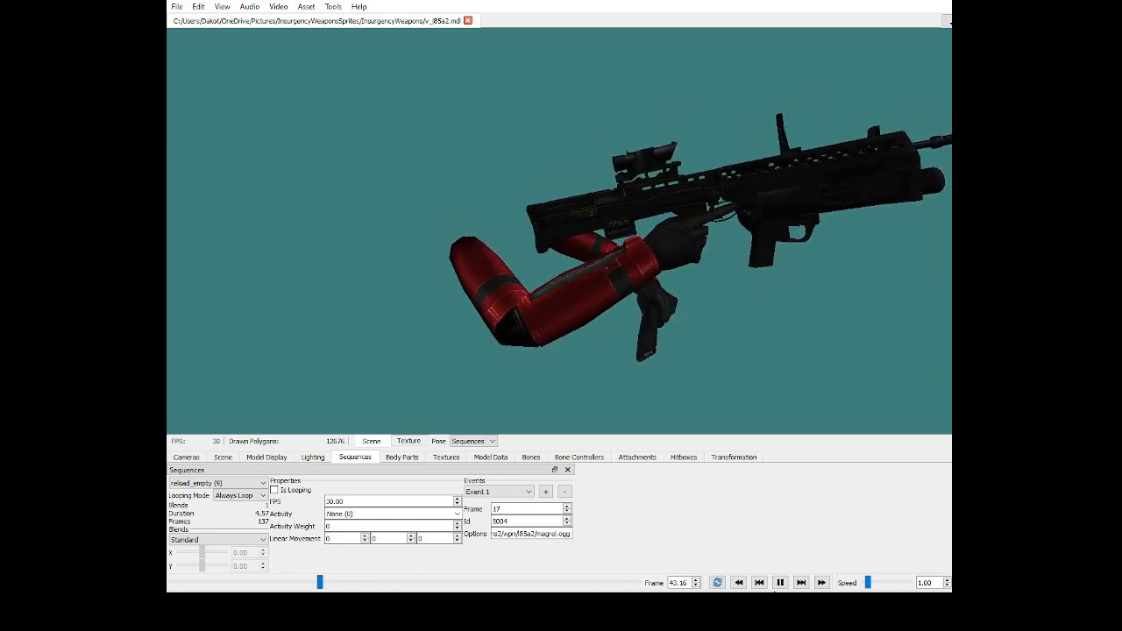
click(779, 582)
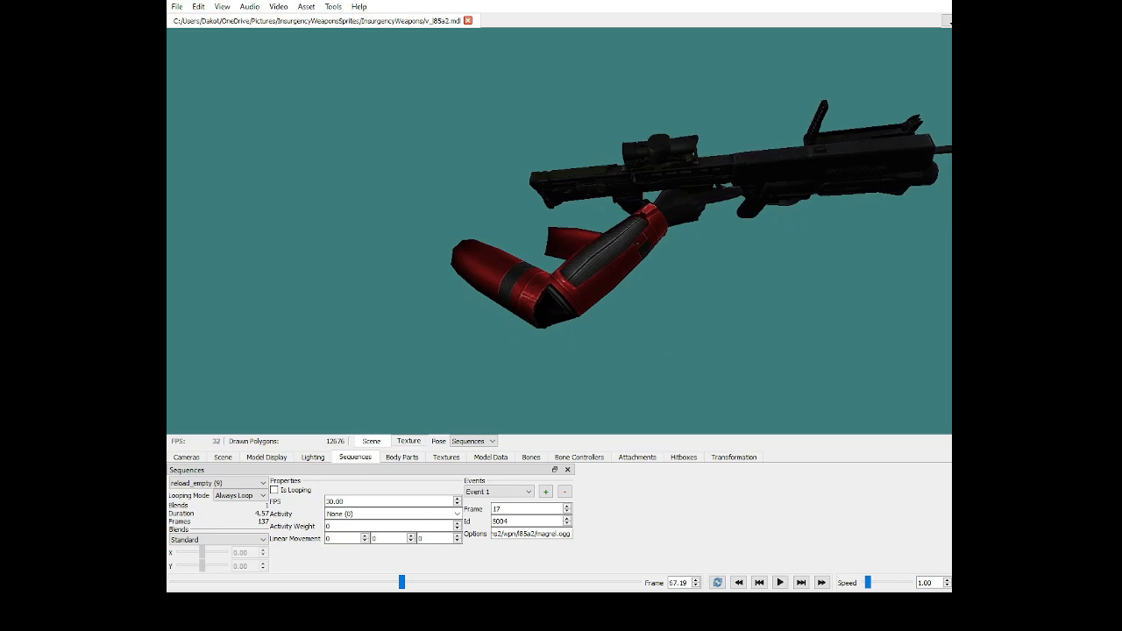
Select the reload (8) sequence of the model, play it and pause it
key(alt+Tab)
key(Up)
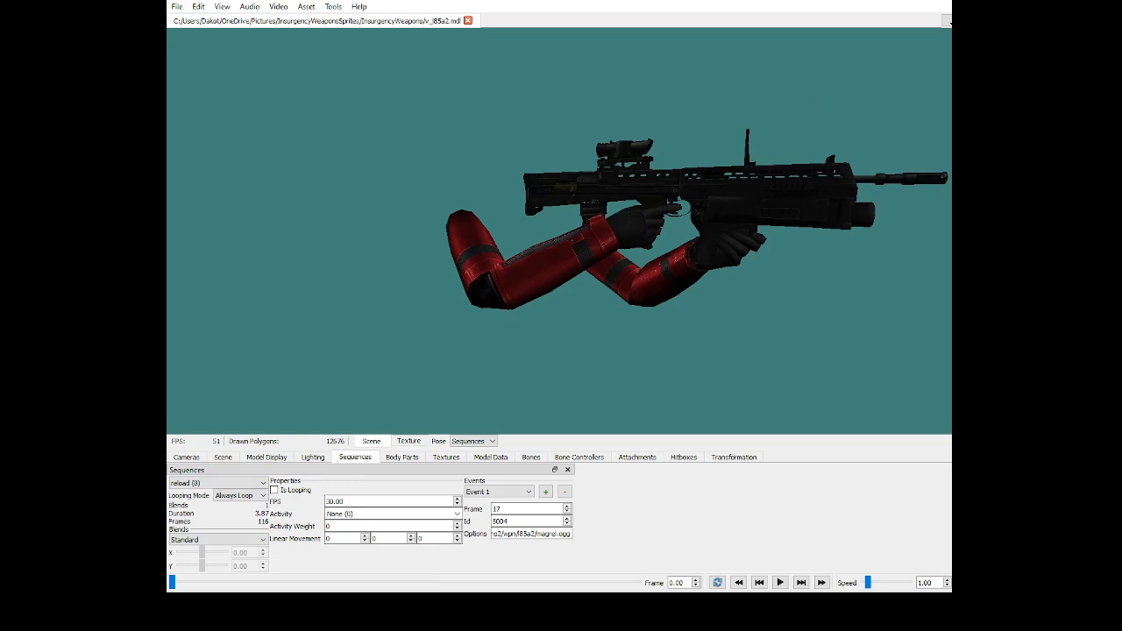
click(780, 583)
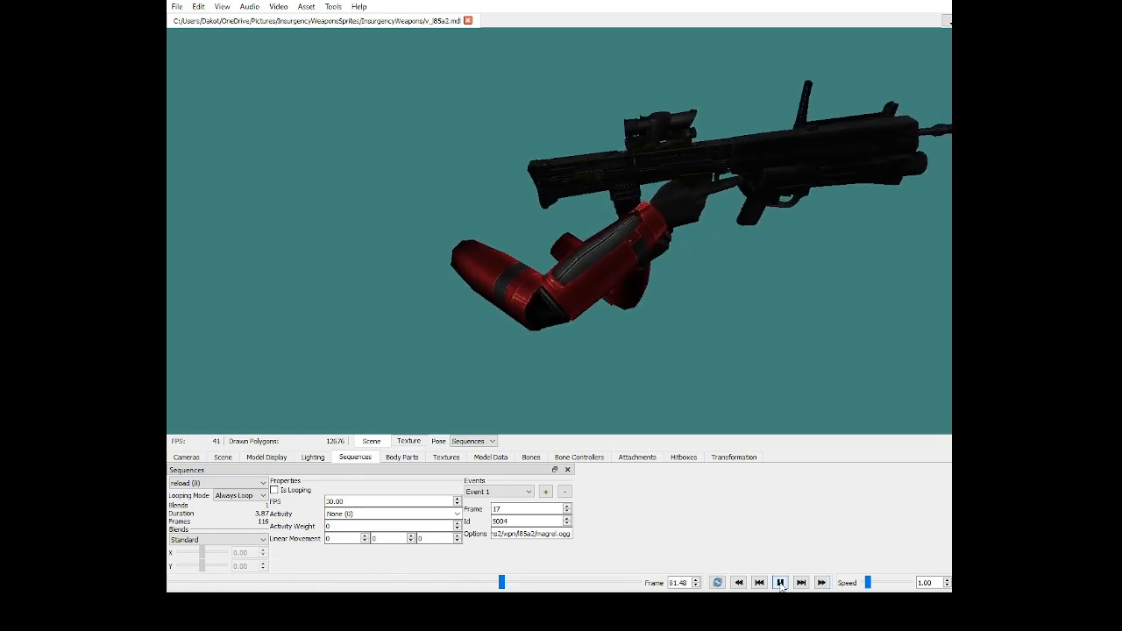
click(780, 583)
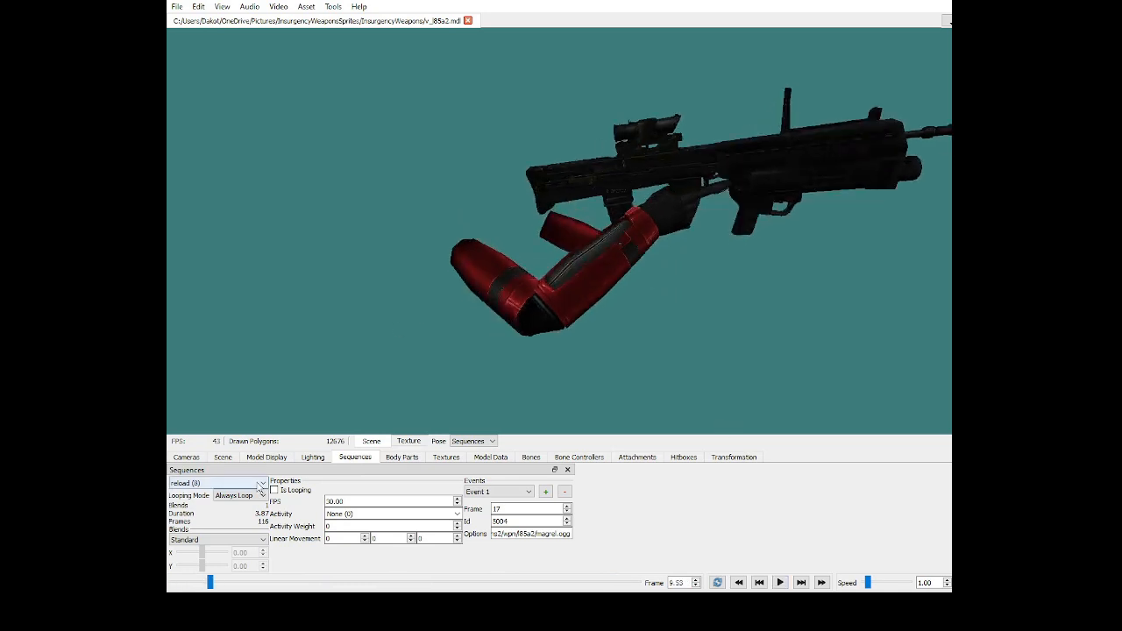
Switch to Piskel and erase the magazine from frame 4 with a rectangular selection, leaving the rifle body intact
click(210, 568)
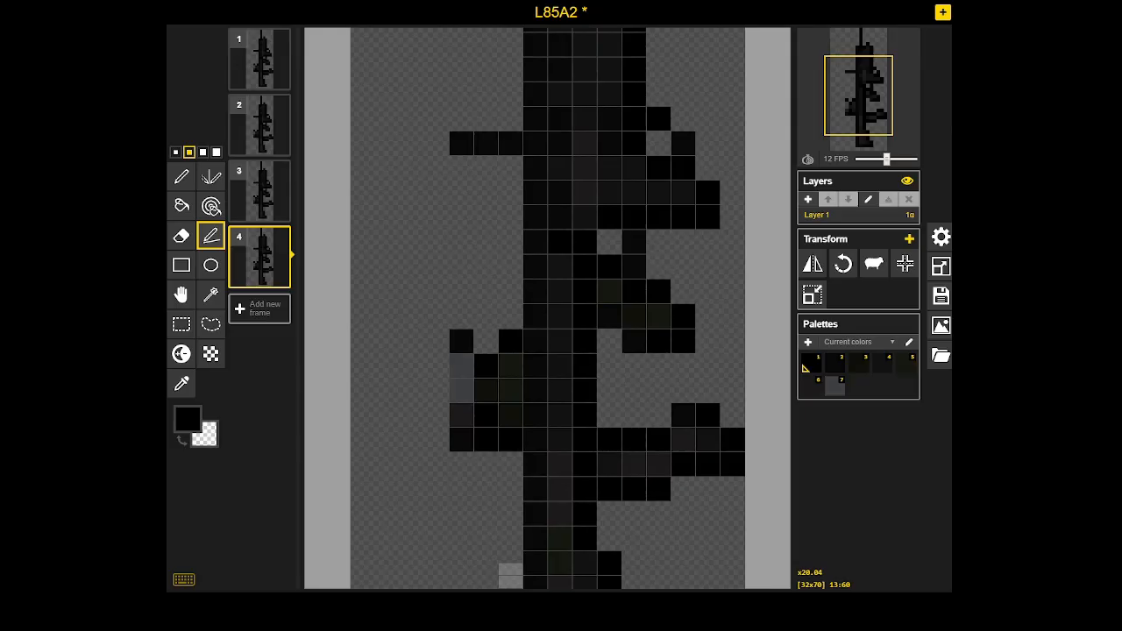
scroll(571, 283, down, 4)
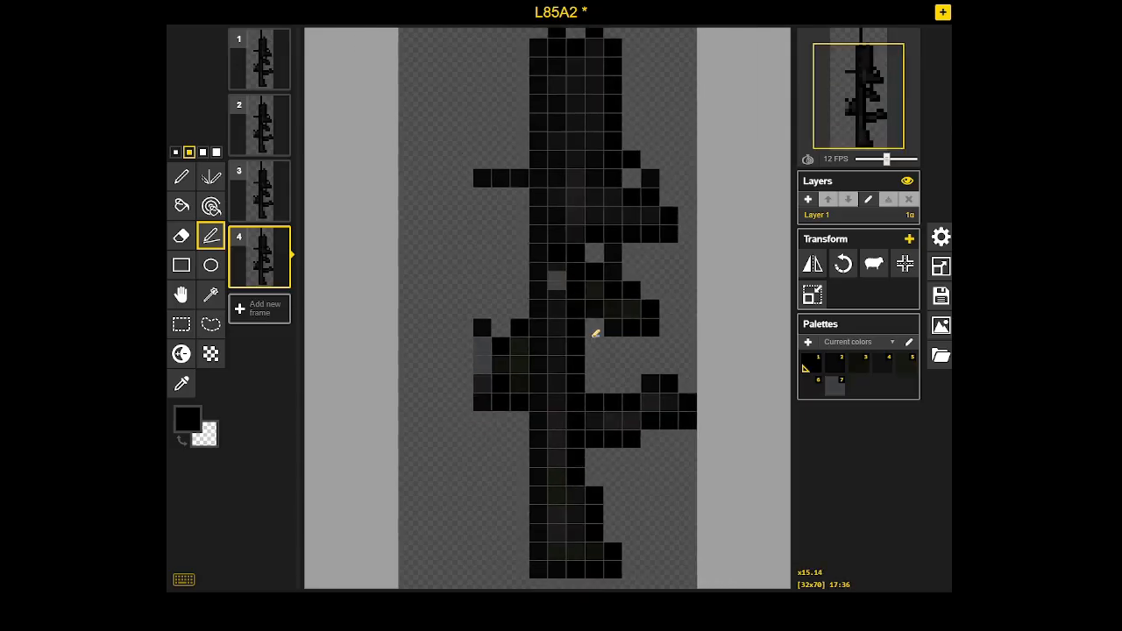
scroll(605, 368, up, 2)
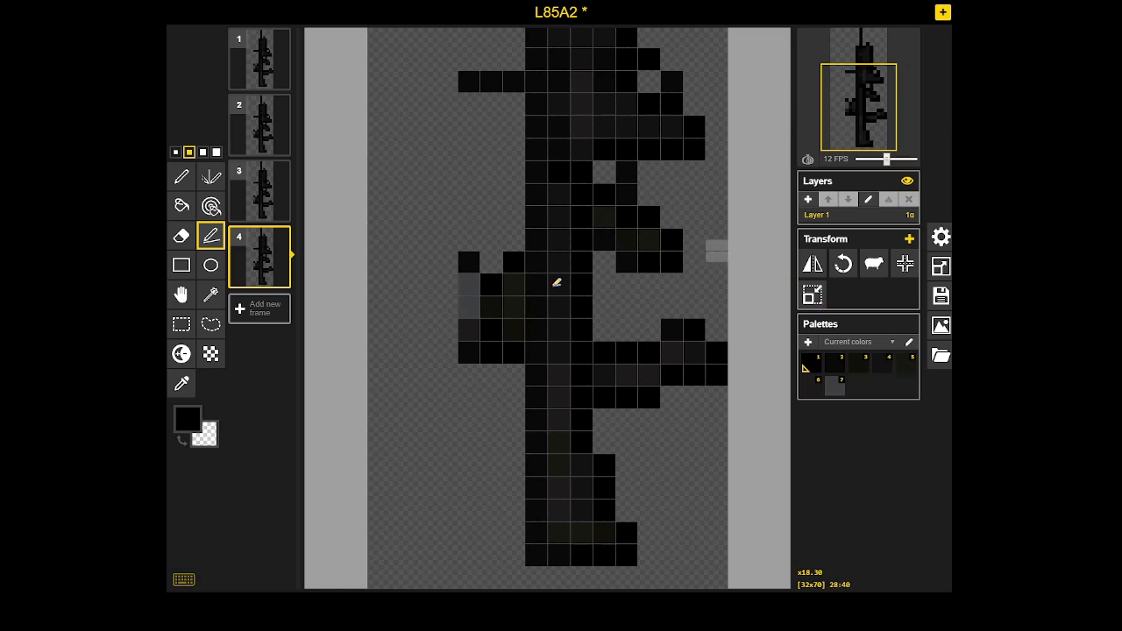
drag(556, 283, 384, 303)
click(187, 329)
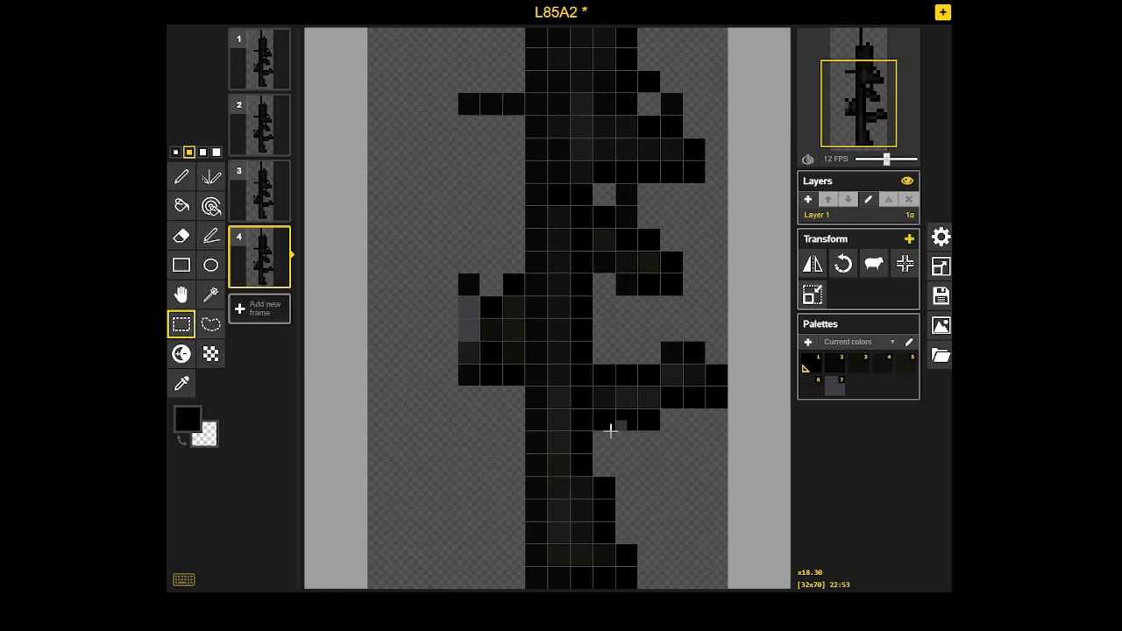
drag(599, 423, 717, 334)
click(676, 472)
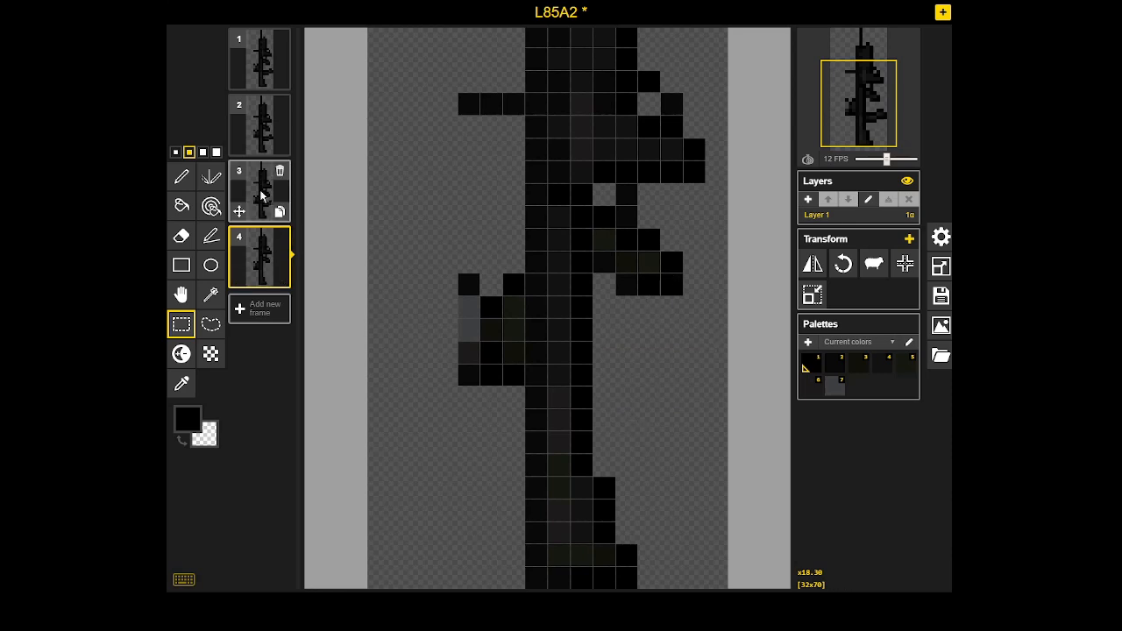
In frame 3, stroke a black pixel on the rifle body beside the magazine and two pixels in the scope's grey directly below it
click(254, 193)
click(211, 239)
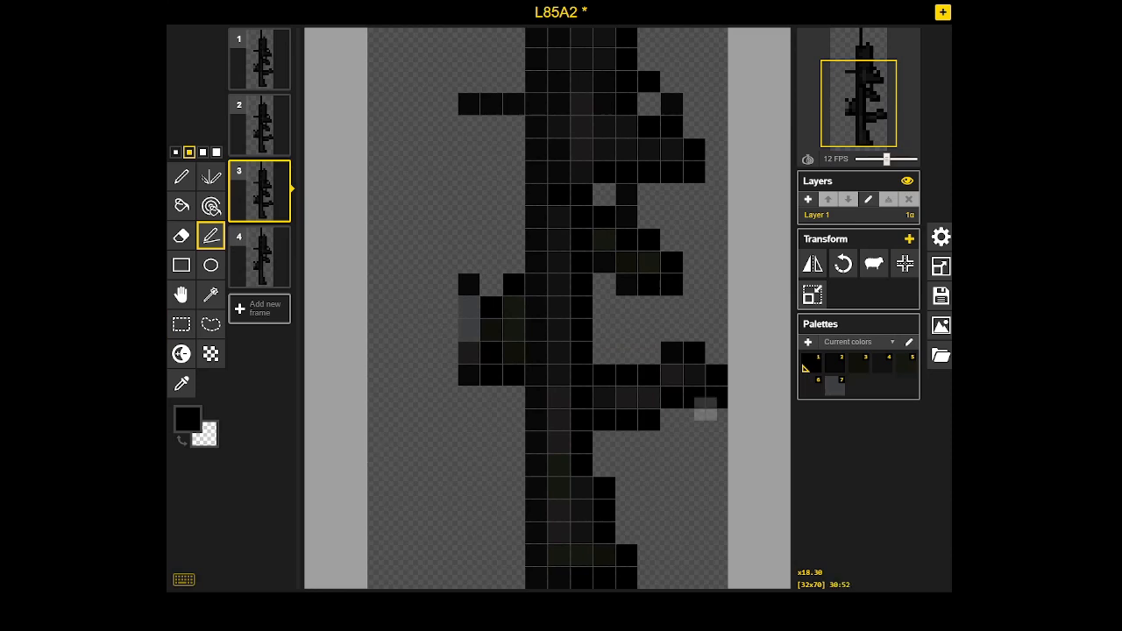
scroll(706, 409, up, 1)
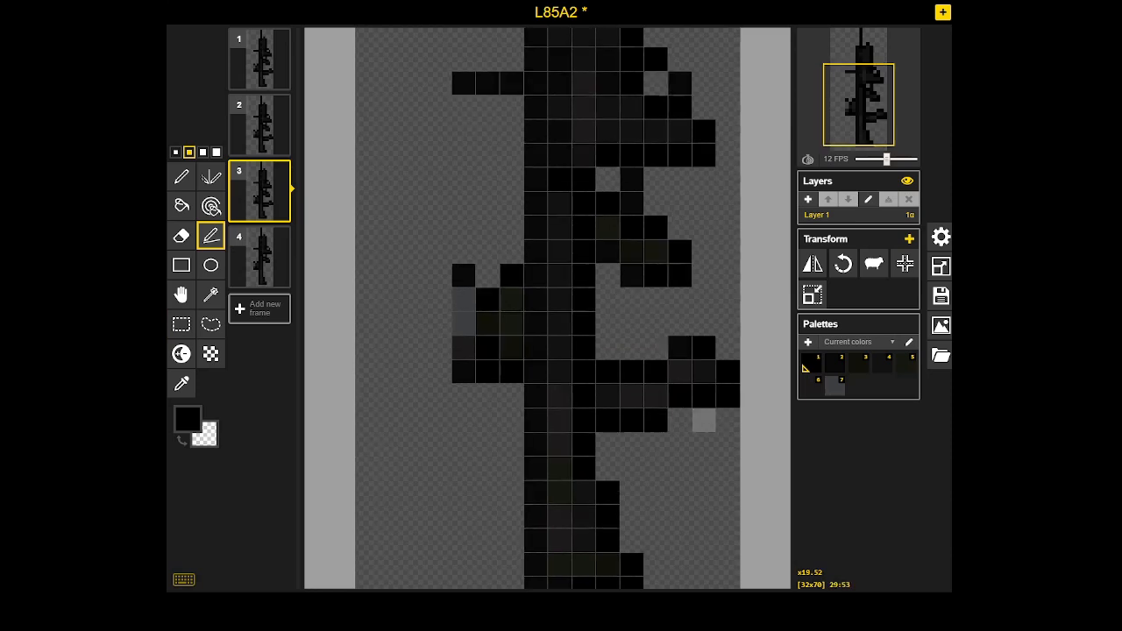
click(611, 372)
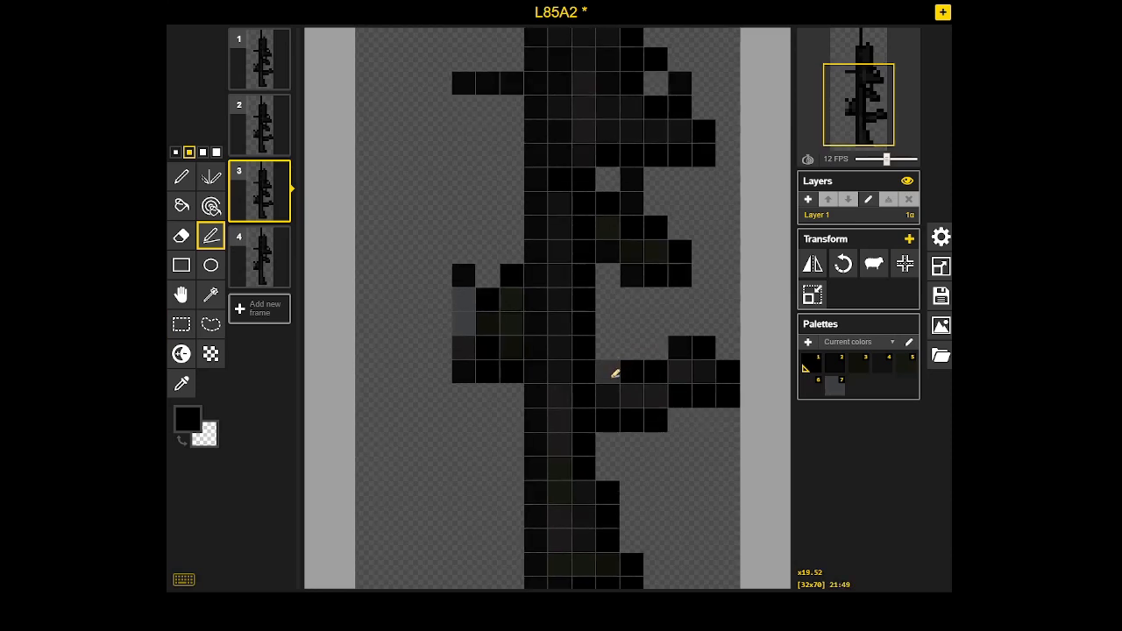
click(567, 375)
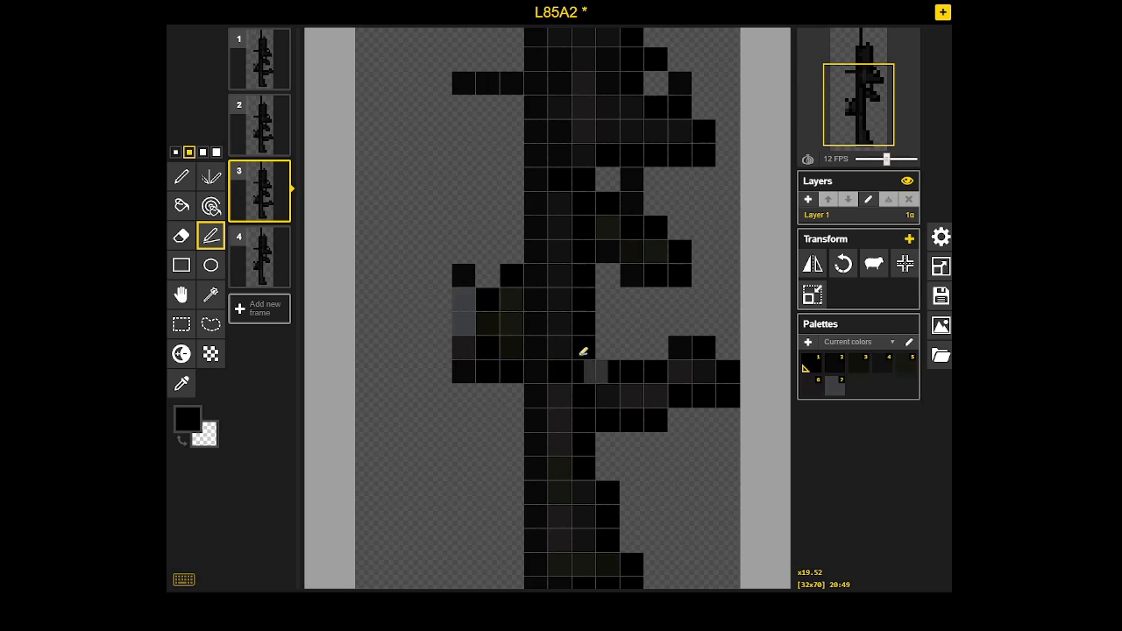
alt+click(473, 327)
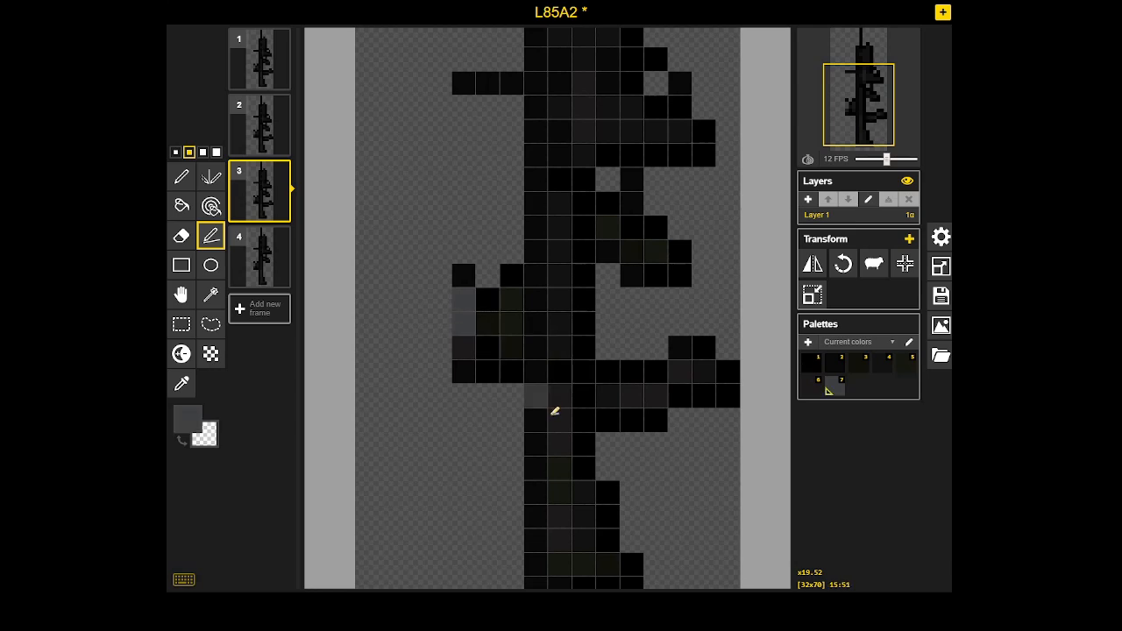
drag(566, 422, 567, 396)
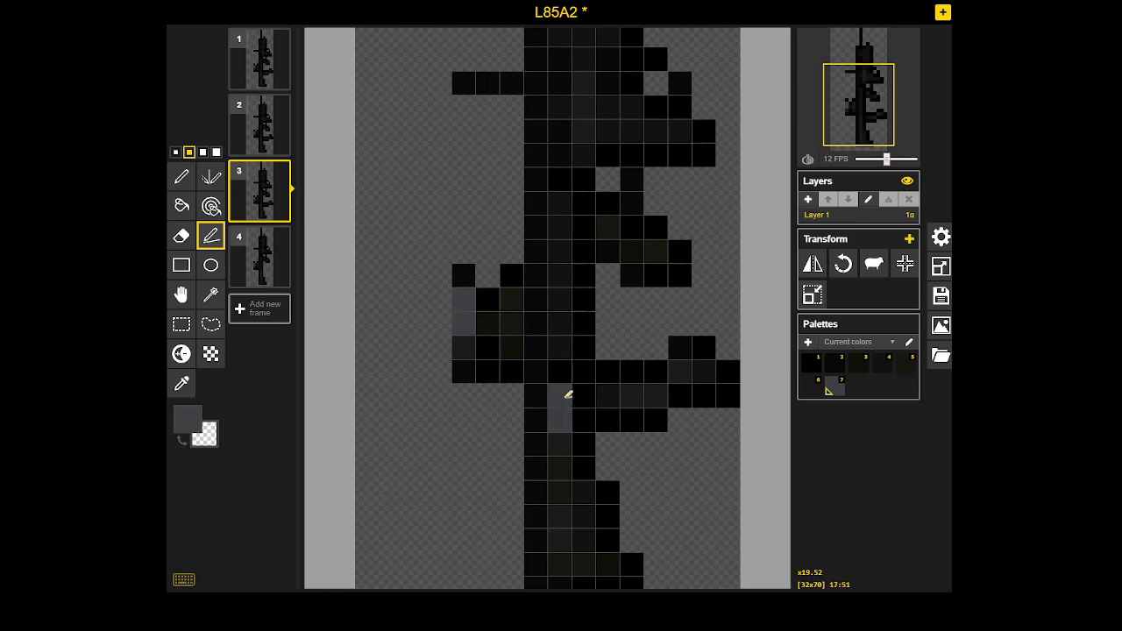
In frame 4, add the same black pixel and two grey pixels to the body where the magazine was attached
click(263, 256)
alt+click(583, 372)
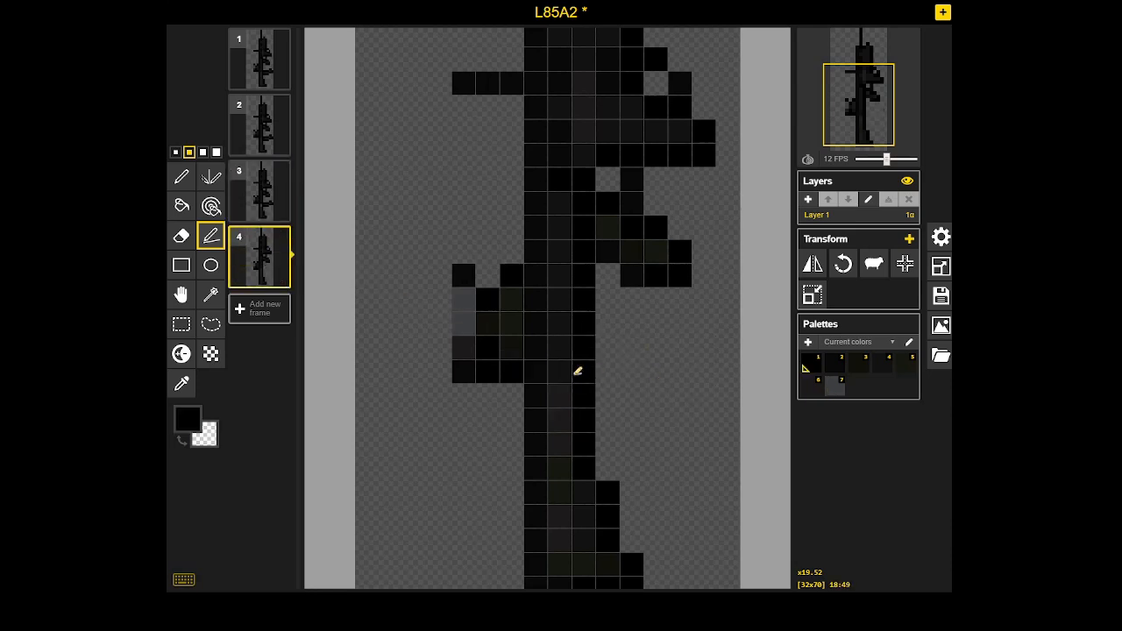
alt+click(465, 314)
click(565, 398)
click(568, 419)
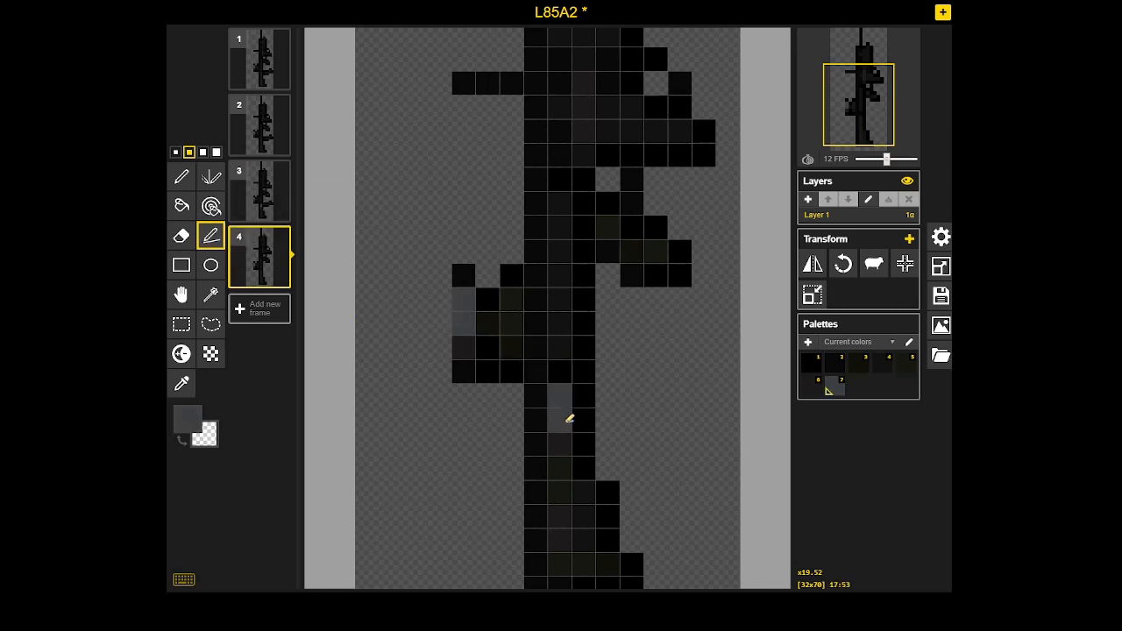
In frame 2, sample black and the scope's grey and paint one black and two grey pixels on the body beside the magazine
click(260, 134)
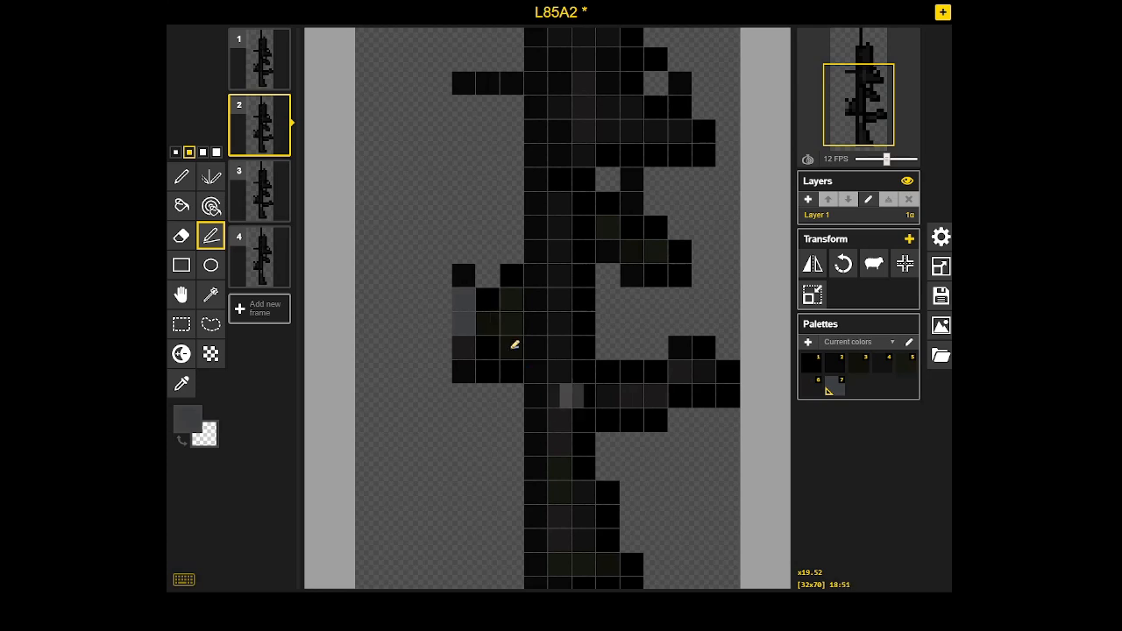
click(518, 373)
alt+click(518, 373)
click(561, 375)
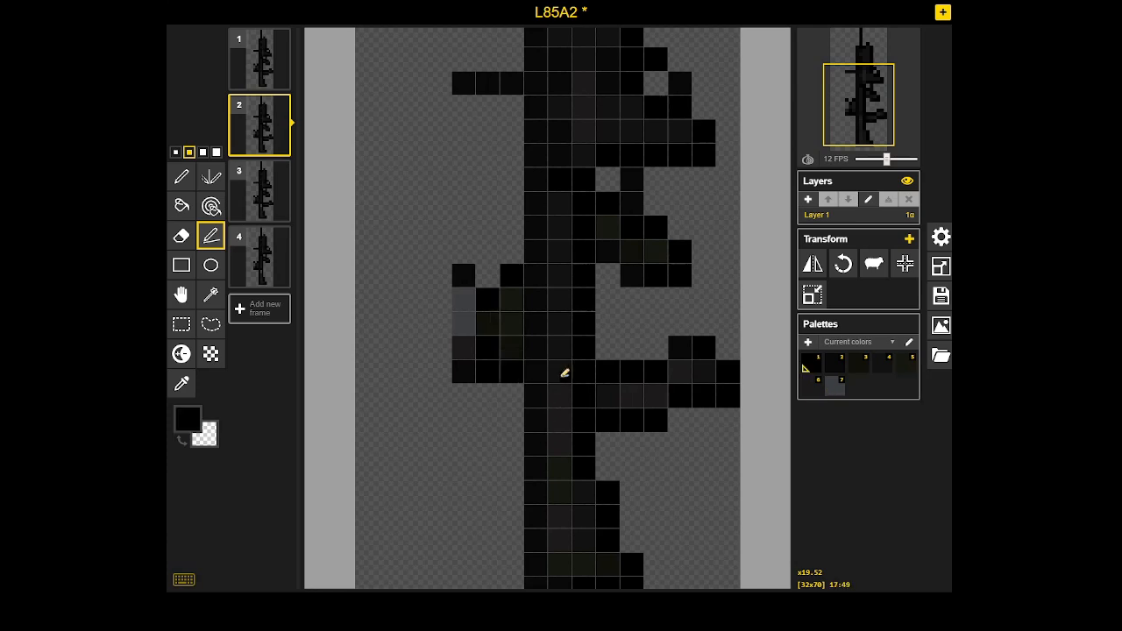
alt+click(470, 327)
click(566, 395)
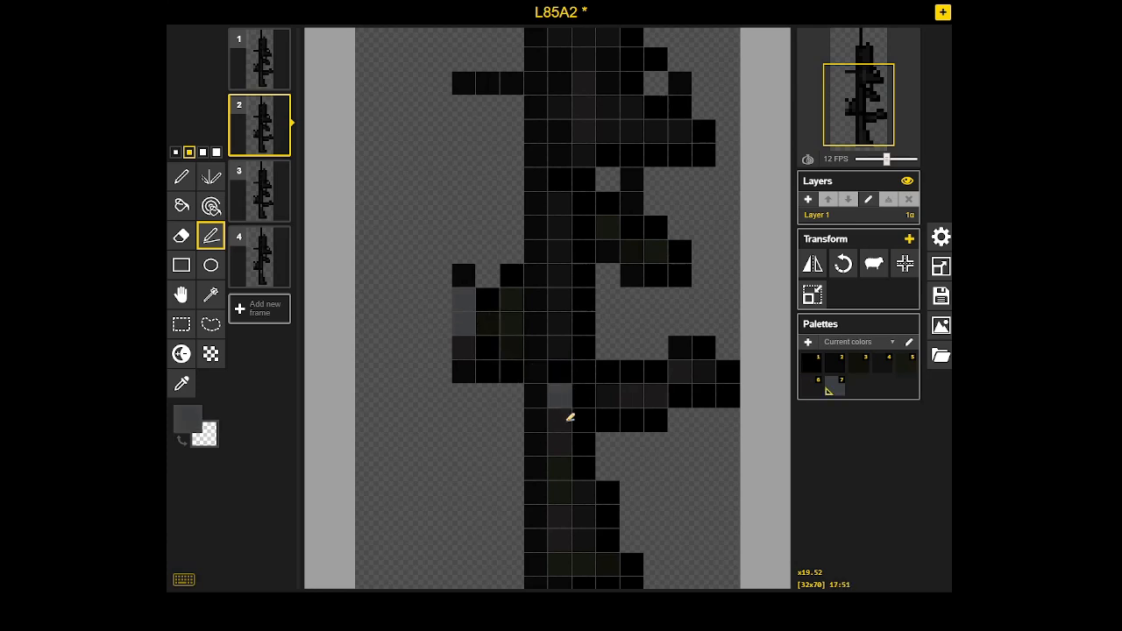
click(569, 425)
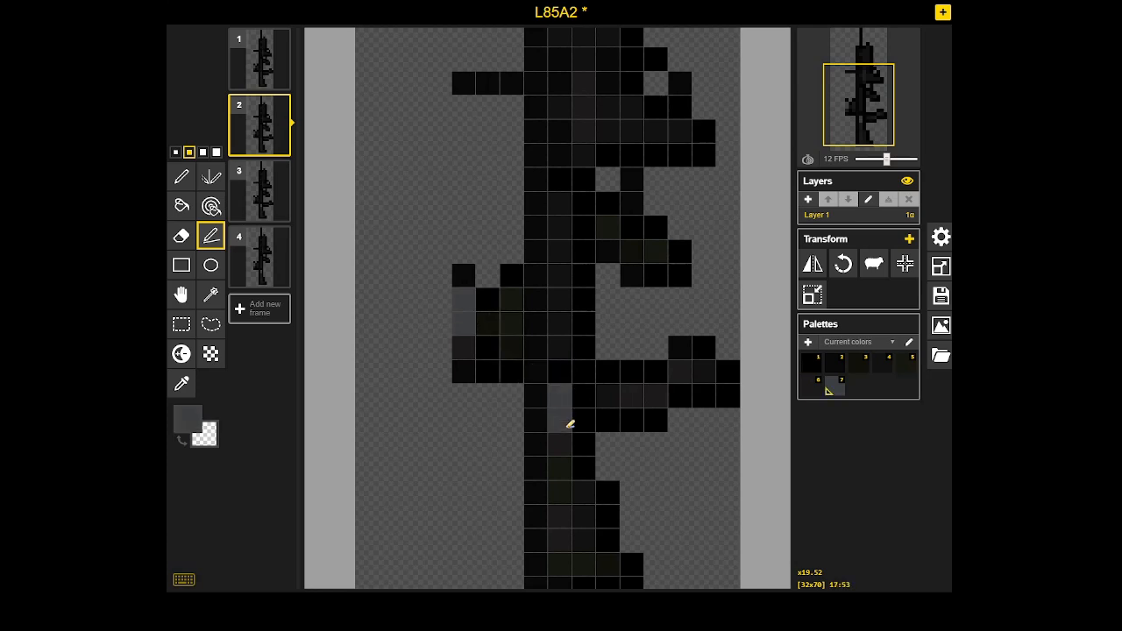
In frame 1, paint a black pixel and two grey pixels below it on the rifle body beside the magazine
click(260, 74)
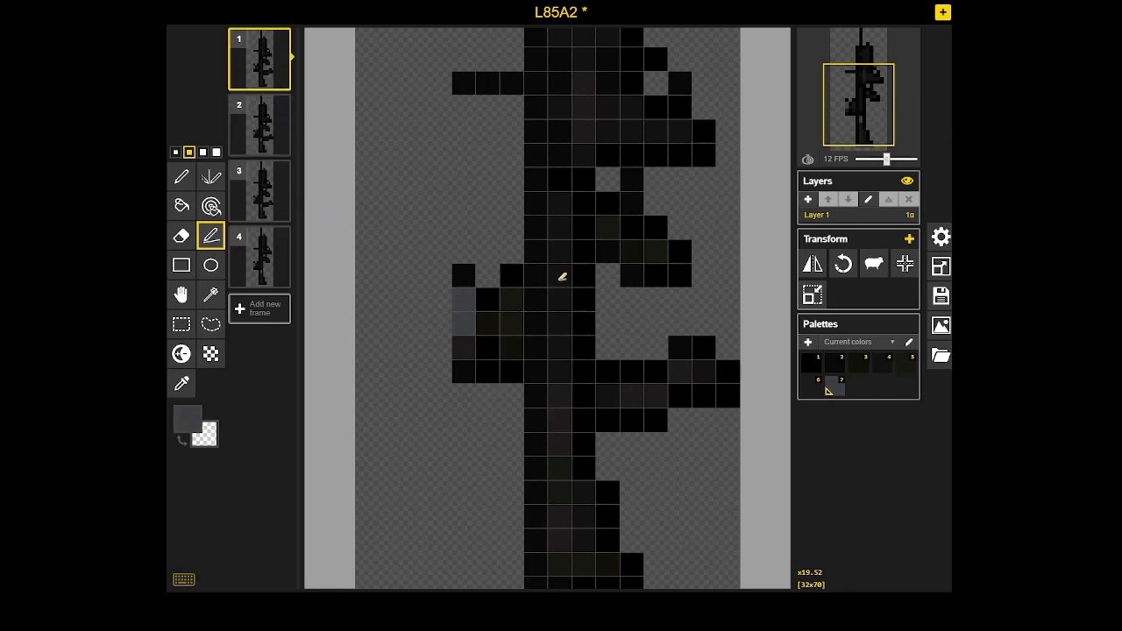
alt+click(627, 372)
click(569, 372)
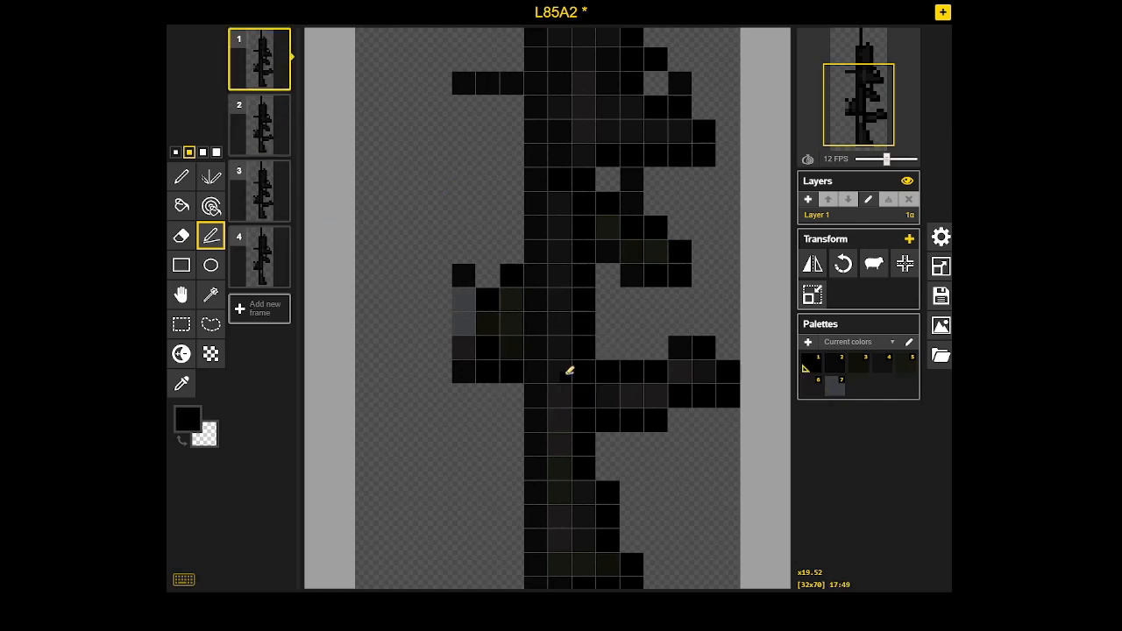
alt+click(465, 324)
click(569, 396)
click(566, 419)
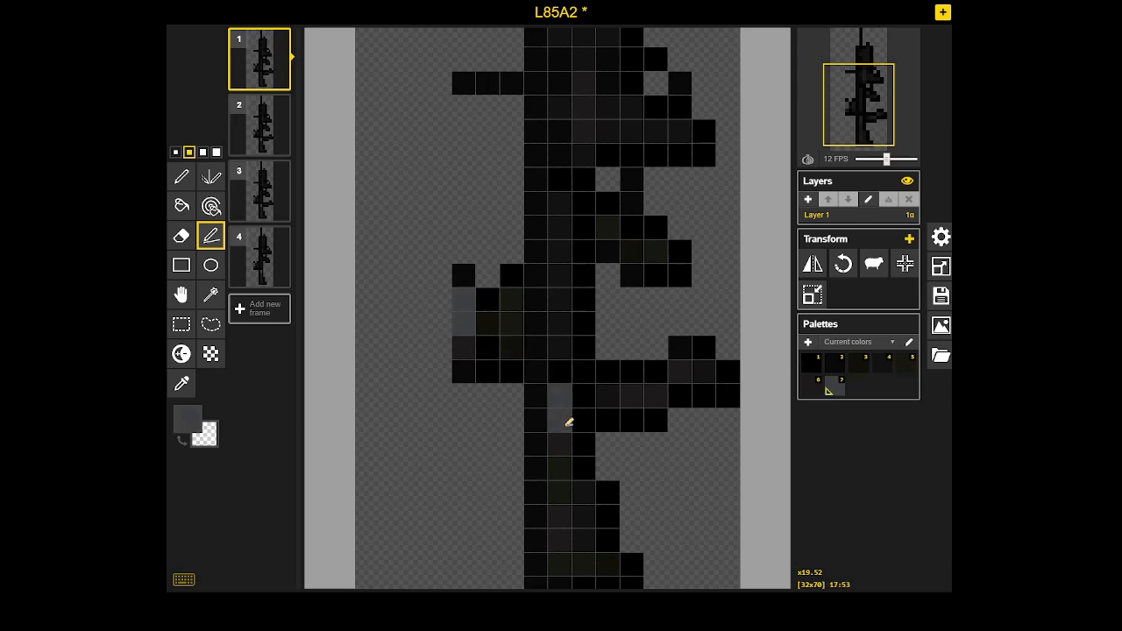
Compare the frames and, in frame 2, paint the two grey pixels and the one above them on the body black
click(263, 136)
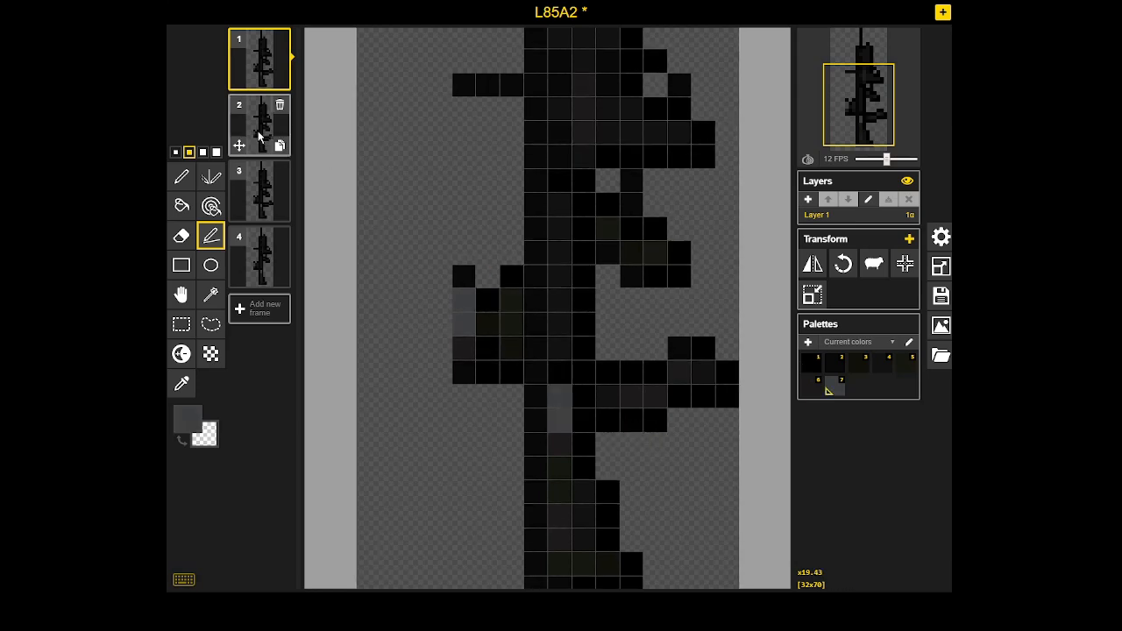
click(261, 267)
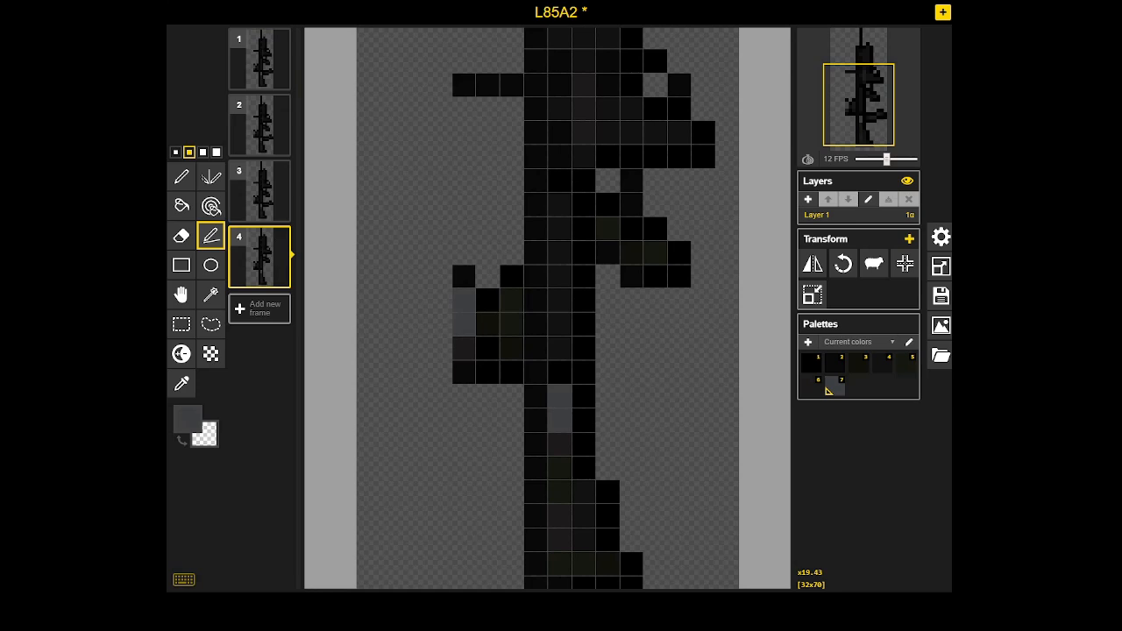
click(259, 191)
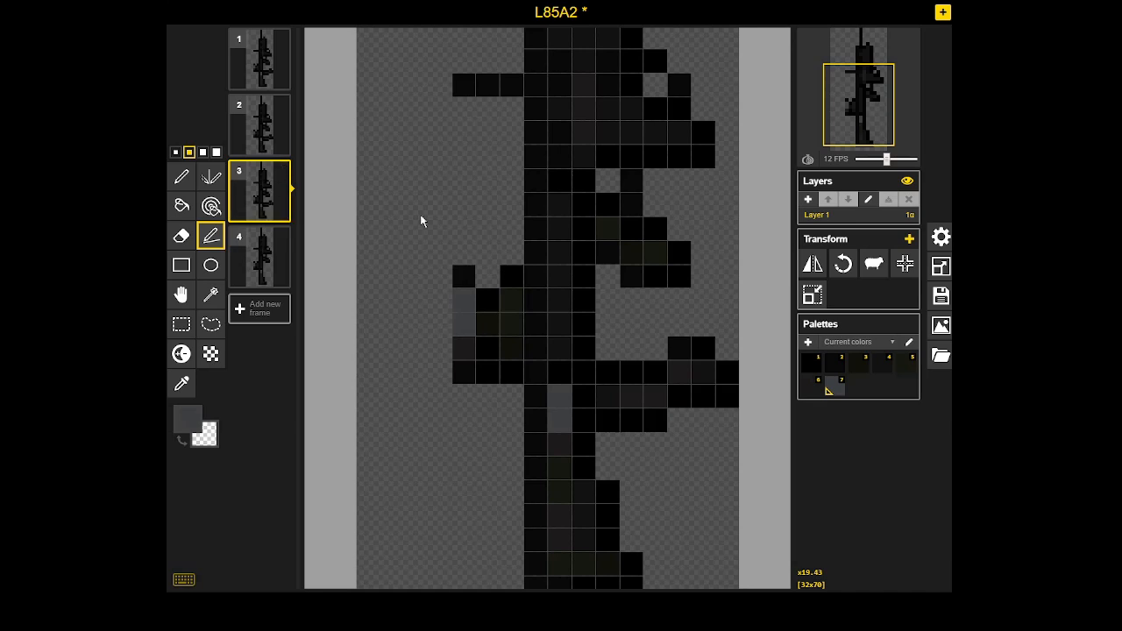
click(262, 131)
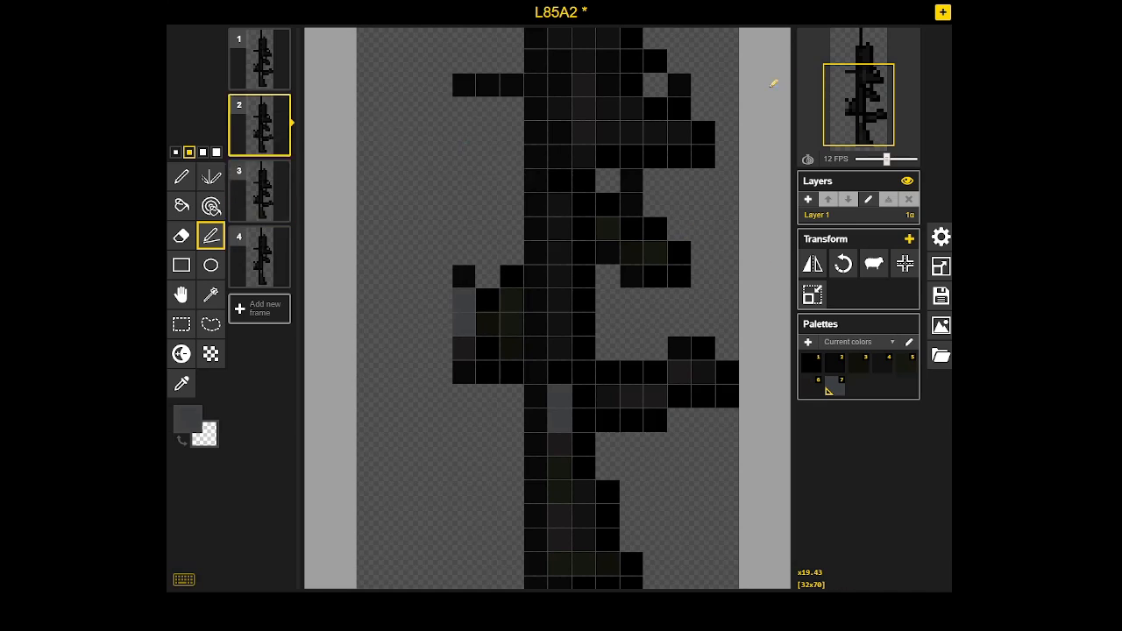
drag(676, 79, 708, 130)
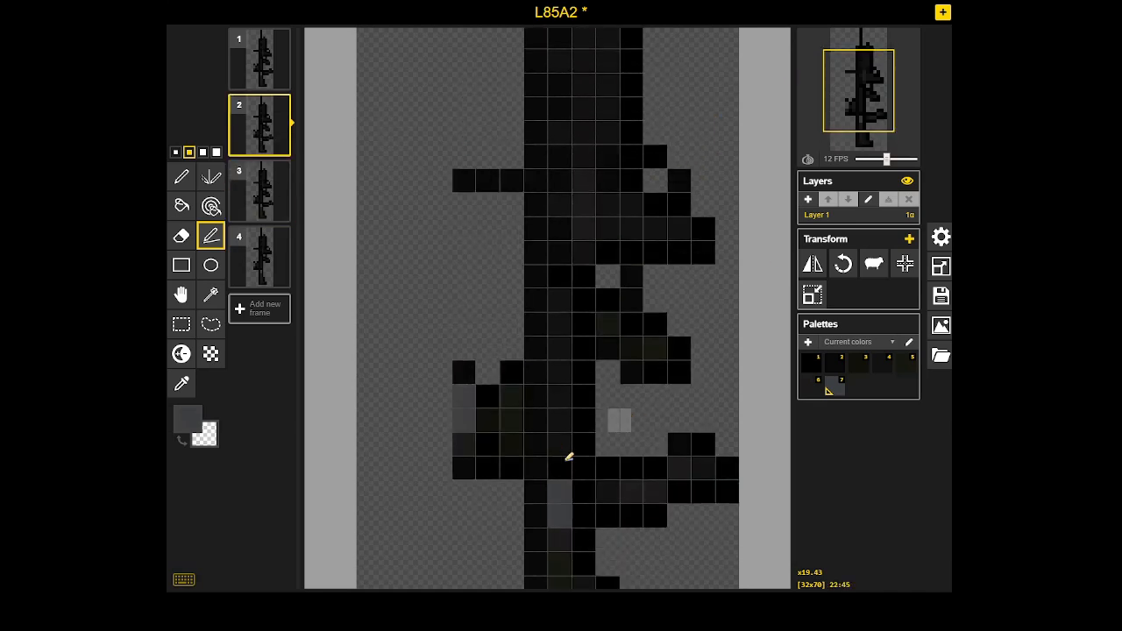
key(1)
click(570, 472)
click(566, 496)
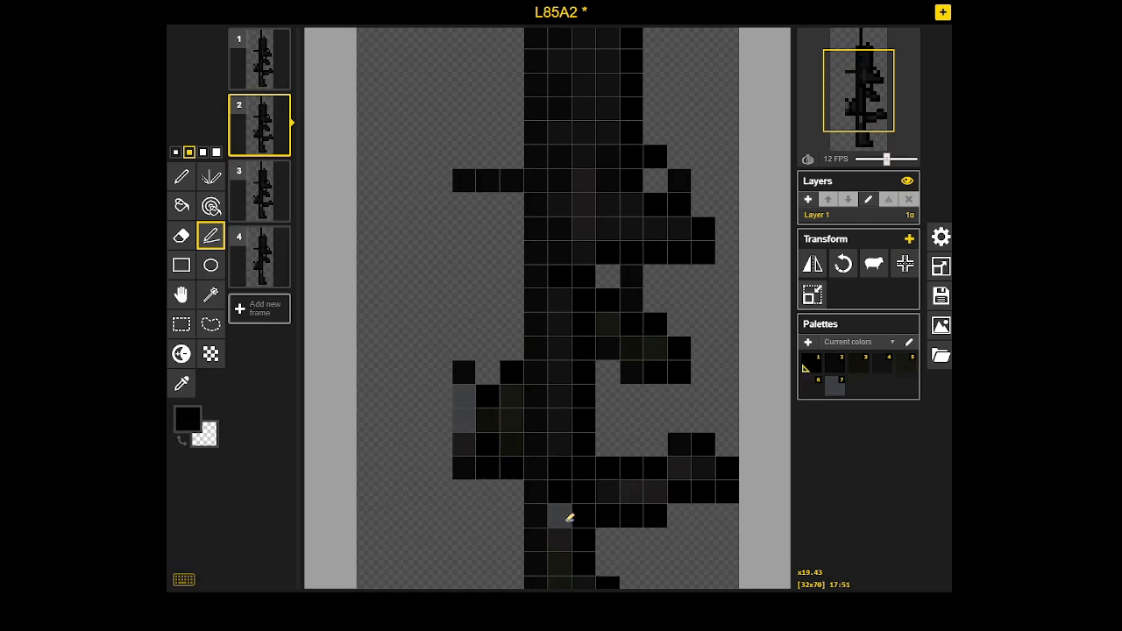
click(567, 521)
scroll(646, 524, down, 1)
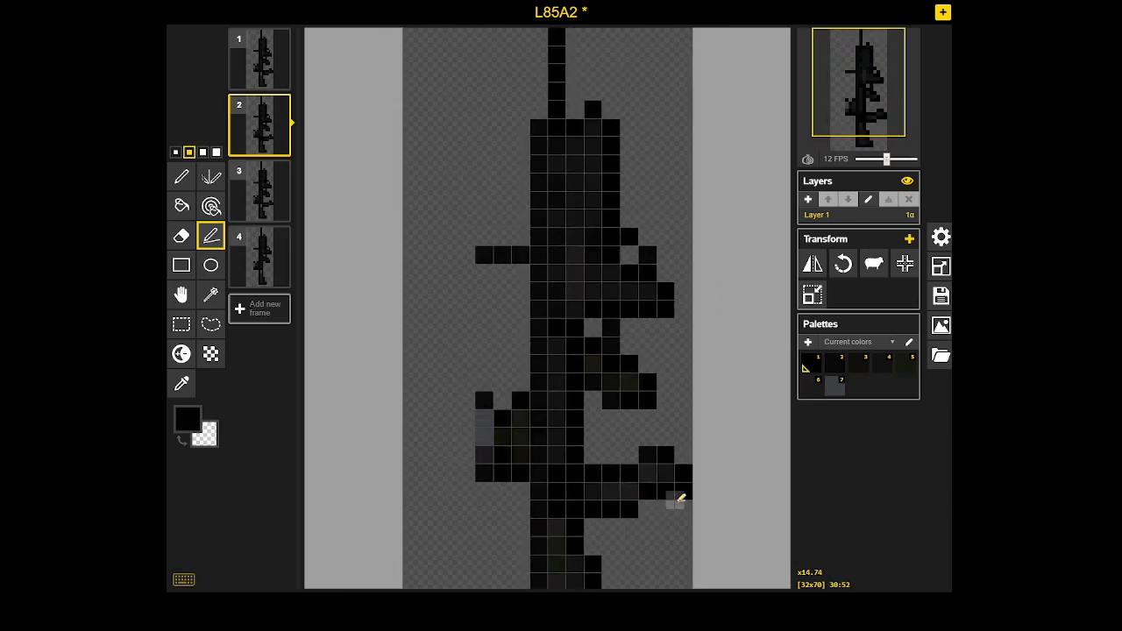
mouse_move(877, 85)
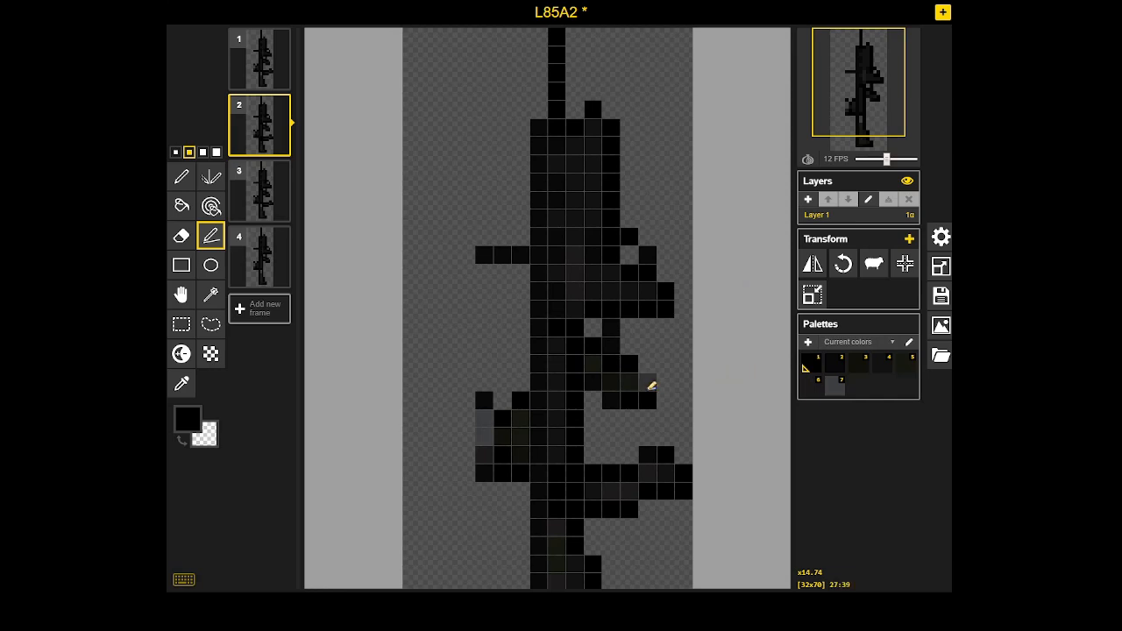
scroll(579, 496, up, 2)
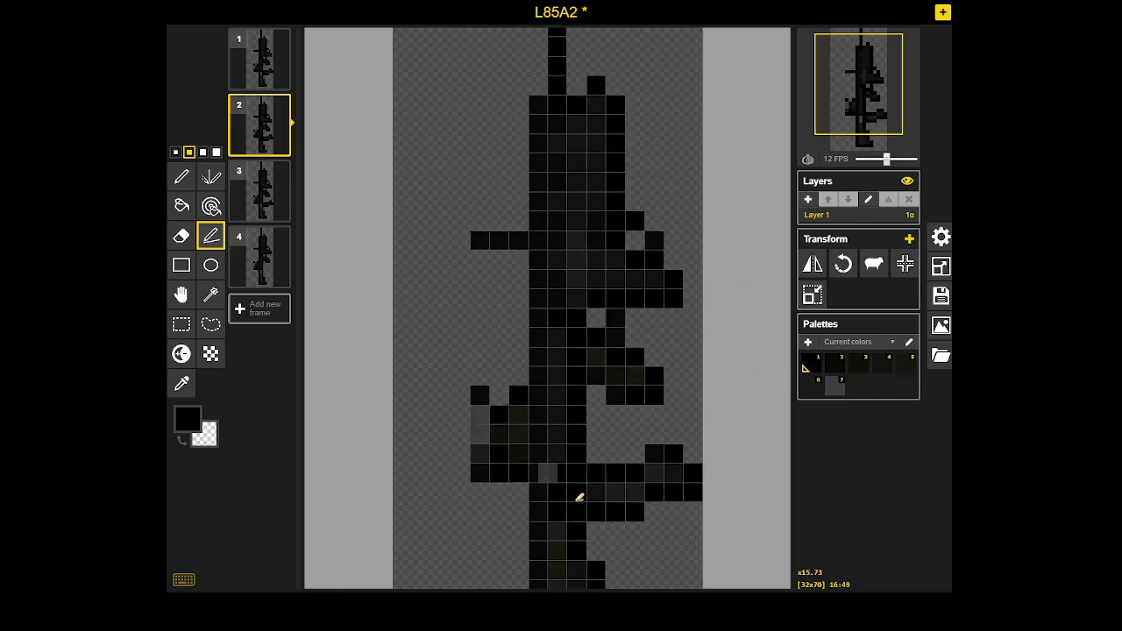
scroll(601, 441, down, 3)
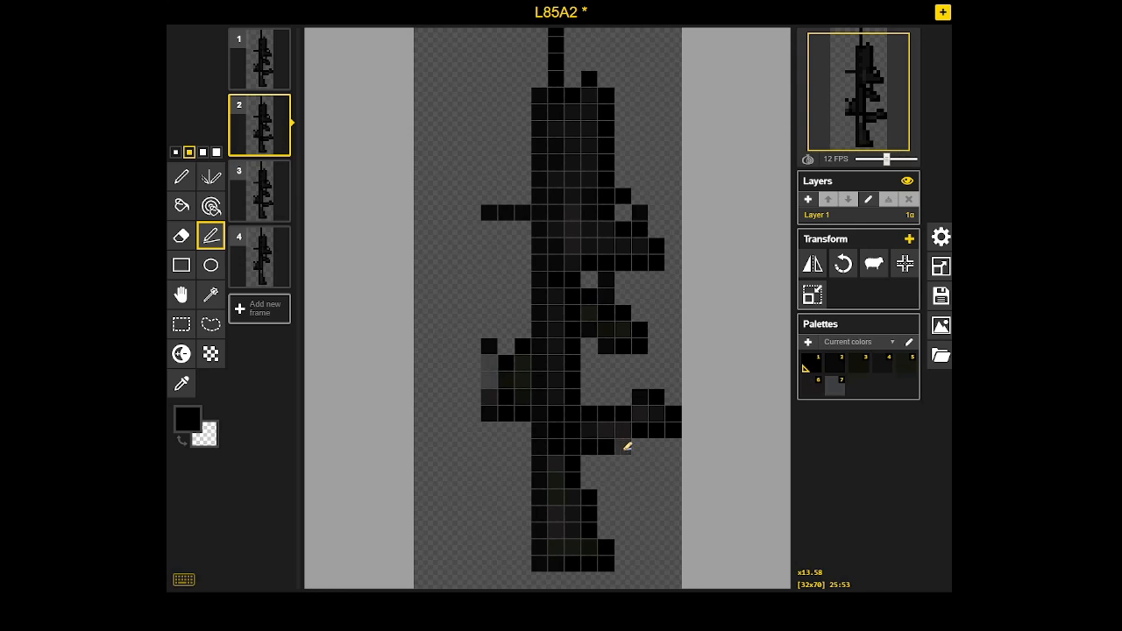
scroll(628, 449, up, 4)
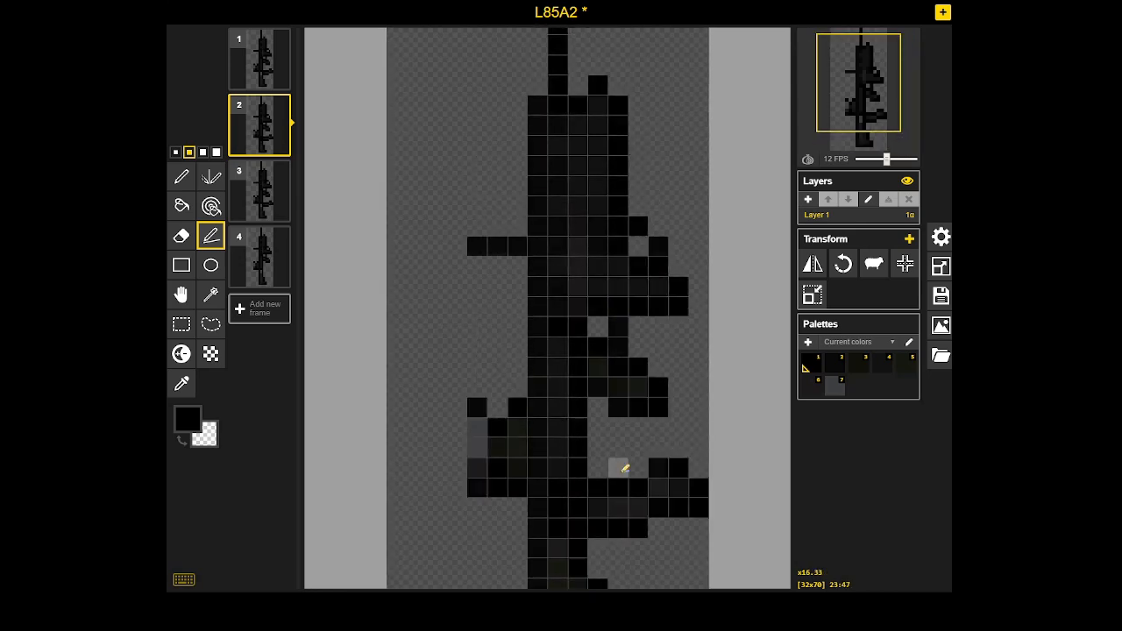
scroll(626, 469, down, 2)
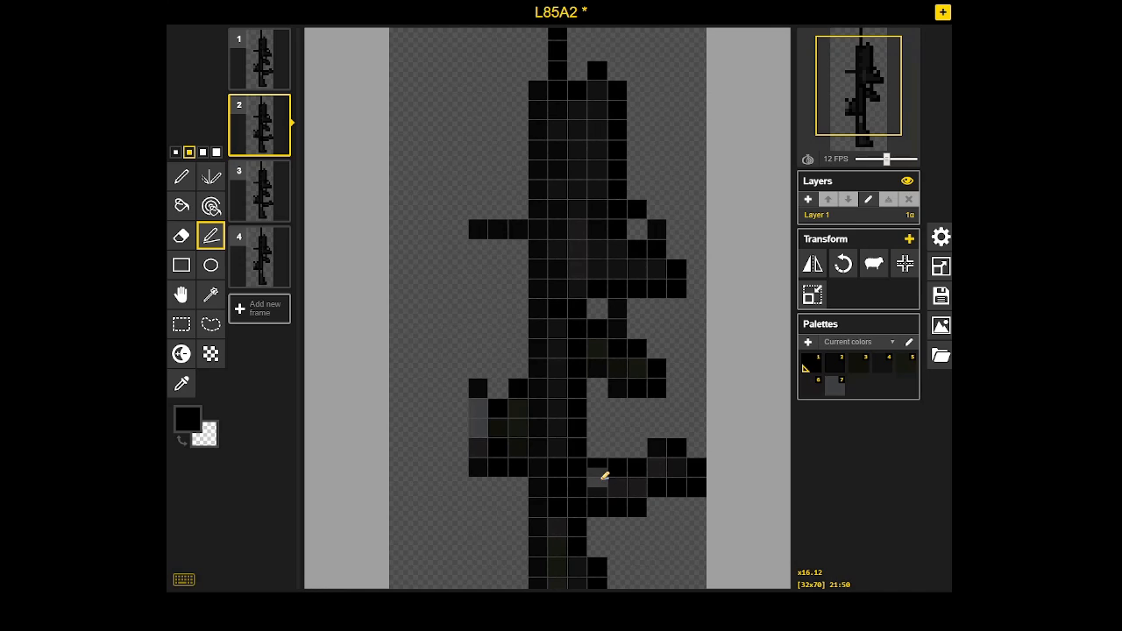
scroll(608, 471, up, 4)
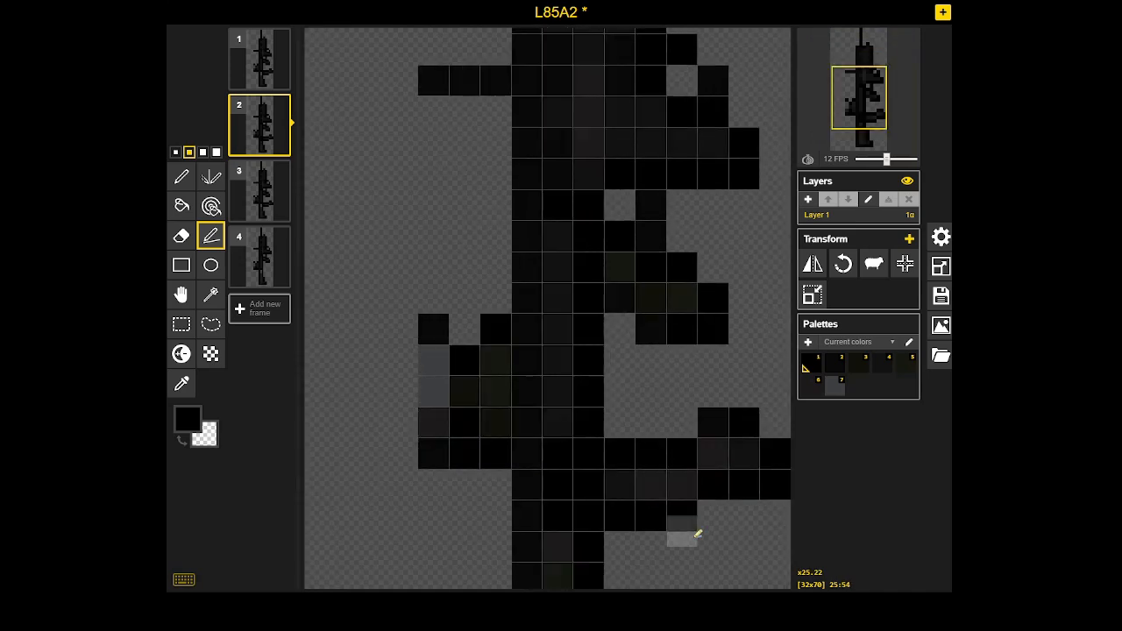
scroll(692, 519, down, 5)
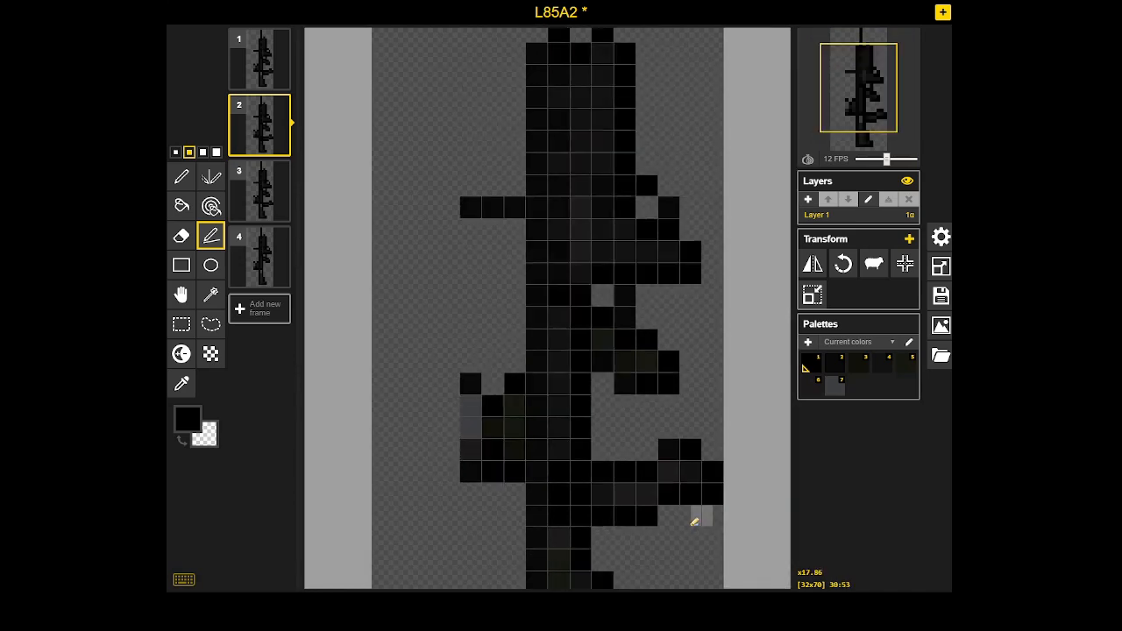
scroll(709, 533, up, 4)
scroll(751, 446, up, 2)
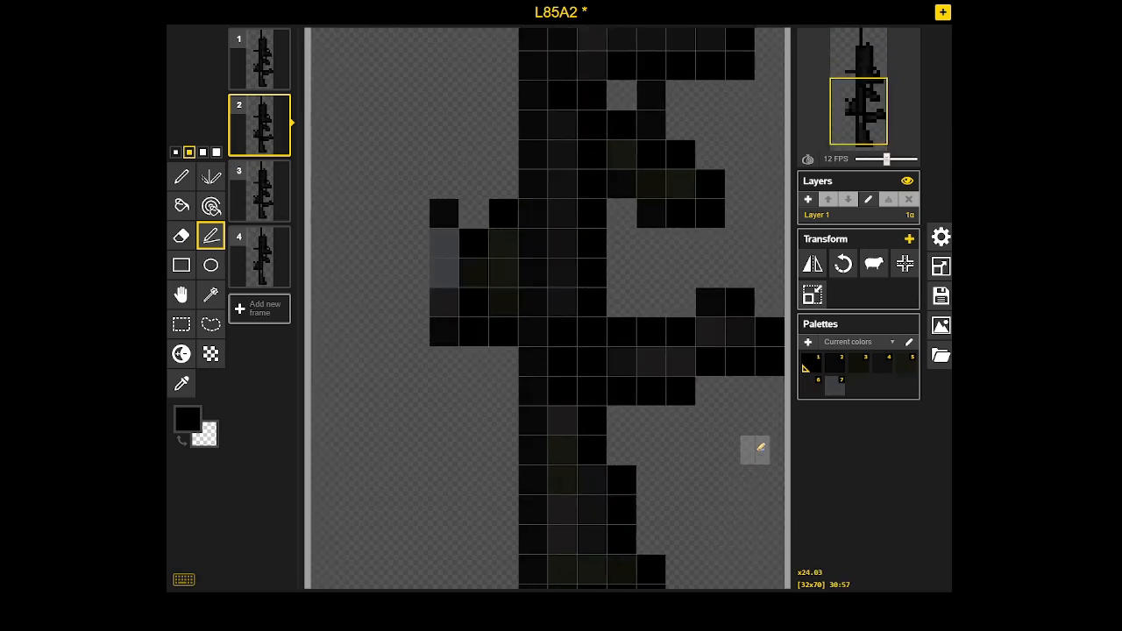
Examine the rifle body beside the magazine and compare frames 1 and 2 of the reload animation
scroll(689, 501, down, 4)
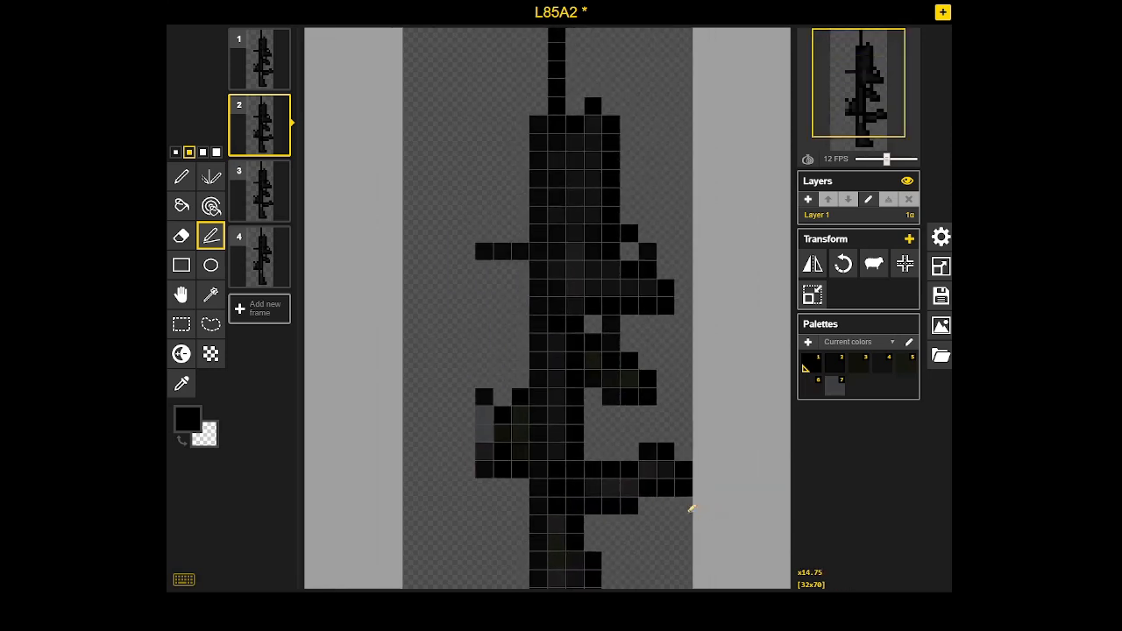
drag(671, 519, 675, 461)
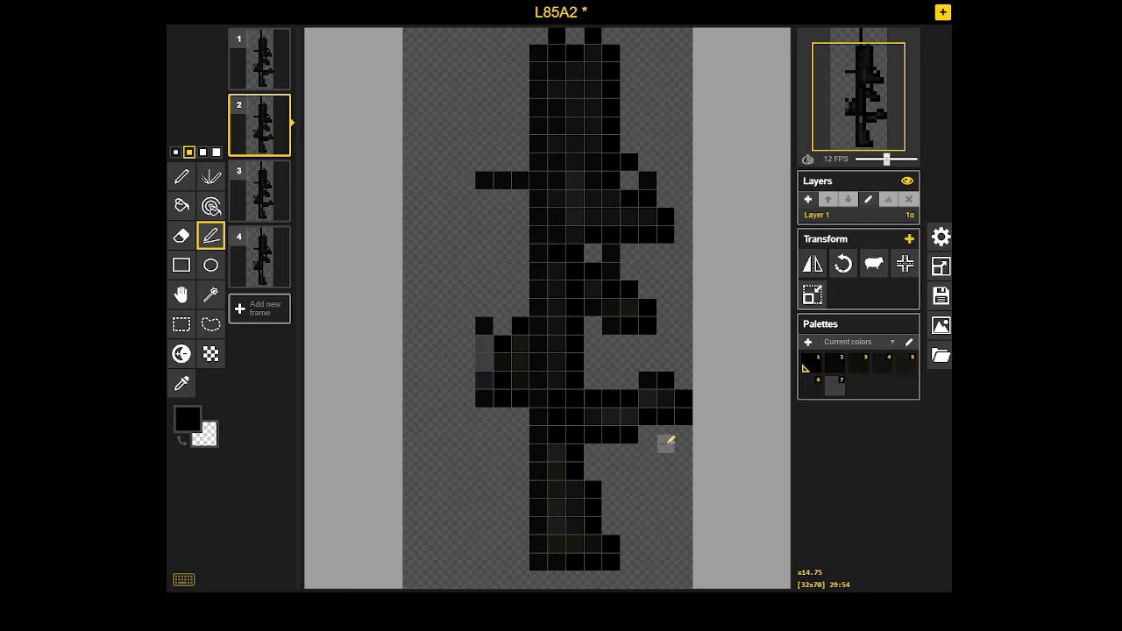
scroll(653, 416, up, 3)
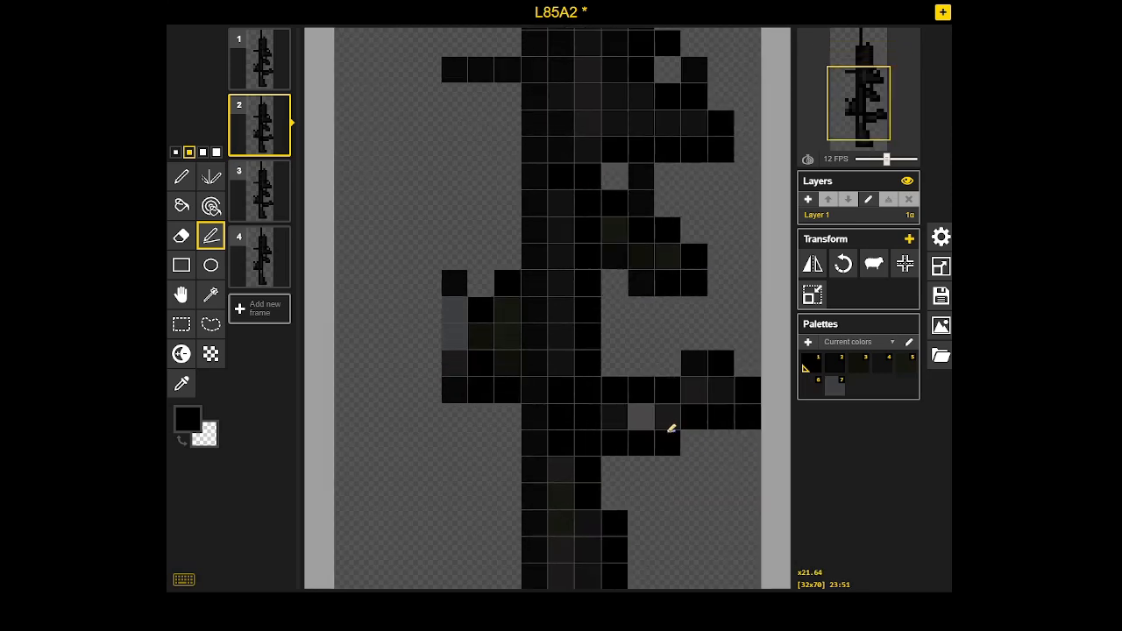
scroll(751, 412, up, 1)
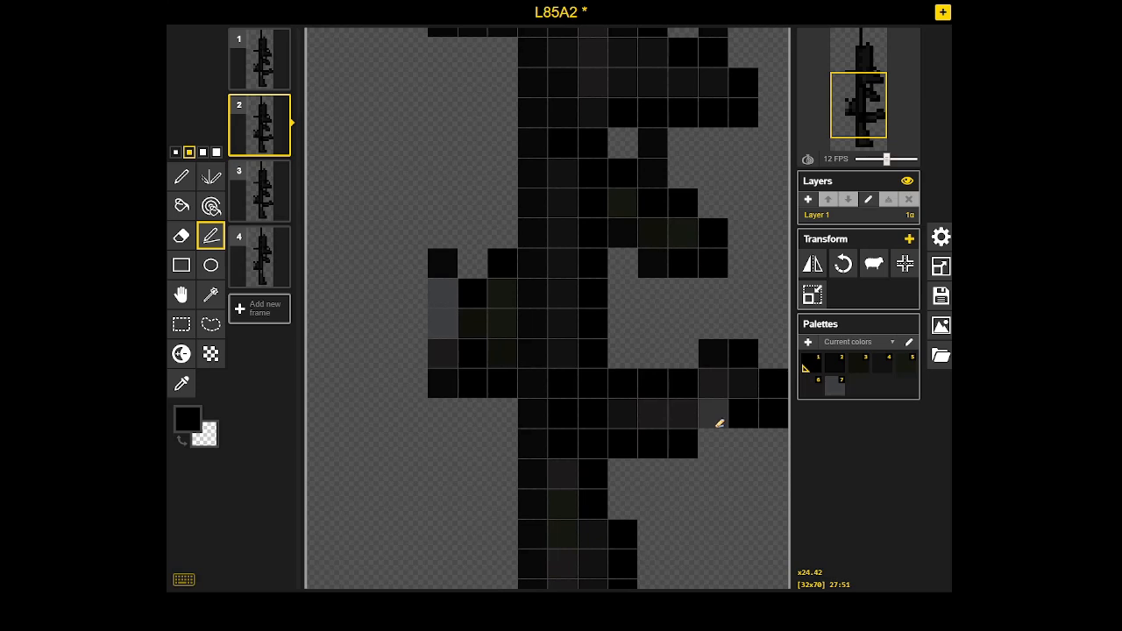
mouse_move(271, 99)
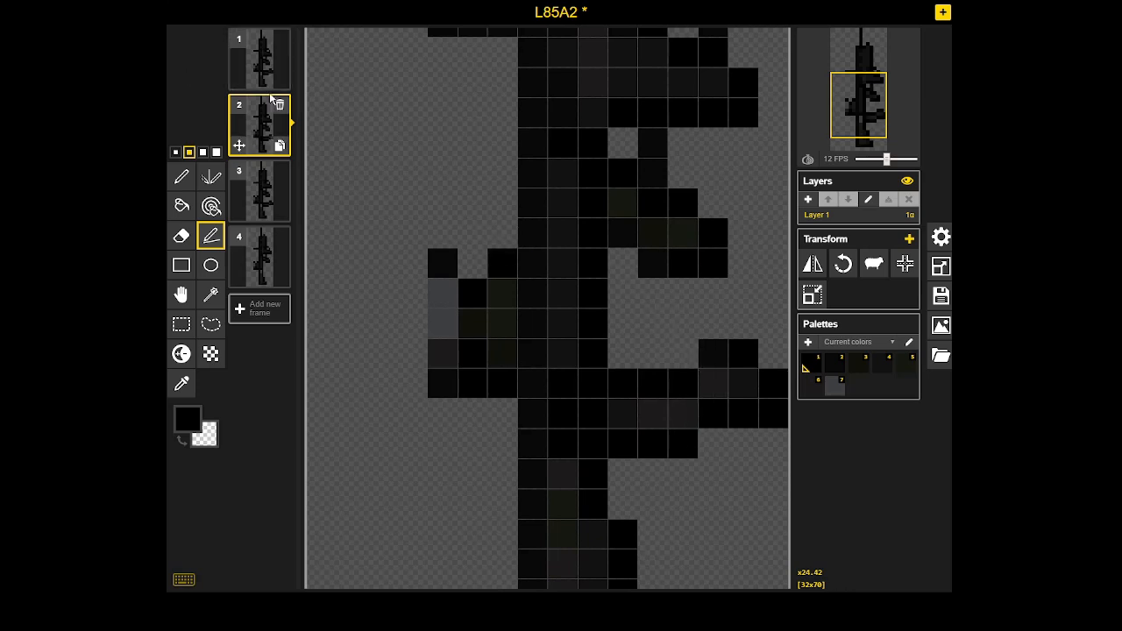
mouse_move(260, 80)
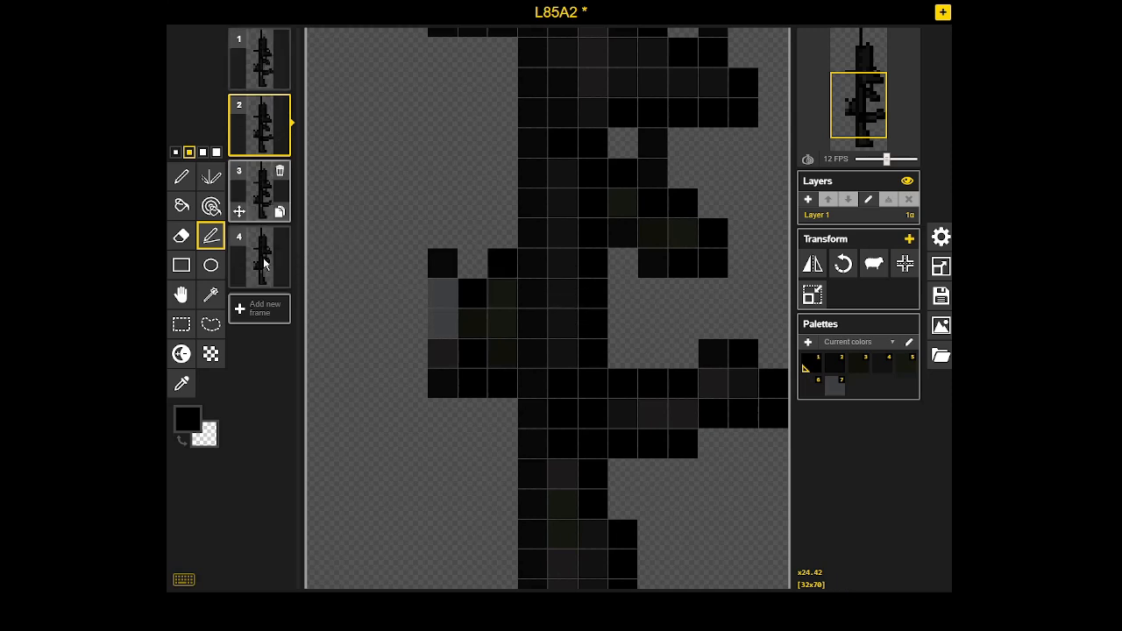
click(259, 61)
click(263, 127)
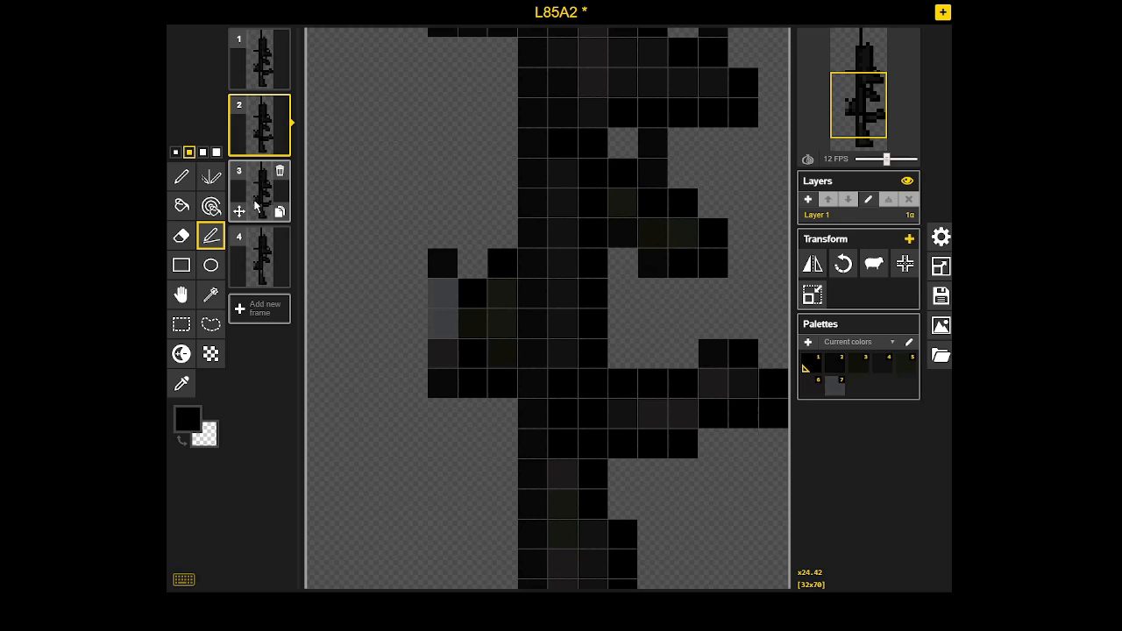
click(263, 63)
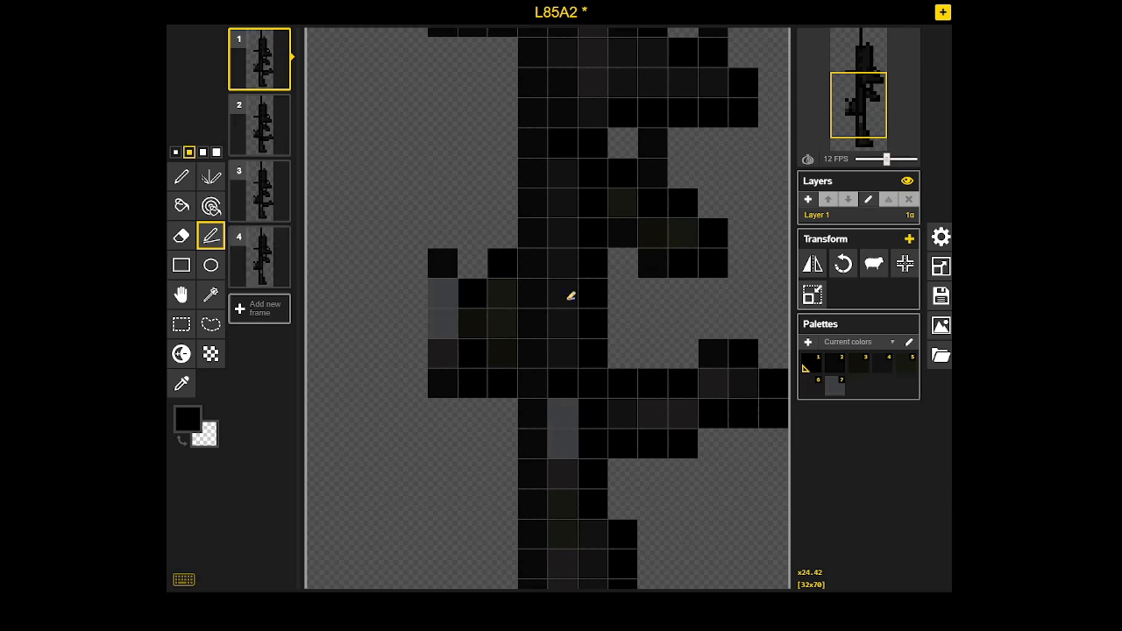
scroll(643, 307, down, 3)
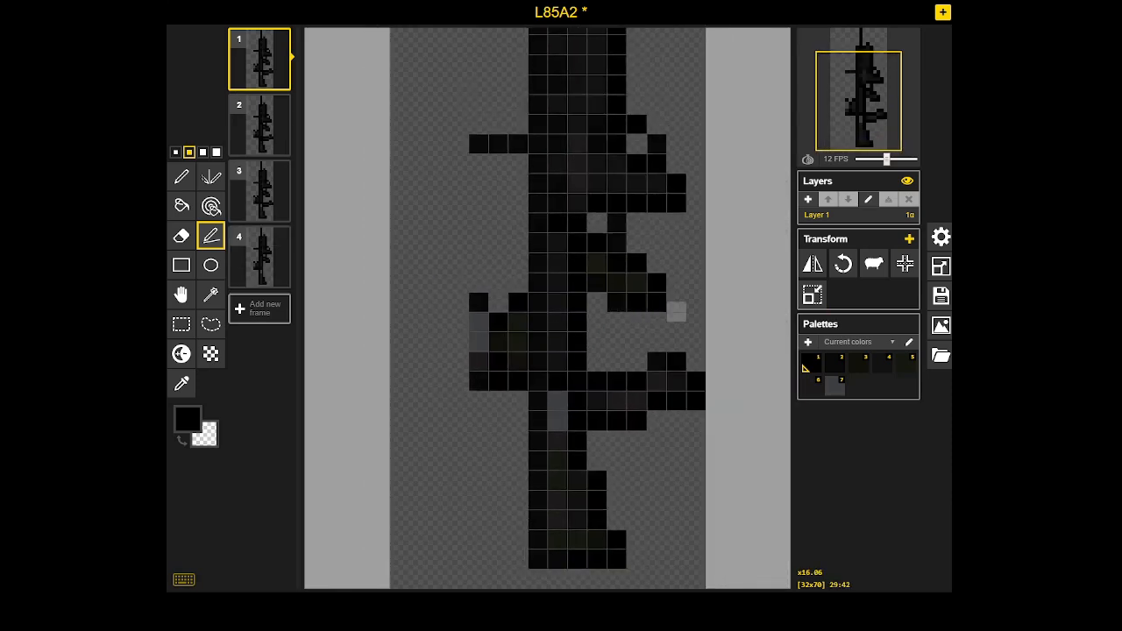
Export the four-frame animation as a PNG spritesheet laid out in 1 column and 4 rows
click(941, 327)
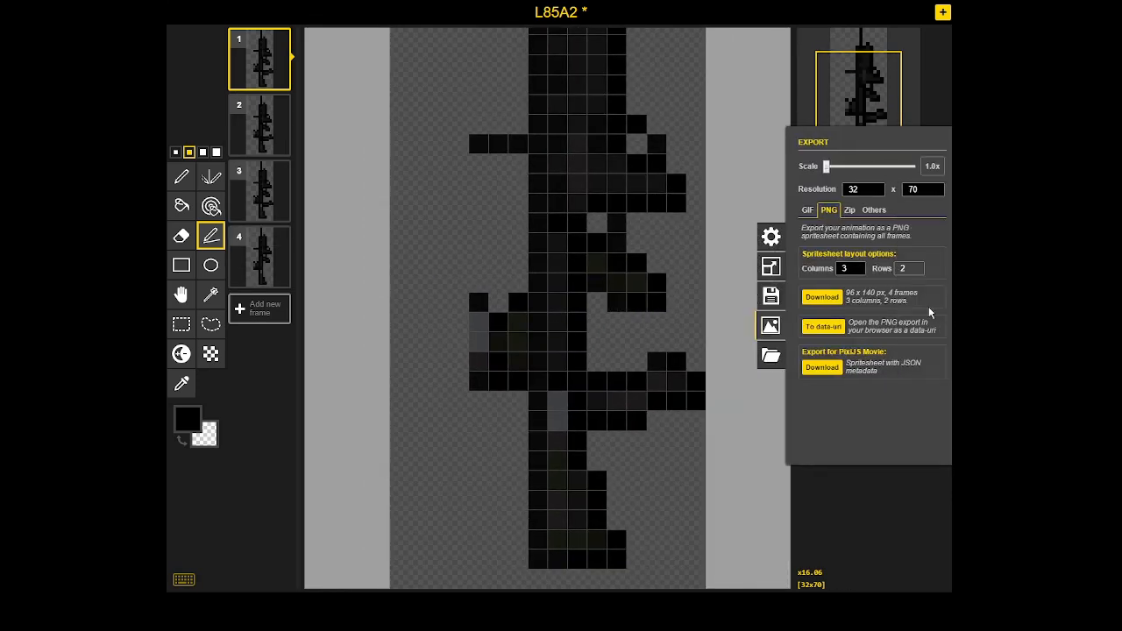
click(860, 271)
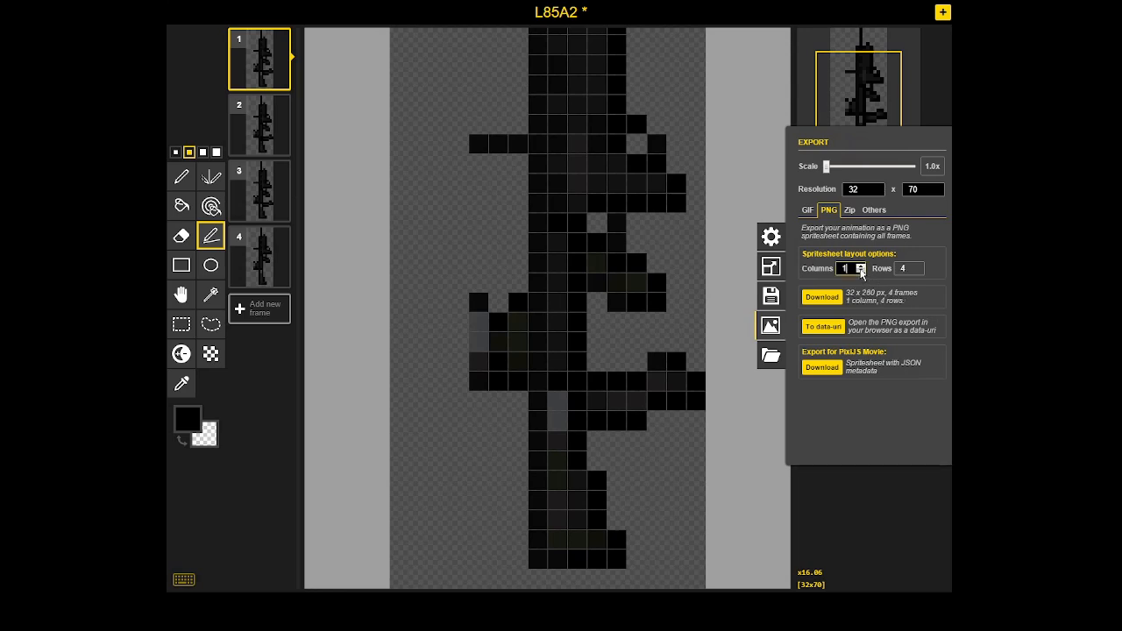
click(861, 272)
click(814, 305)
click(826, 511)
In frame 1, select the 12x10 px area around the magazine and crop the sprite to it
scroll(678, 247, down, 2)
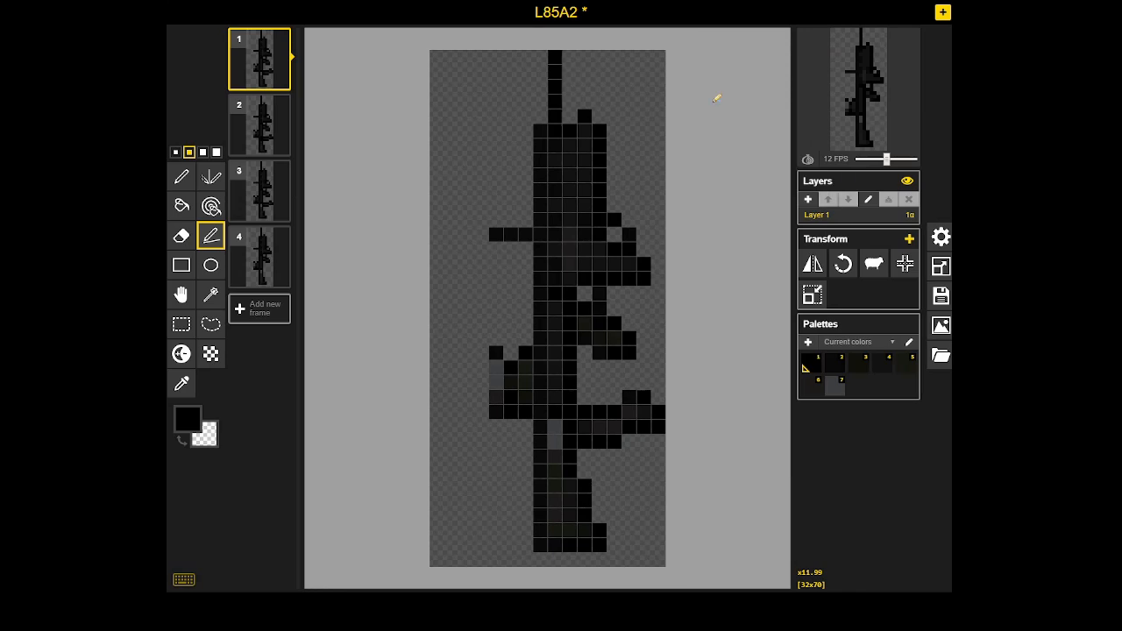
scroll(483, 400, up, 2)
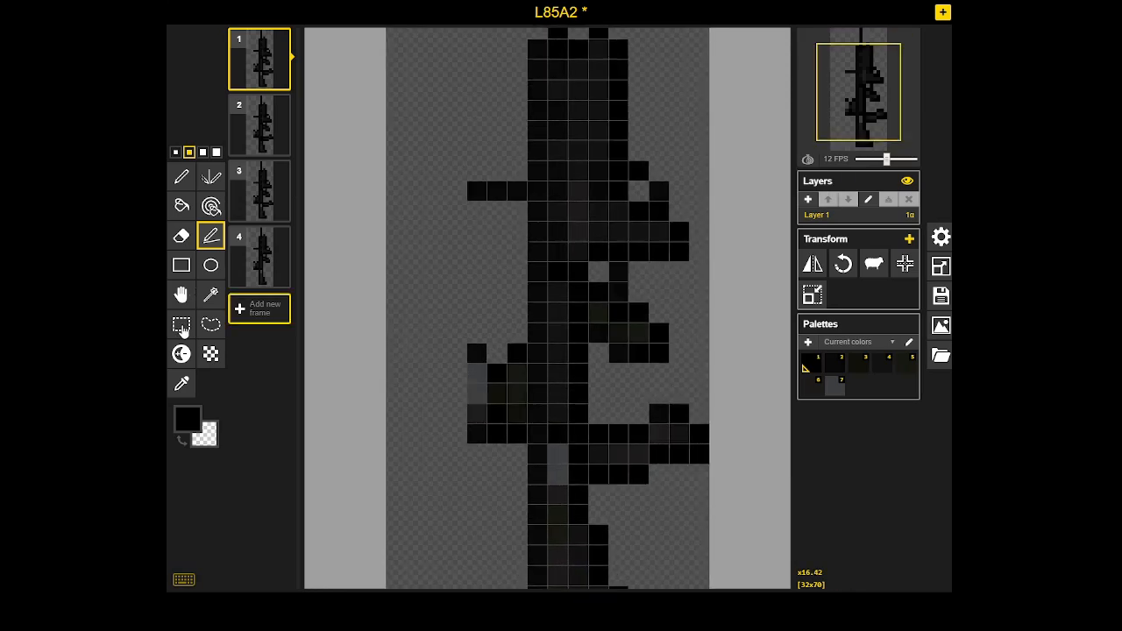
click(182, 324)
scroll(637, 534, up, 1)
scroll(637, 535, up, 1)
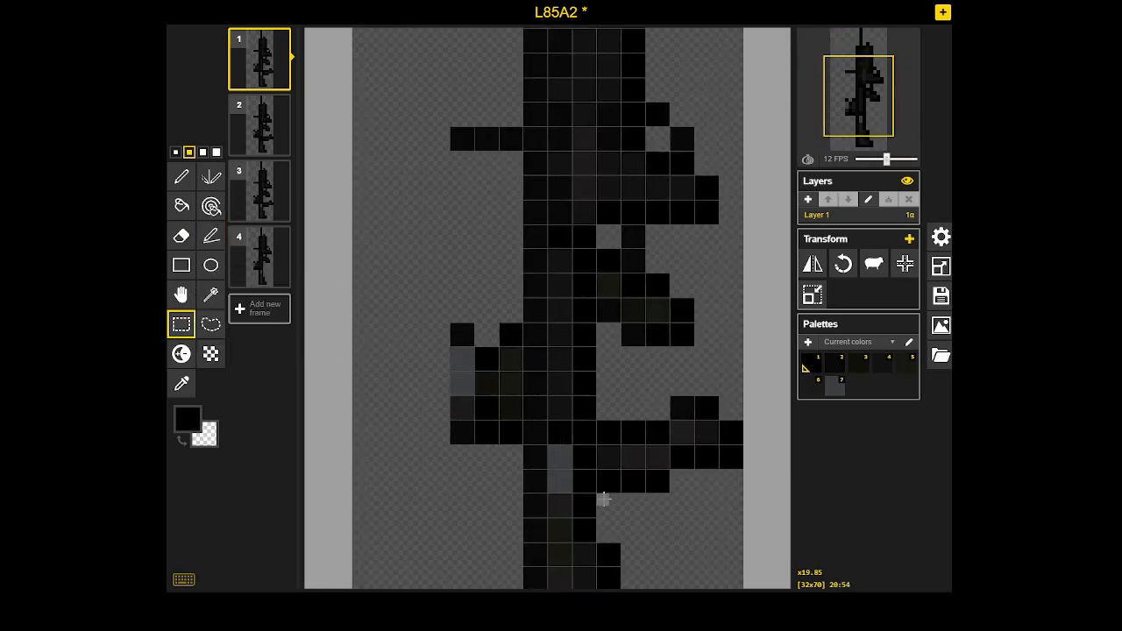
drag(601, 500, 732, 396)
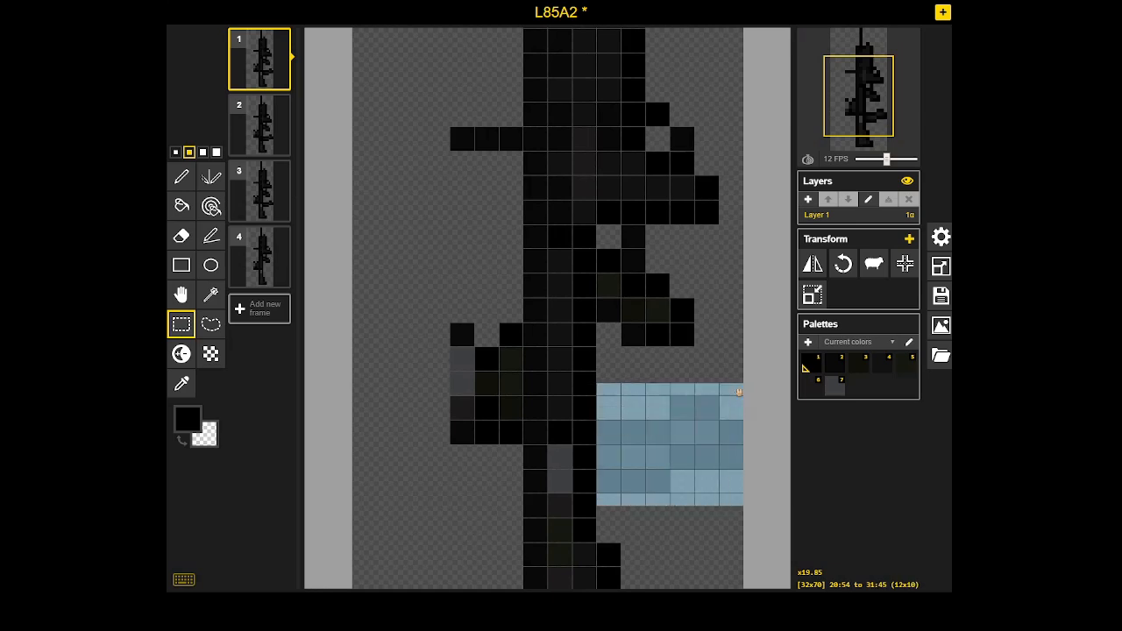
click(812, 296)
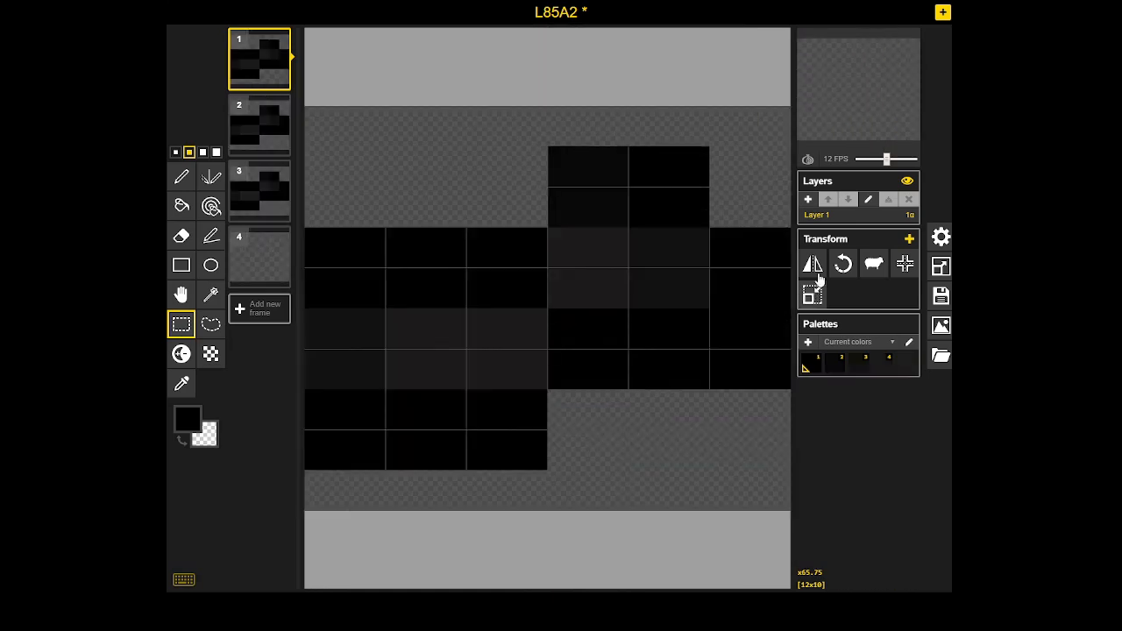
Resize the canvas height to 12 px and center the magazine in it, undoing any further crop
click(940, 268)
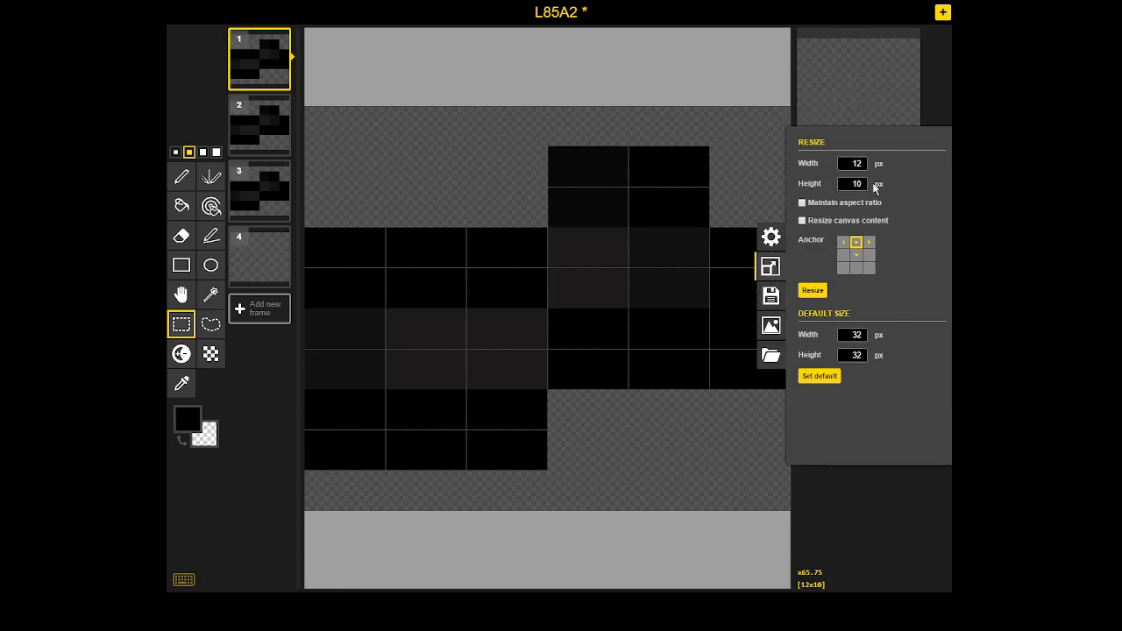
click(863, 183)
key(BackSpace)
text(2)
key(Return)
click(904, 264)
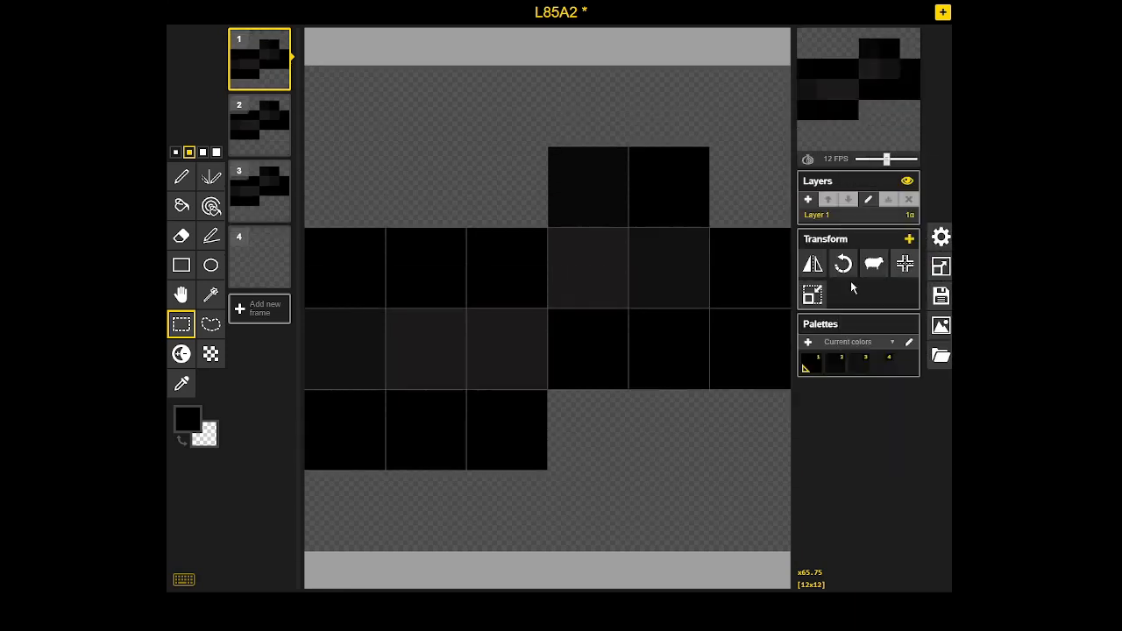
click(811, 297)
key(ctrl+z)
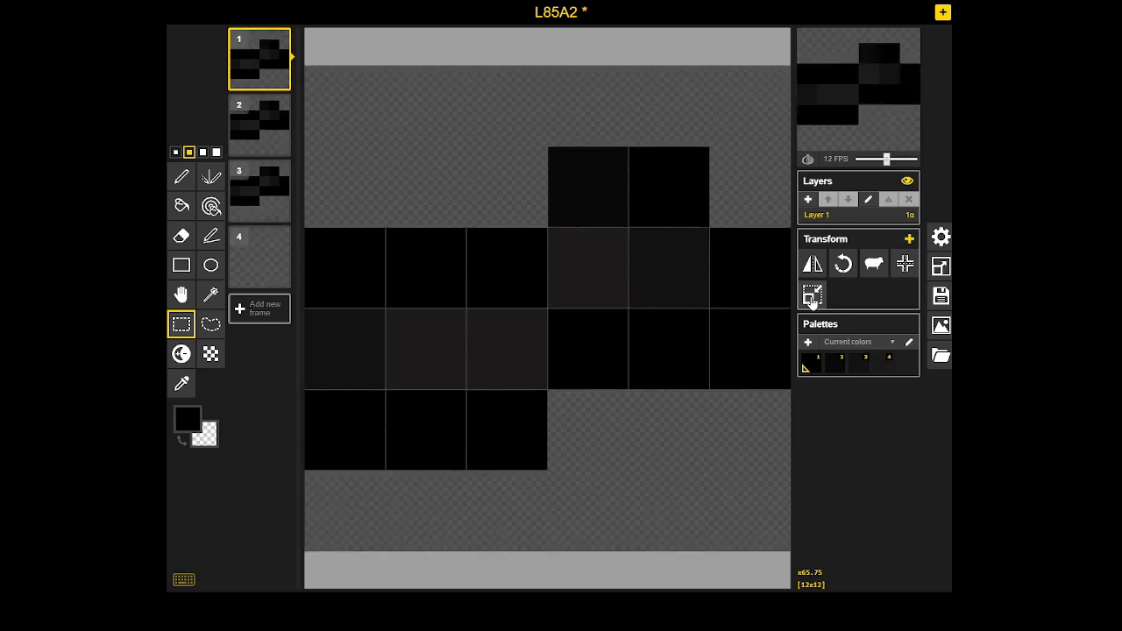
Rotate the magazine in frame 1 a quarter turn clockwise, delete all other frames, and crop the canvas to the magazine
click(846, 268)
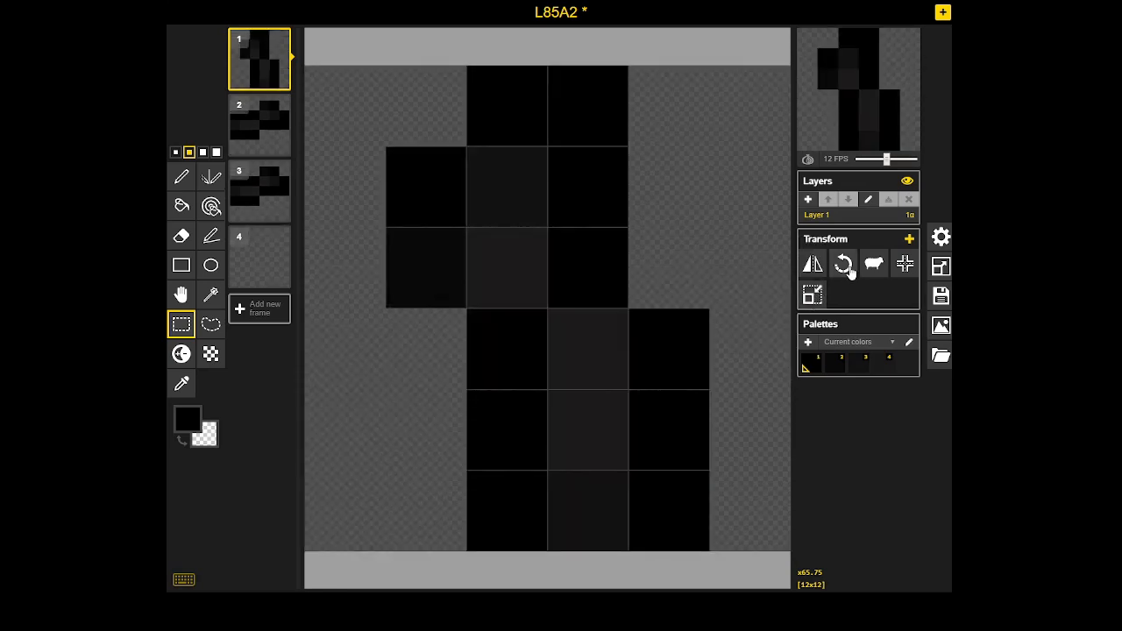
click(846, 267)
click(845, 268)
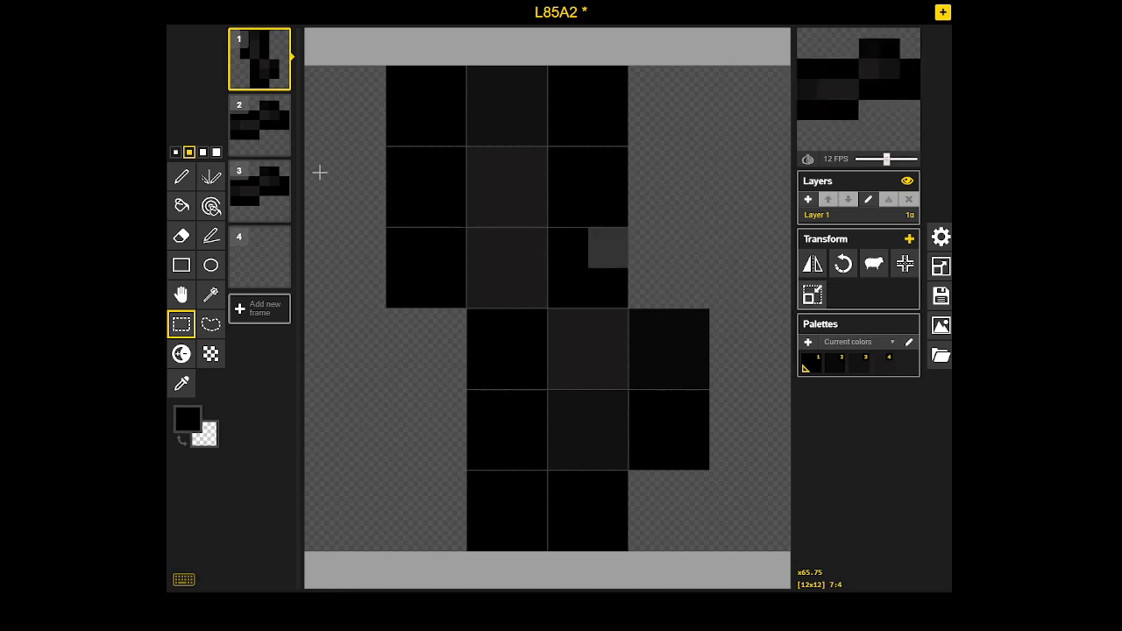
click(280, 107)
click(280, 107)
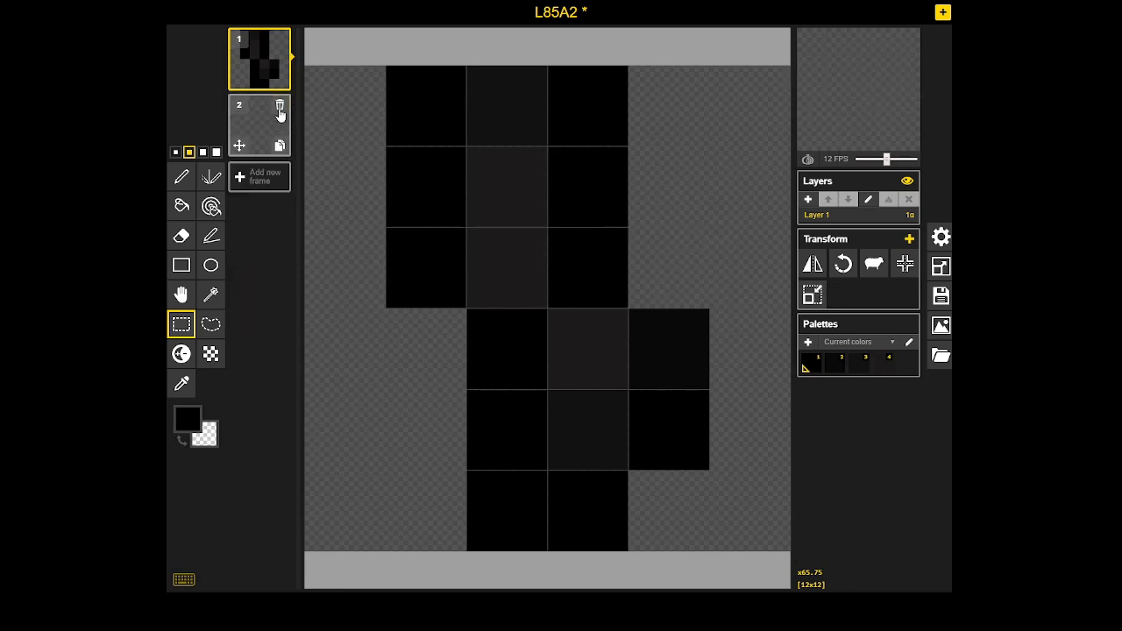
click(279, 107)
click(812, 300)
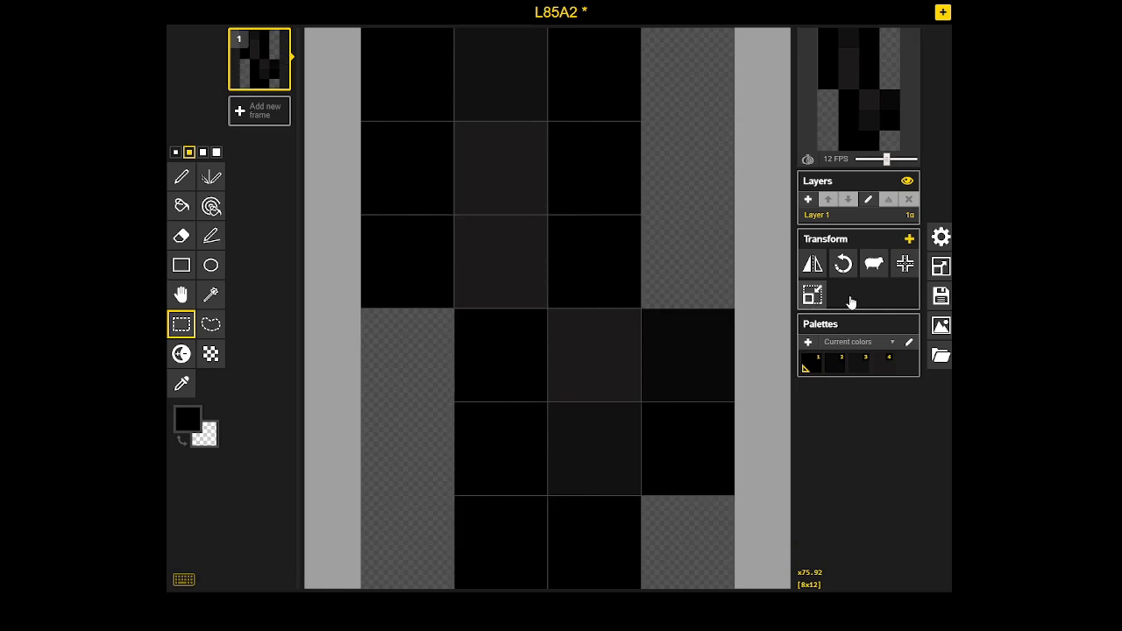
Export the single-frame 8x12 px magazine sprite as a PNG and close the export settings
click(941, 325)
click(815, 258)
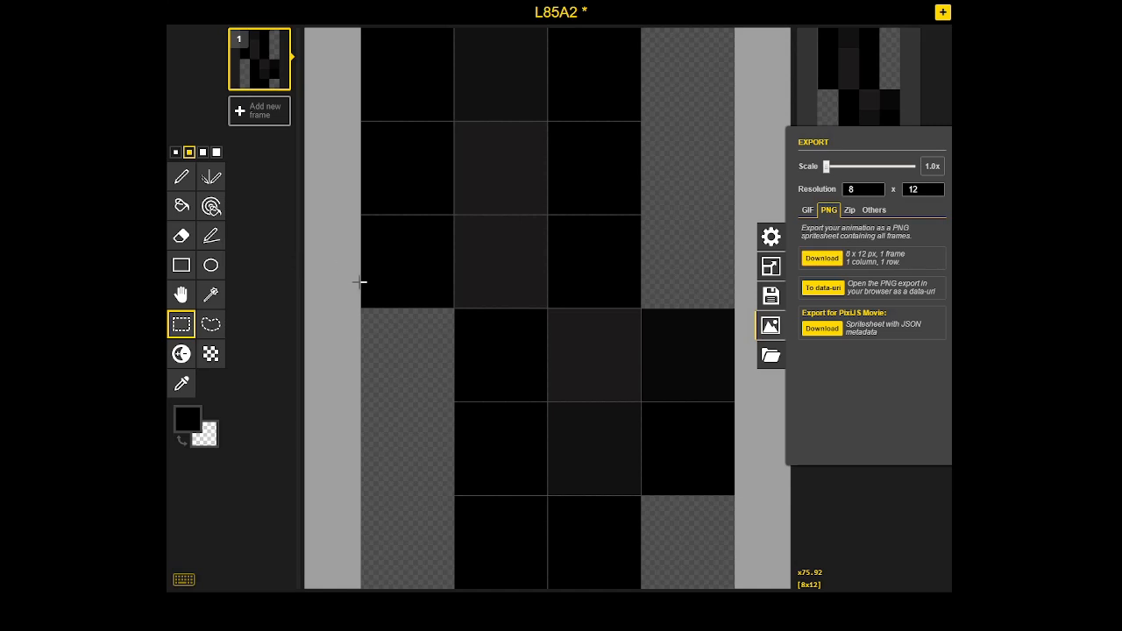
scroll(608, 231, down, 3)
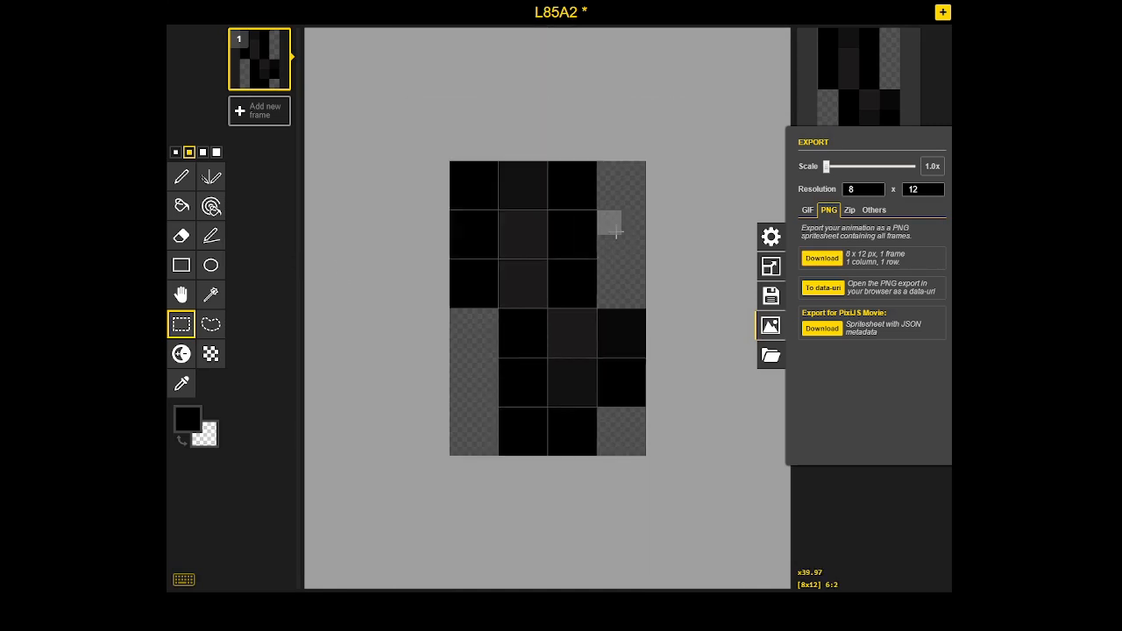
scroll(588, 233, down, 1)
scroll(605, 369, down, 1)
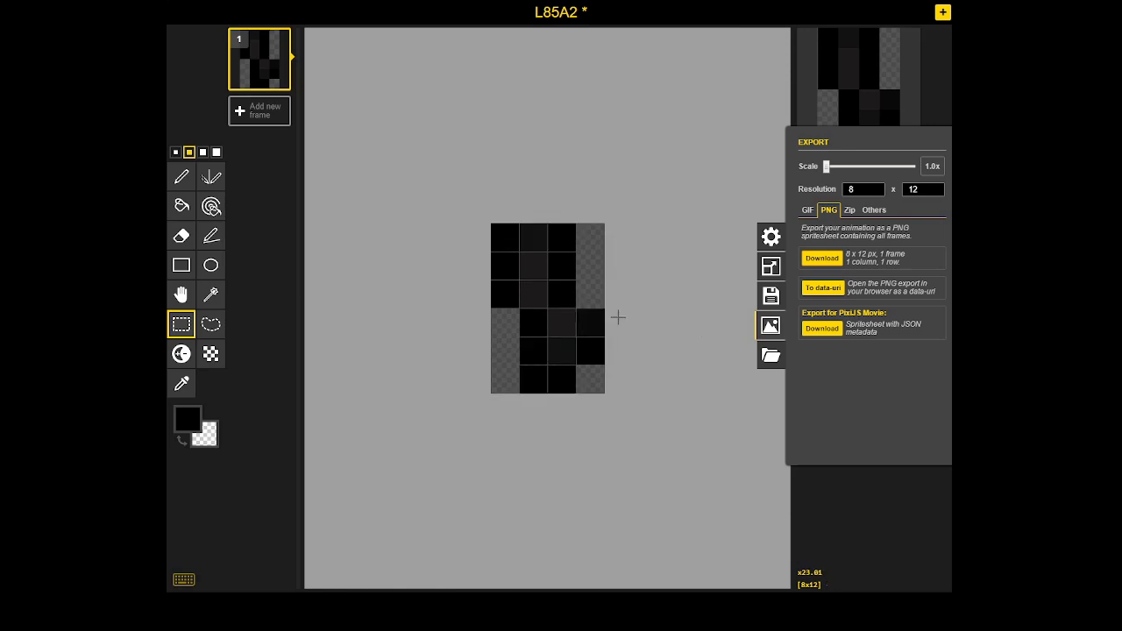
scroll(596, 312, up, 1)
scroll(528, 271, up, 1)
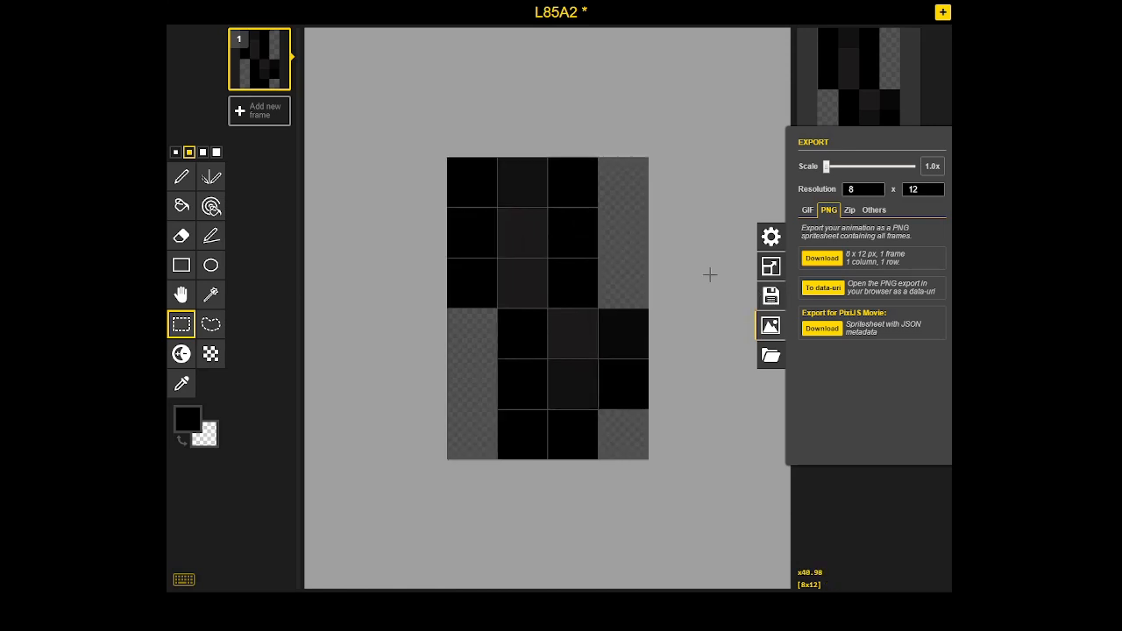
click(715, 275)
scroll(721, 283, down, 2)
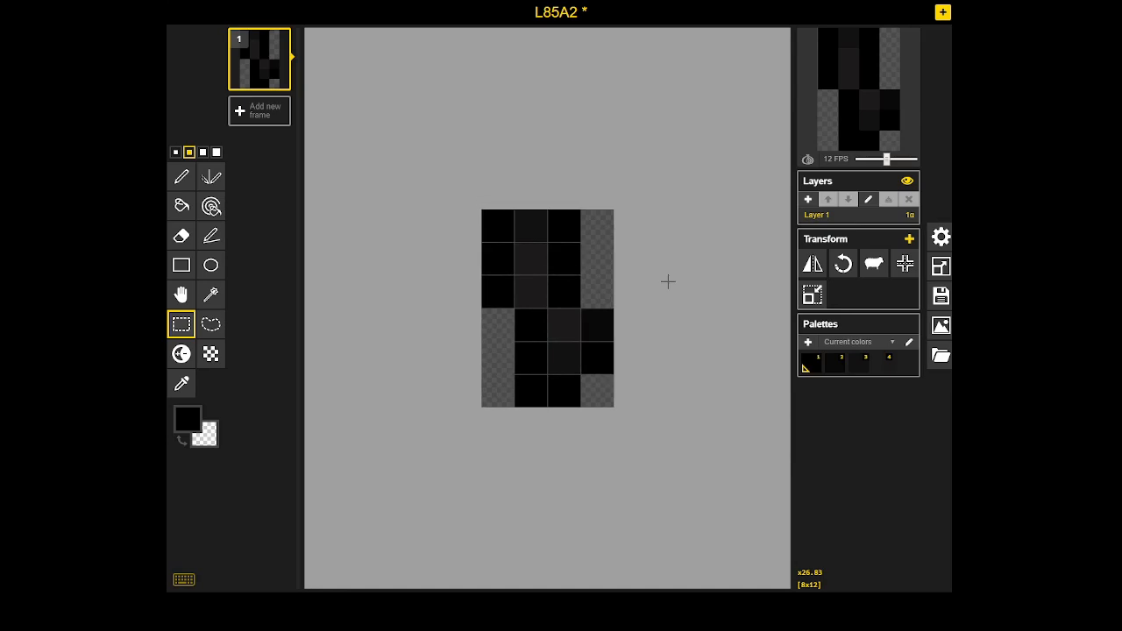
scroll(671, 272, down, 1)
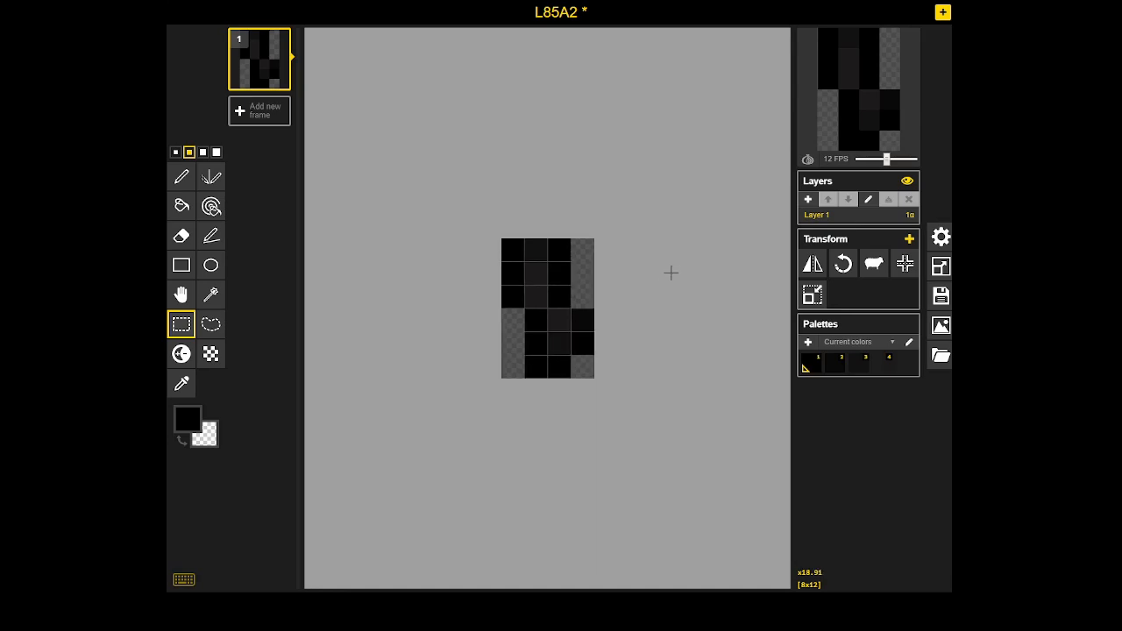
Choose the Stroke tool and make the near-black shade of the magazine's protruding edge pixel the drawing color
click(211, 248)
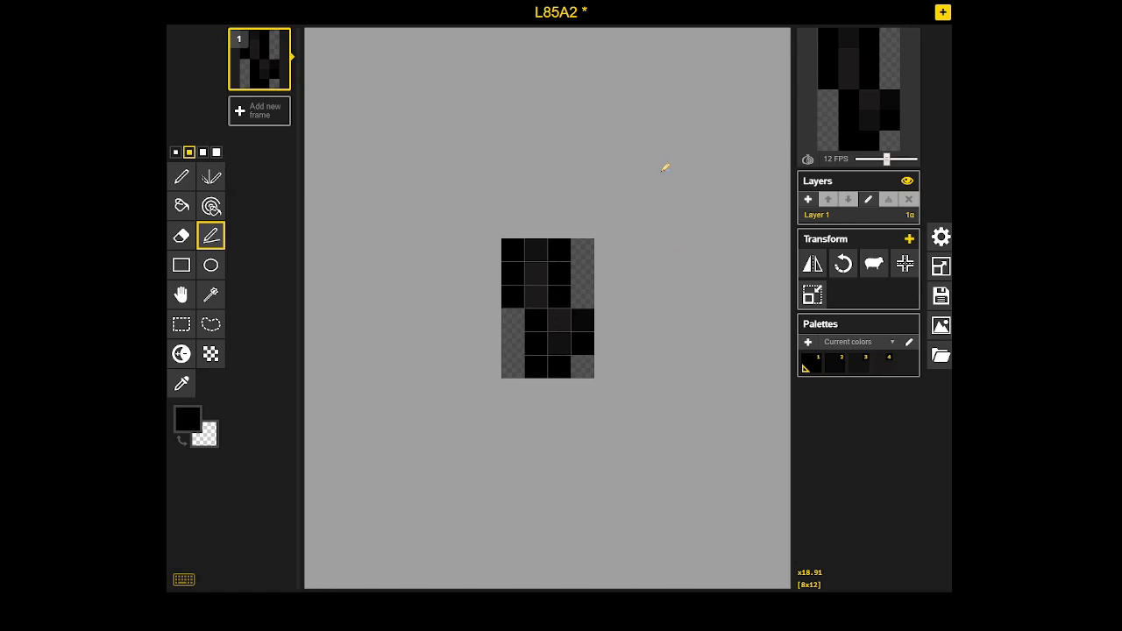
scroll(649, 337, up, 3)
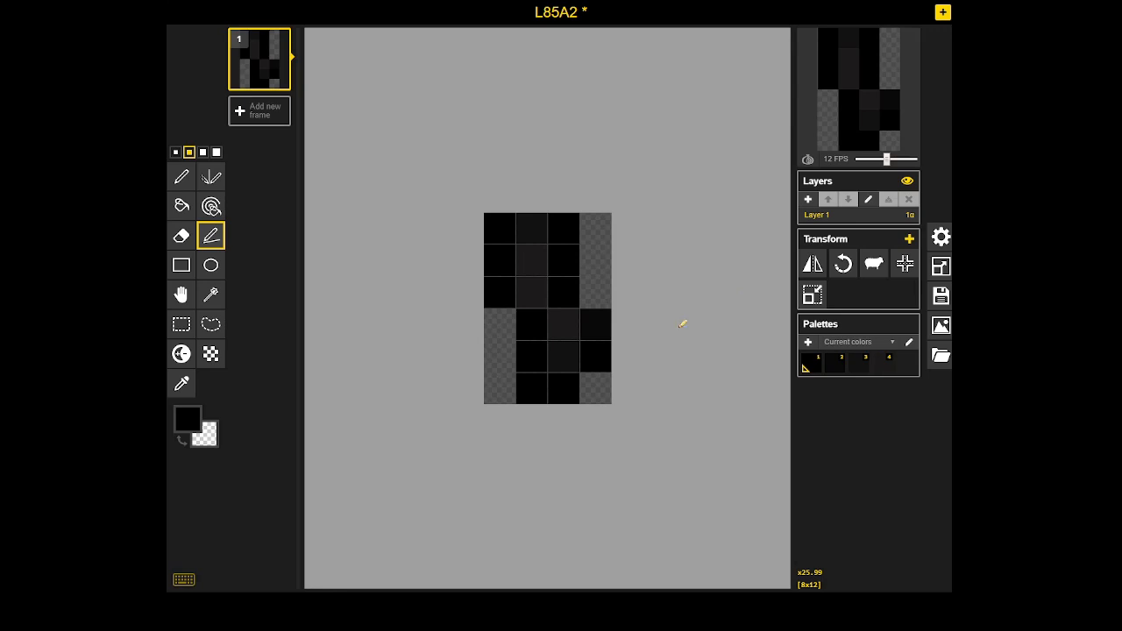
scroll(608, 330, up, 1)
middle_click(607, 330)
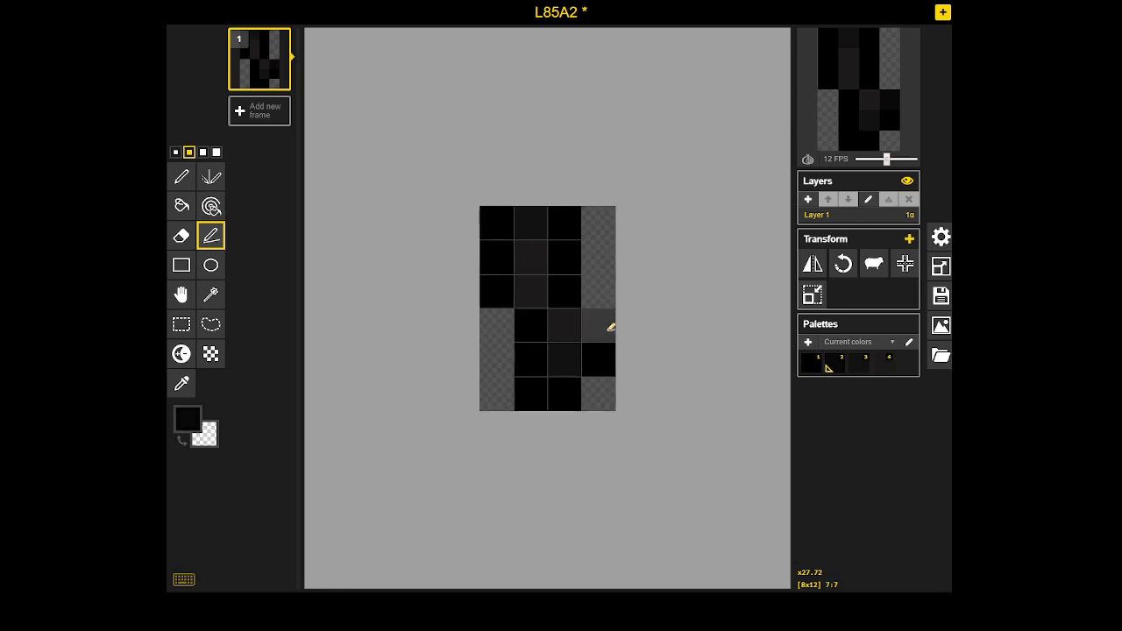
scroll(607, 330, down, 1)
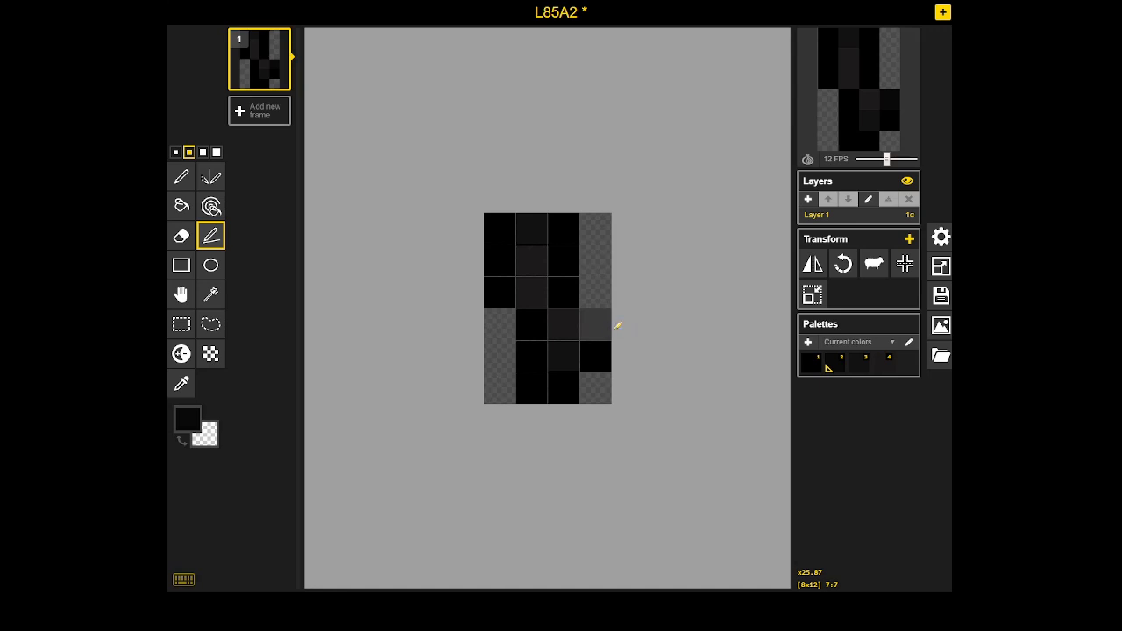
scroll(617, 326, down, 1)
scroll(623, 333, up, 2)
scroll(622, 338, up, 1)
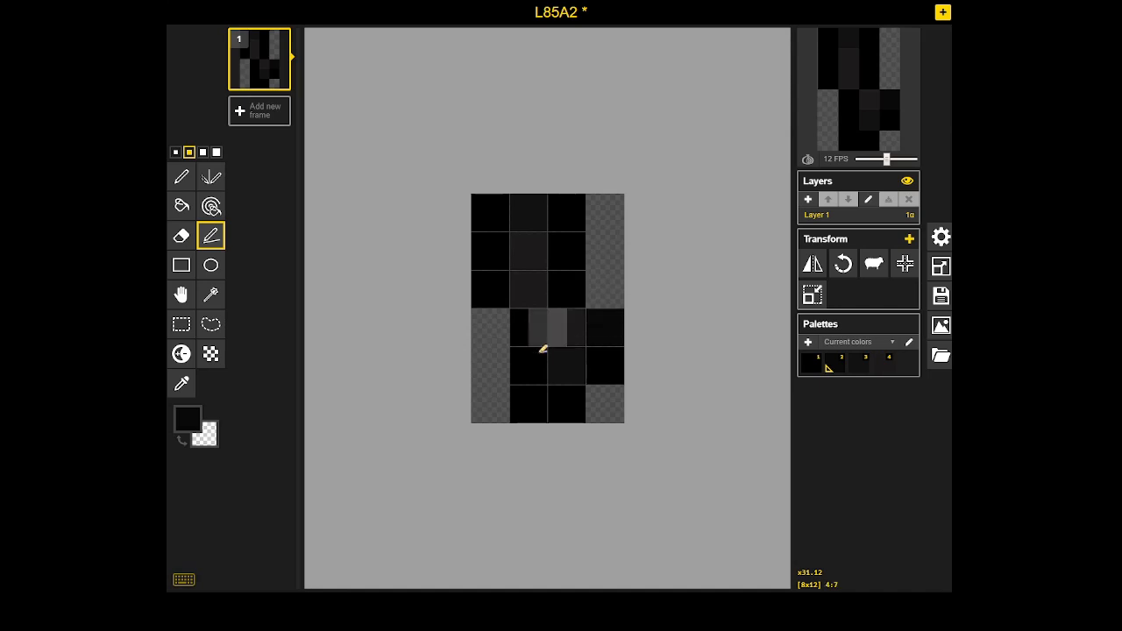
scroll(581, 354, down, 1)
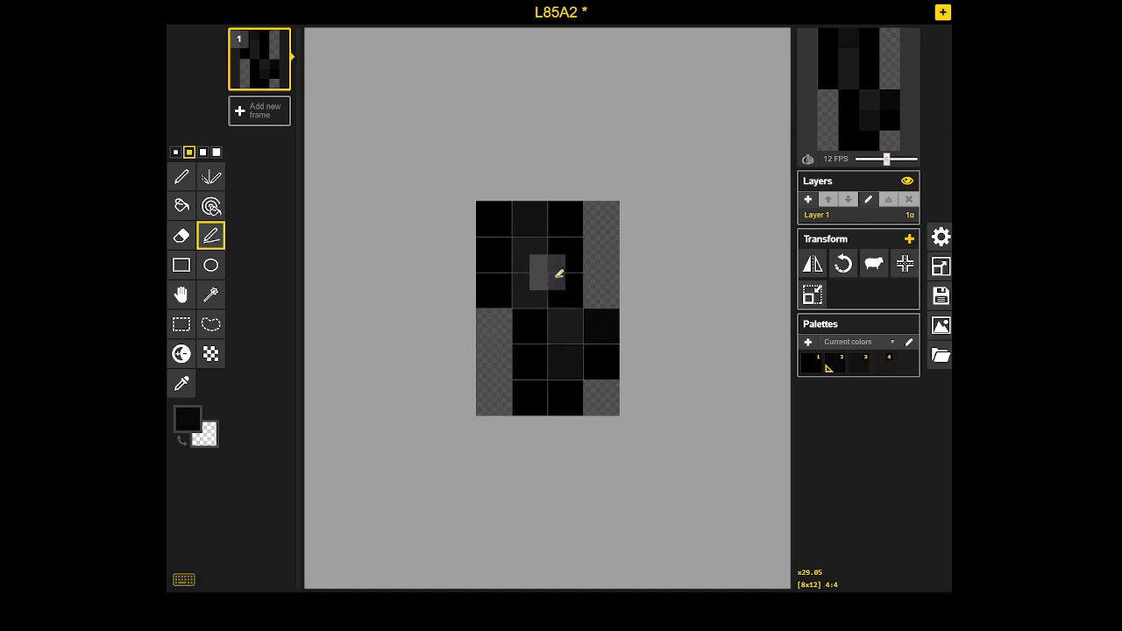
scroll(568, 263, down, 2)
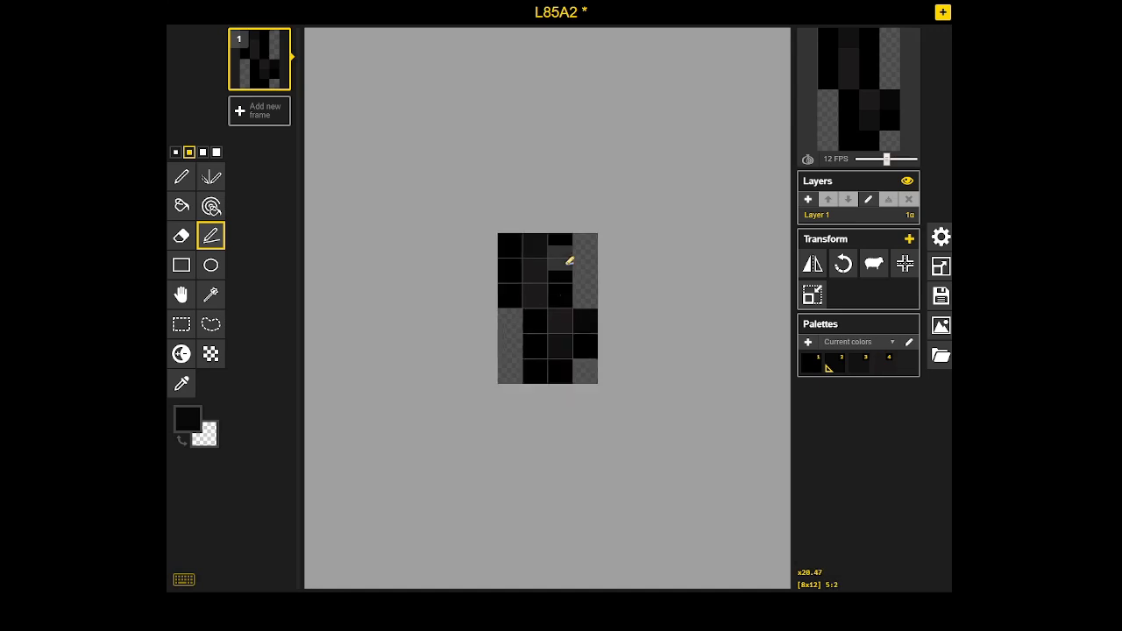
key(1)
click(841, 368)
click(596, 323)
scroll(599, 324, down, 2)
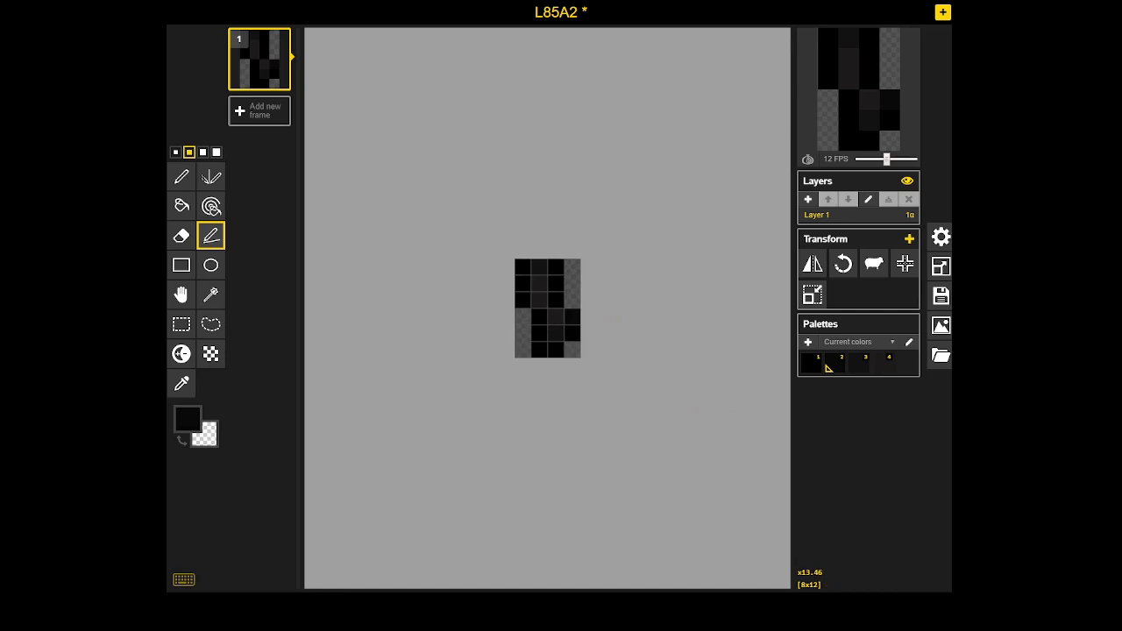